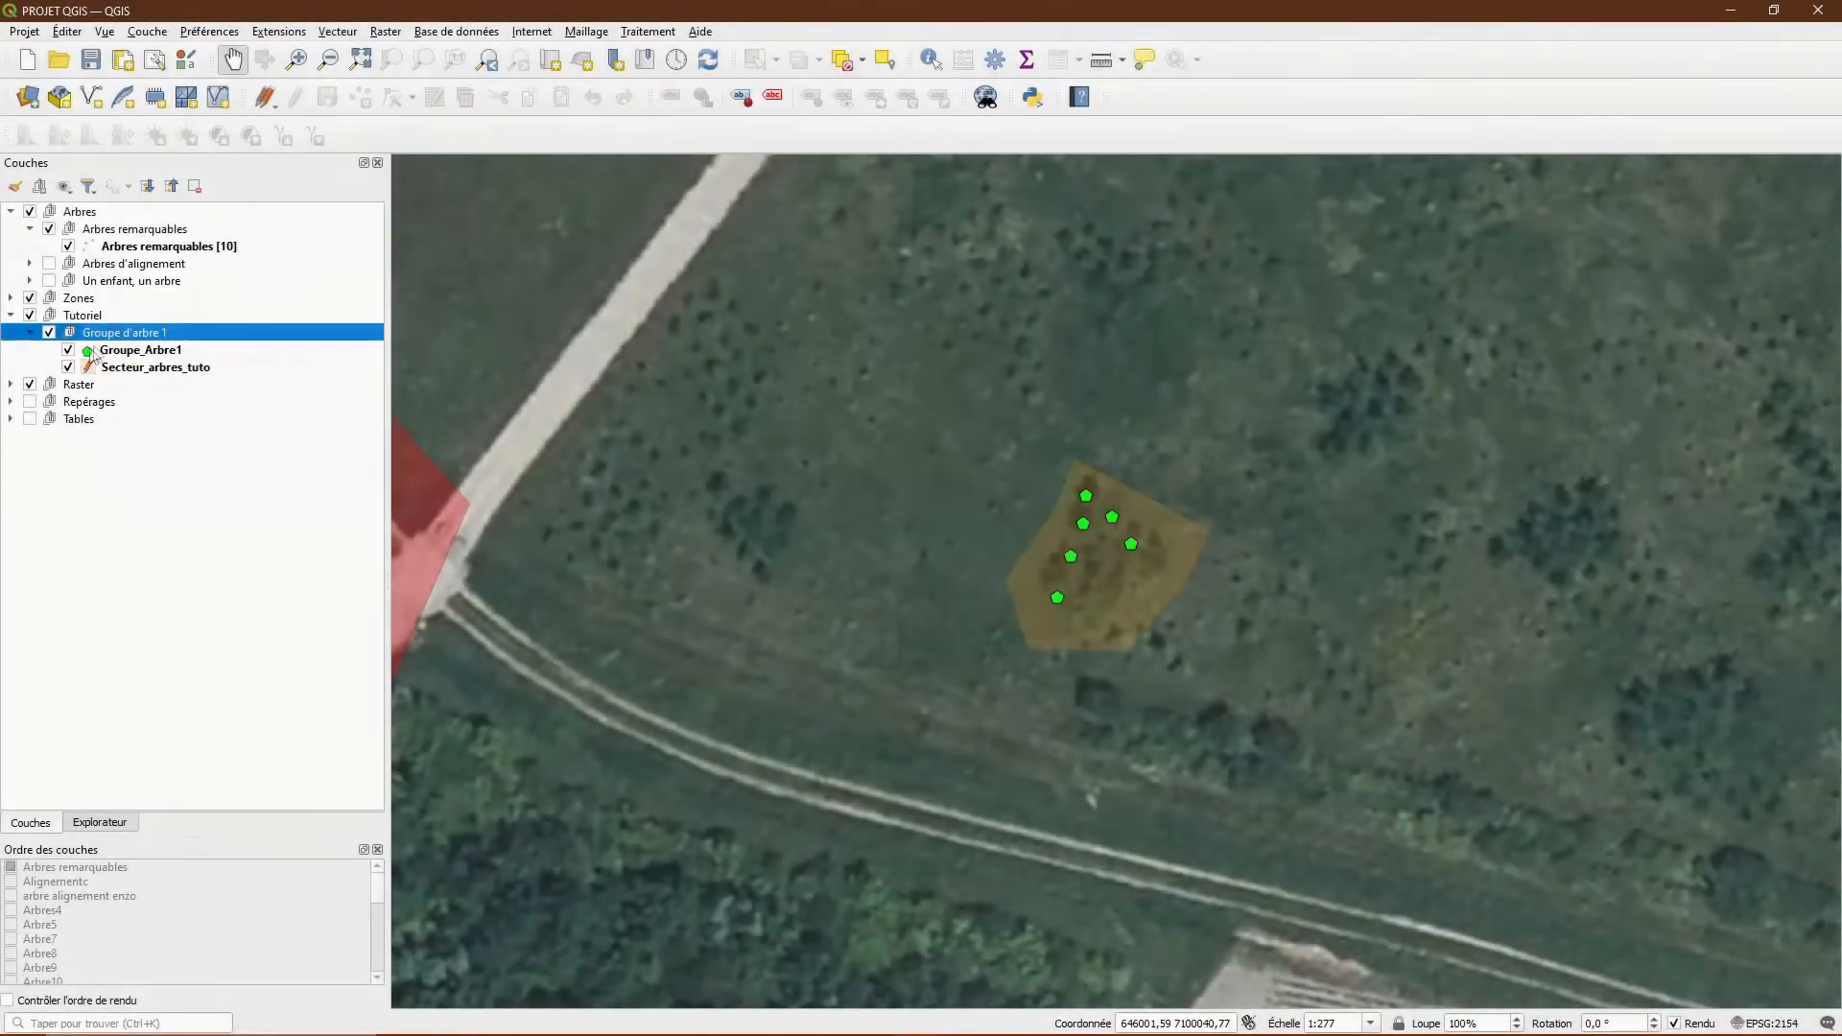
- Delete the group Groupe d'arbre 1 from Tutoriel, discarding the pending edits to the Secteur_arbres_tuto layer
right_click(117, 333)
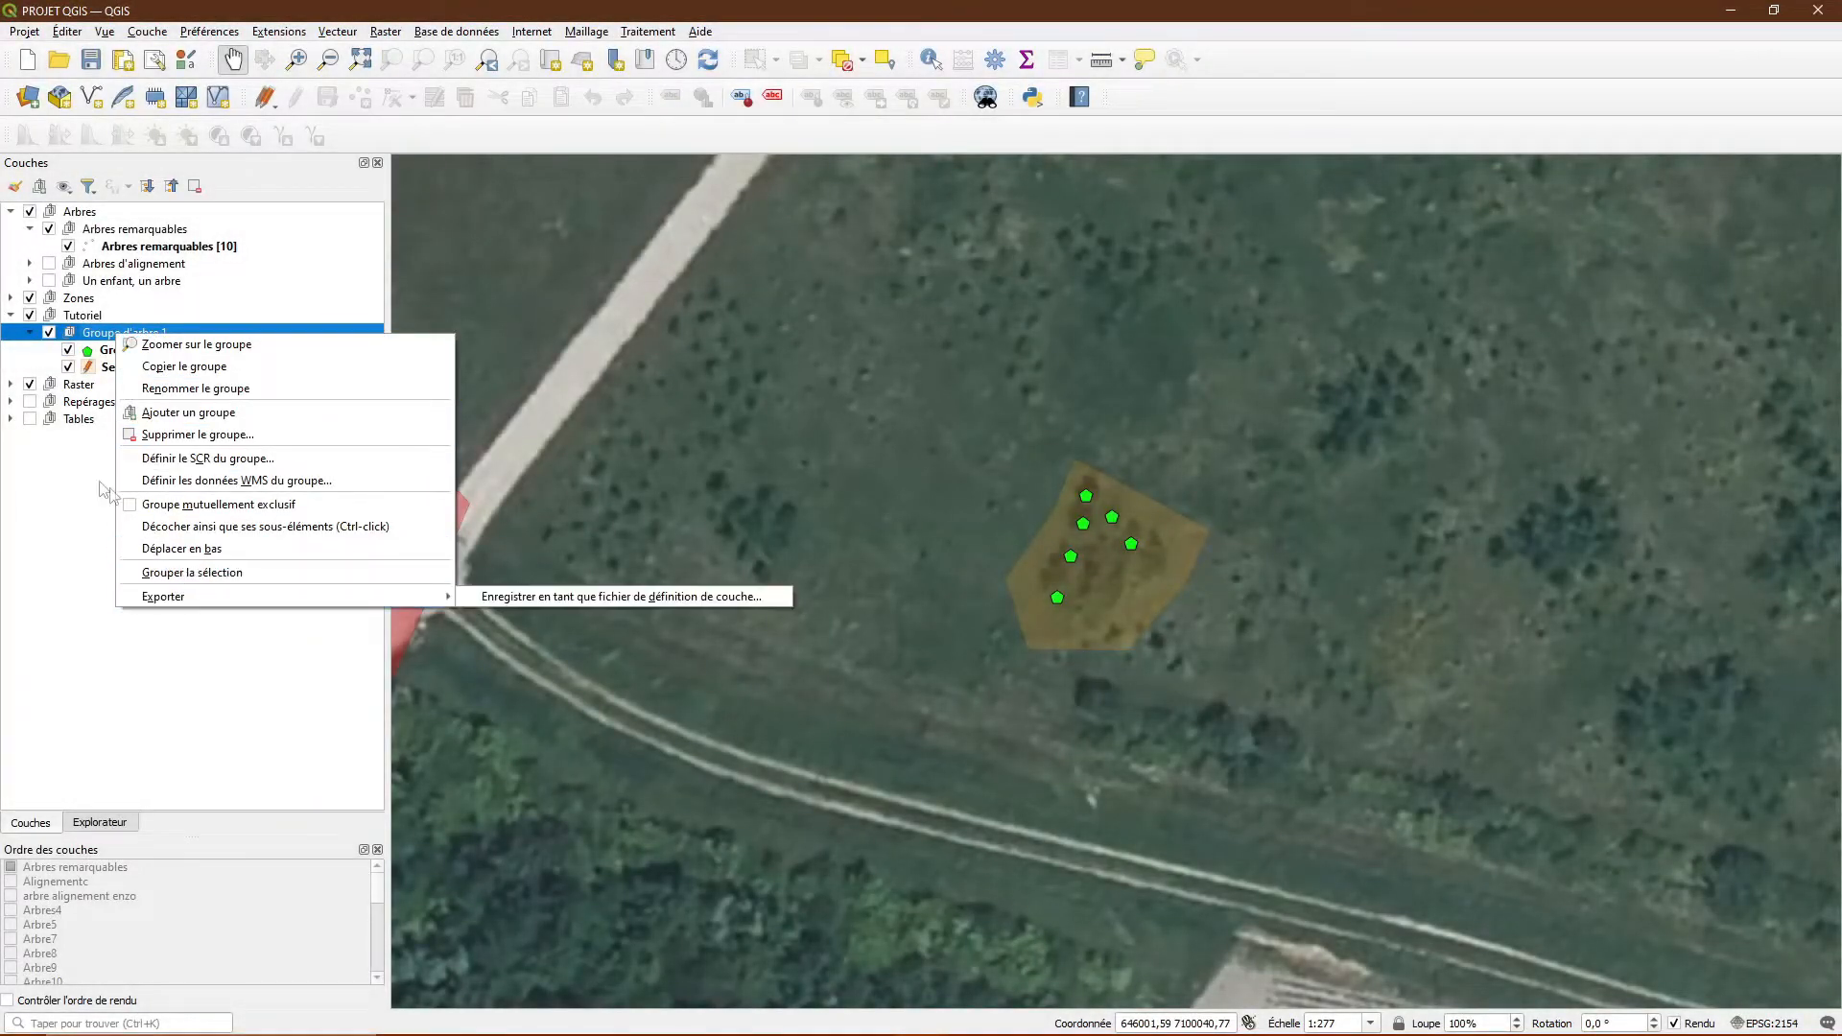
left_click(104, 337)
right_click(103, 337)
left_click(134, 431)
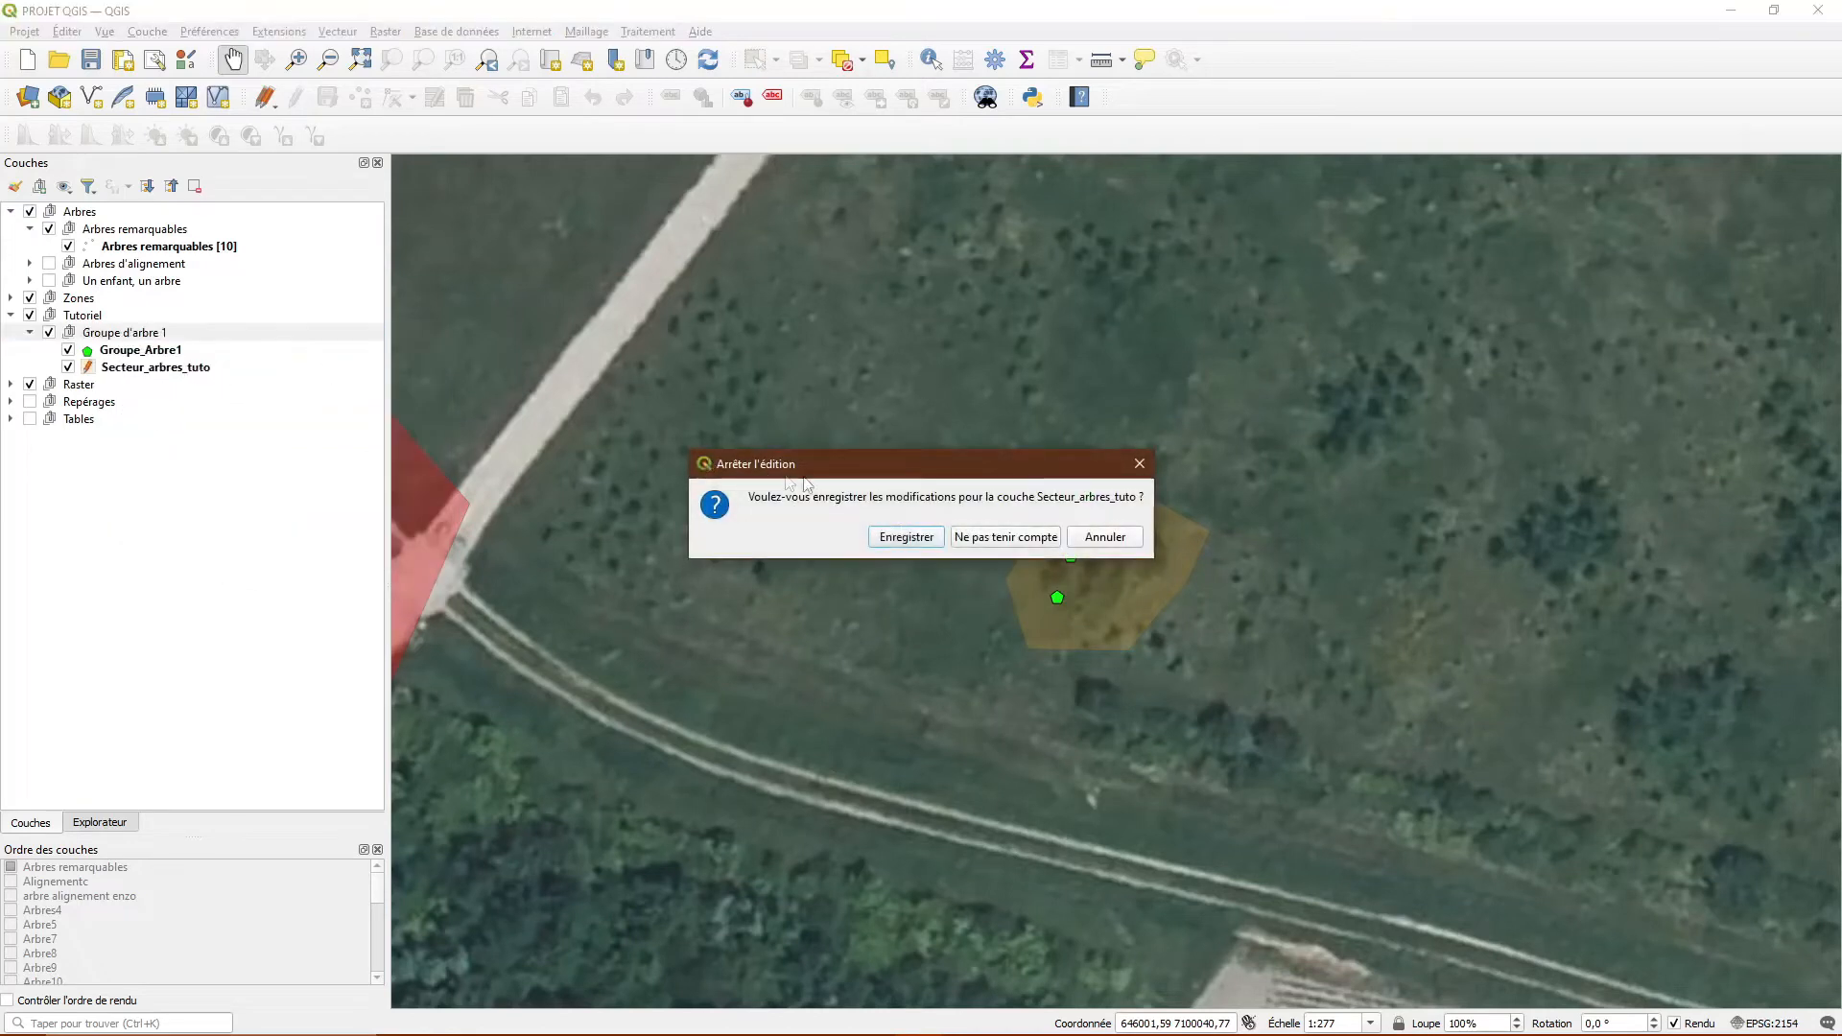
left_click(989, 540)
left_click(906, 548)
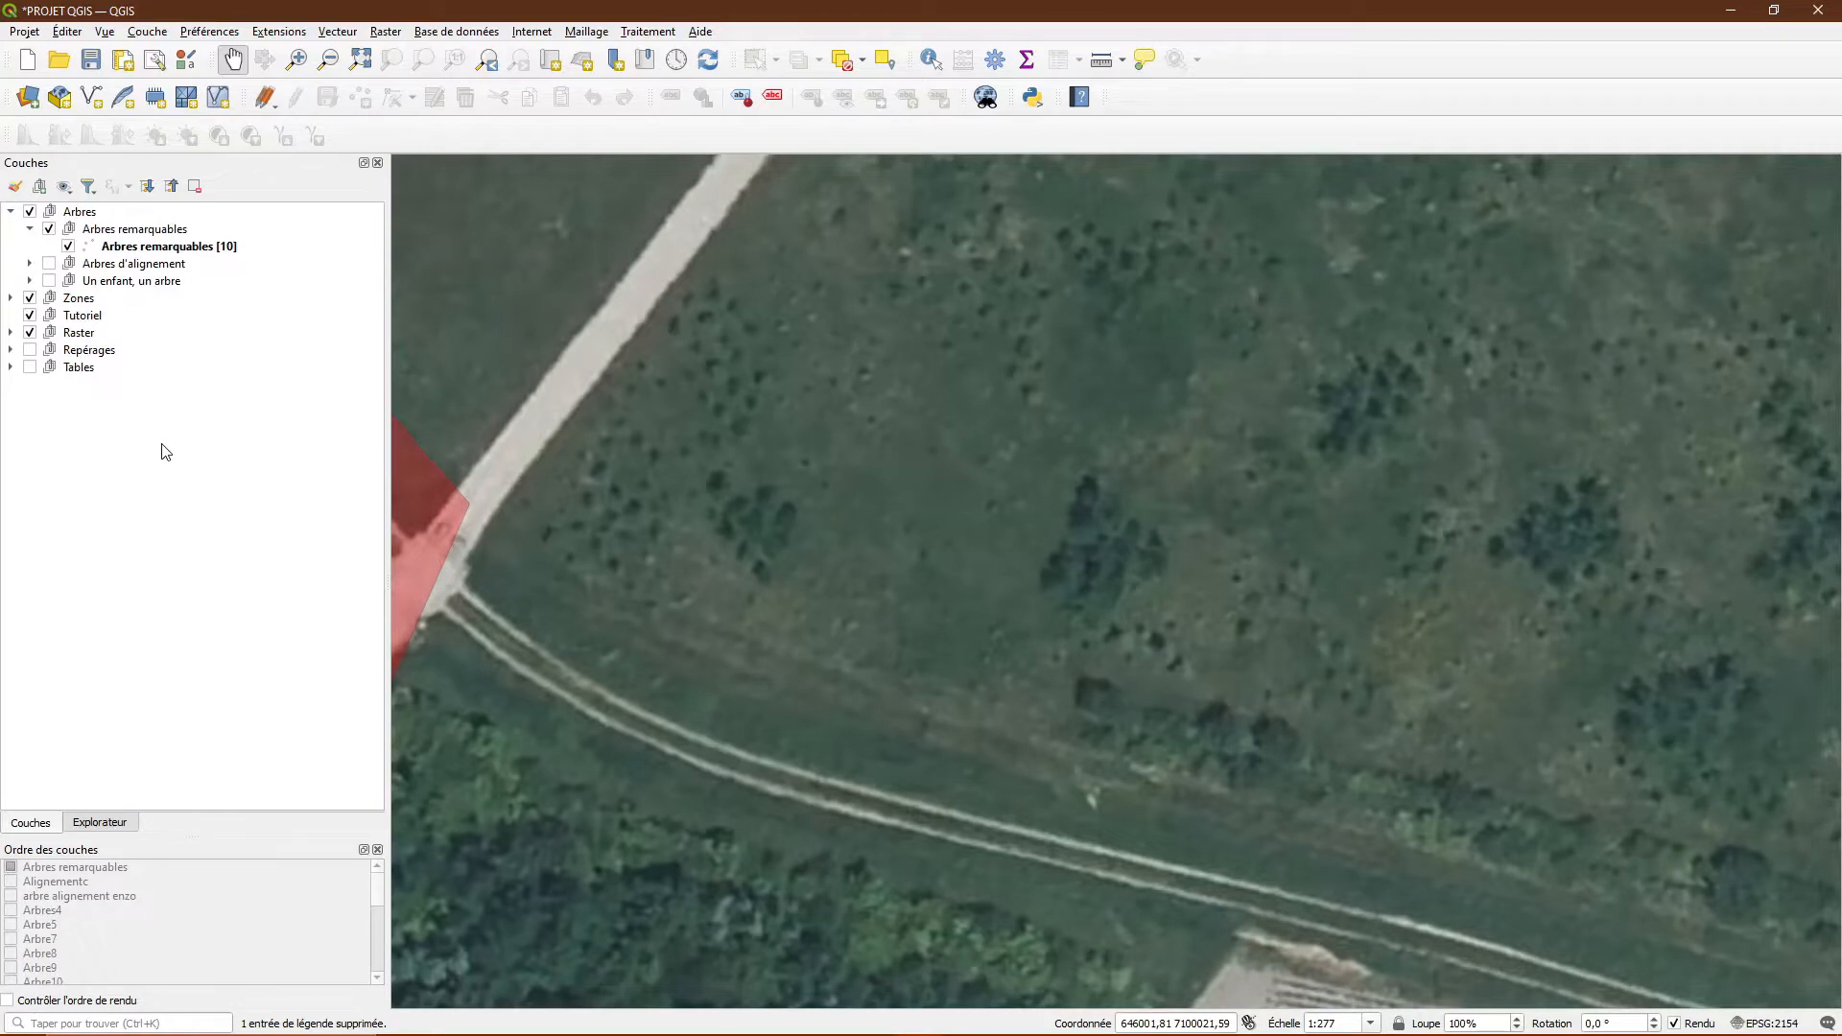
- Examine how the Arbres group is organised into the subgroups Arbres remarquables, Arbres d'alignement and Un enfant, un arbre
left_click(30, 228)
left_click(10, 211)
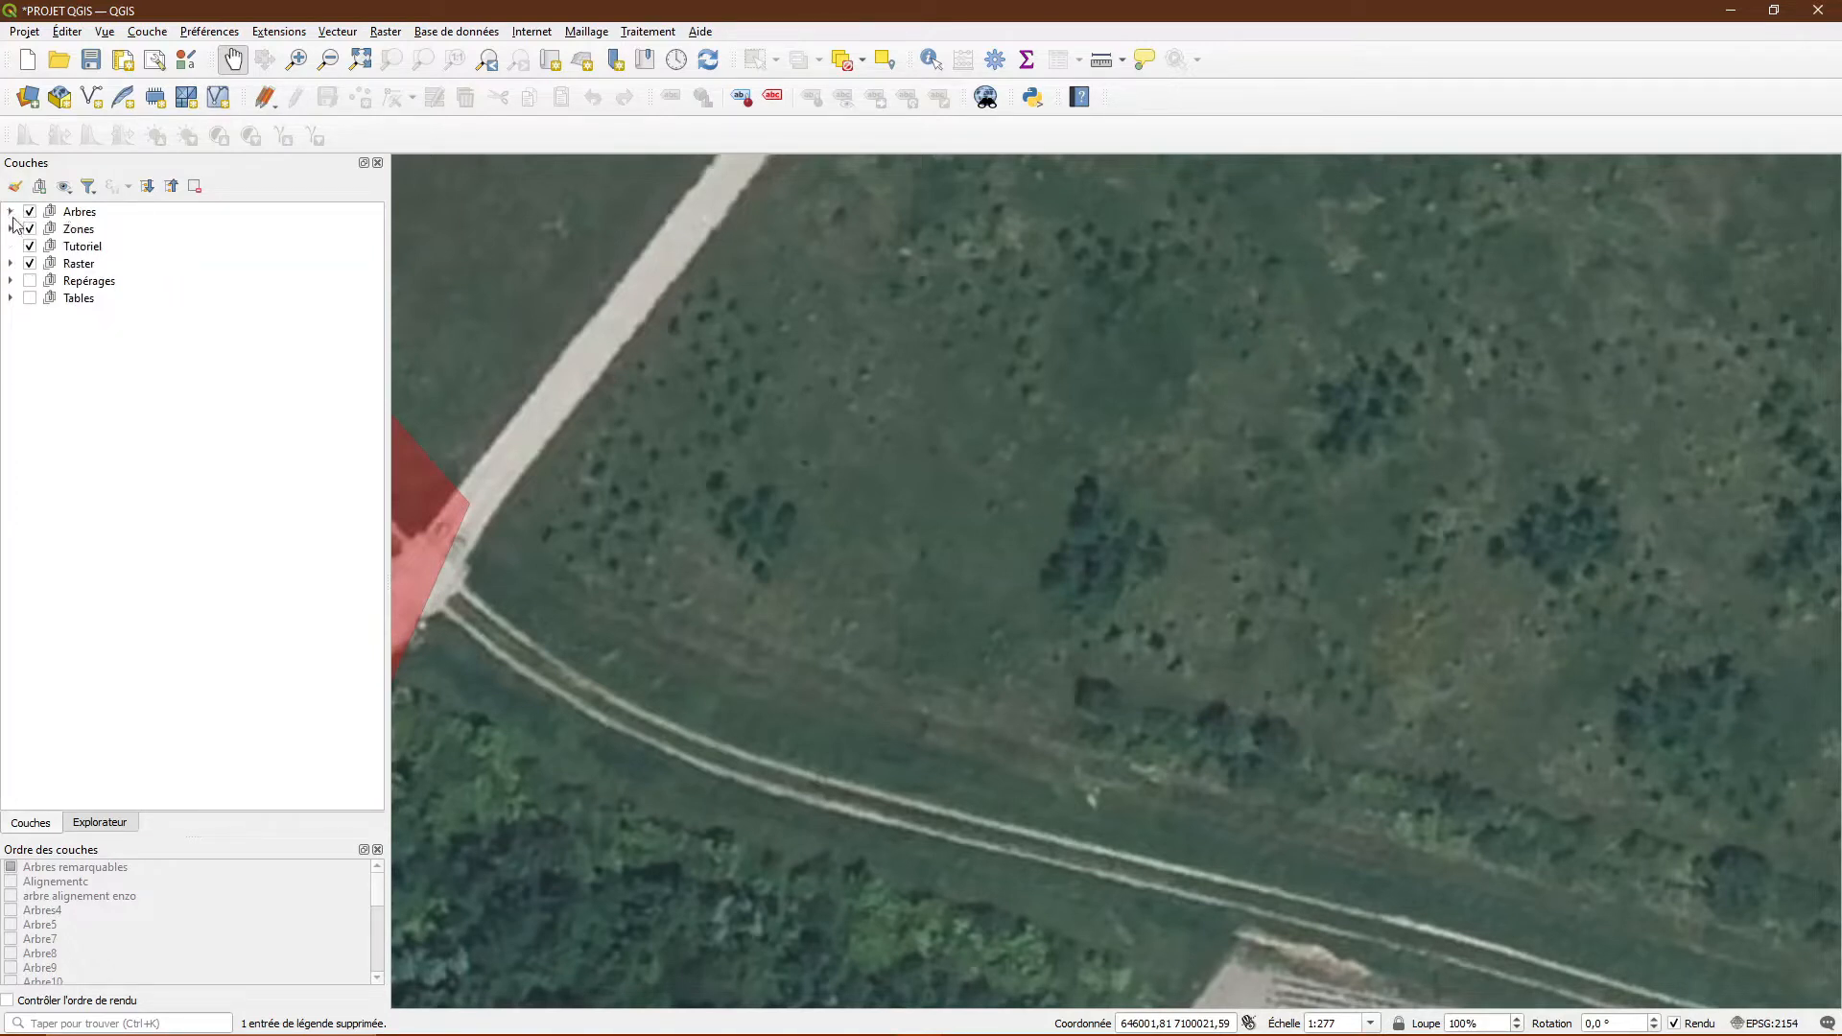
left_click(10, 211)
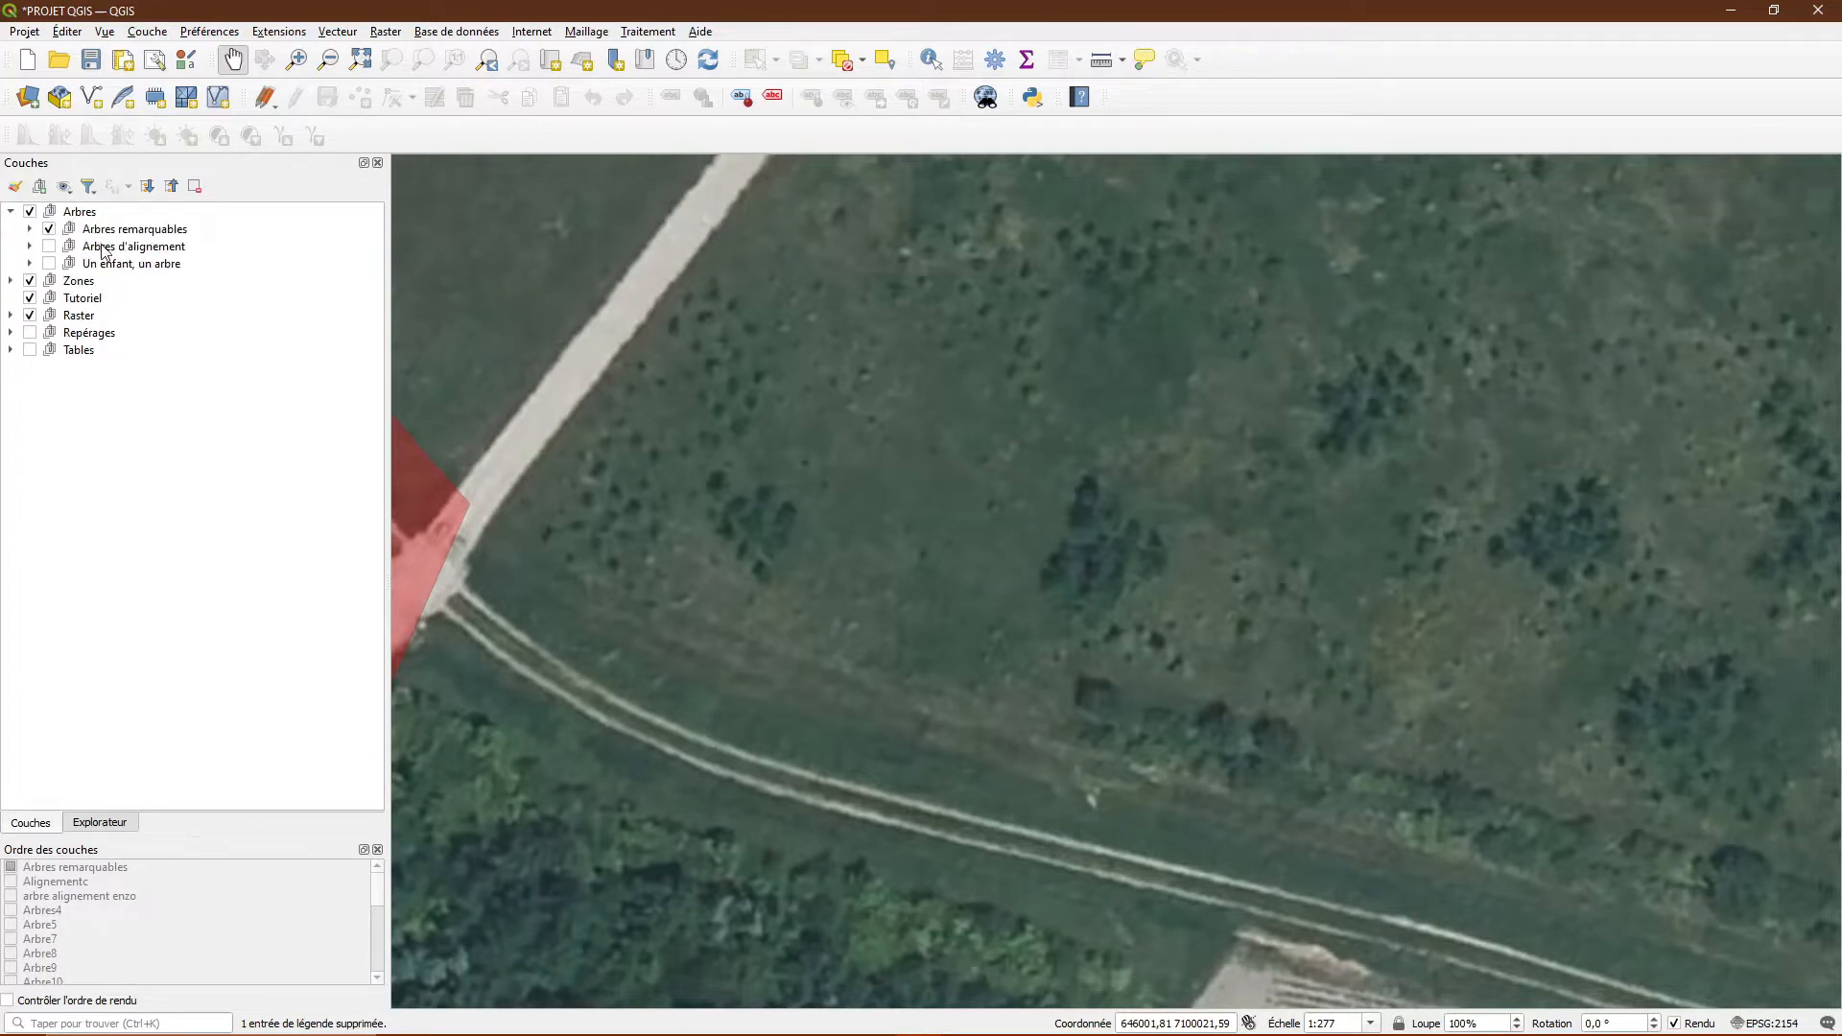
left_click(29, 264)
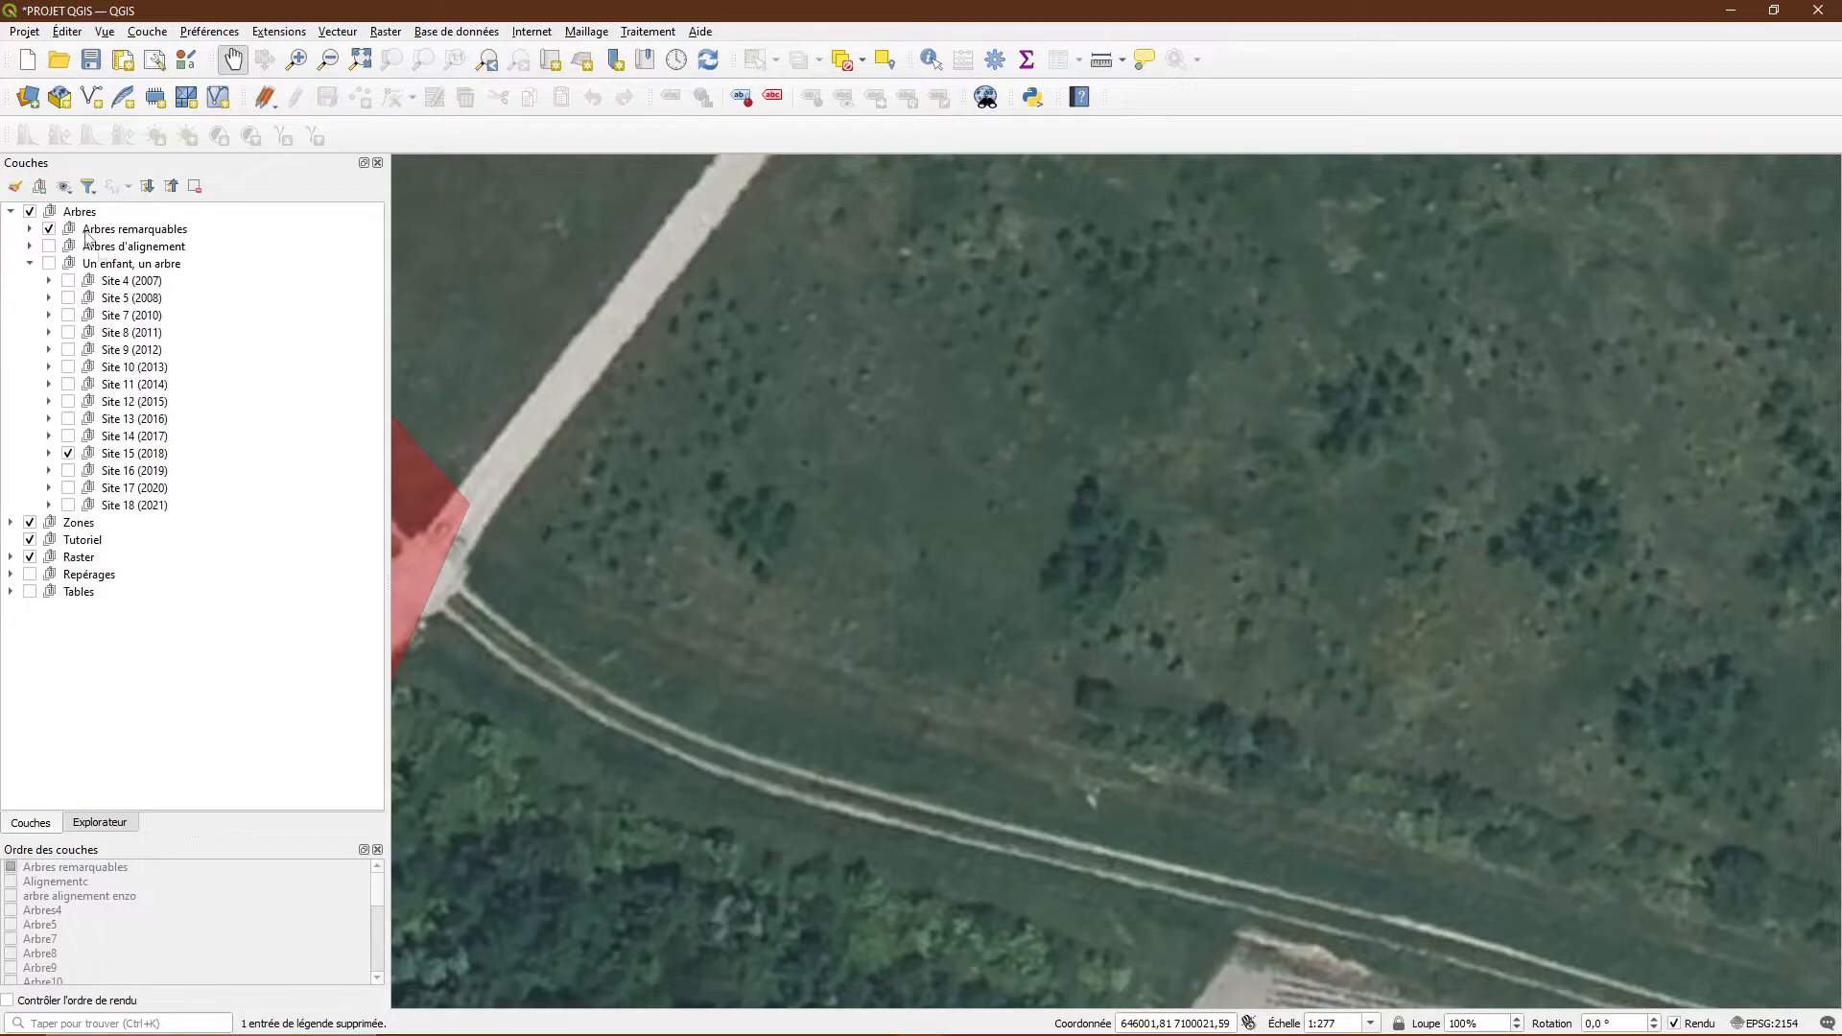
left_click(30, 246)
left_click(29, 229)
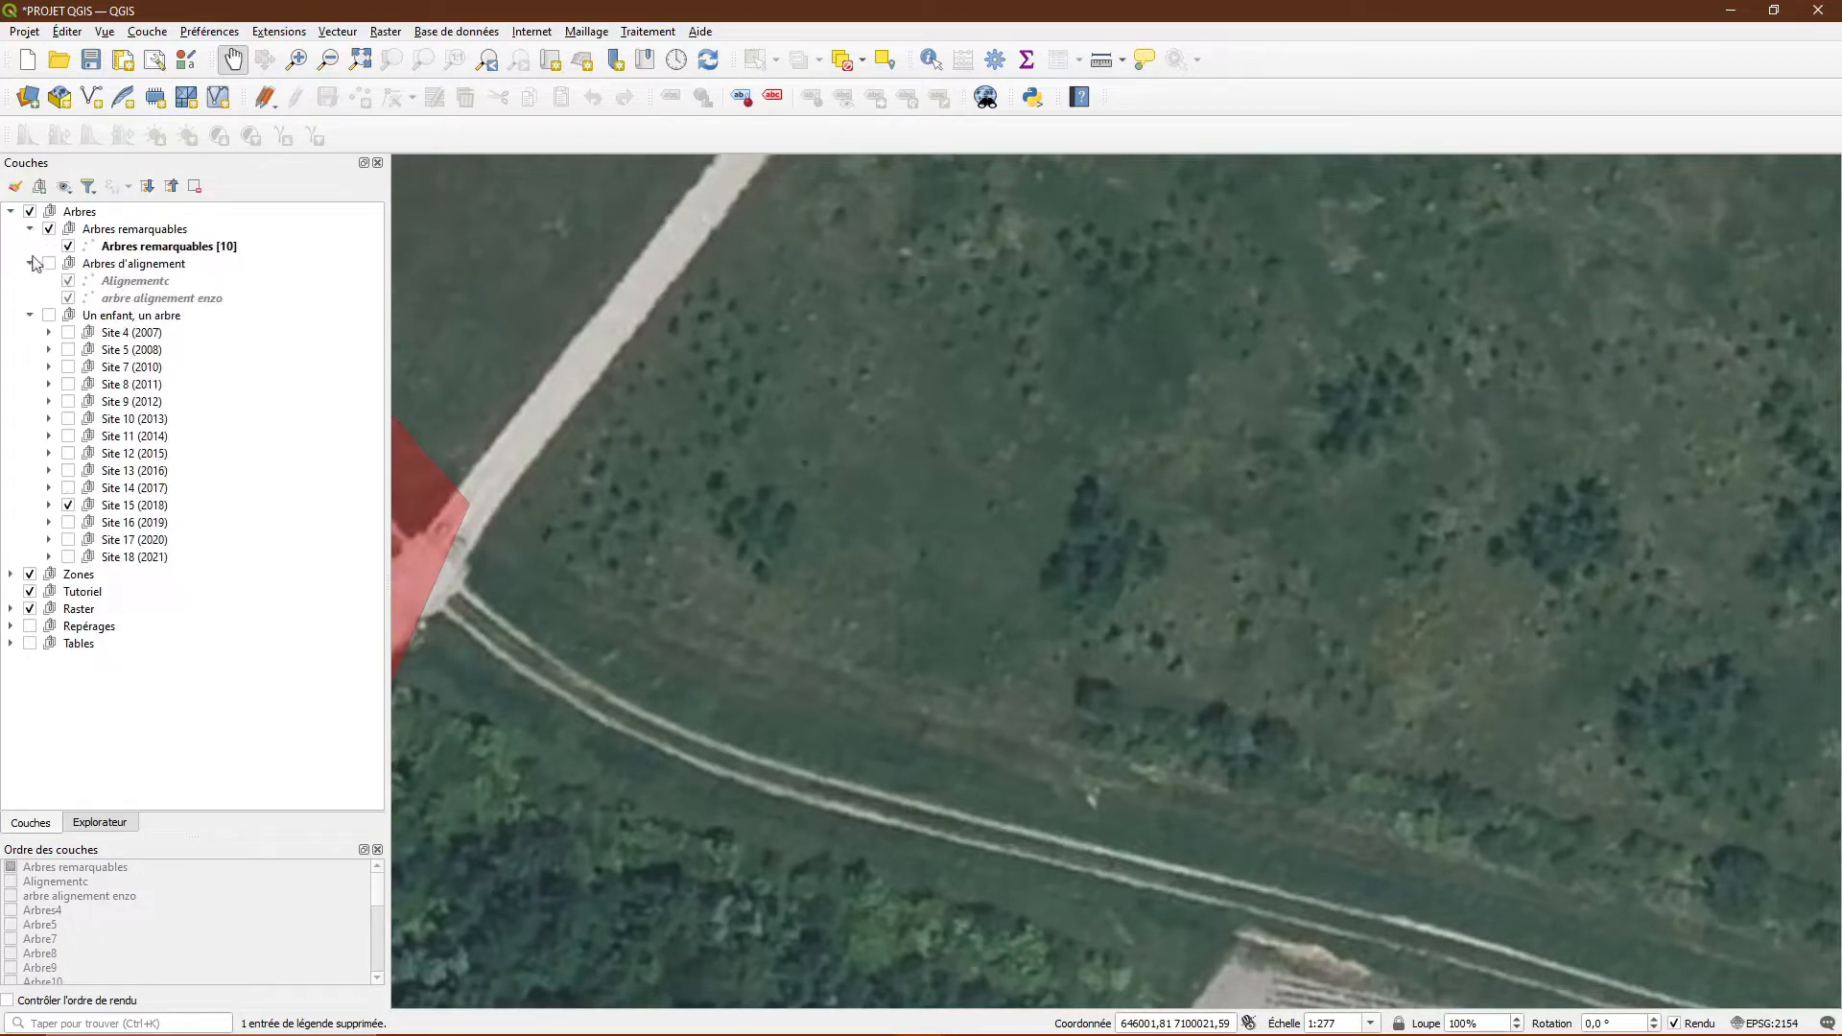
left_click(30, 264)
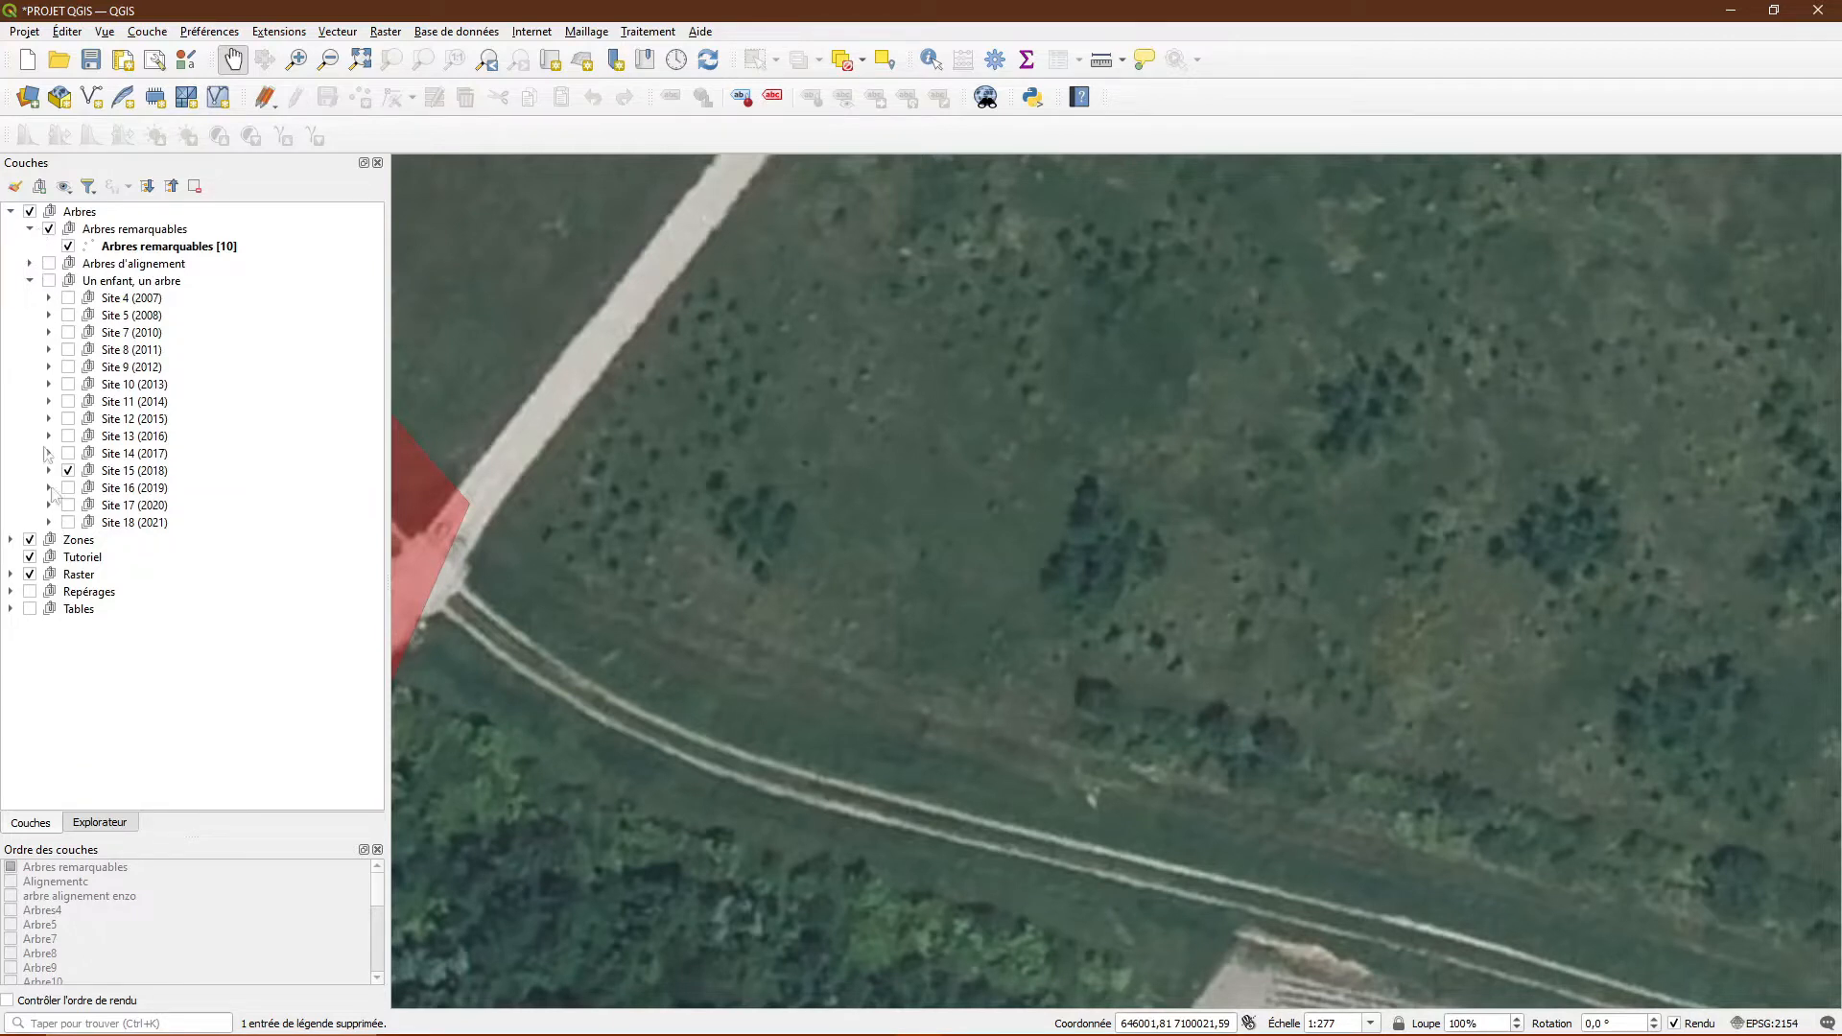
left_click(29, 281)
left_click(10, 211)
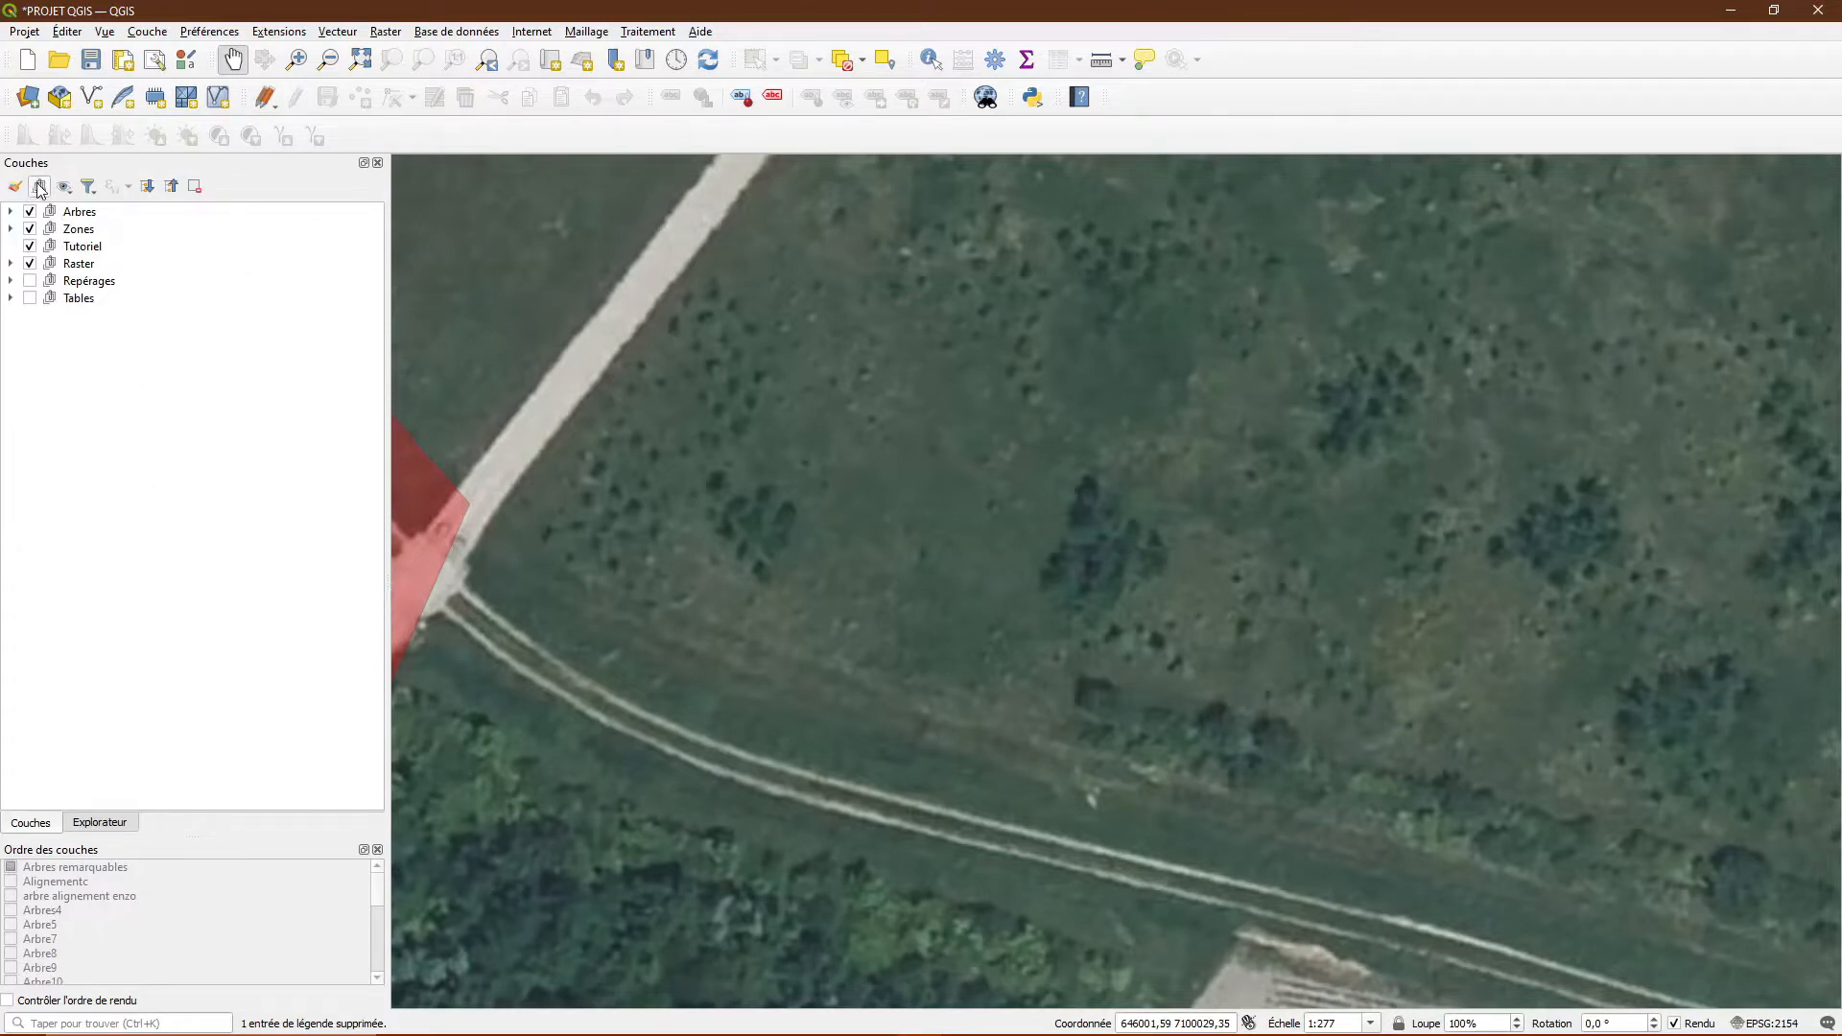
- Add a new top-level layer group named Tutoriel
right_click(84, 363)
left_click(157, 374)
type("Tutoriel")
key("Return")
- Delete the old empty Tutoriel group located between Zones and Raster
left_click(63, 248)
right_click(62, 249)
left_click(62, 249)
right_click(65, 246)
left_click(143, 349)
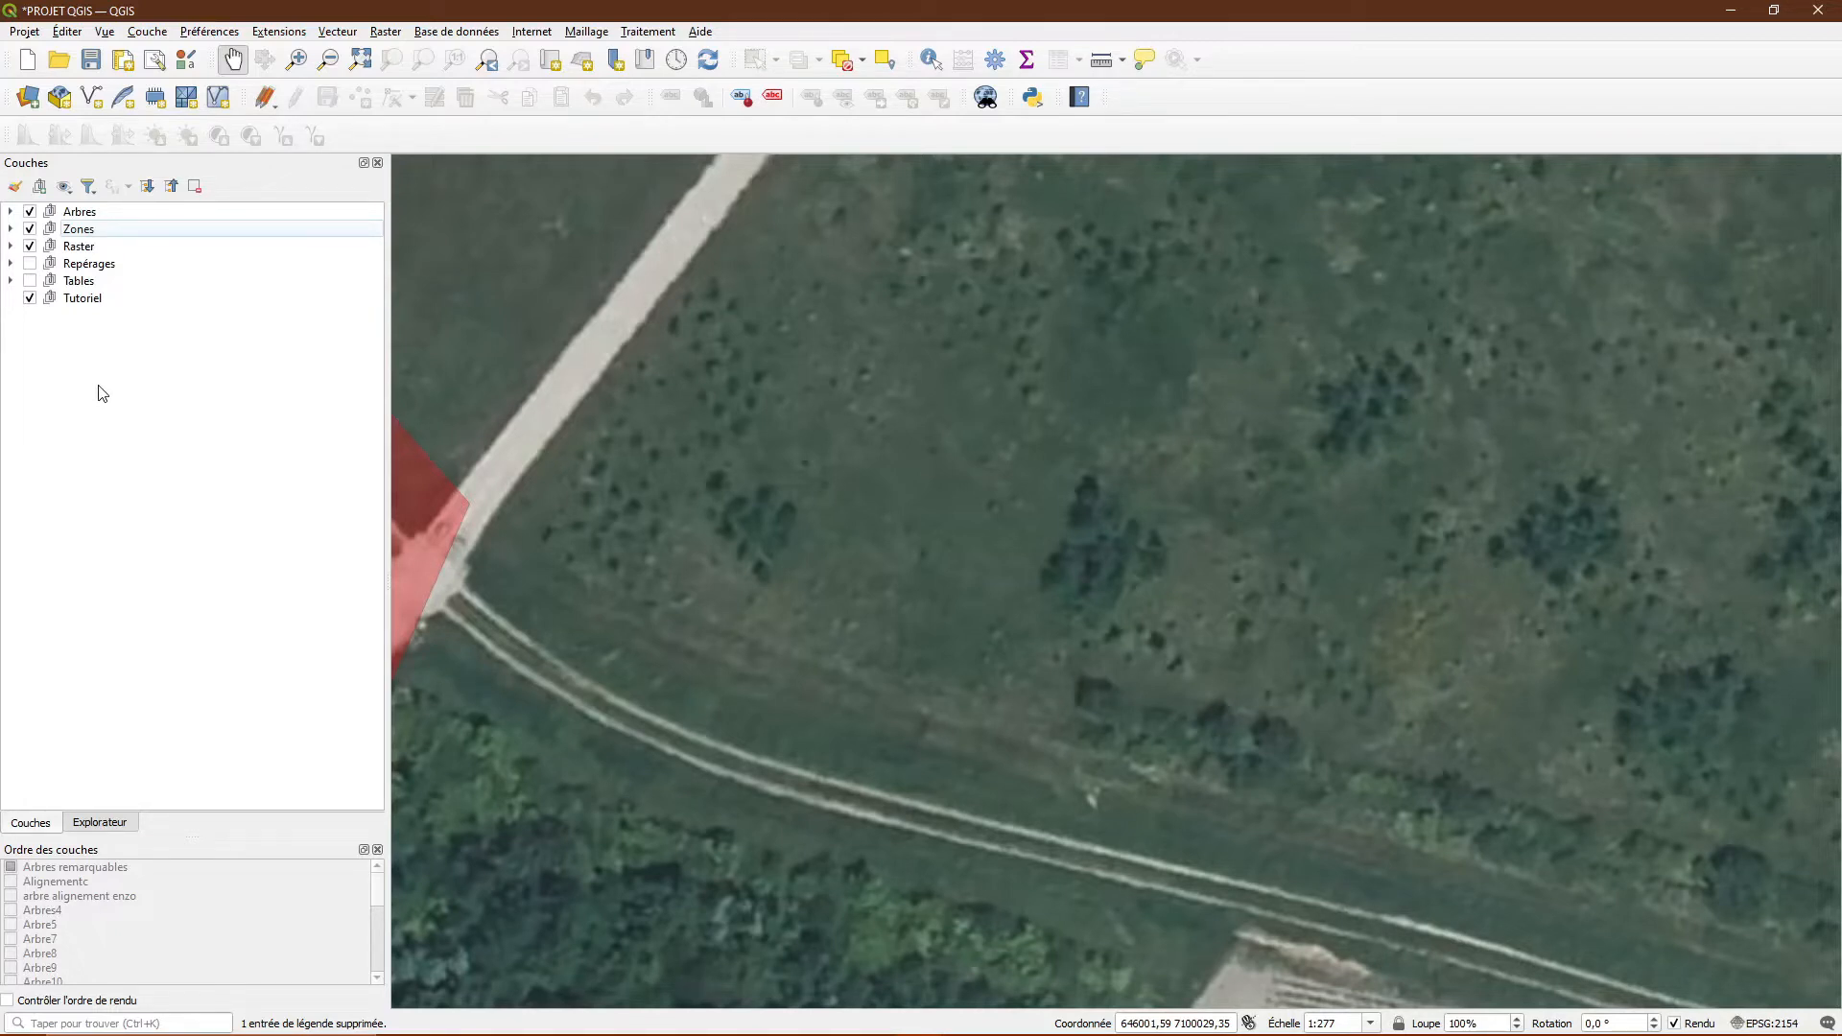
- Add a new layer group named Arbres remarquables below the Tutoriel group
left_click(10, 212)
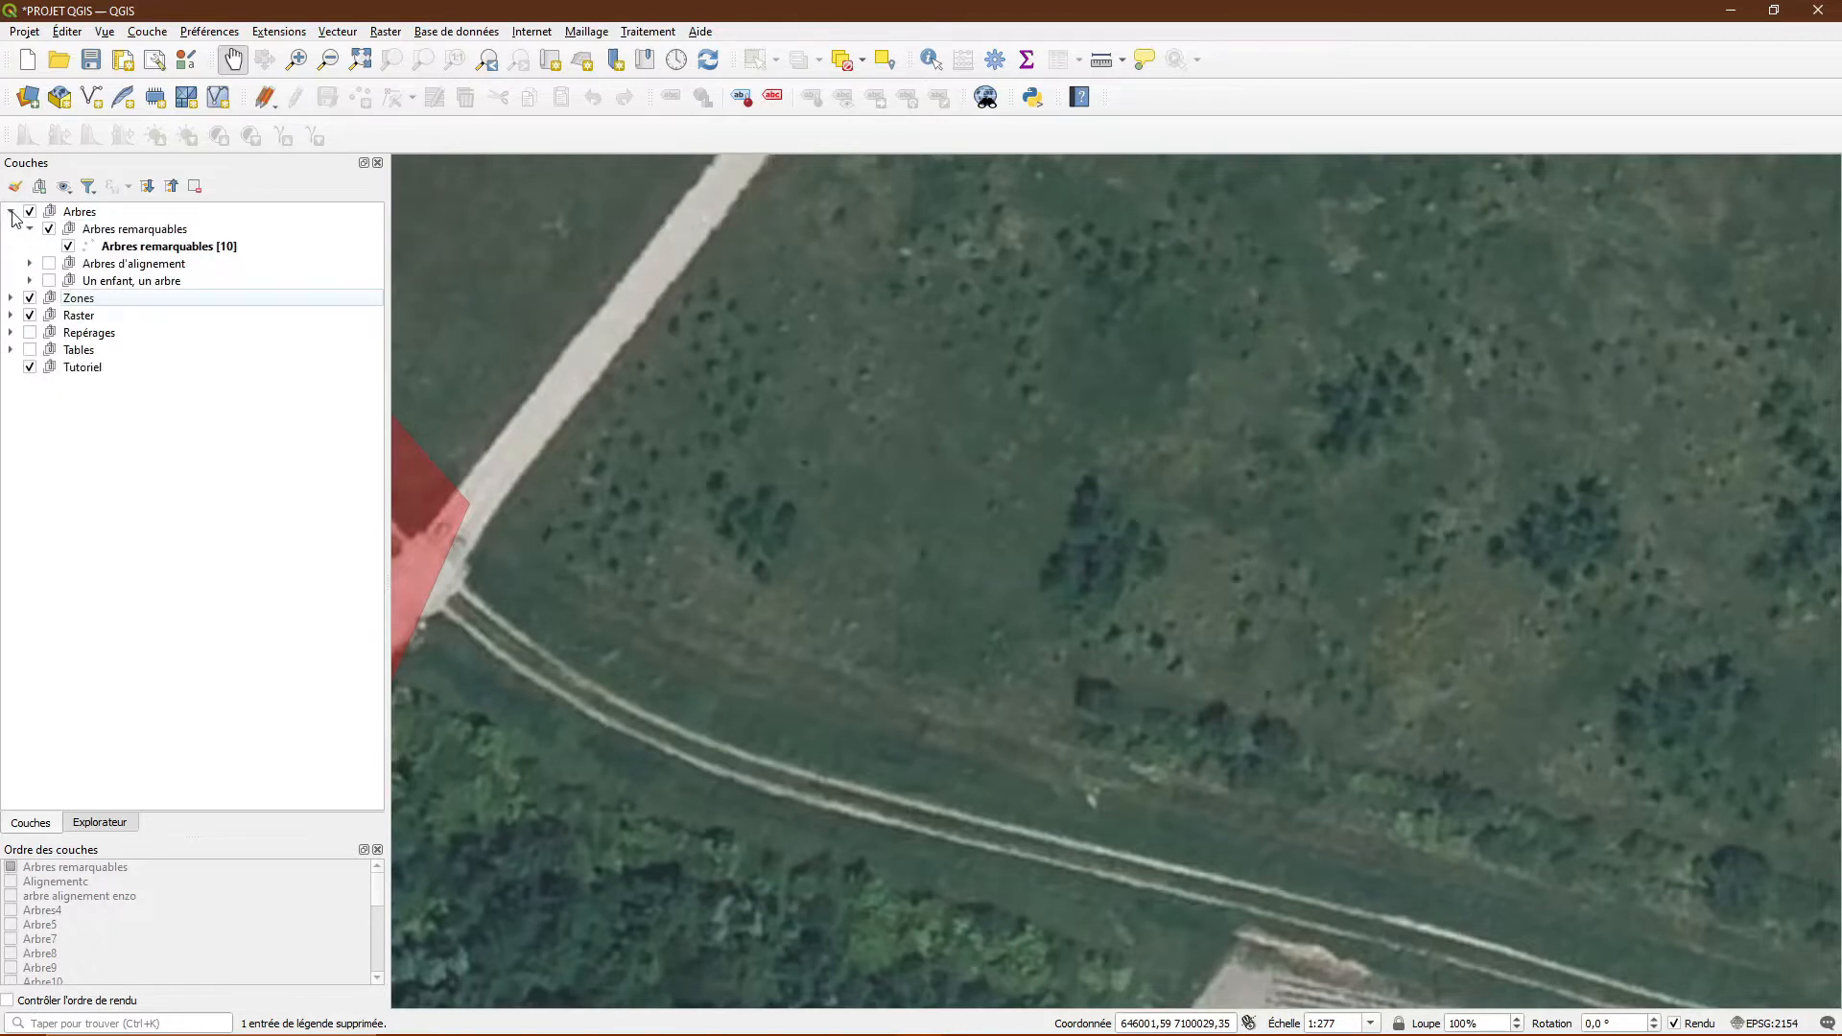
left_click(11, 212)
right_click(88, 350)
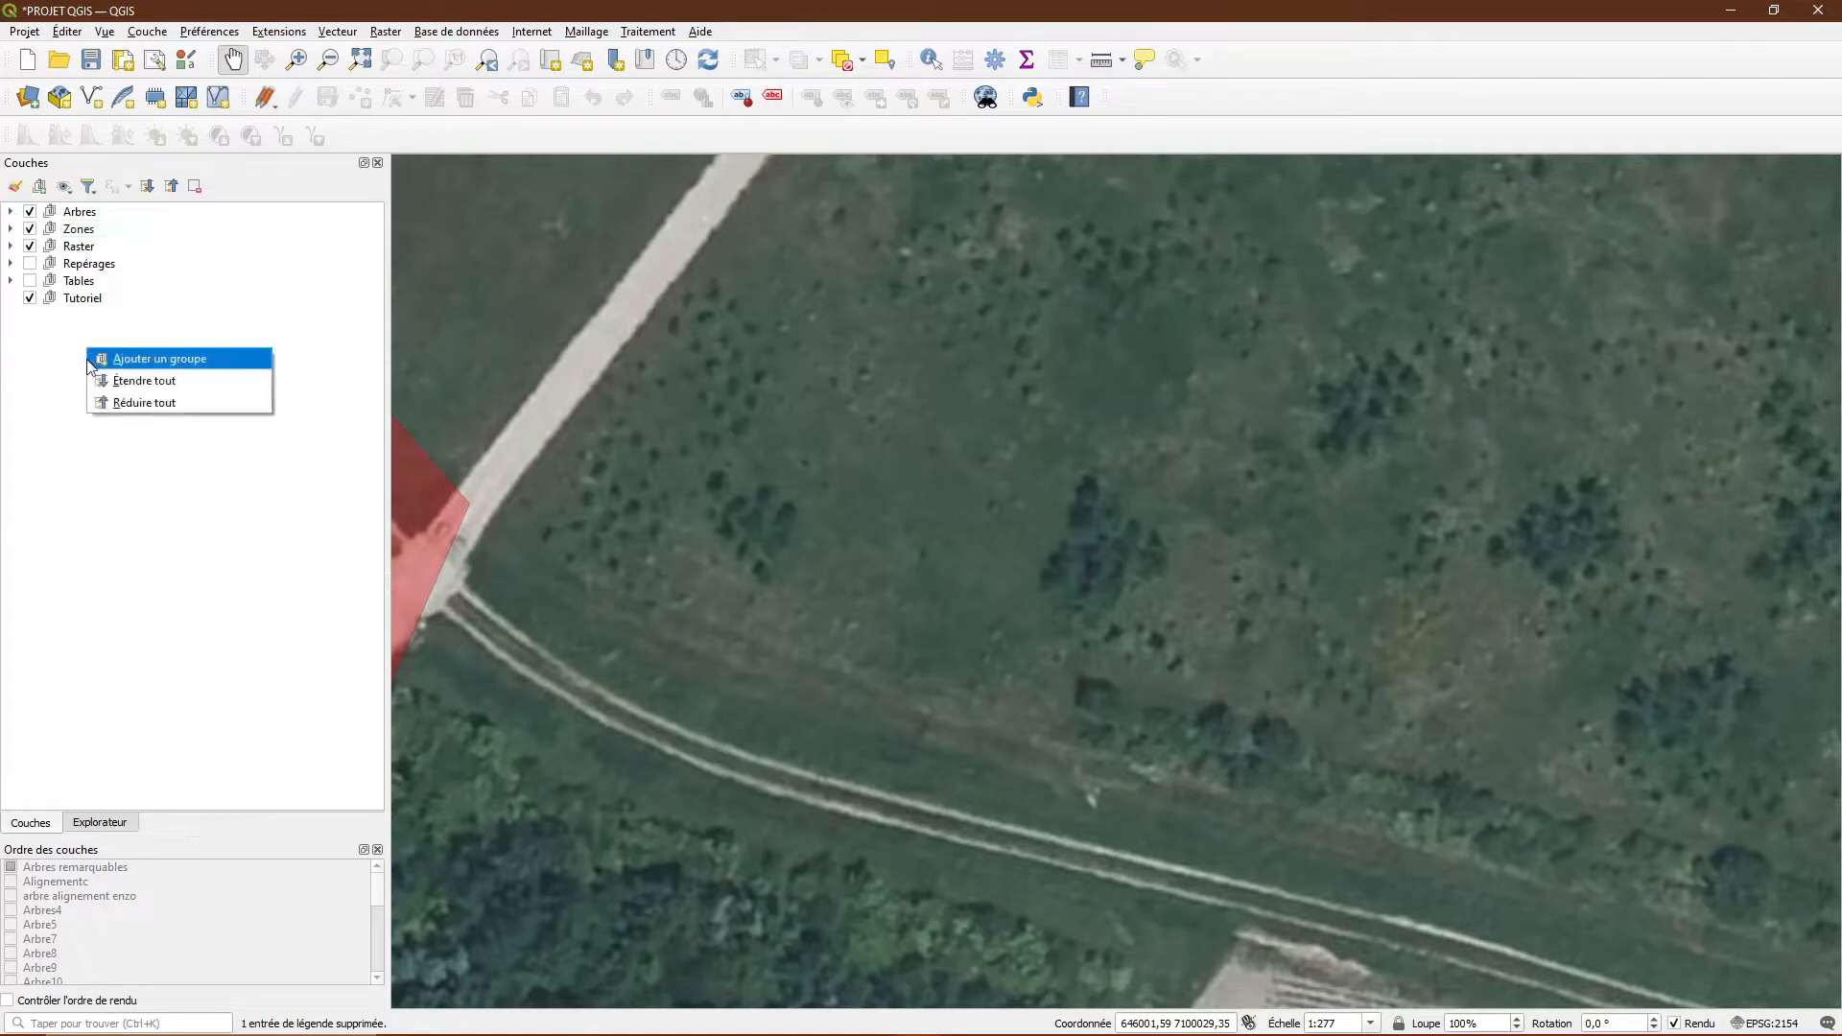
left_click(134, 359)
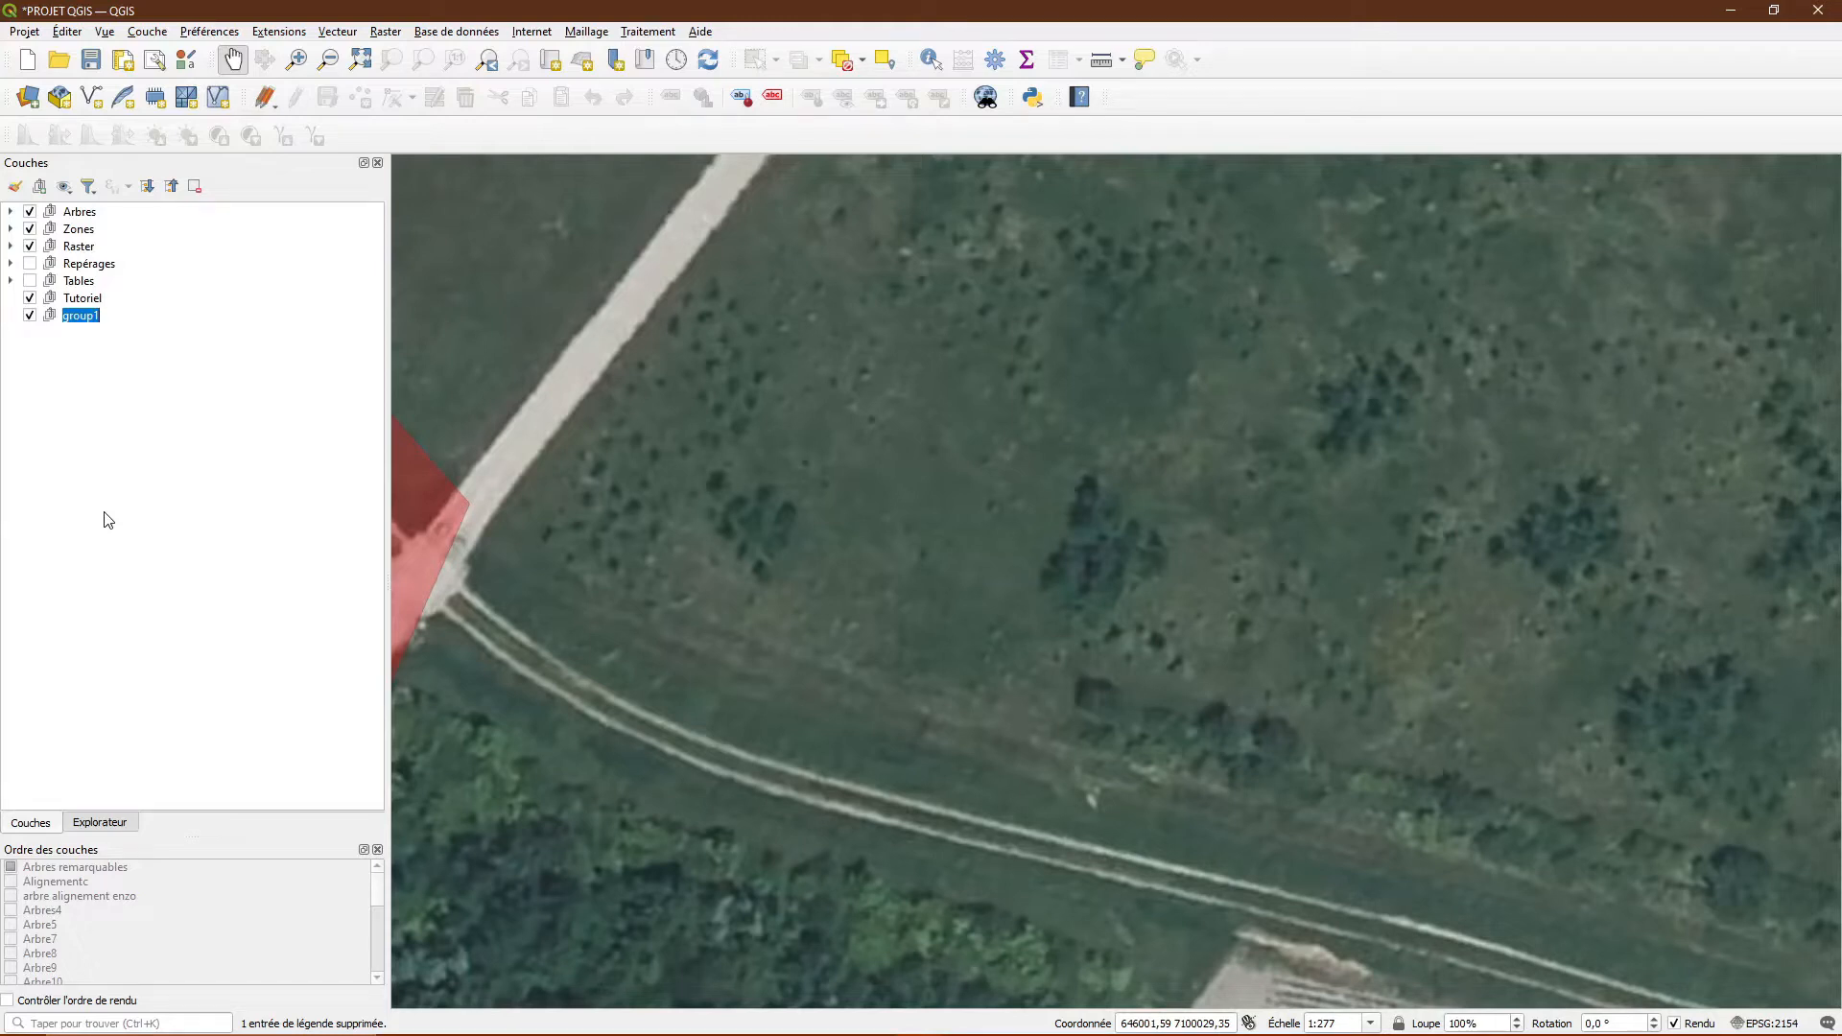
type("Arbres remarquables")
key("Return")
- Nest the new Arbres remarquables group inside the Tutoriel group
mouse_move(135, 316)
left_mouse_down()
mouse_move(134, 299)
mouse_move(90, 408)
mouse_move(127, 361)
mouse_move(108, 319)
left_mouse_up()
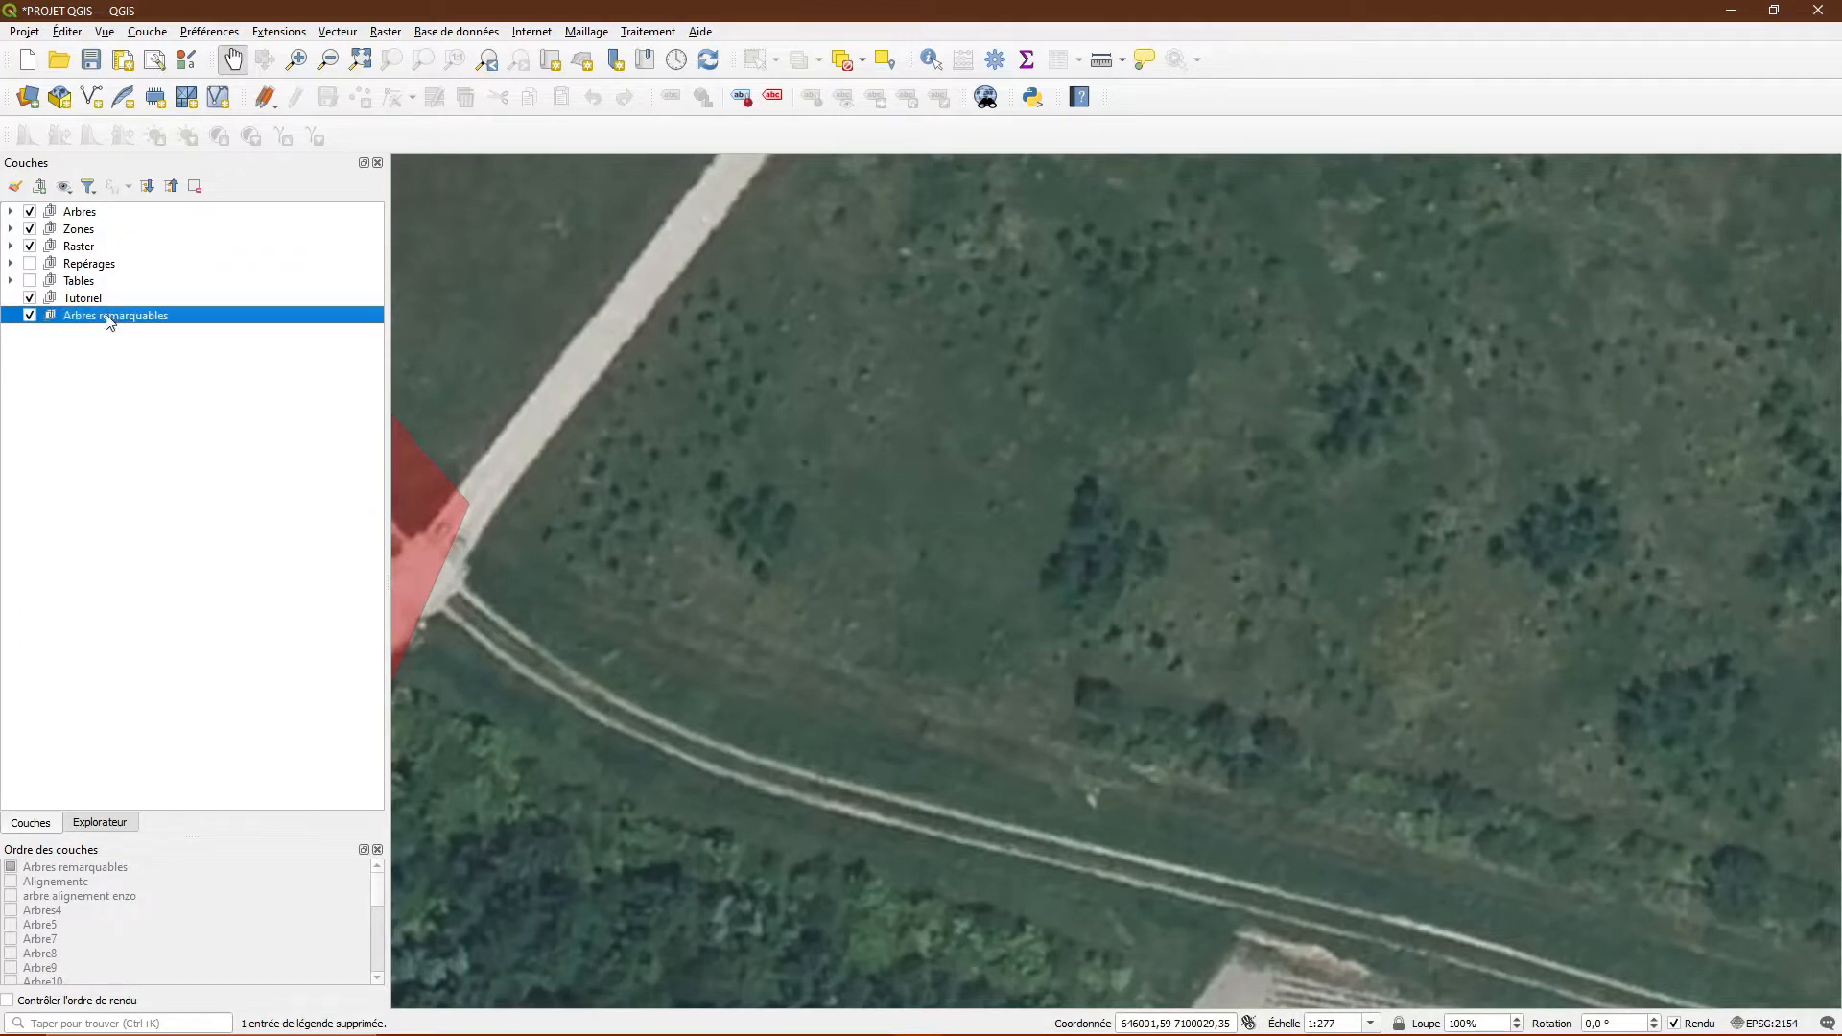
mouse_move(93, 317)
left_mouse_down()
mouse_move(144, 313)
mouse_move(96, 305)
mouse_move(108, 365)
mouse_move(110, 288)
mouse_move(101, 305)
mouse_move(191, 396)
mouse_move(96, 298)
left_mouse_up()
left_click(11, 299)
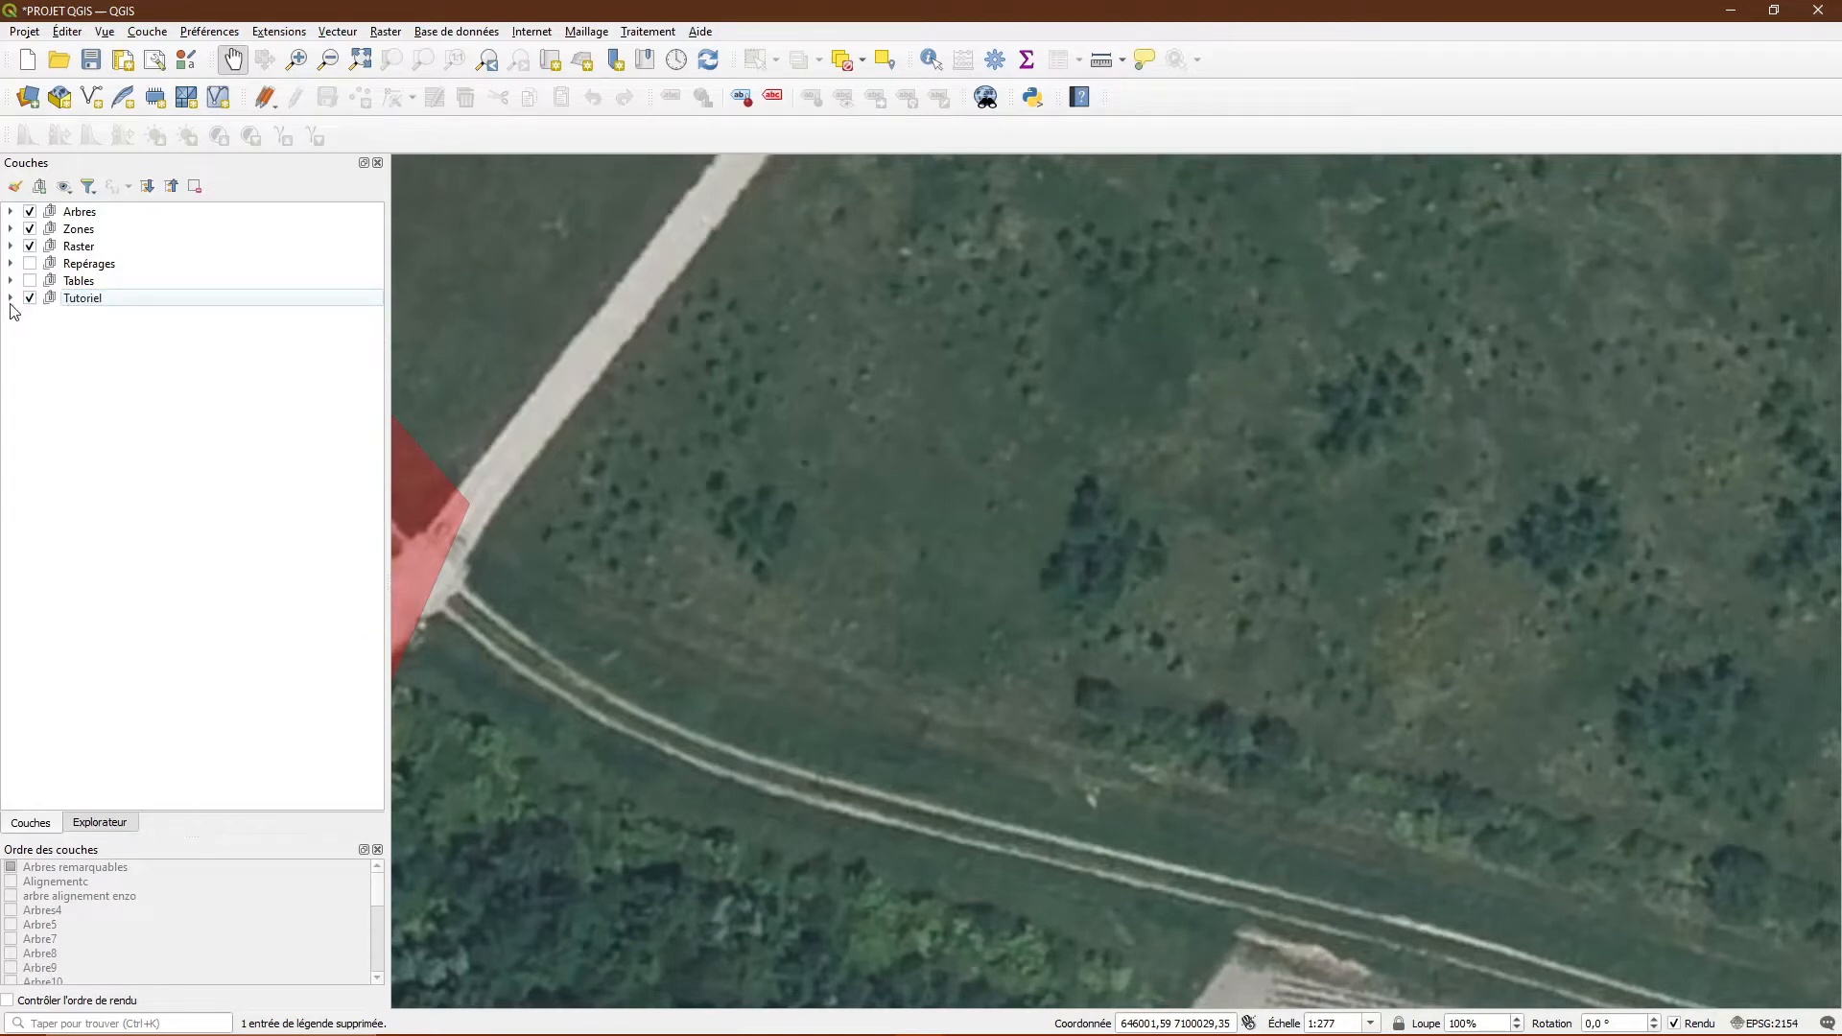
left_click(11, 298)
left_click(11, 299)
- Add another layer group named Arbres alignements
right_click(121, 341)
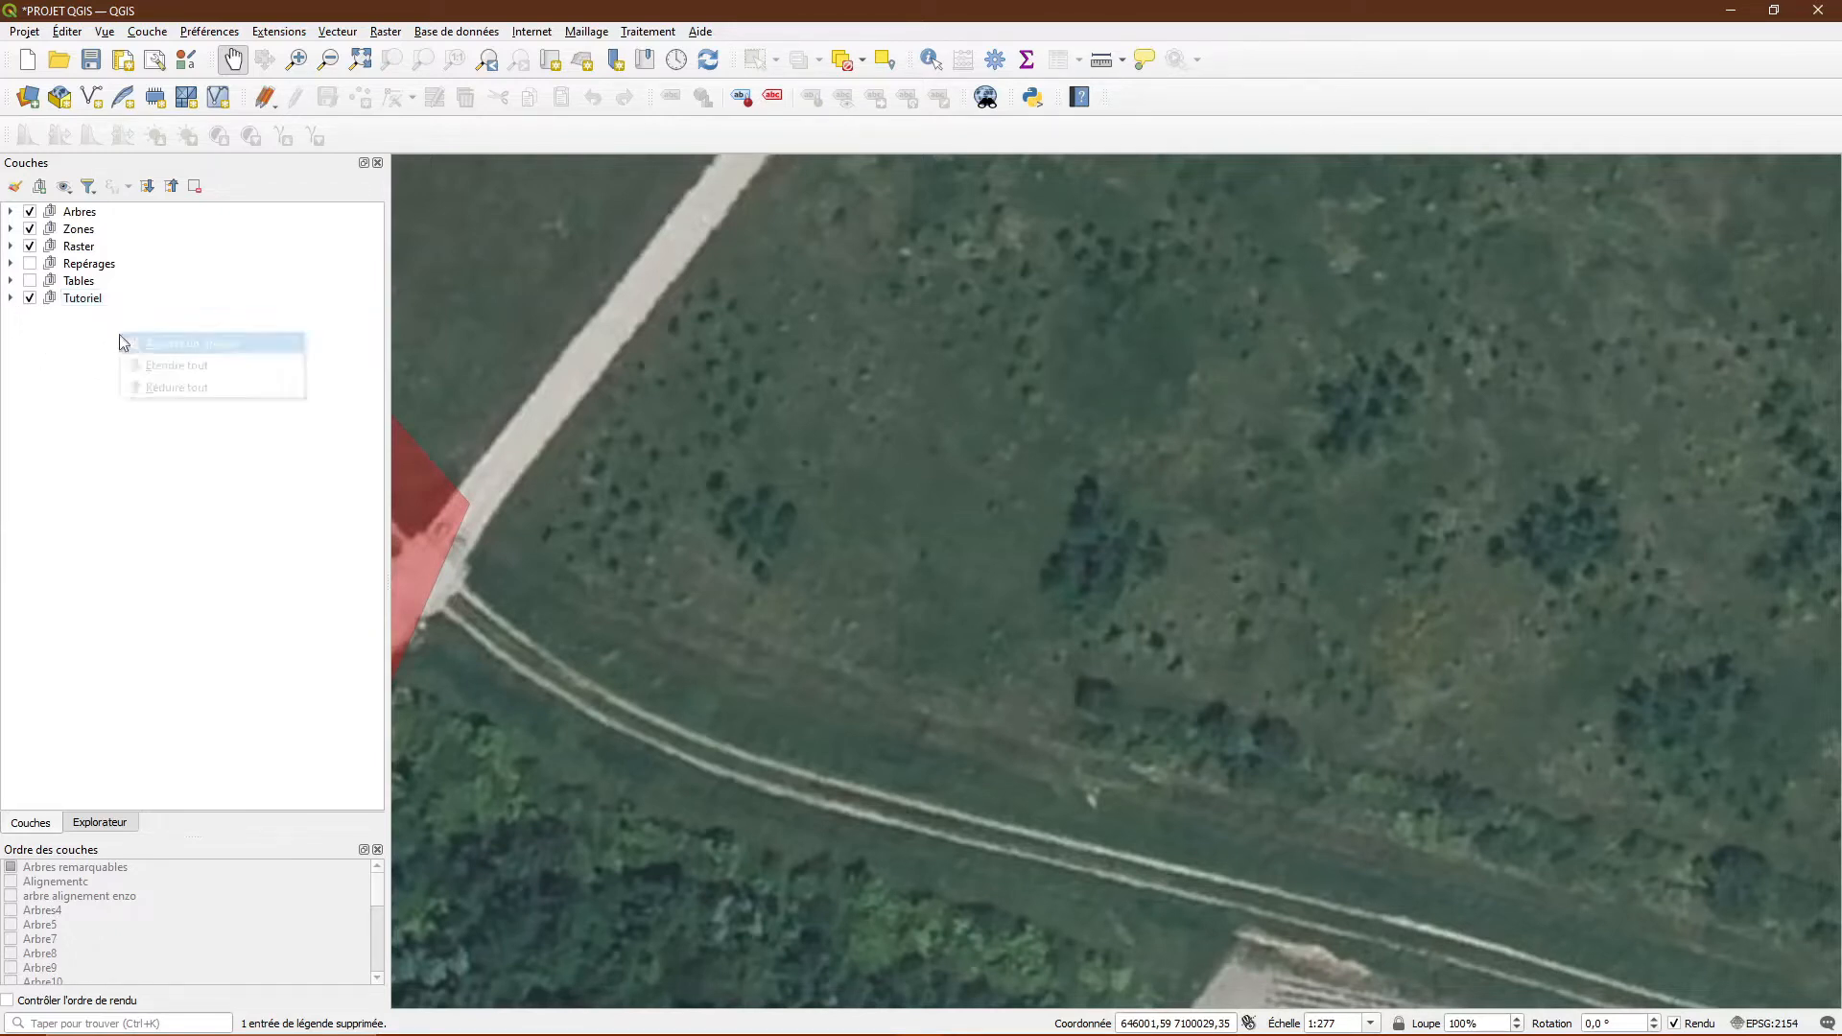
left_click(154, 344)
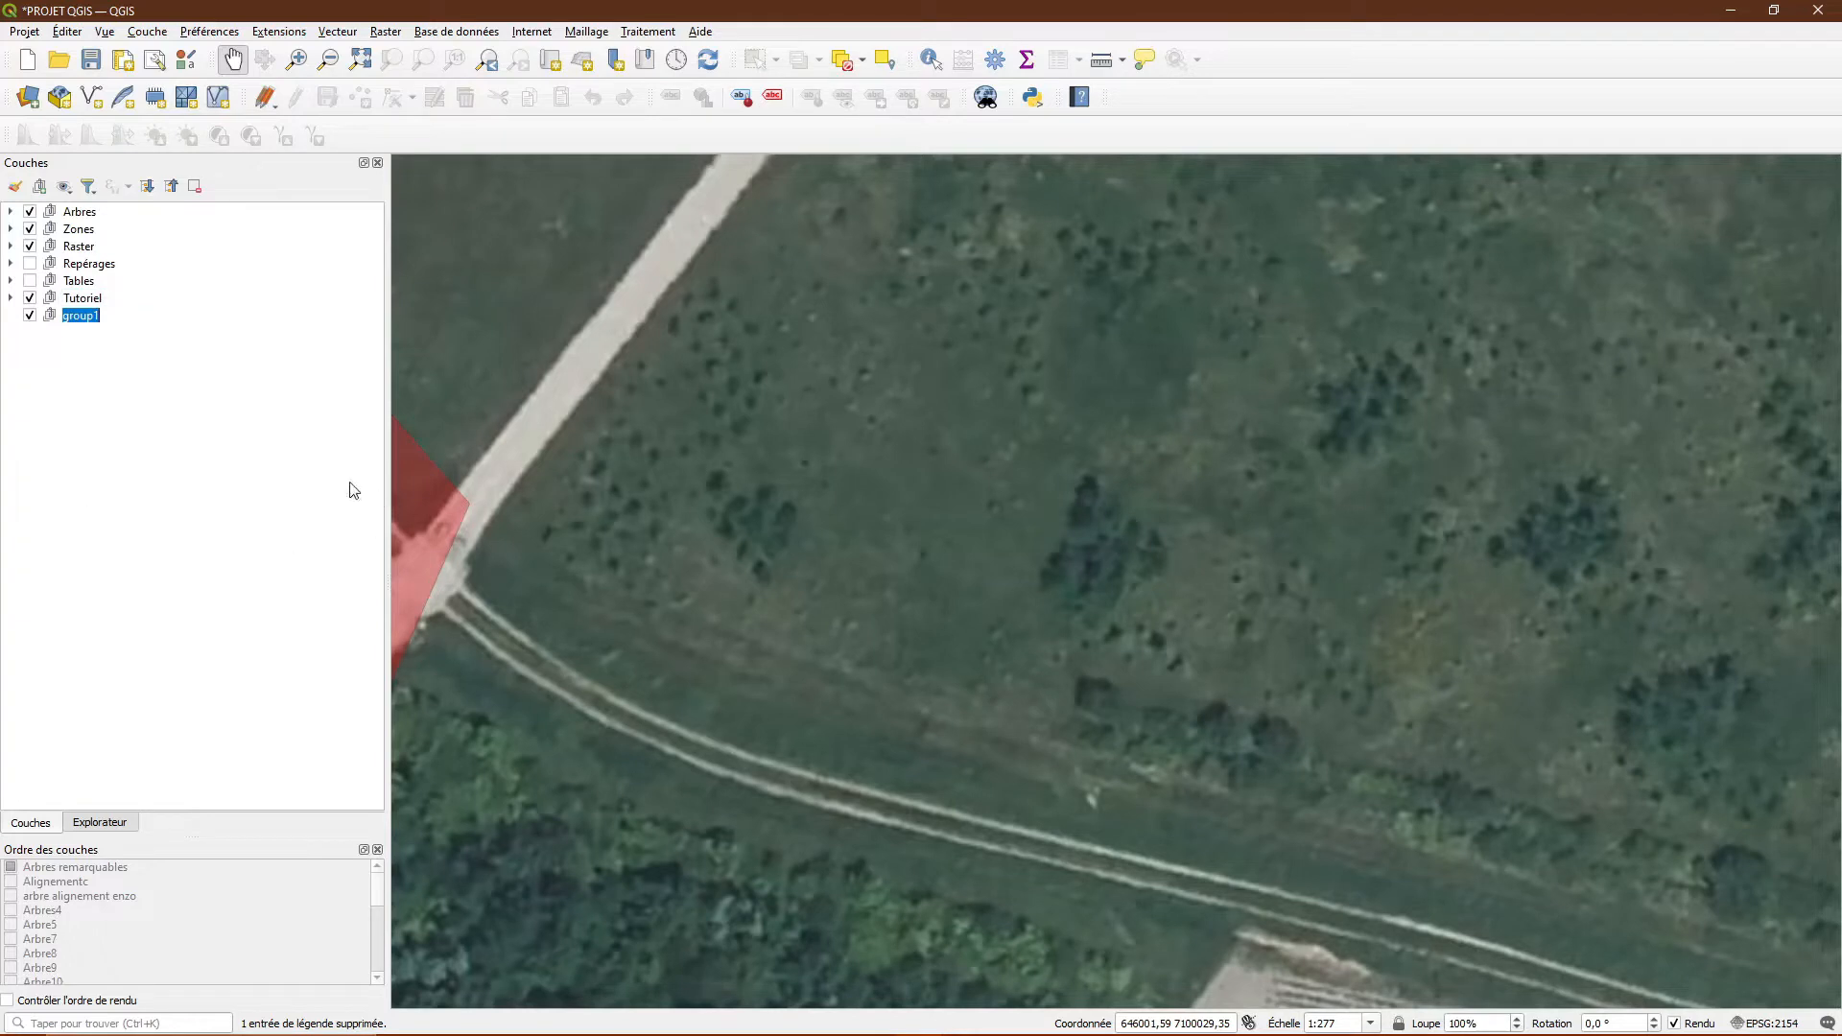
type("Arbres aligm")
type("ements")
key("Return")
- Nest the Arbres alignements group inside the Tutoriel group and collapse Tutoriel
left_click_drag(175, 322, 148, 296)
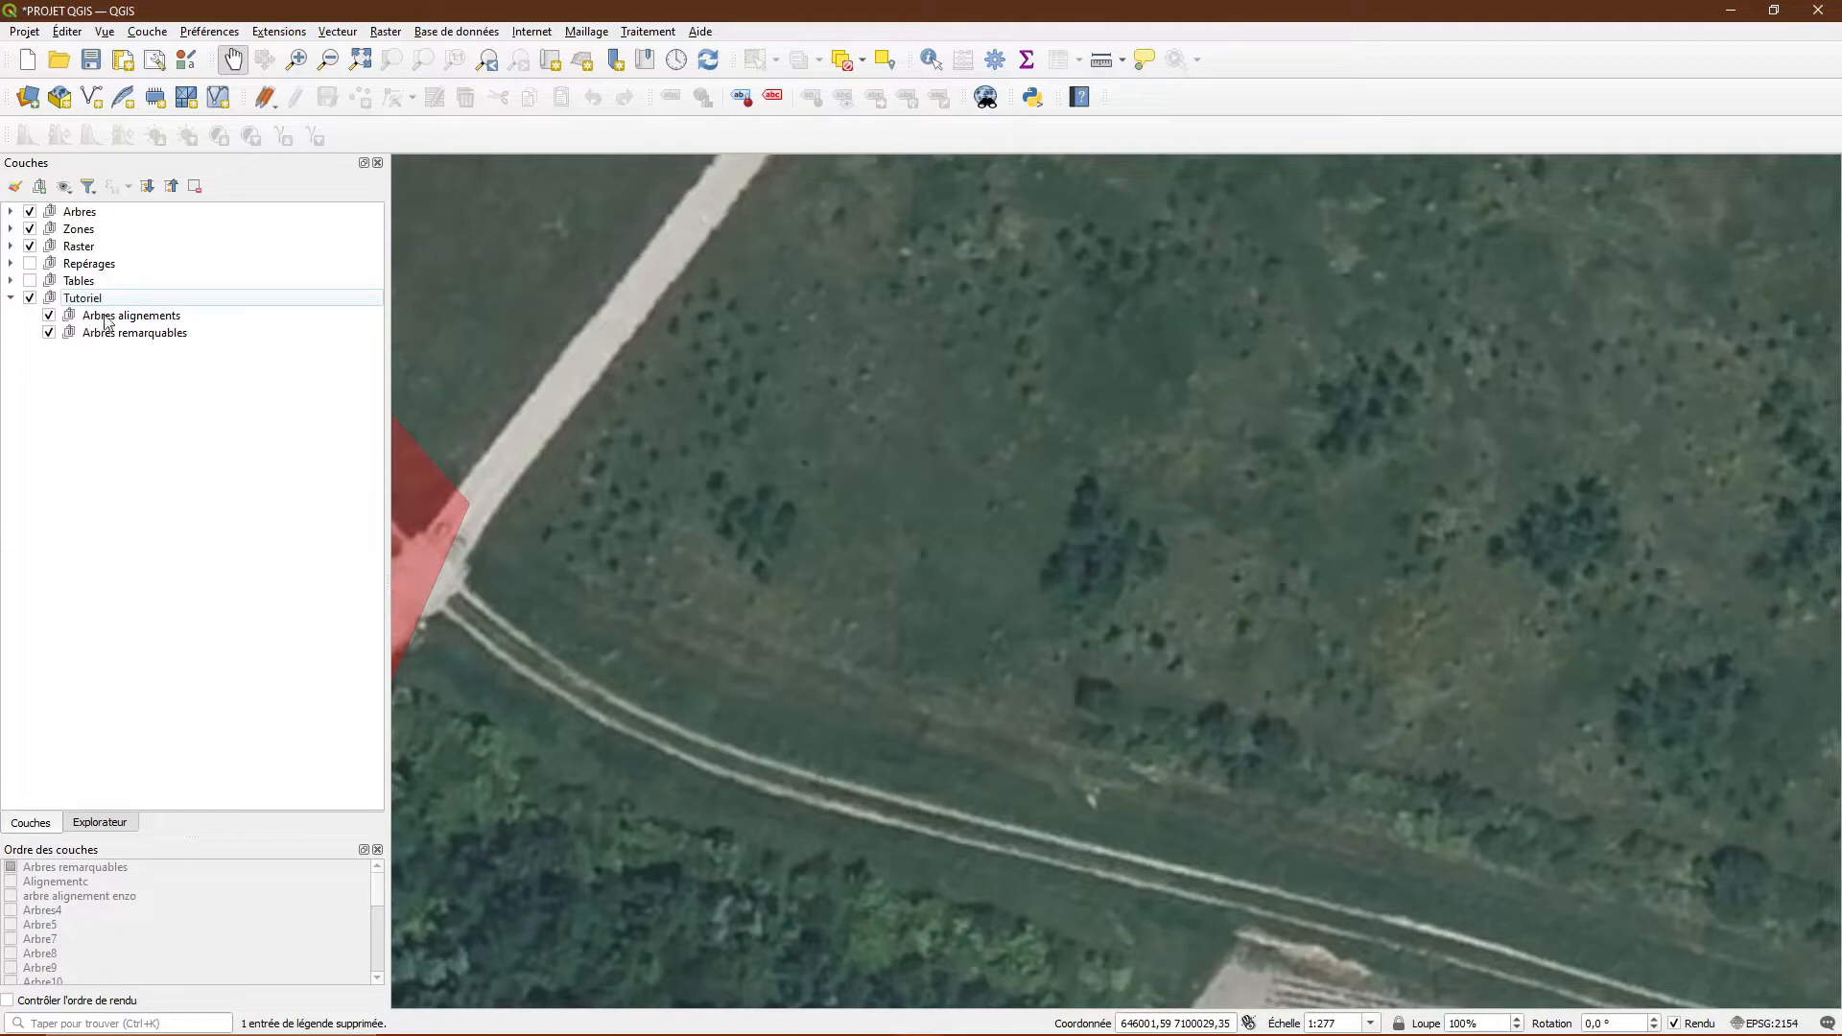
left_click(96, 318)
left_click(10, 298)
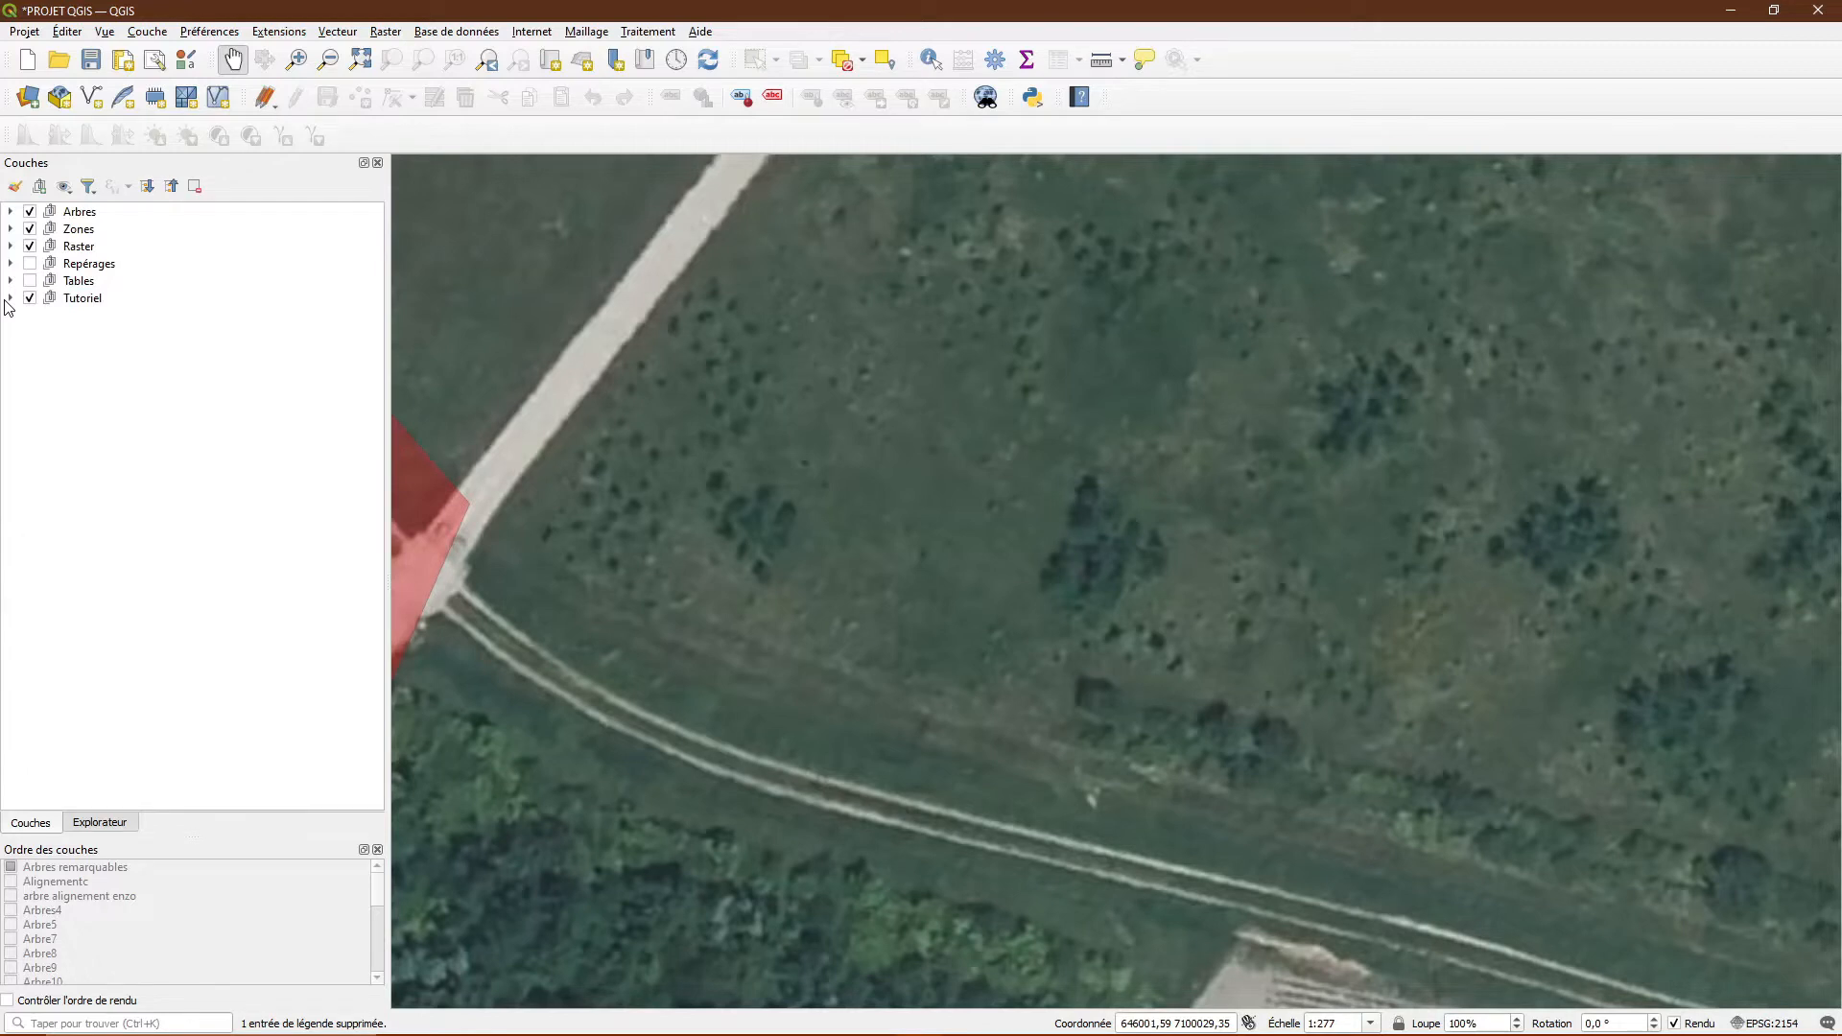
- Toggle the Raster group's visibility off and back on, and move the Tutoriel group directly above Raster
left_click(80, 299)
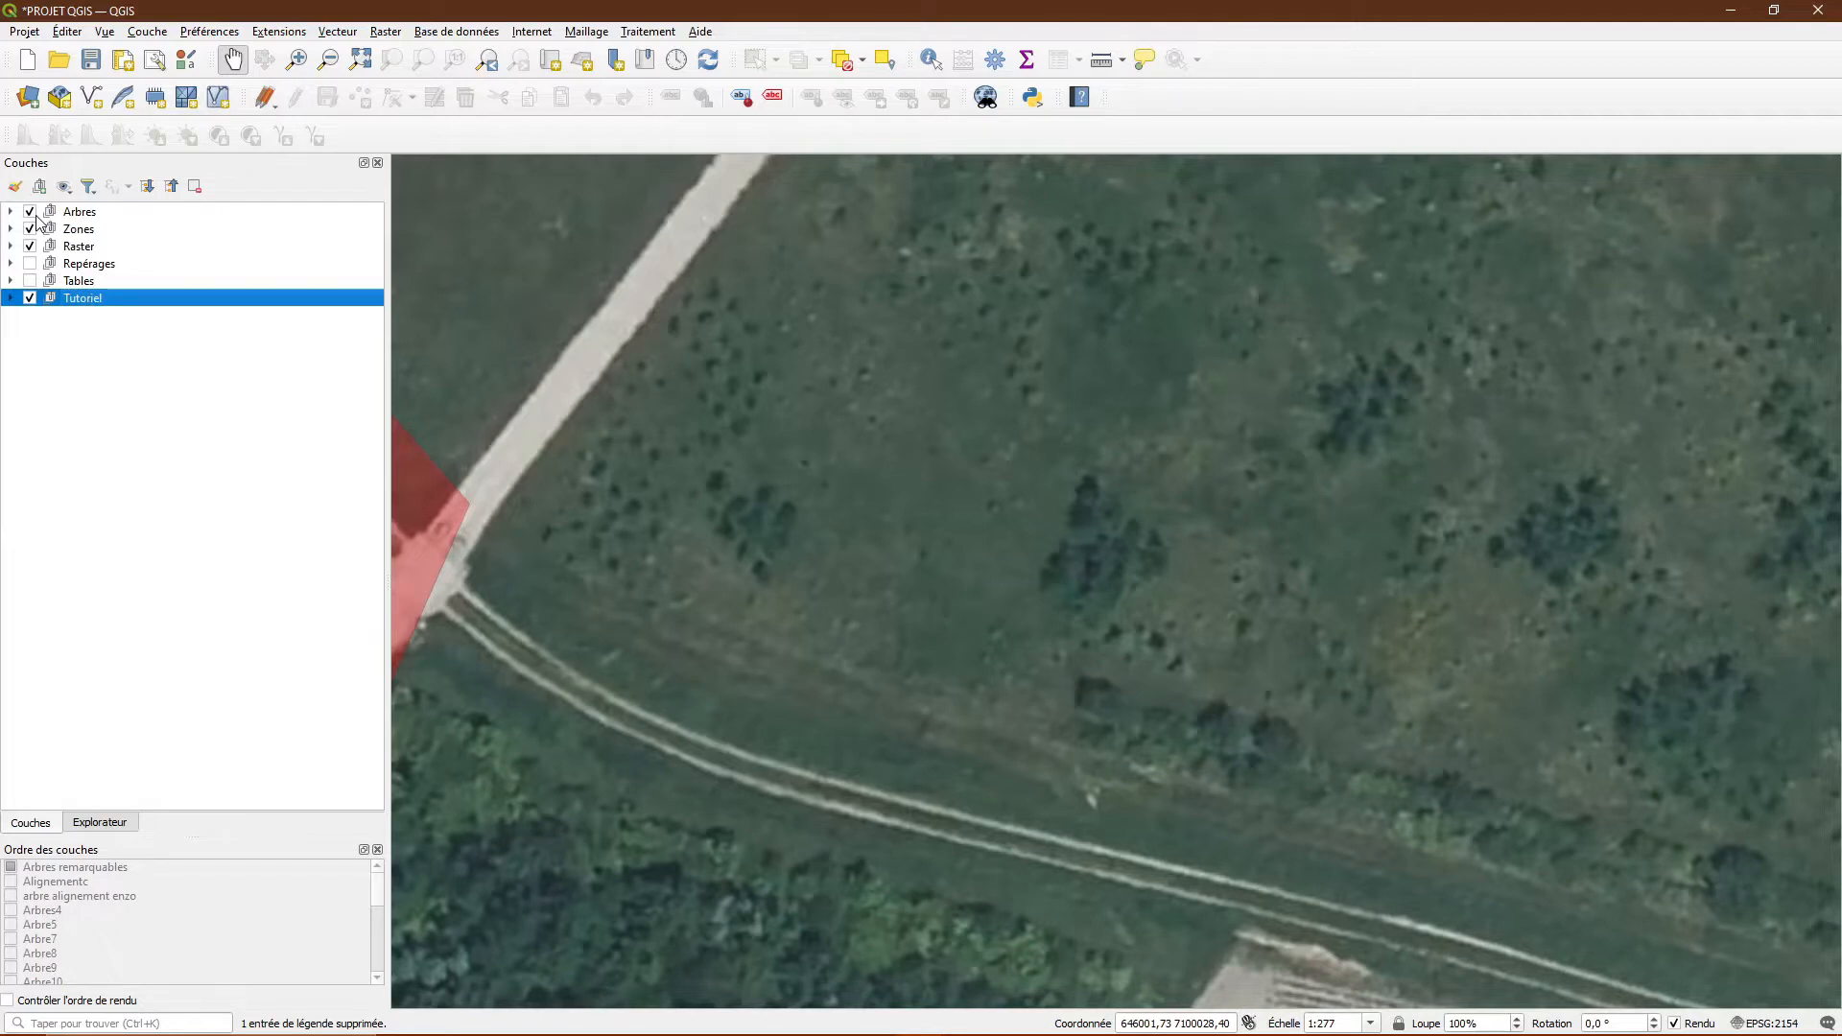
left_click_drag(89, 300, 96, 305)
left_click(30, 248)
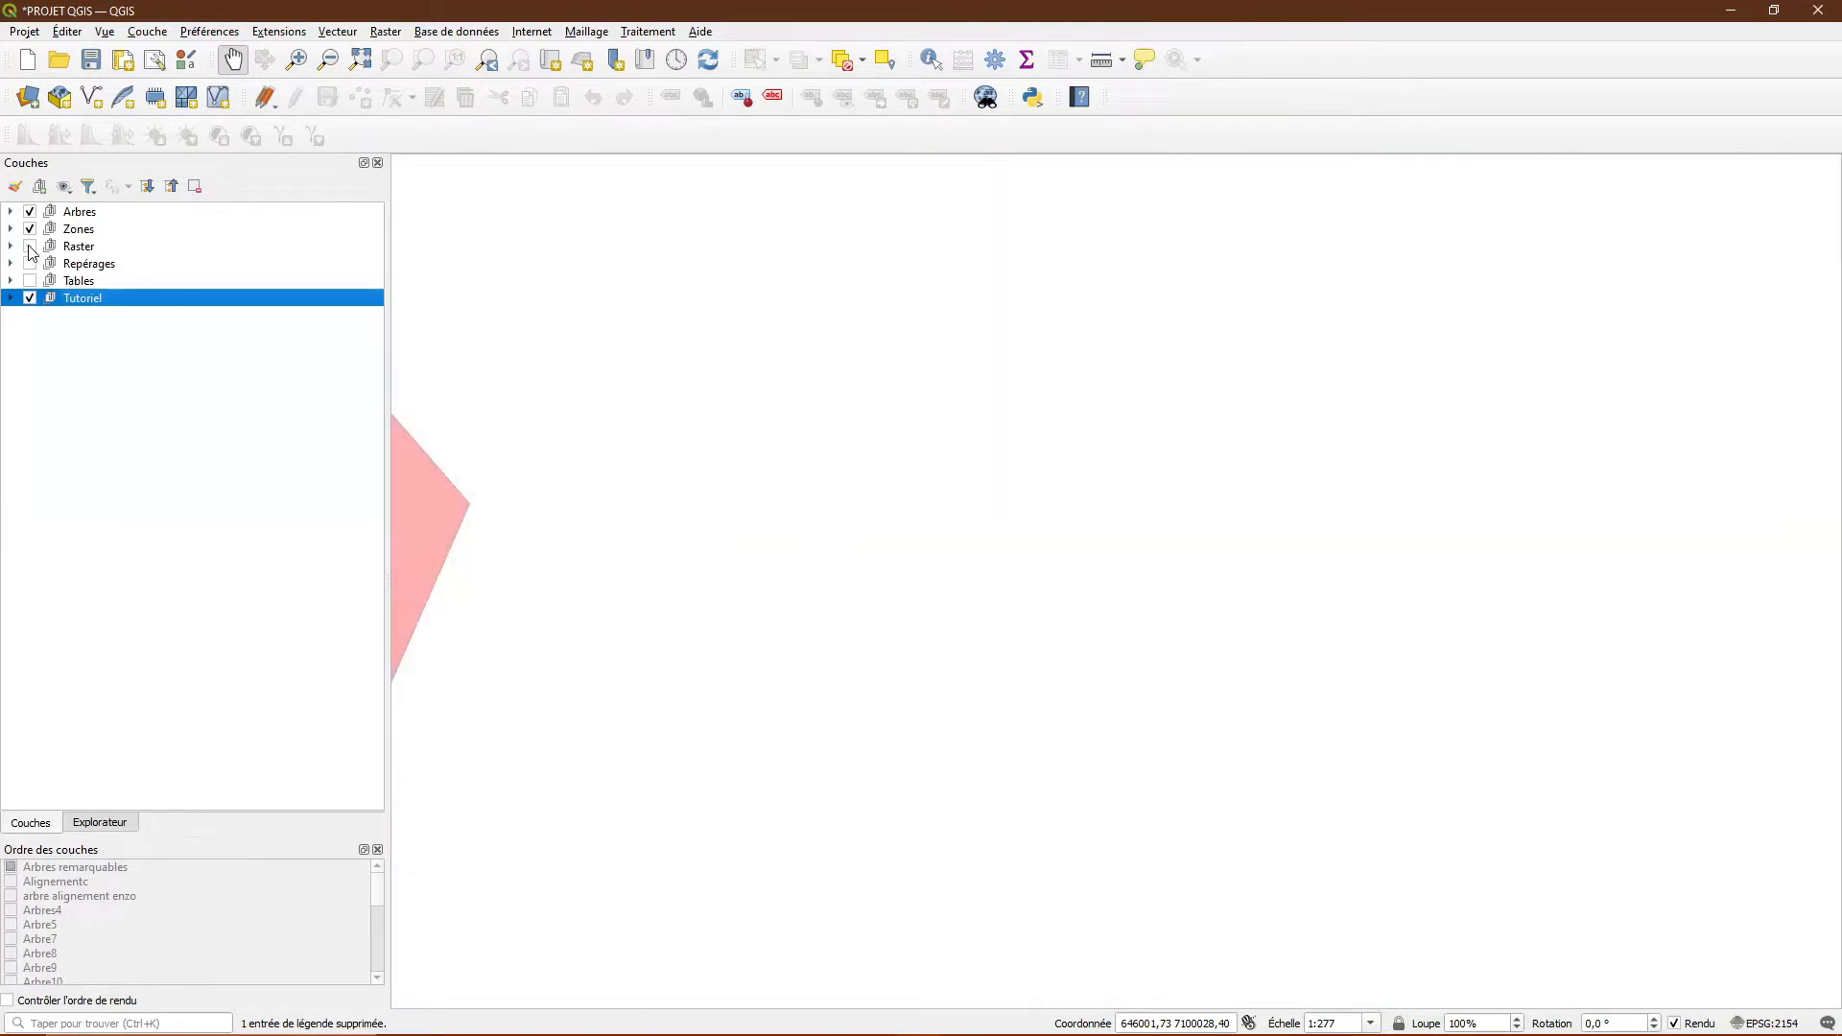
left_click(30, 246)
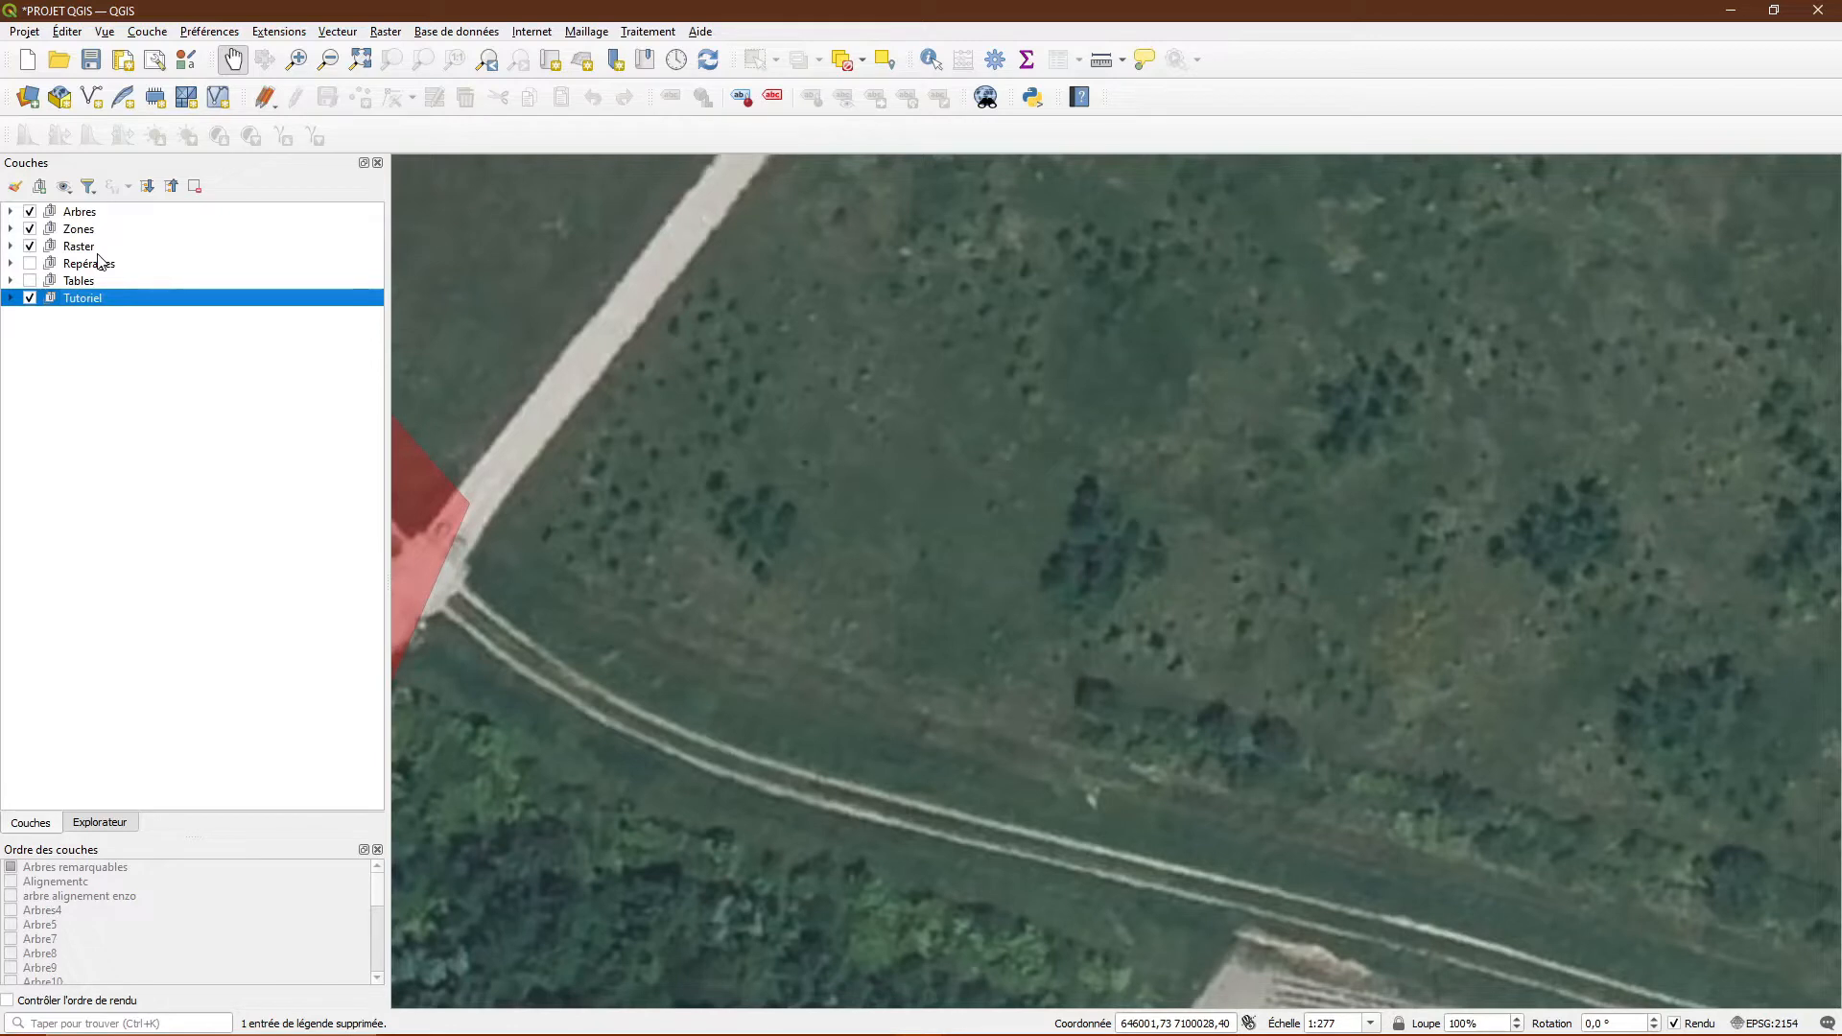
left_click_drag(96, 299, 94, 244)
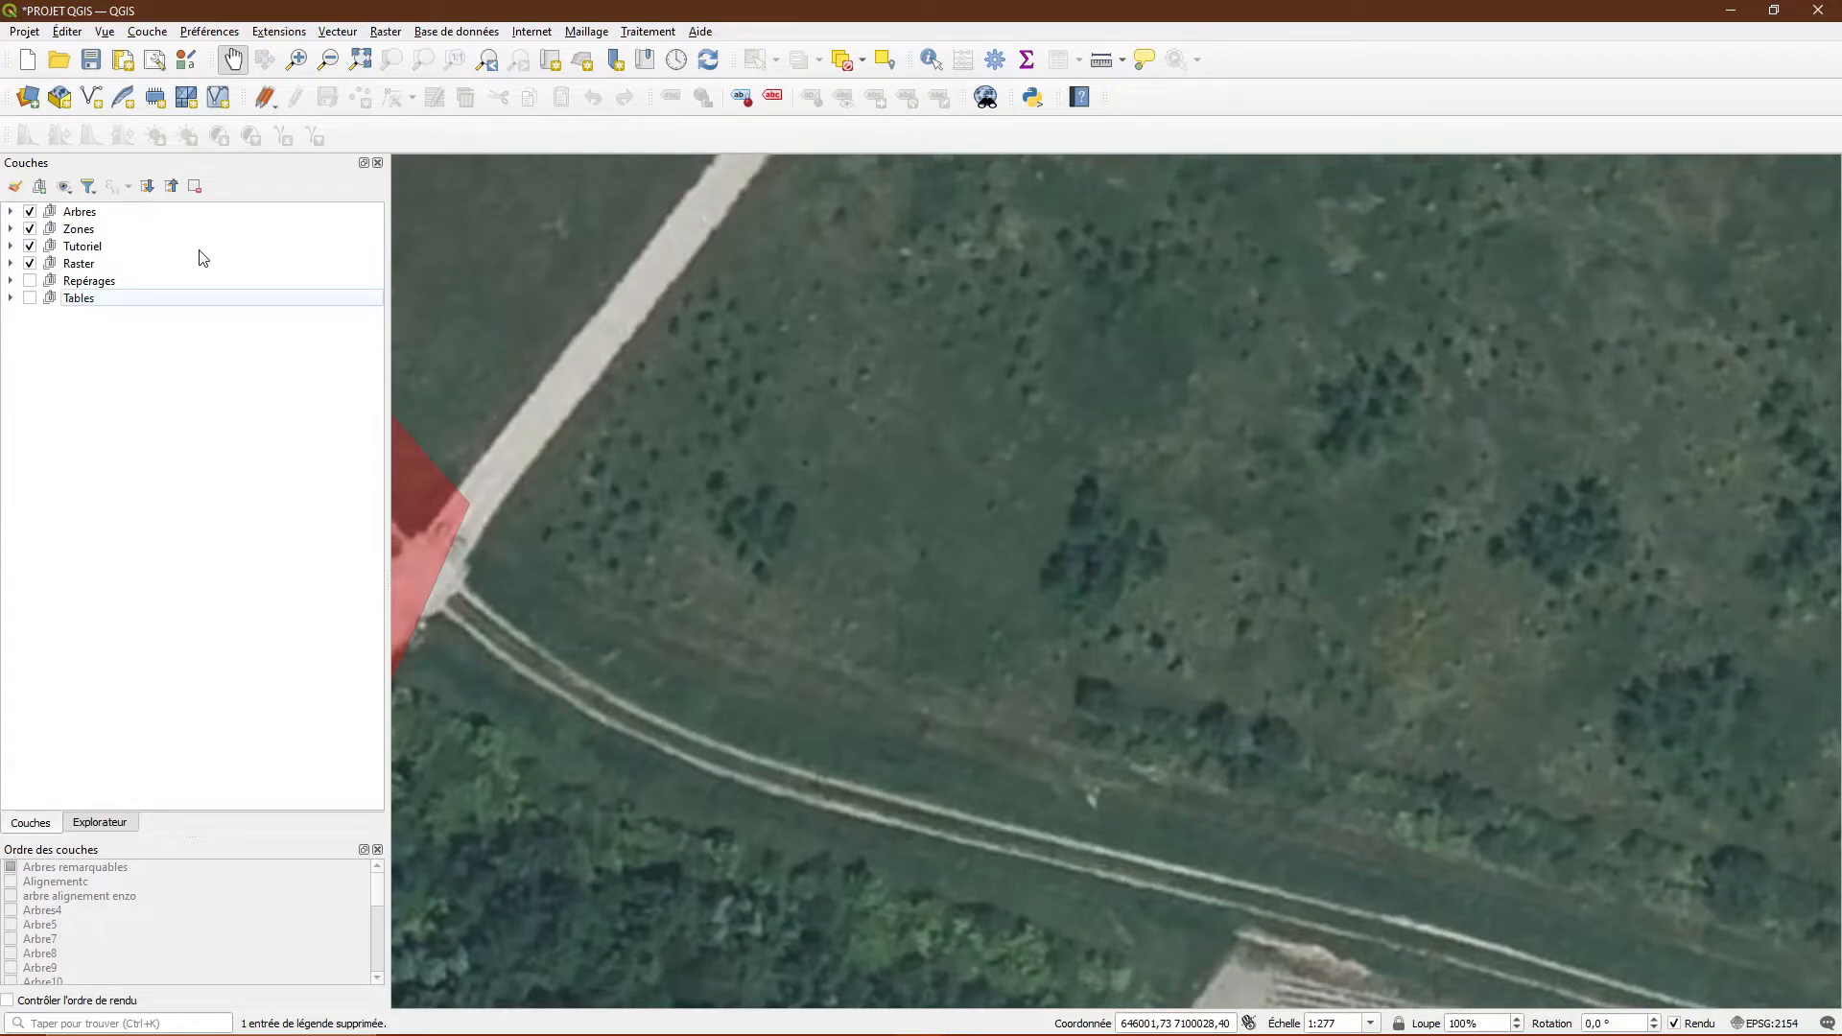
- Start a new Shapefile layer in the Arbres alignements group, saved in the QGIS PROJET folder as Arbre_ali_tuto
left_click(11, 247)
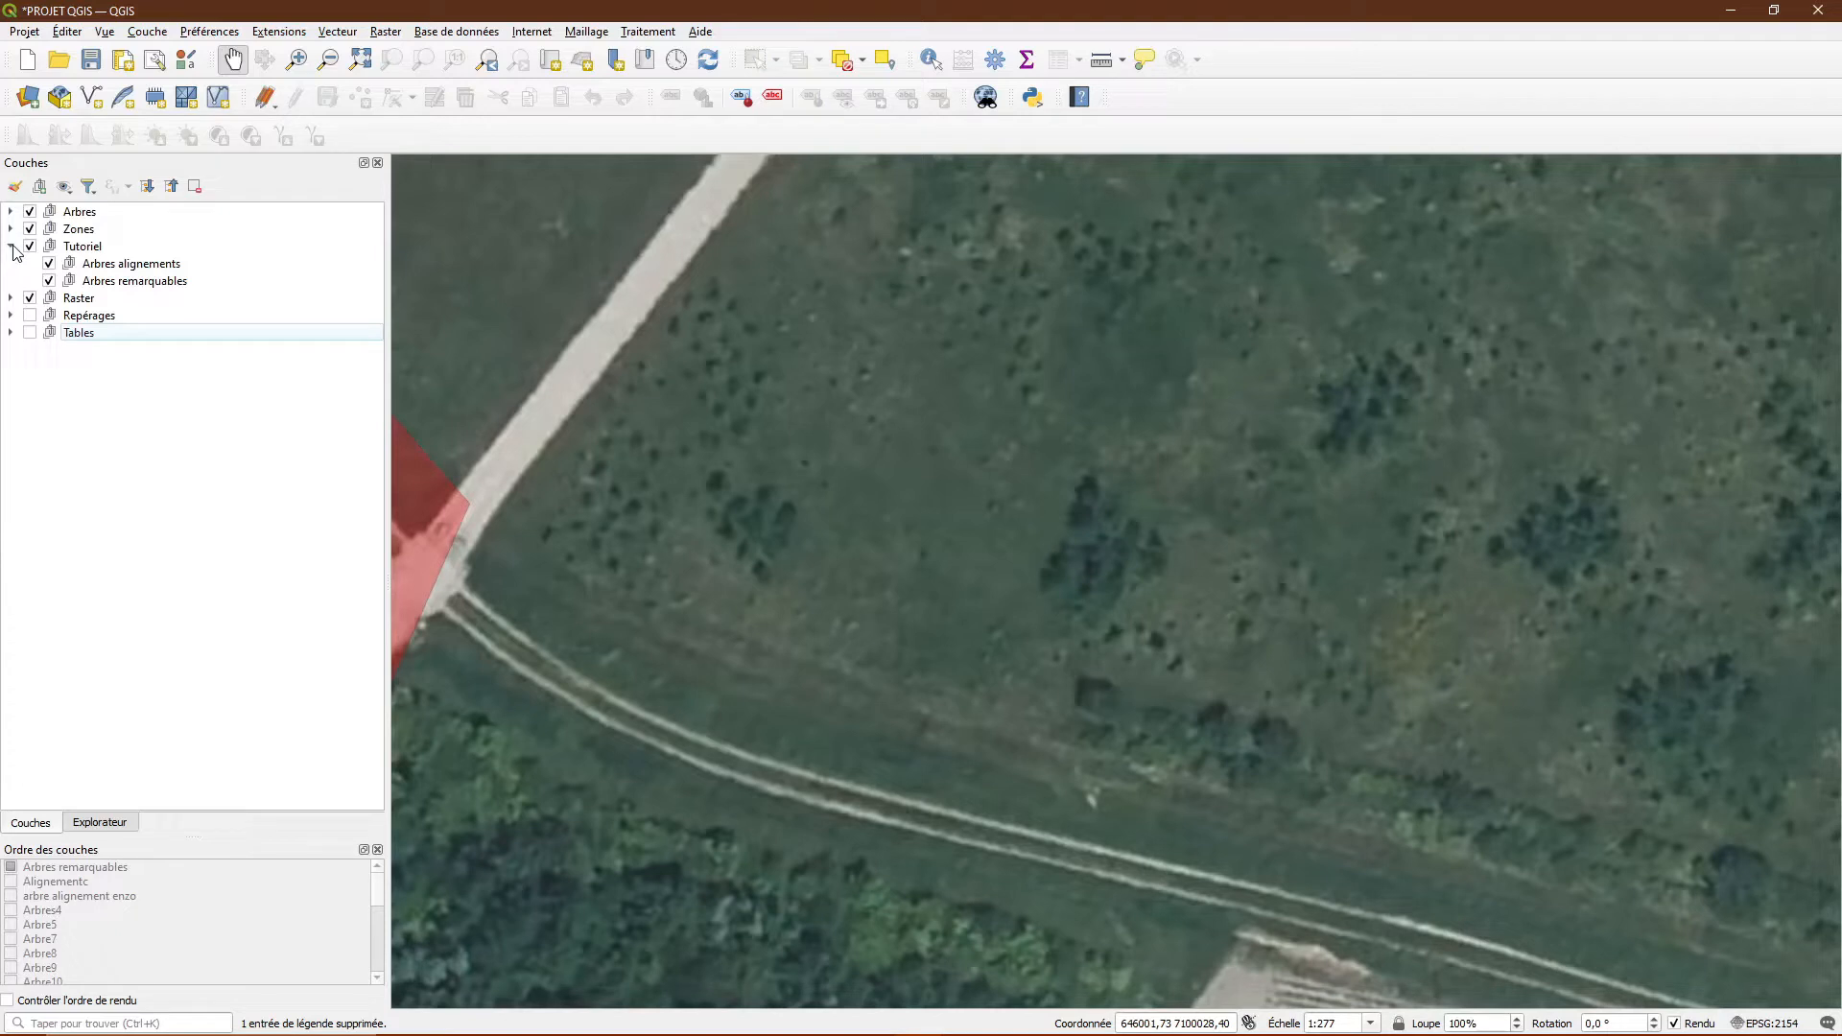
left_click(157, 269)
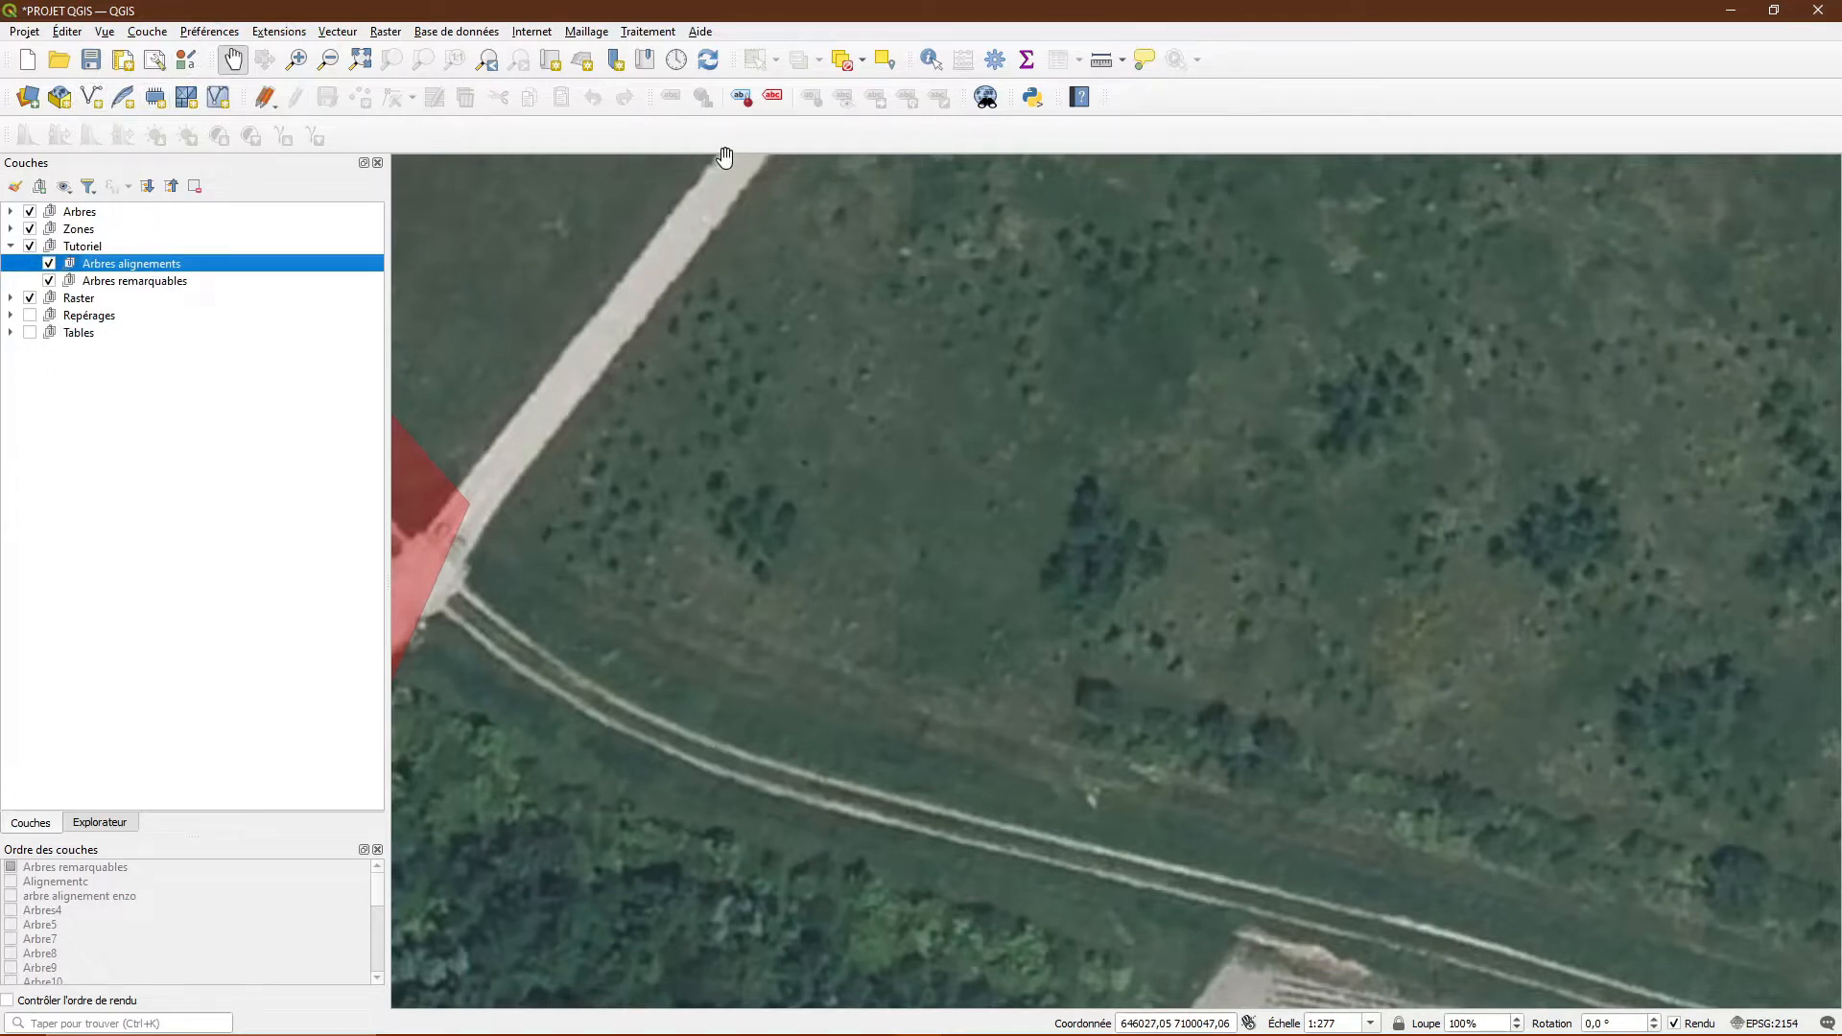
left_click(92, 100)
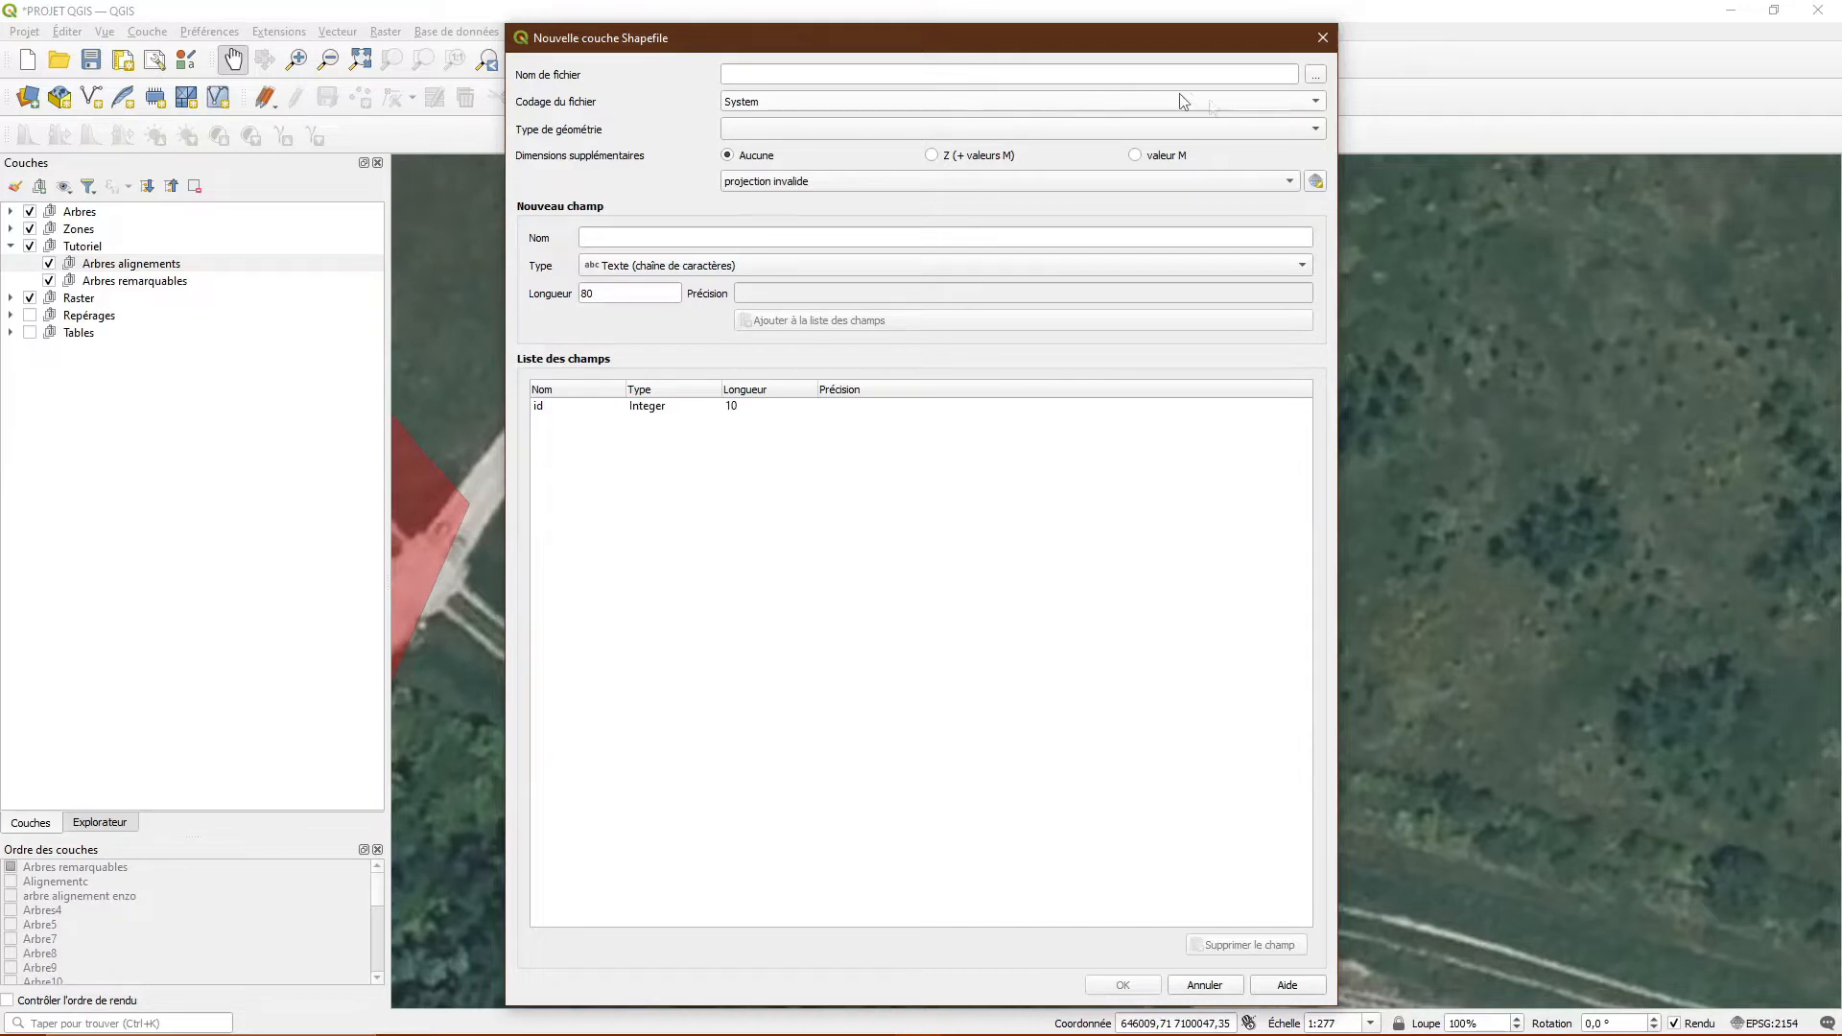
left_click(1316, 77)
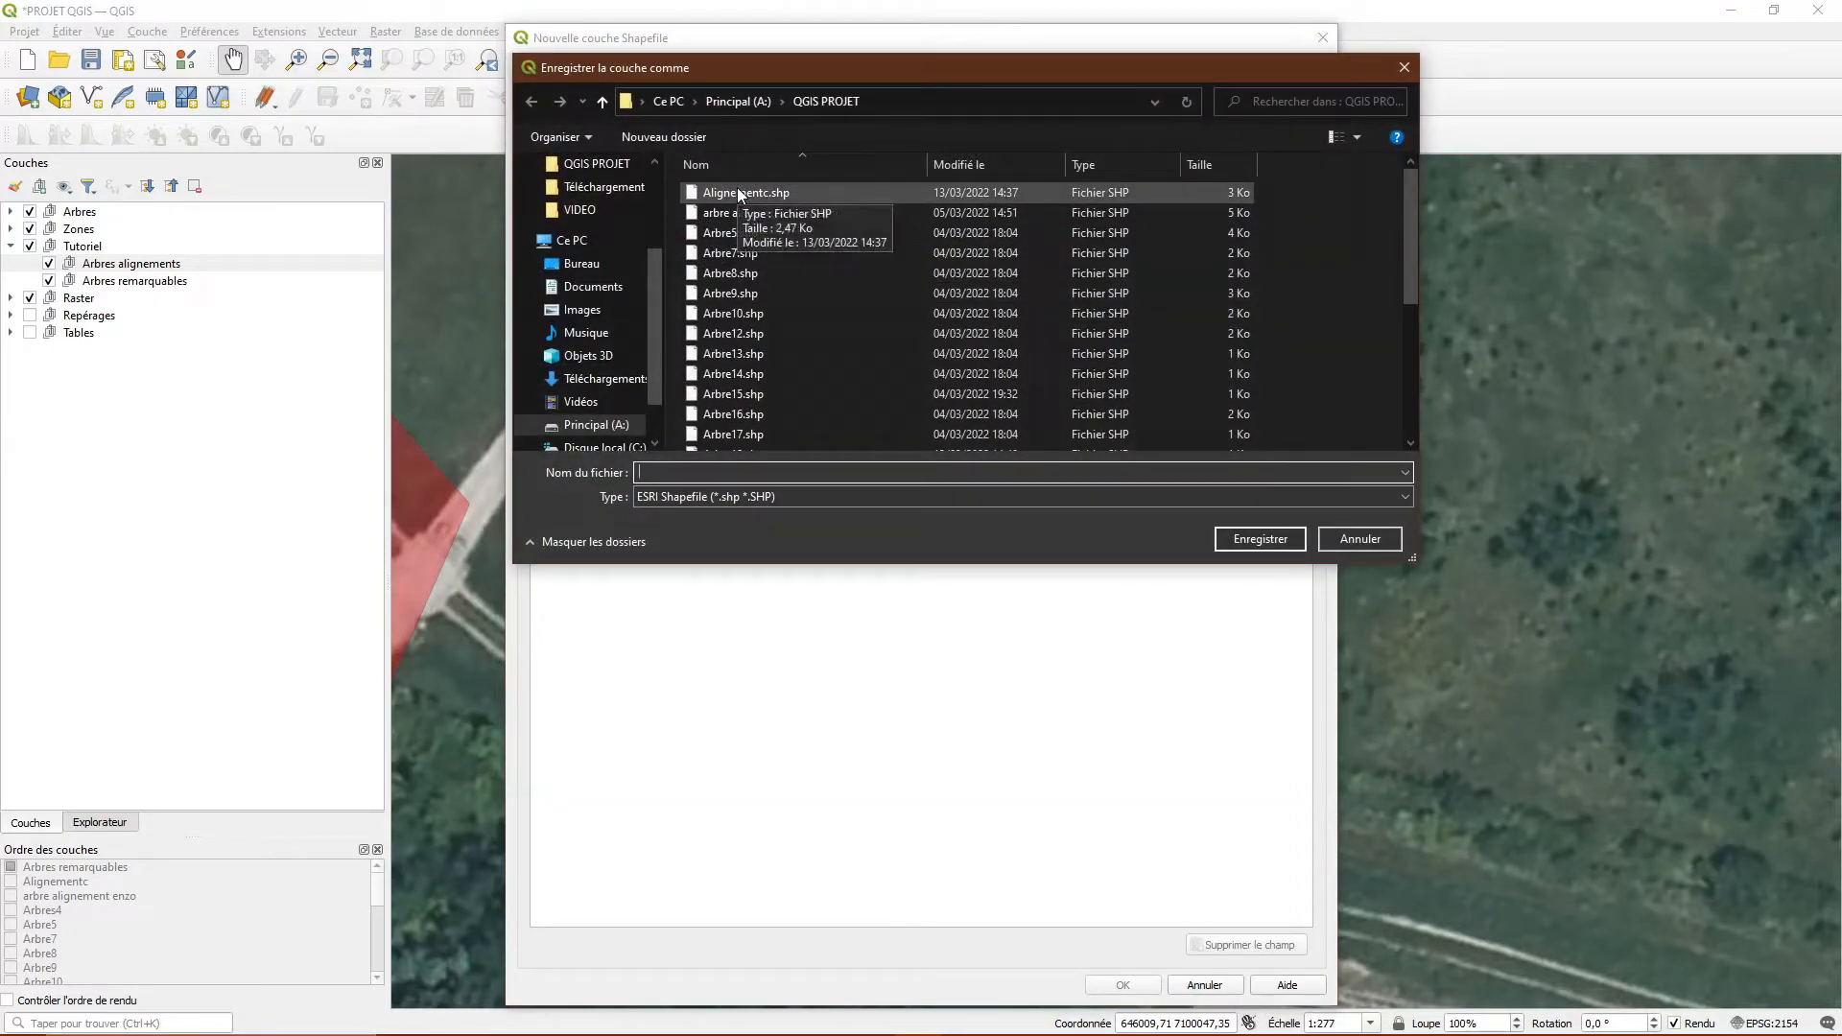
left_click(650, 473)
type("Arbre")
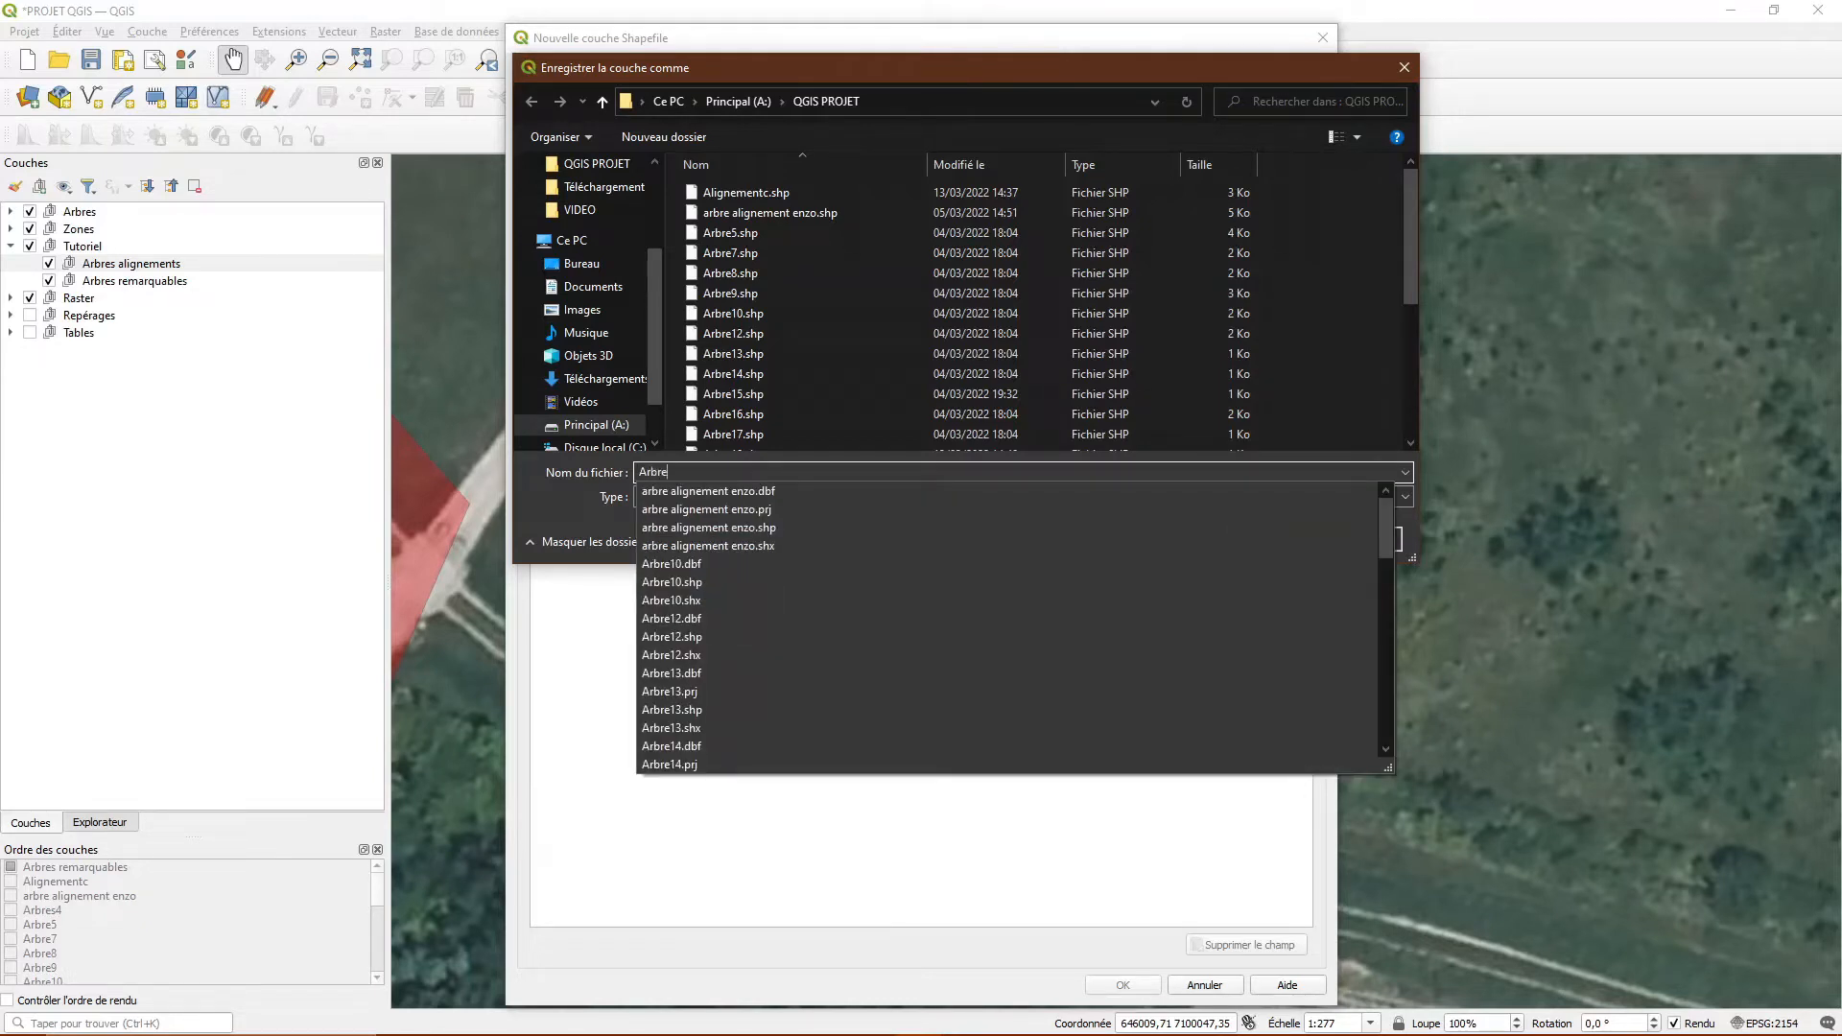
type("_aa")
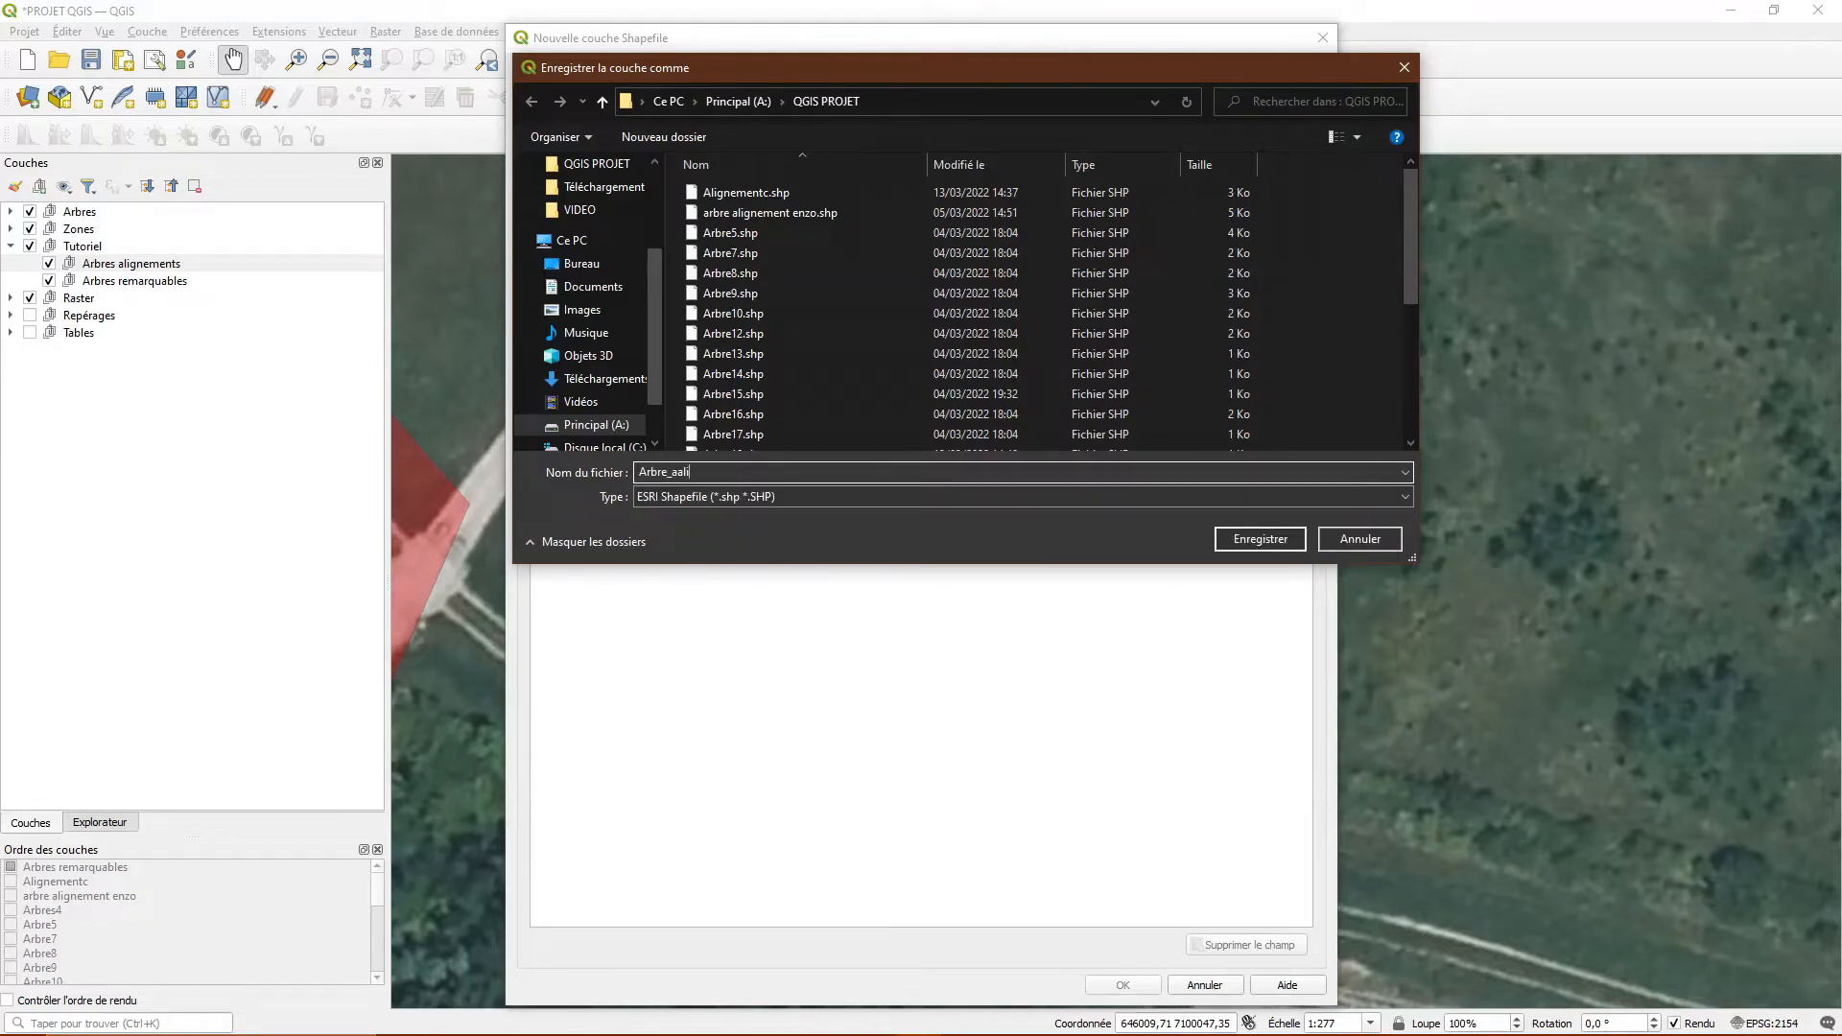
key("BackSpace")
type("l")
type("i_tuto")
key("Return")
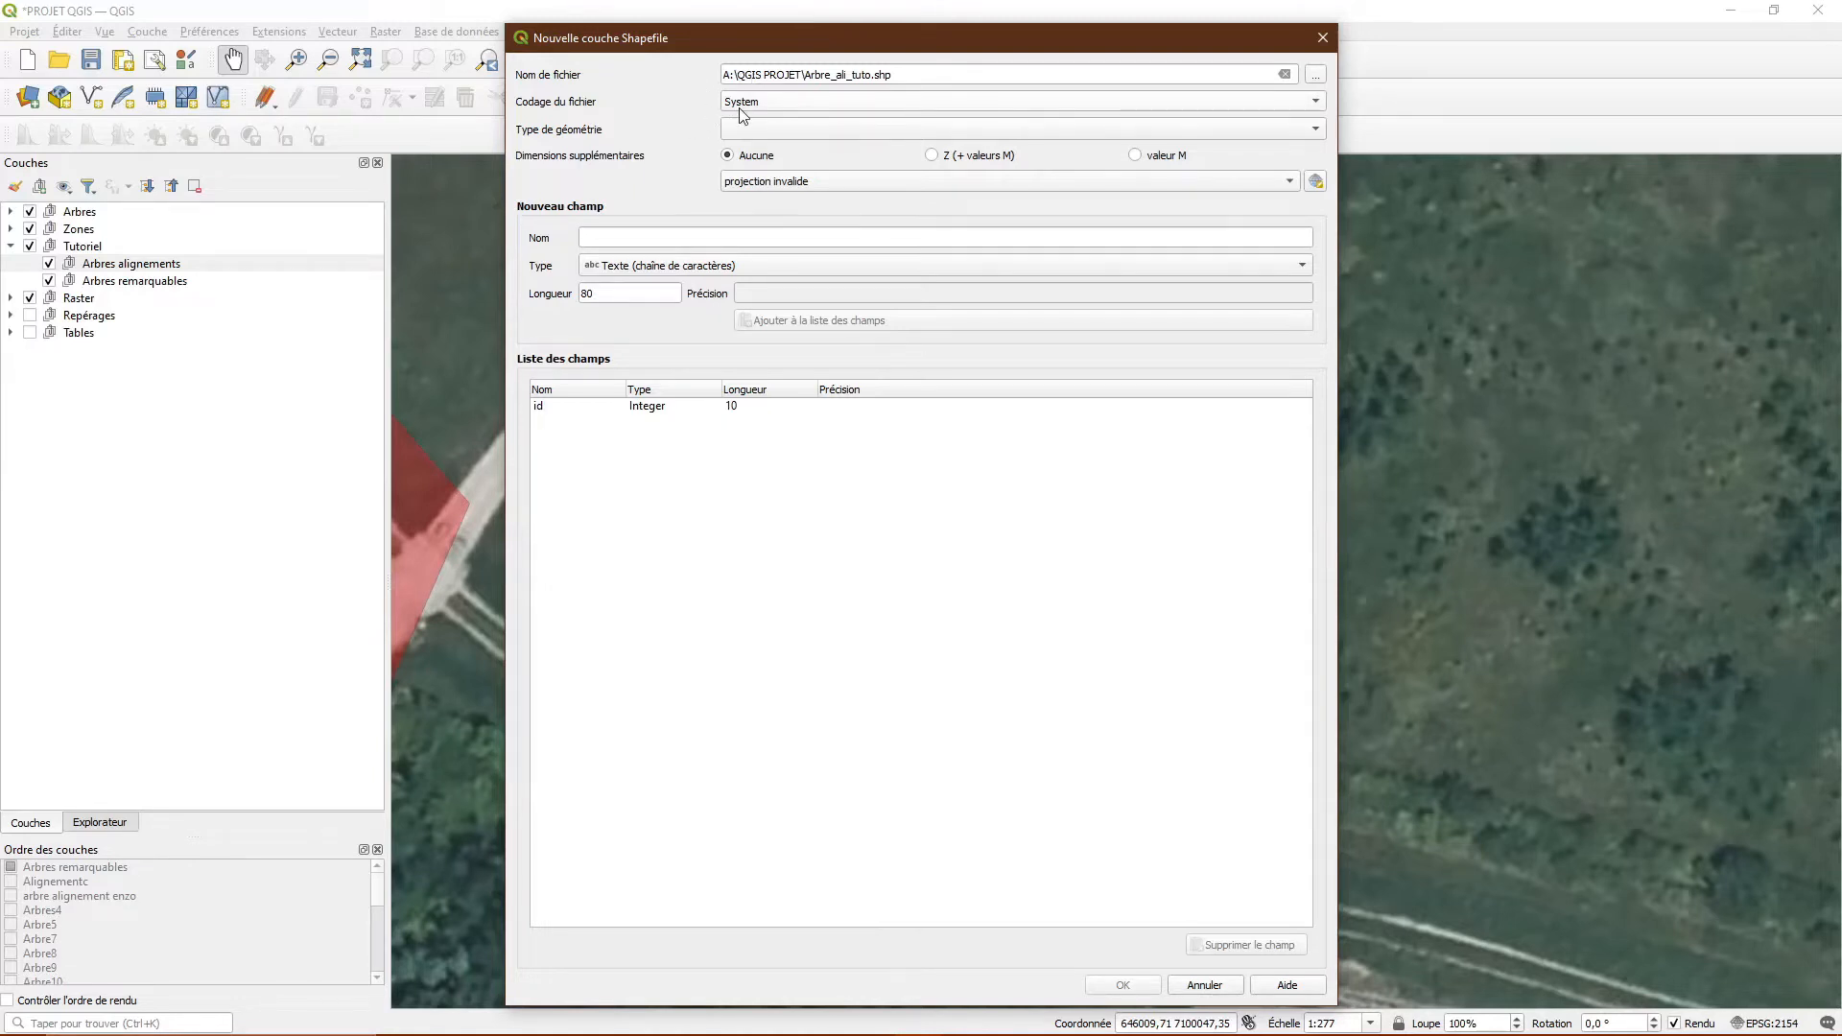
- Set the new layer's geometry type to Point and its CRS to the project CRS EPSG:2154 - RGF93 v1 / Lambert-93
left_click(747, 133)
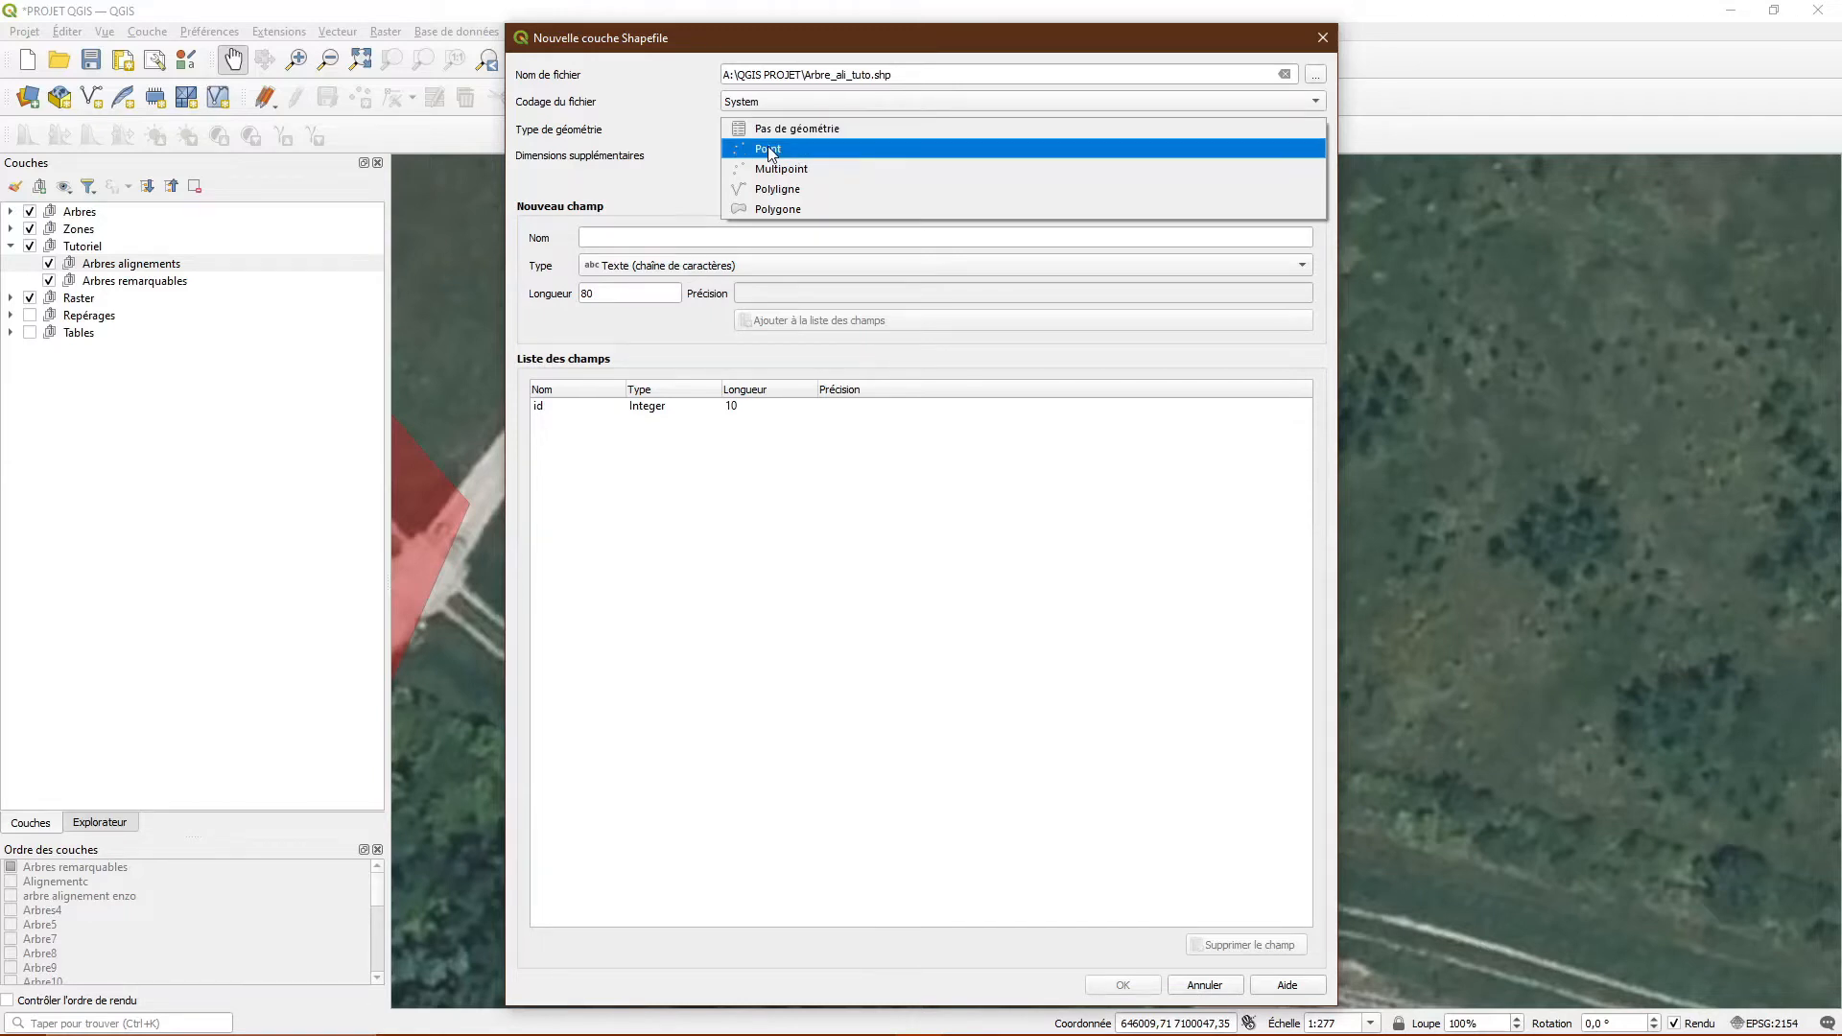
left_click(768, 151)
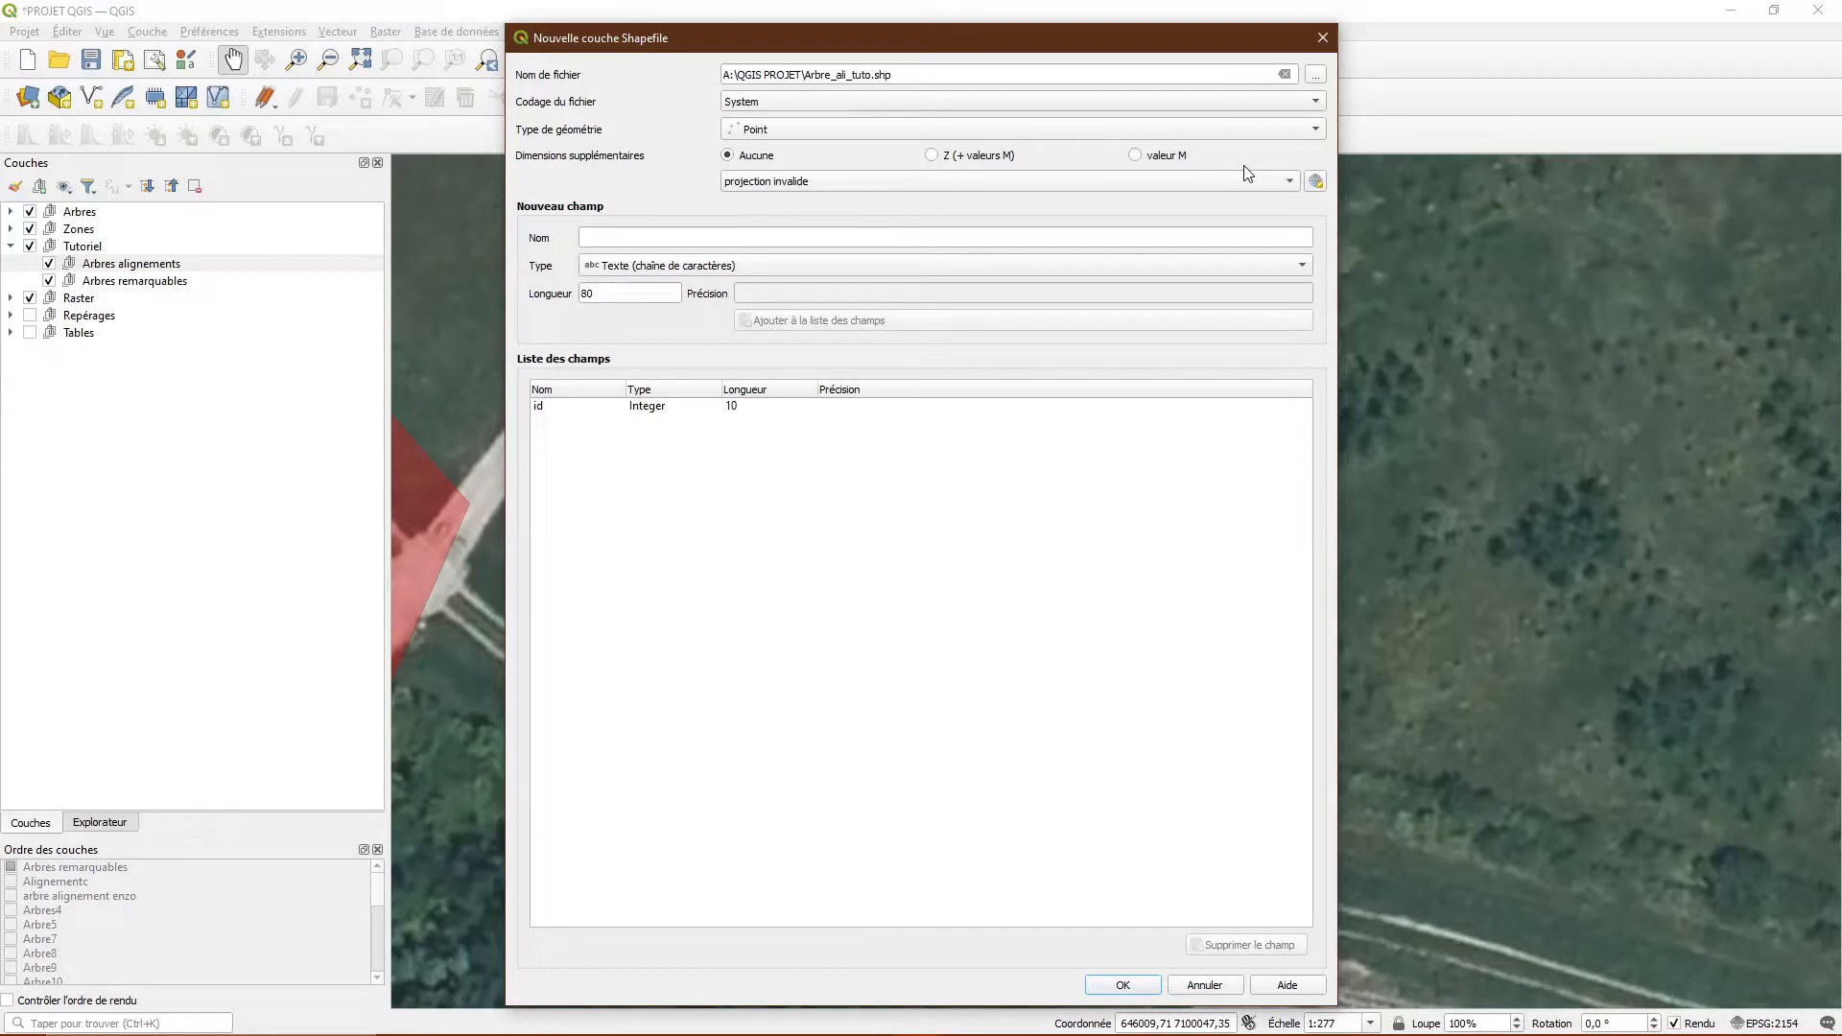
left_click(921, 182)
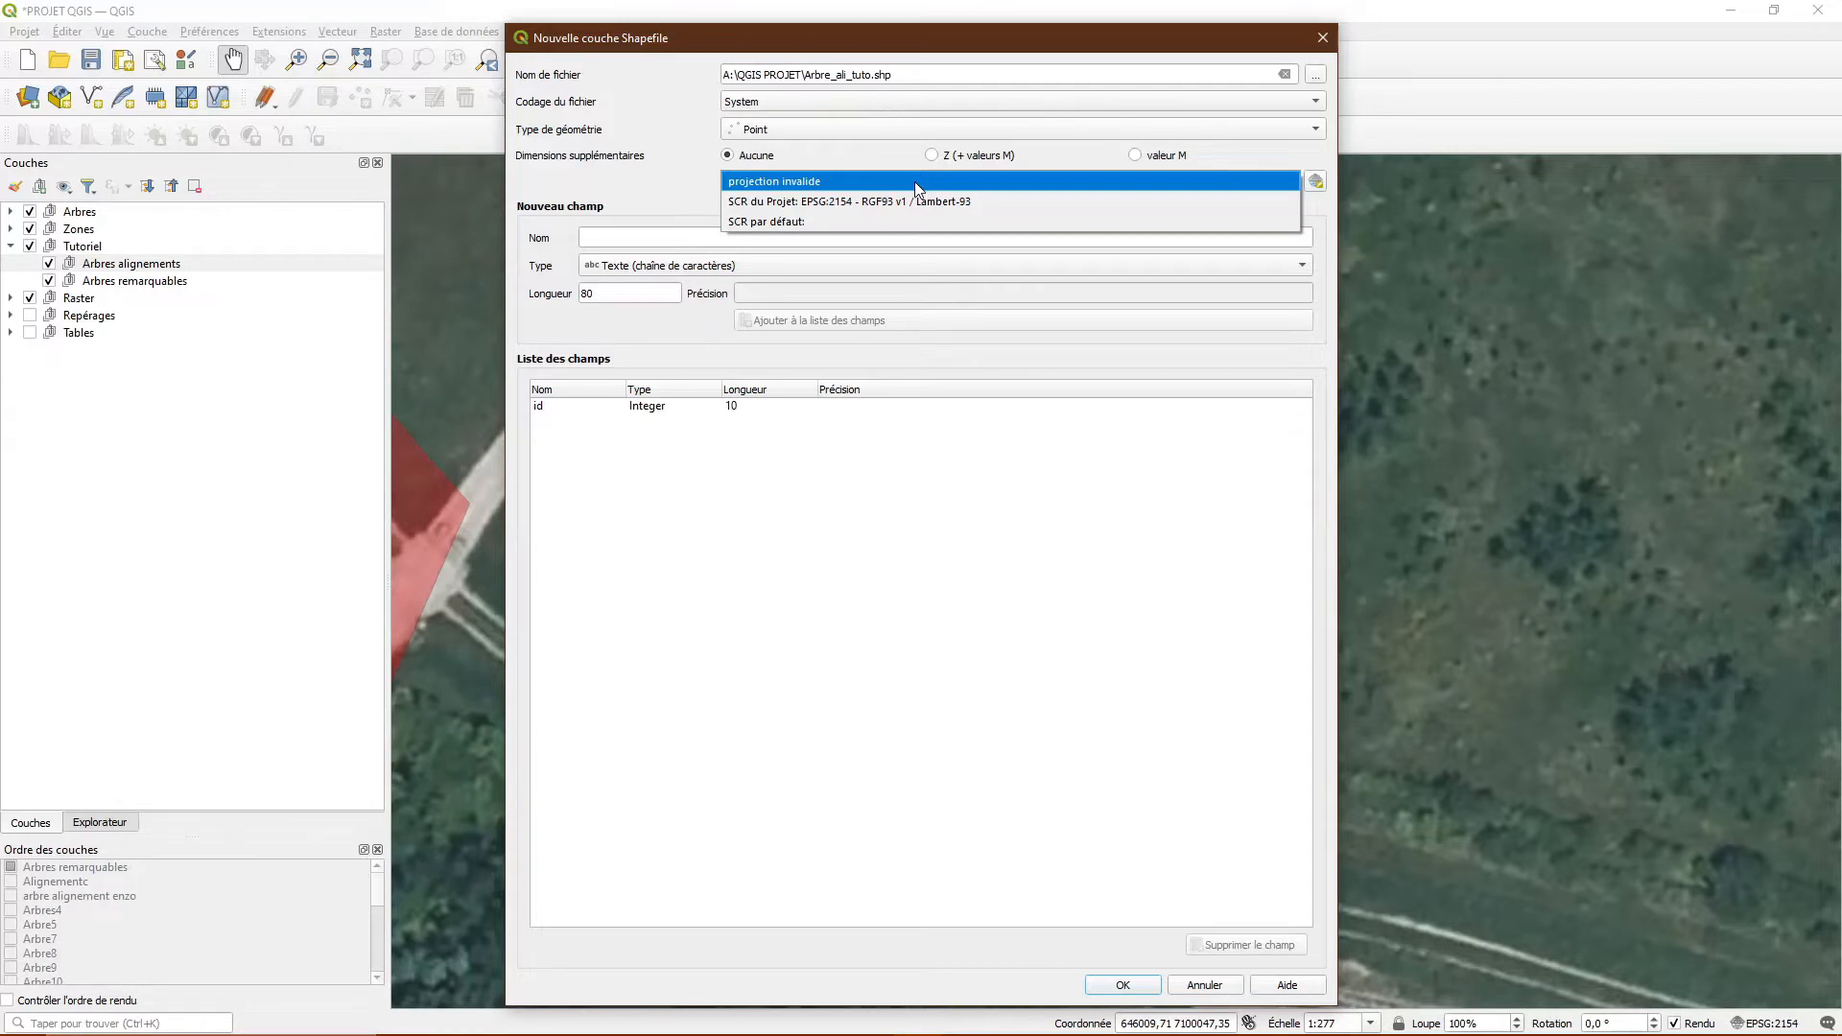
left_click(807, 205)
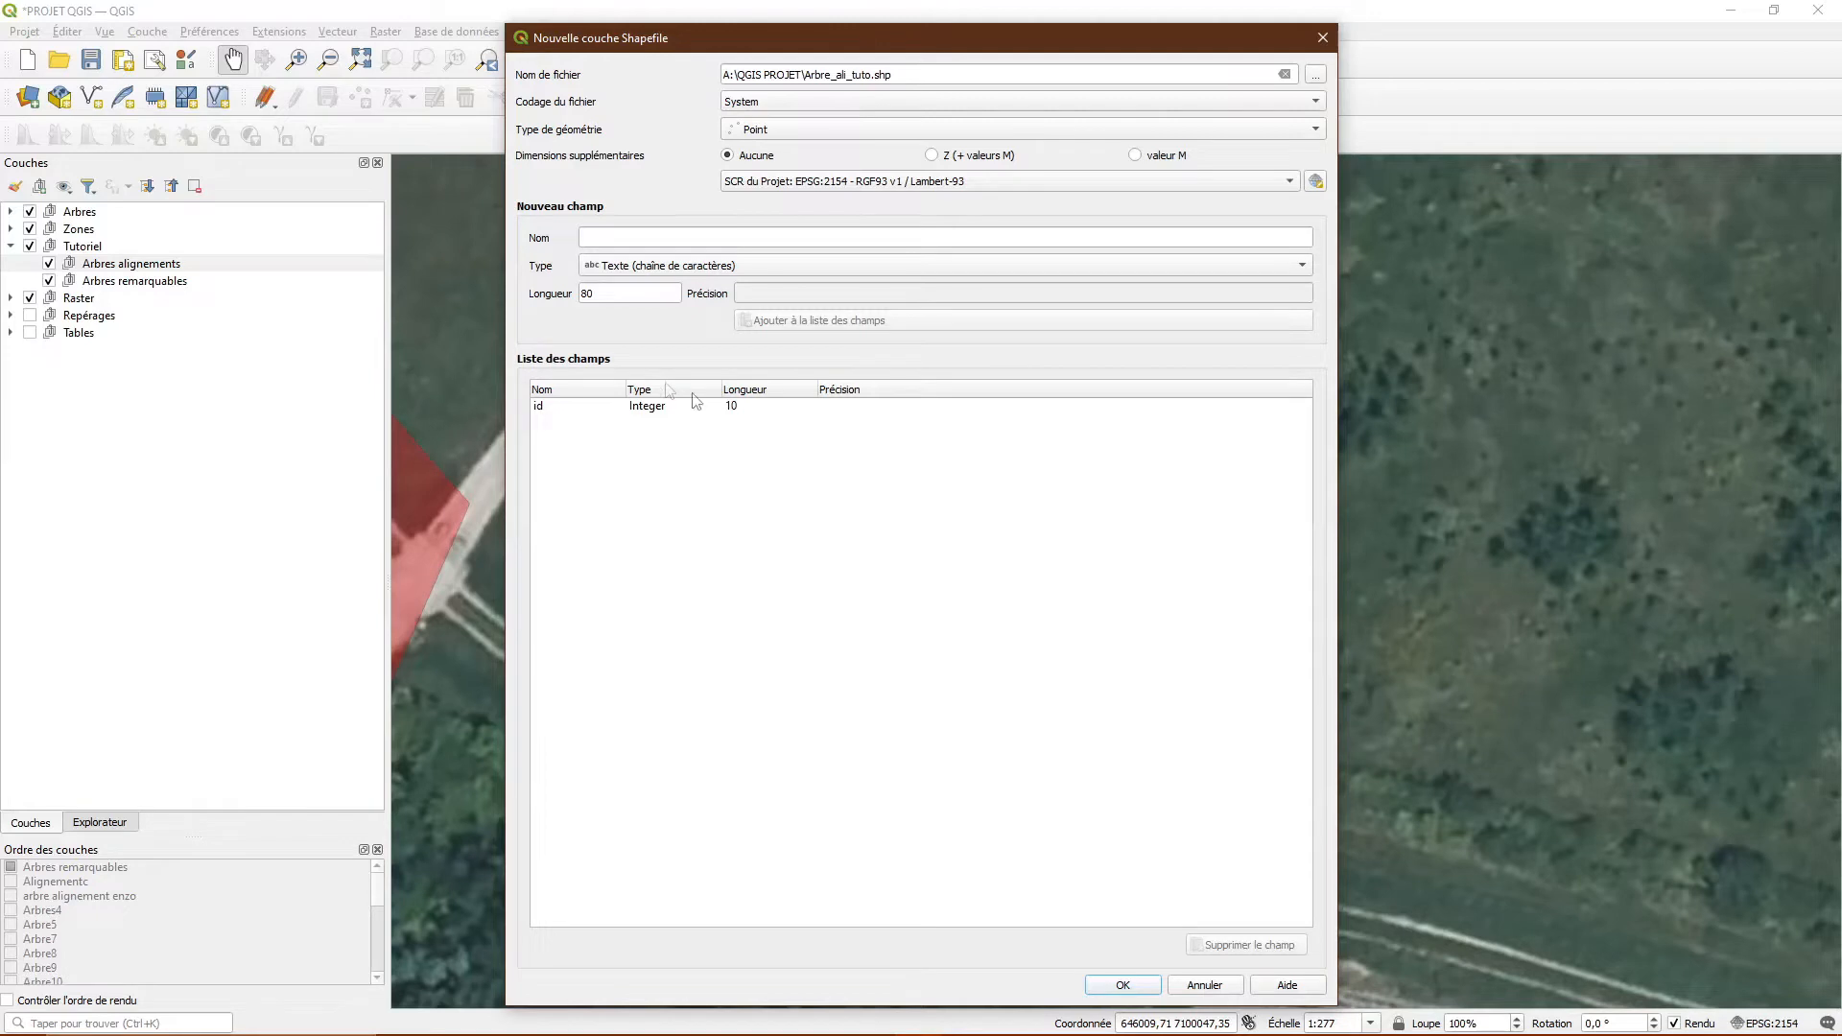
- Create the Arbre_ali_tuto layer with only the integer id field in its field list
left_click(634, 406)
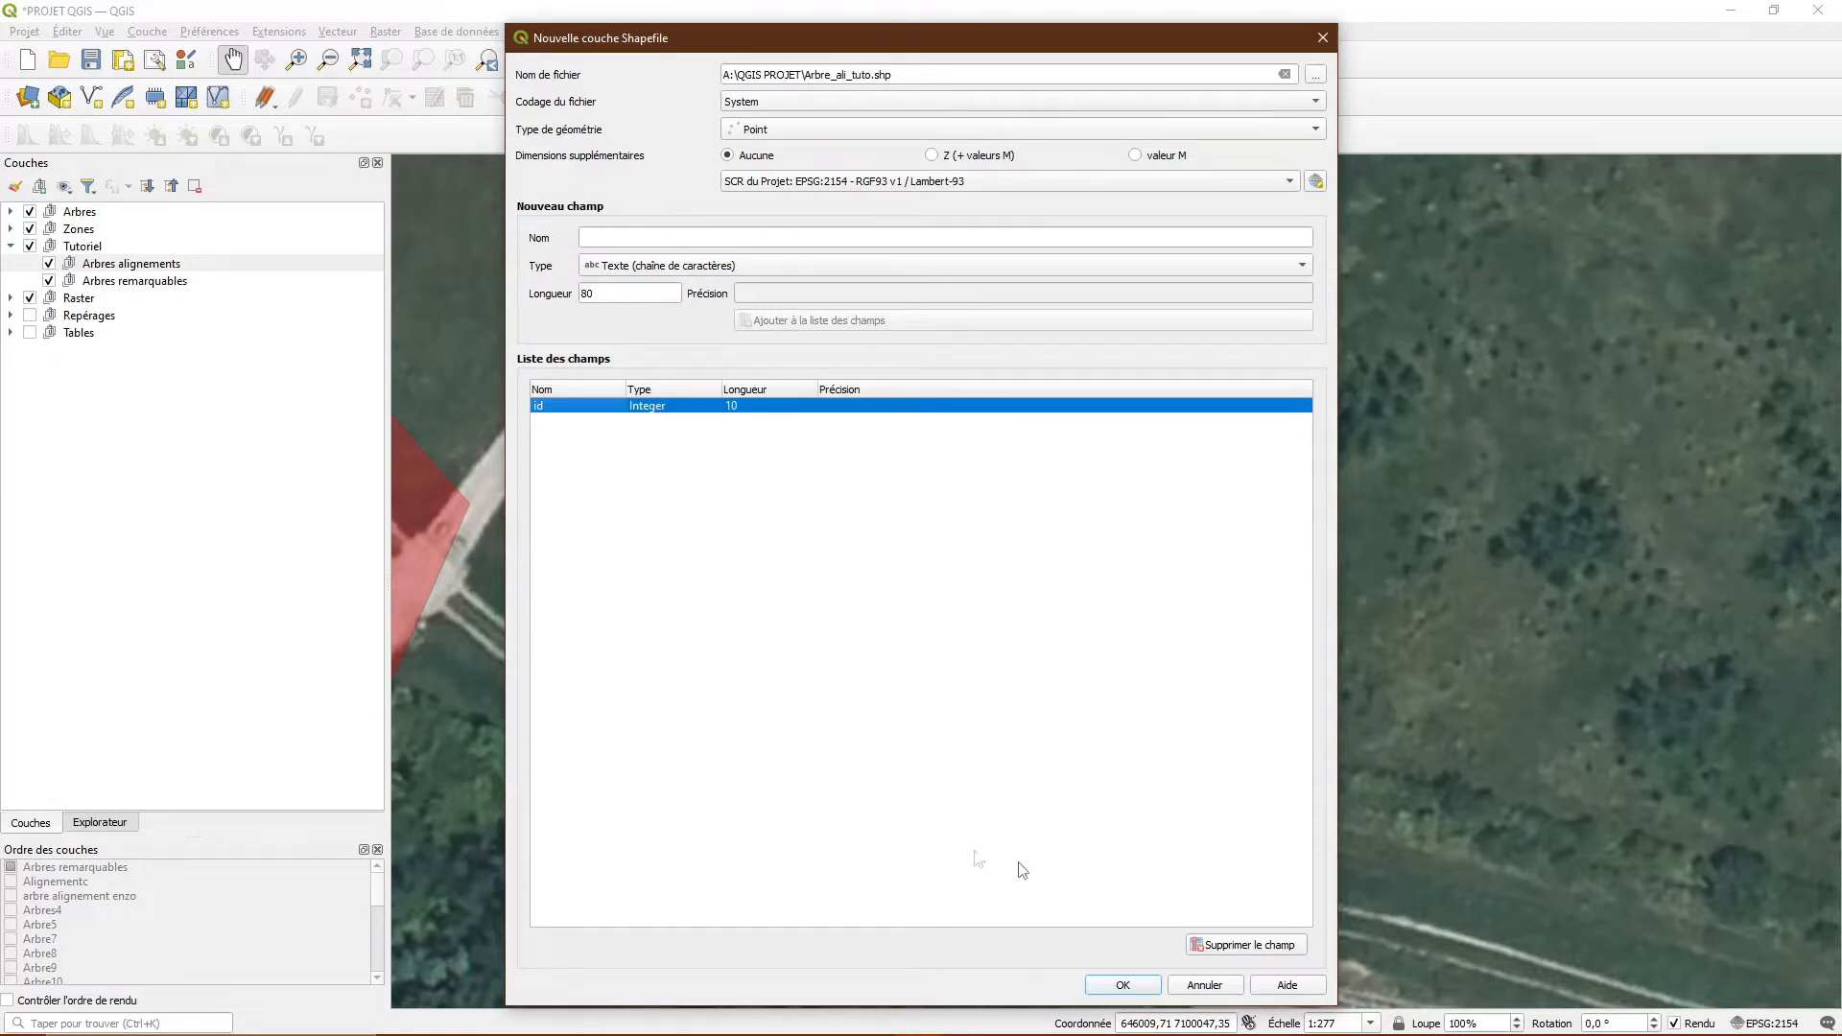
left_click(1119, 988)
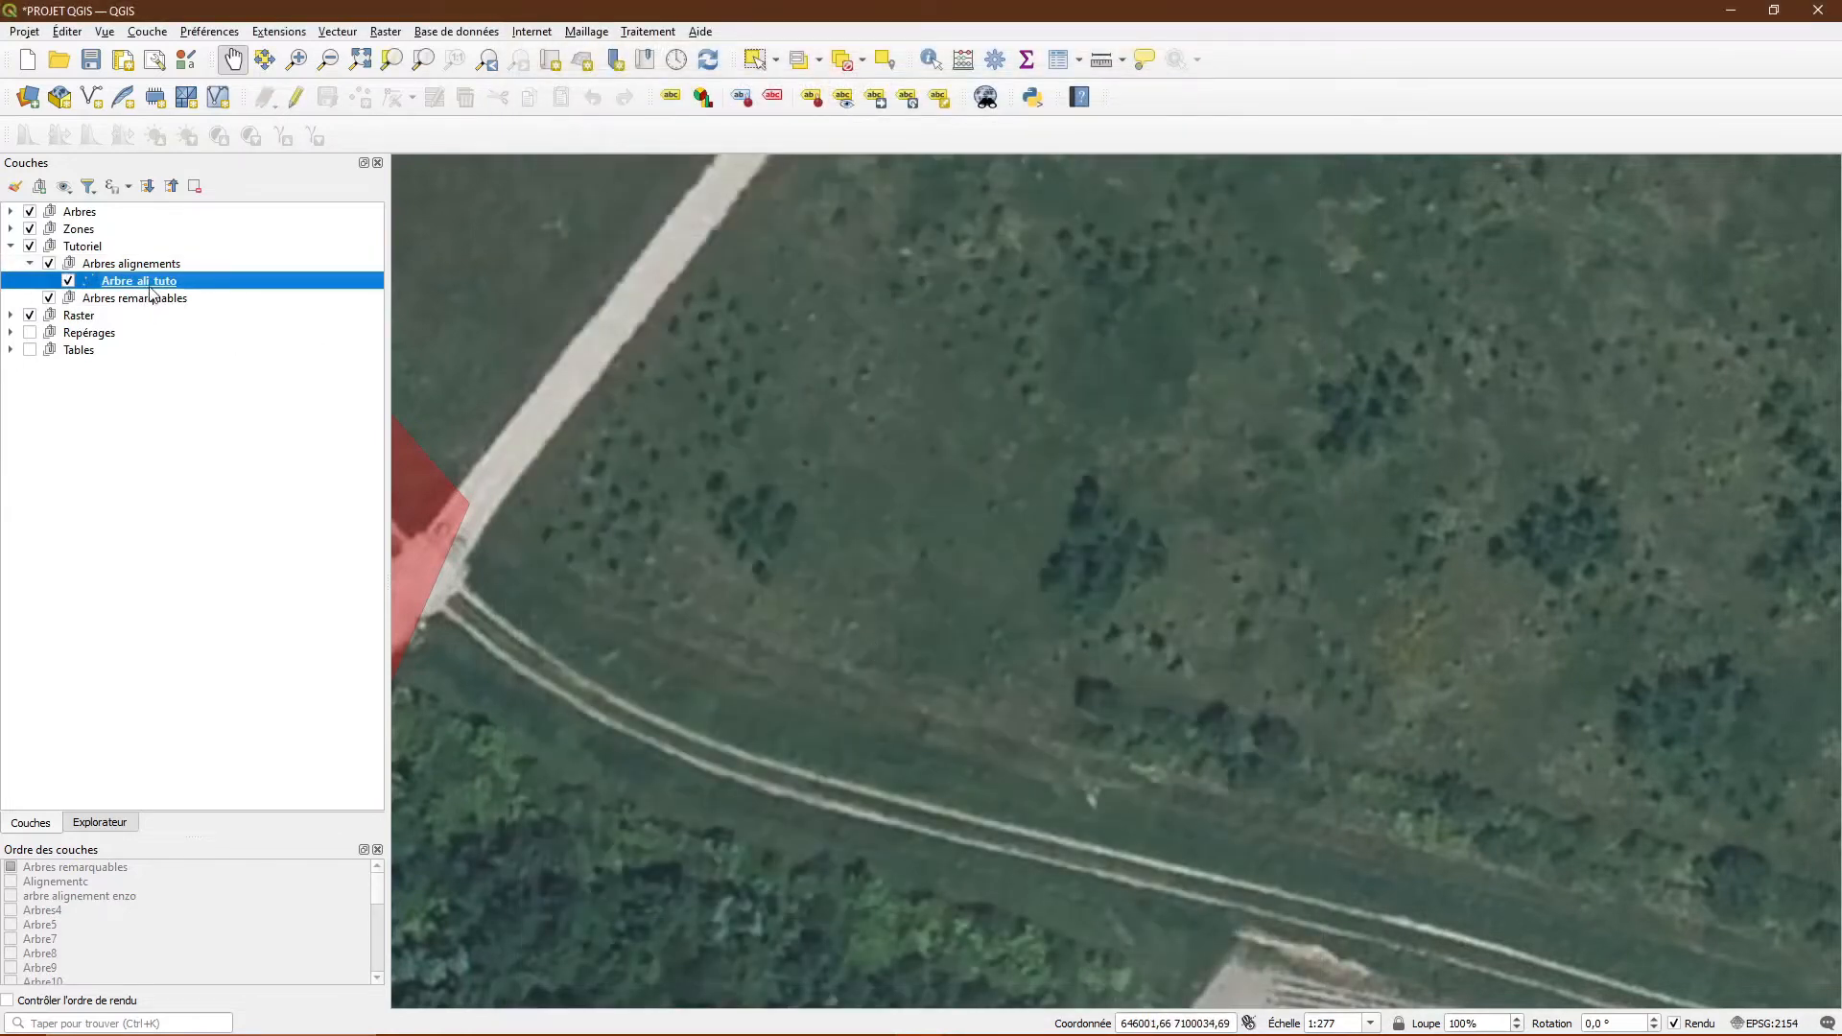
left_click(104, 267)
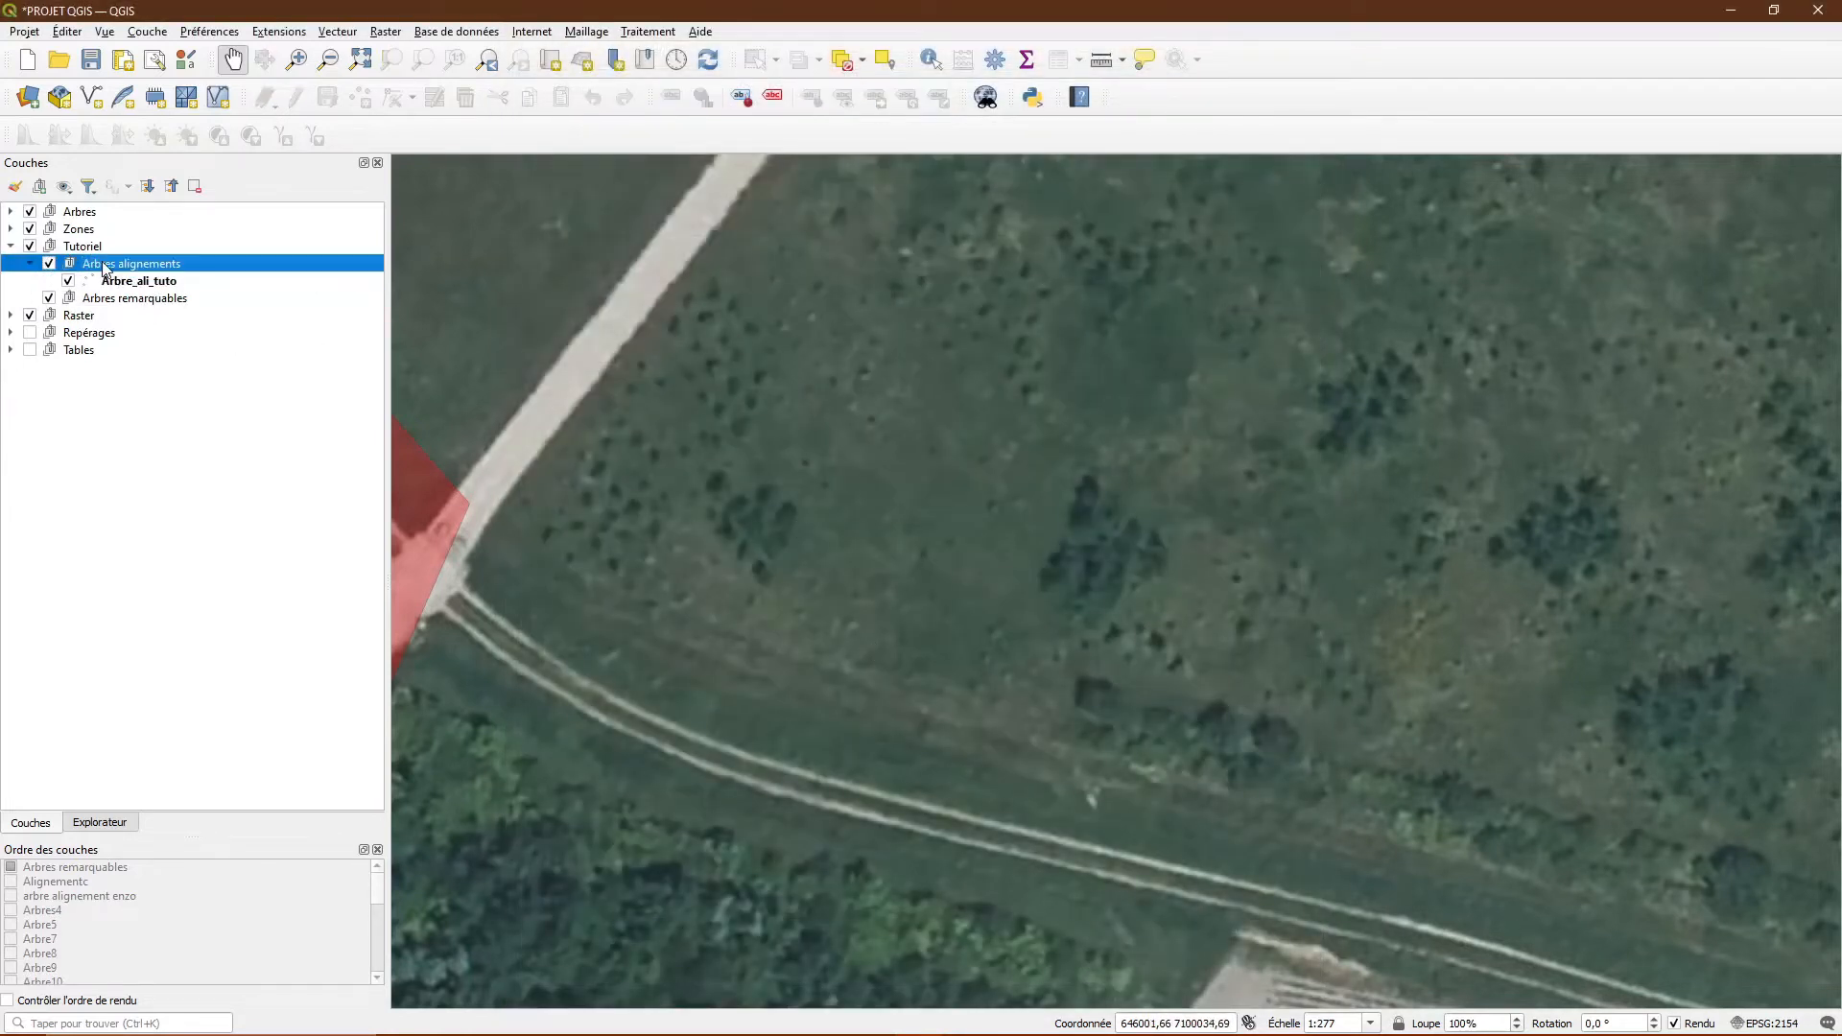
left_click(112, 281)
left_click(29, 265)
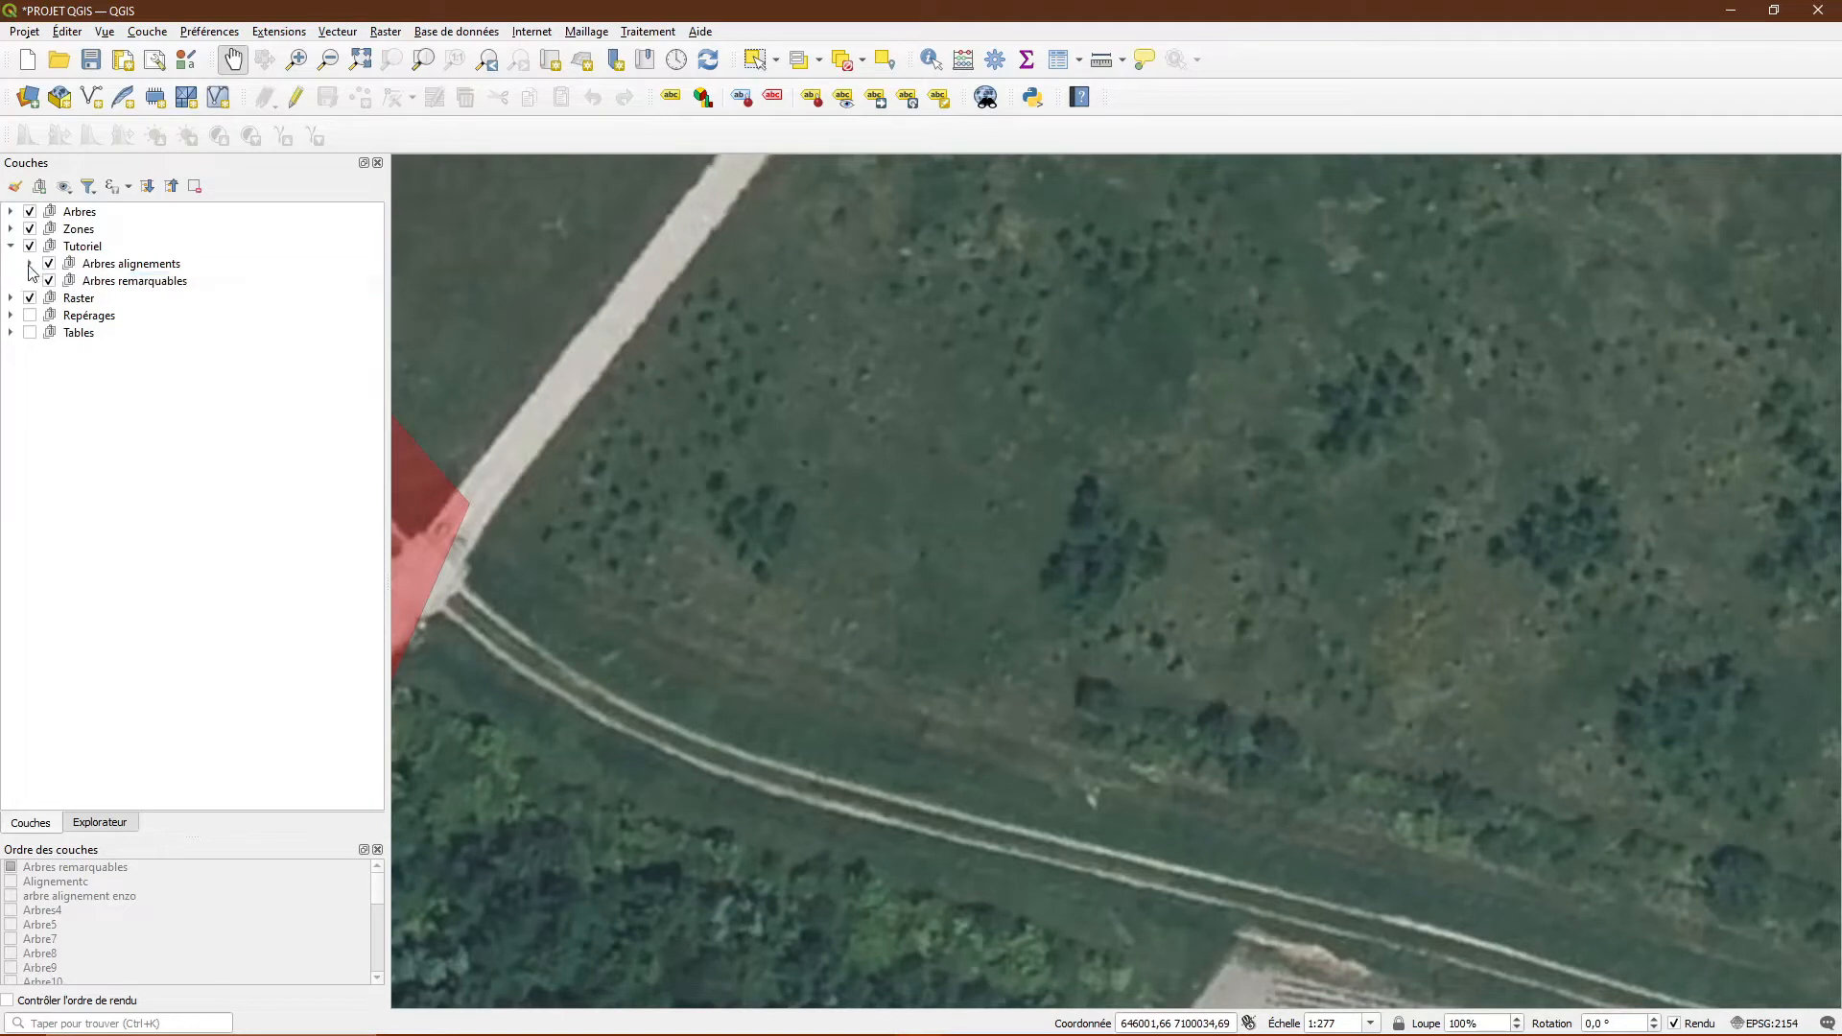
left_click(30, 265)
left_click(107, 267)
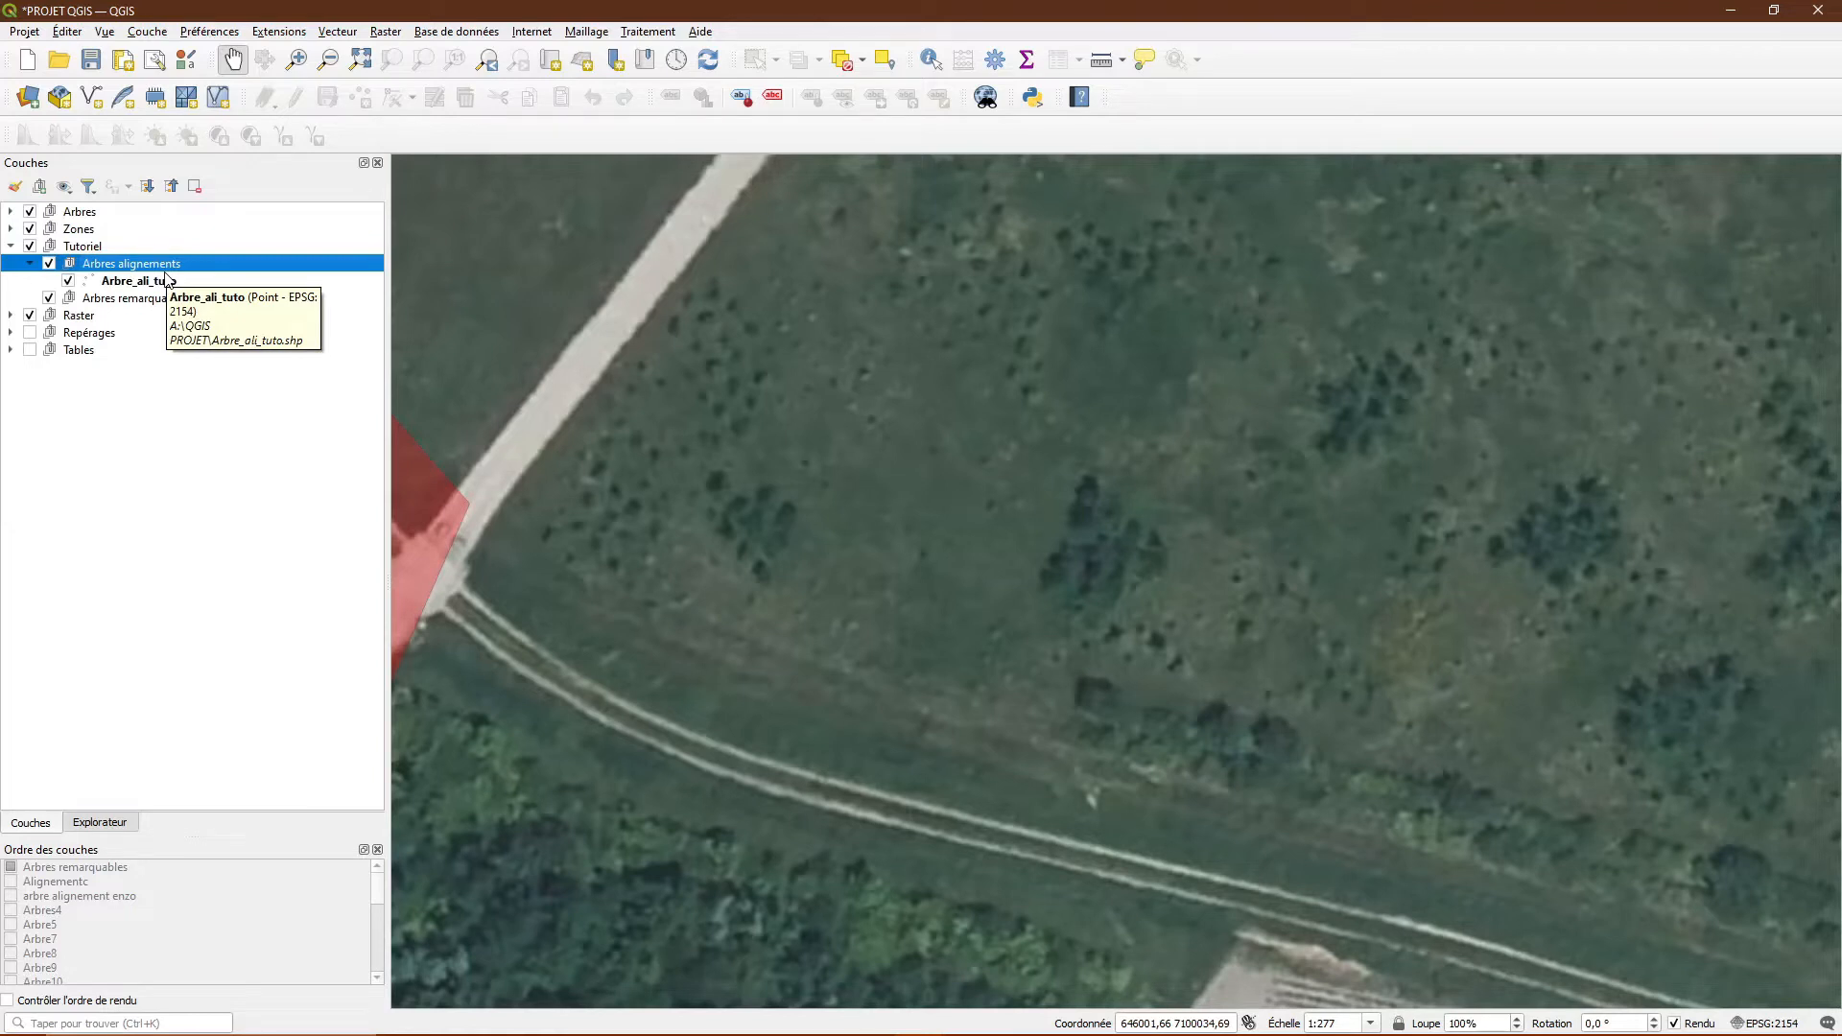
left_click(155, 304)
left_click(101, 268)
left_click(105, 294)
left_click(146, 269)
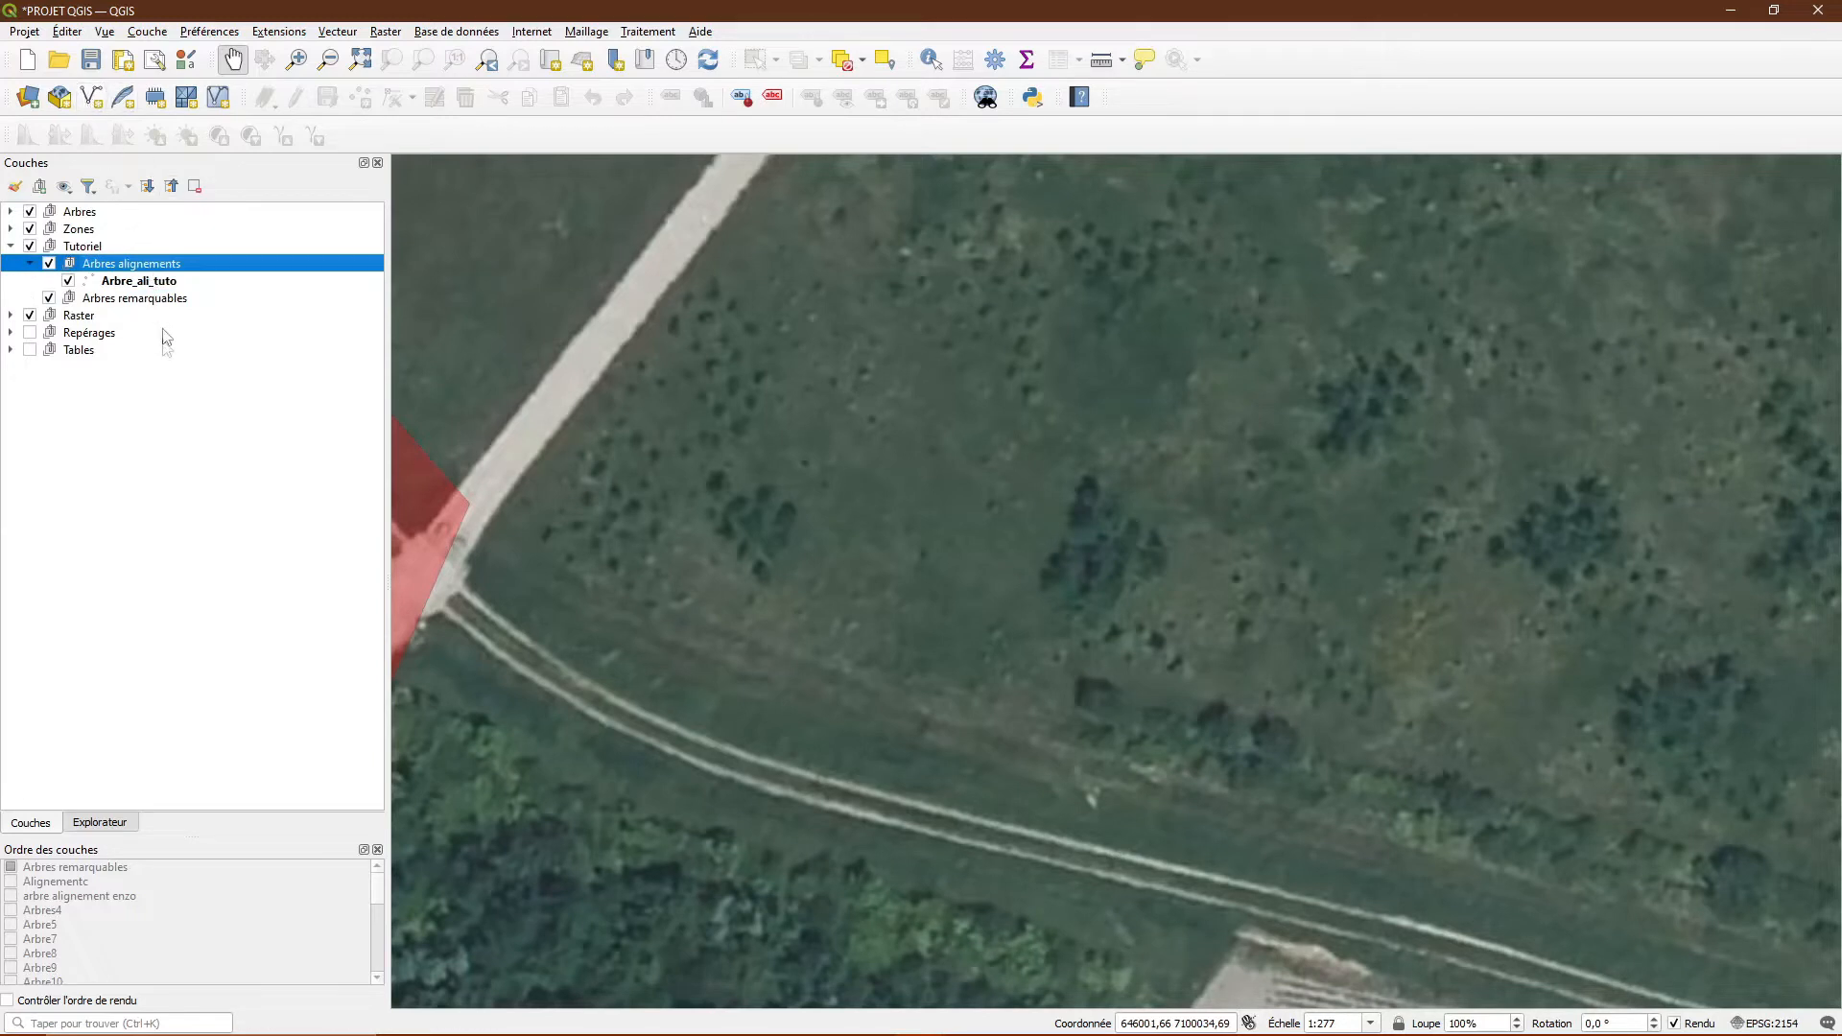
- Move the Arbre_ali_tuto layer out to the top level below Tables and back into the Arbres alignements group
left_click_drag(124, 282, 110, 372)
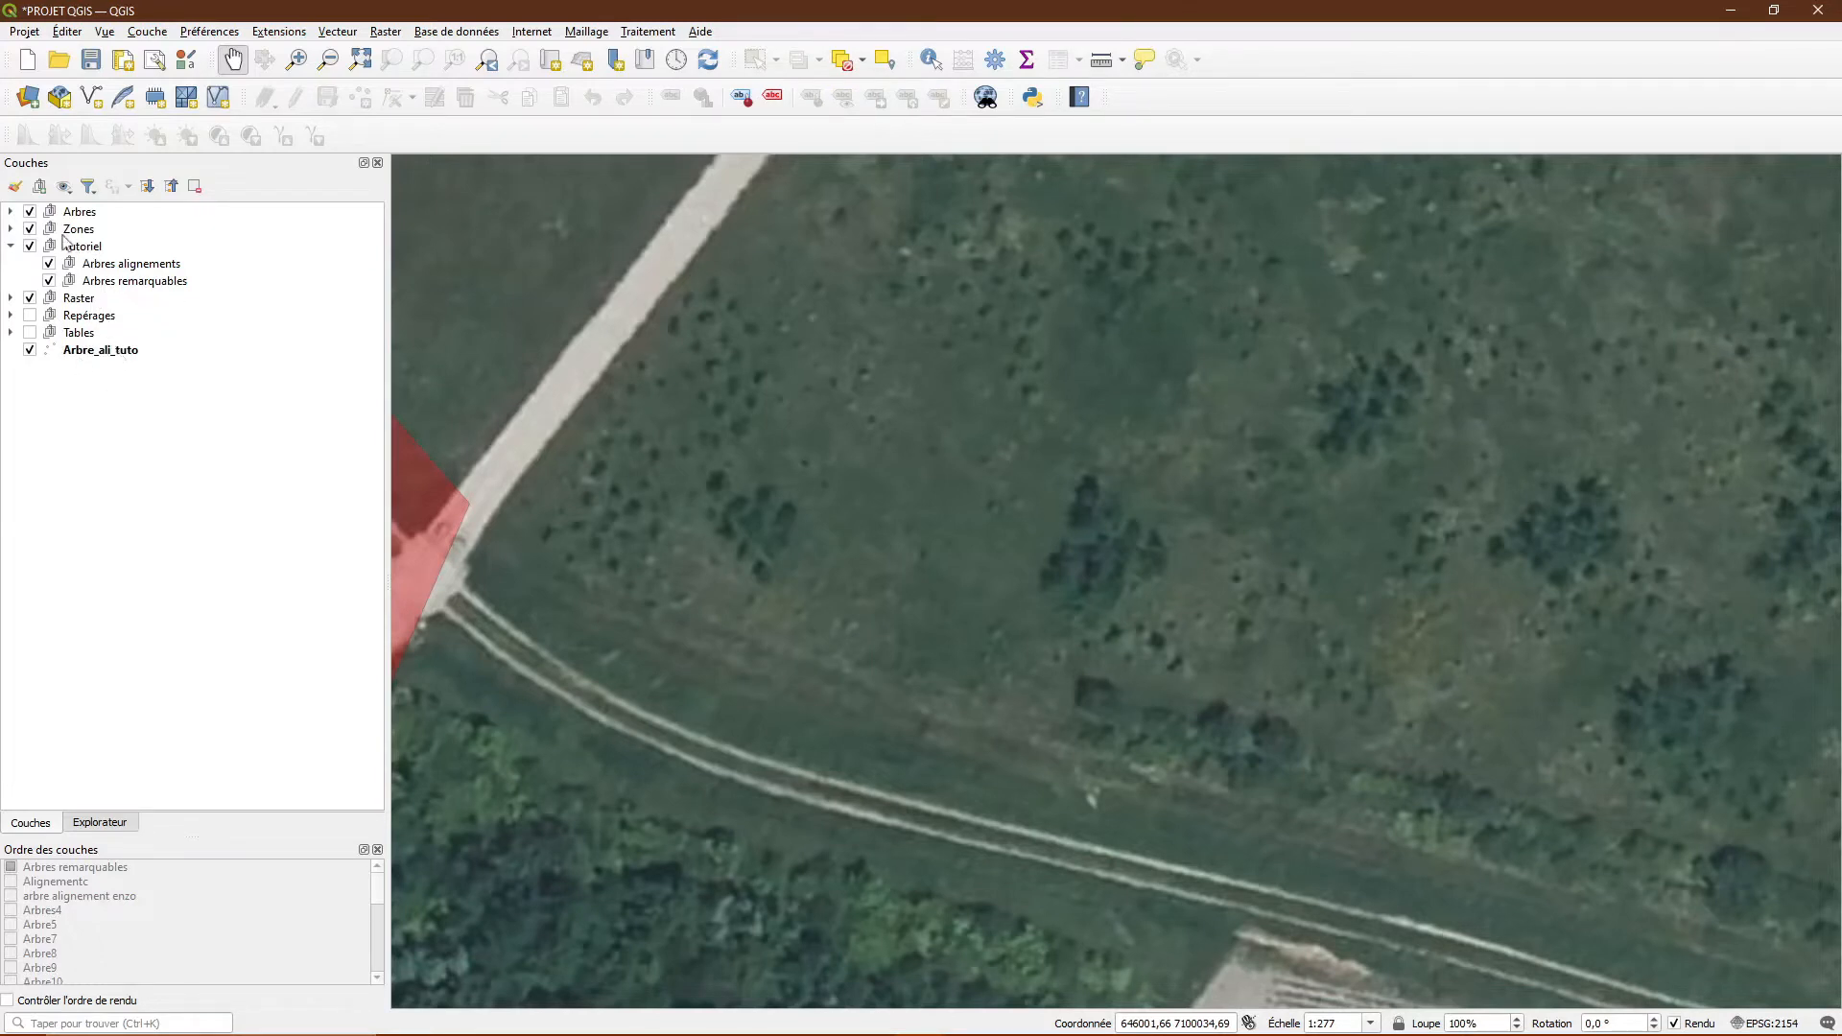
left_click(102, 352)
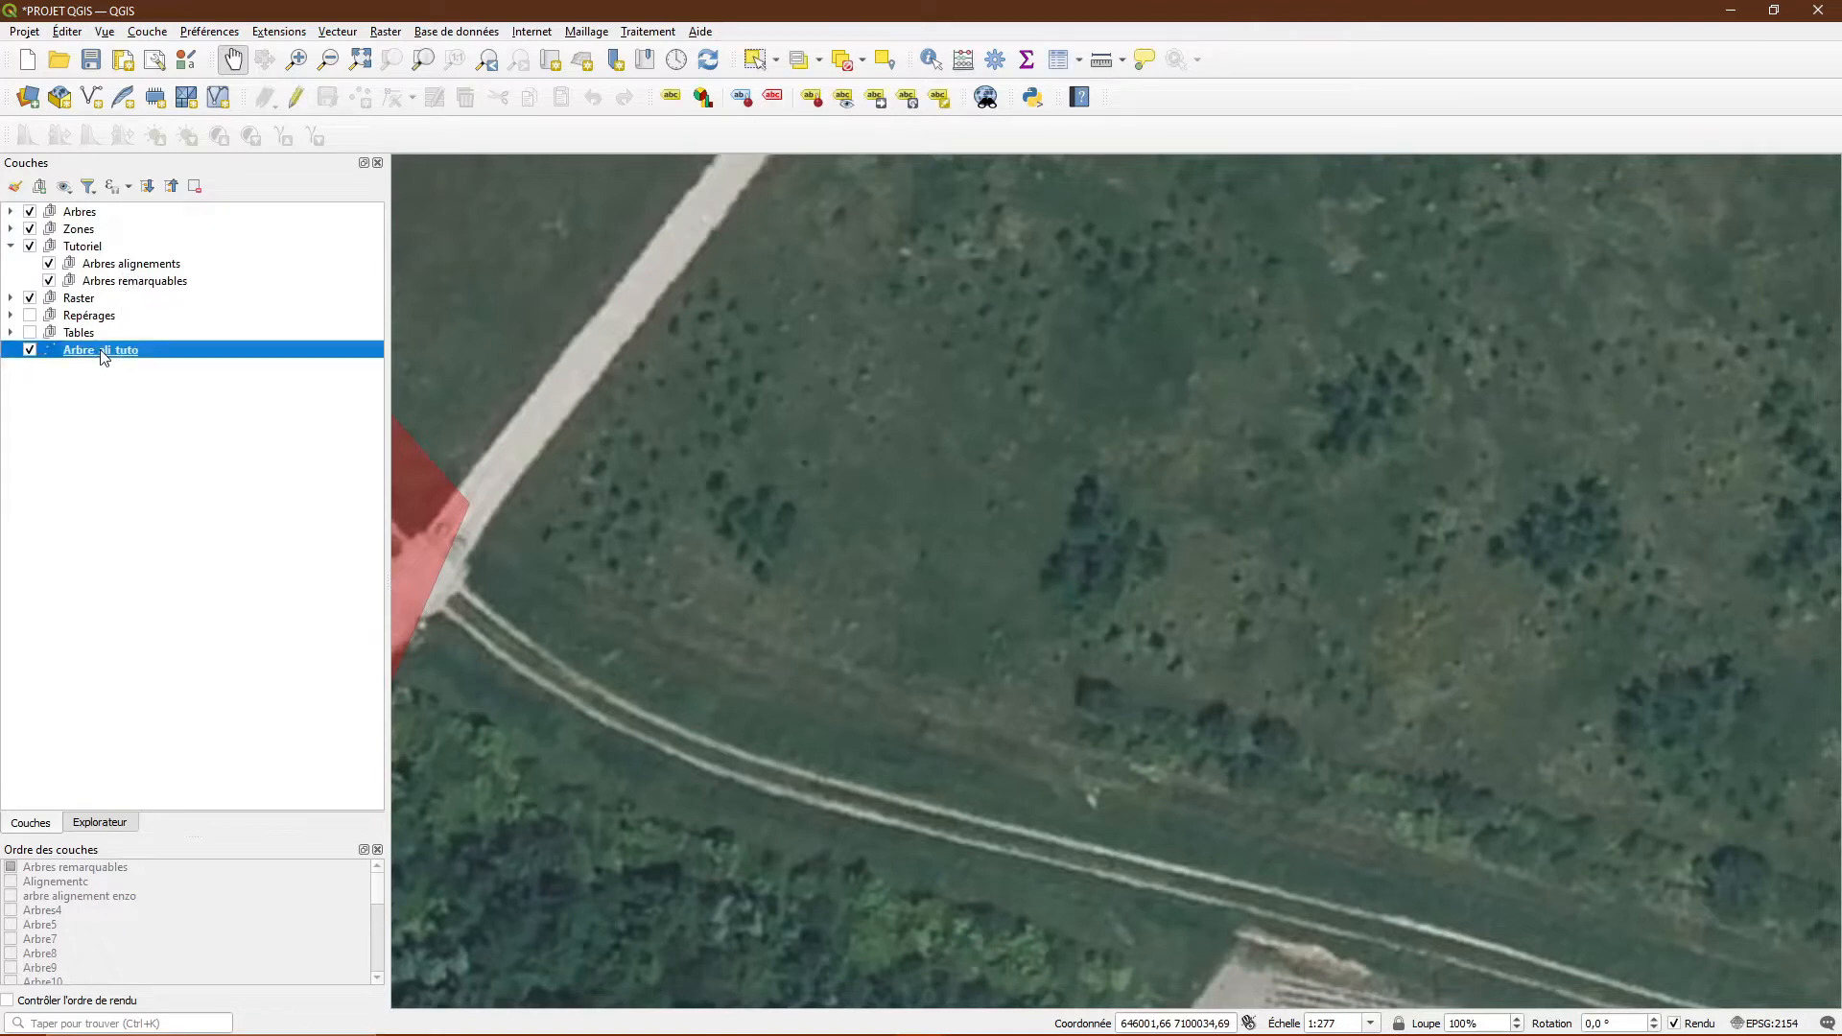
left_click_drag(103, 356, 165, 268)
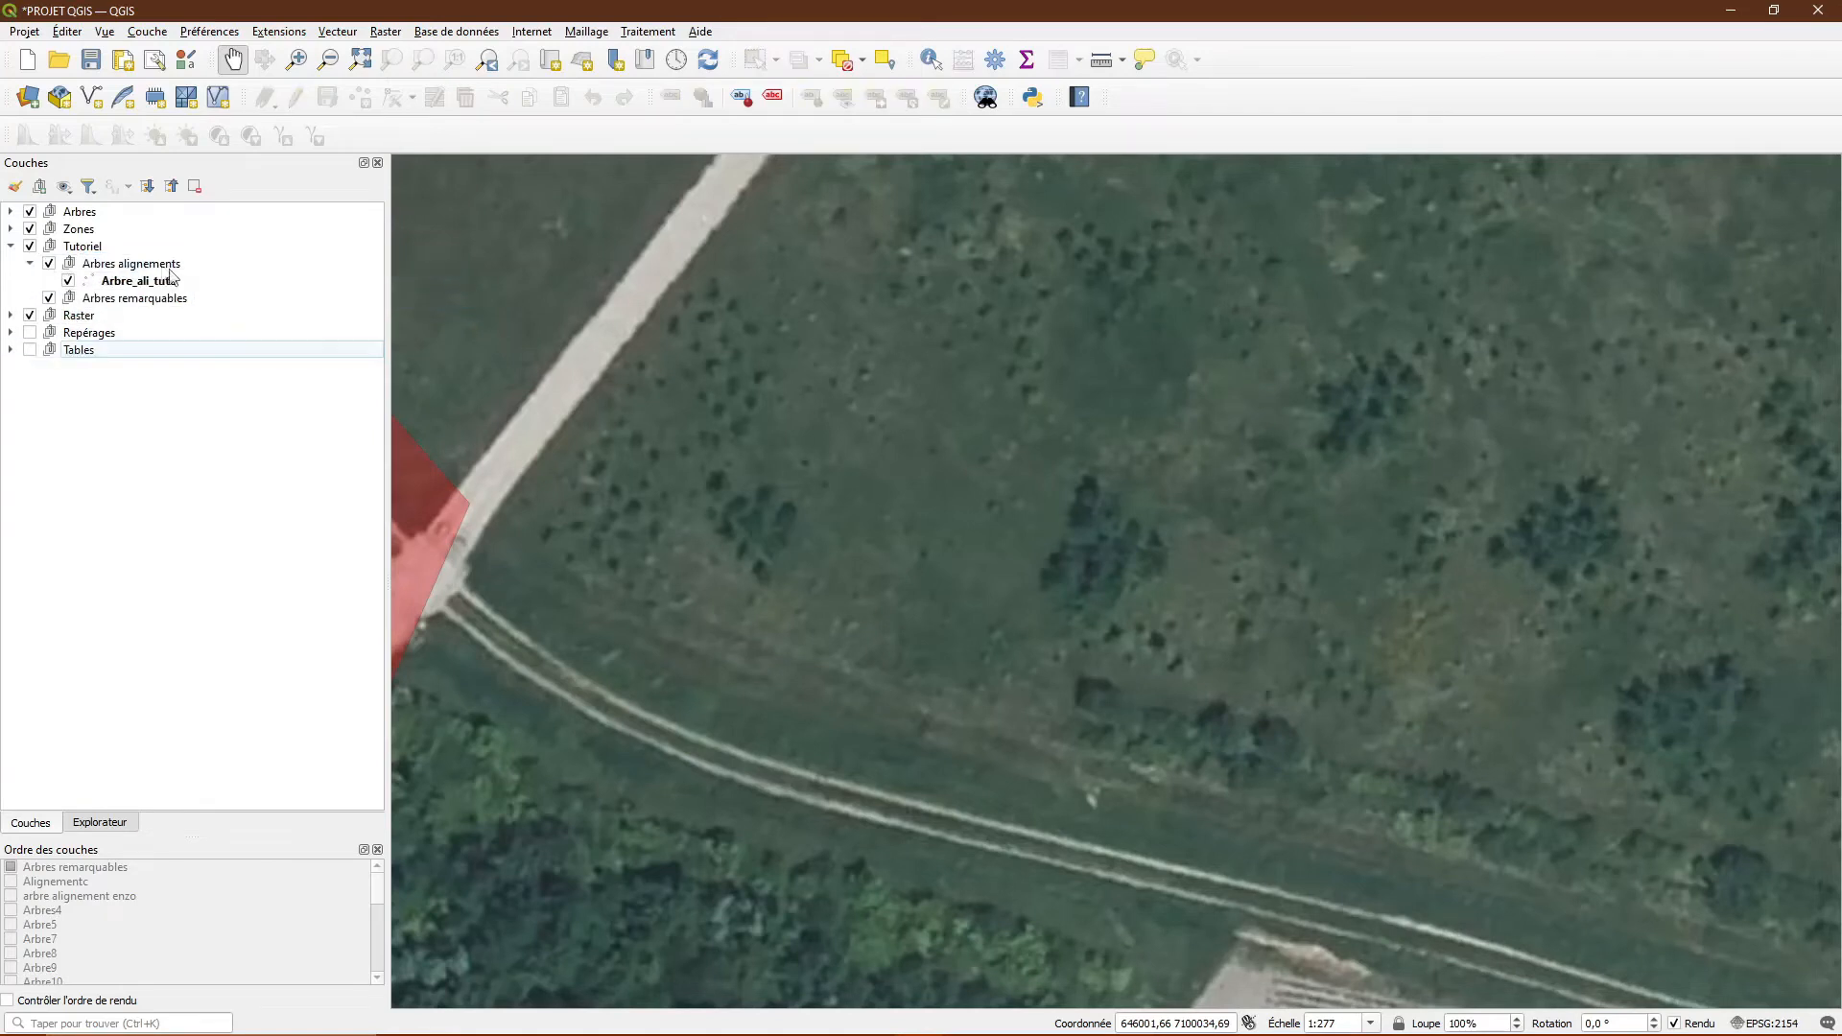
- Enable editing on Arbre_ali_tuto and add a first tree point with id 1 in the field just east of the path
left_click(136, 282)
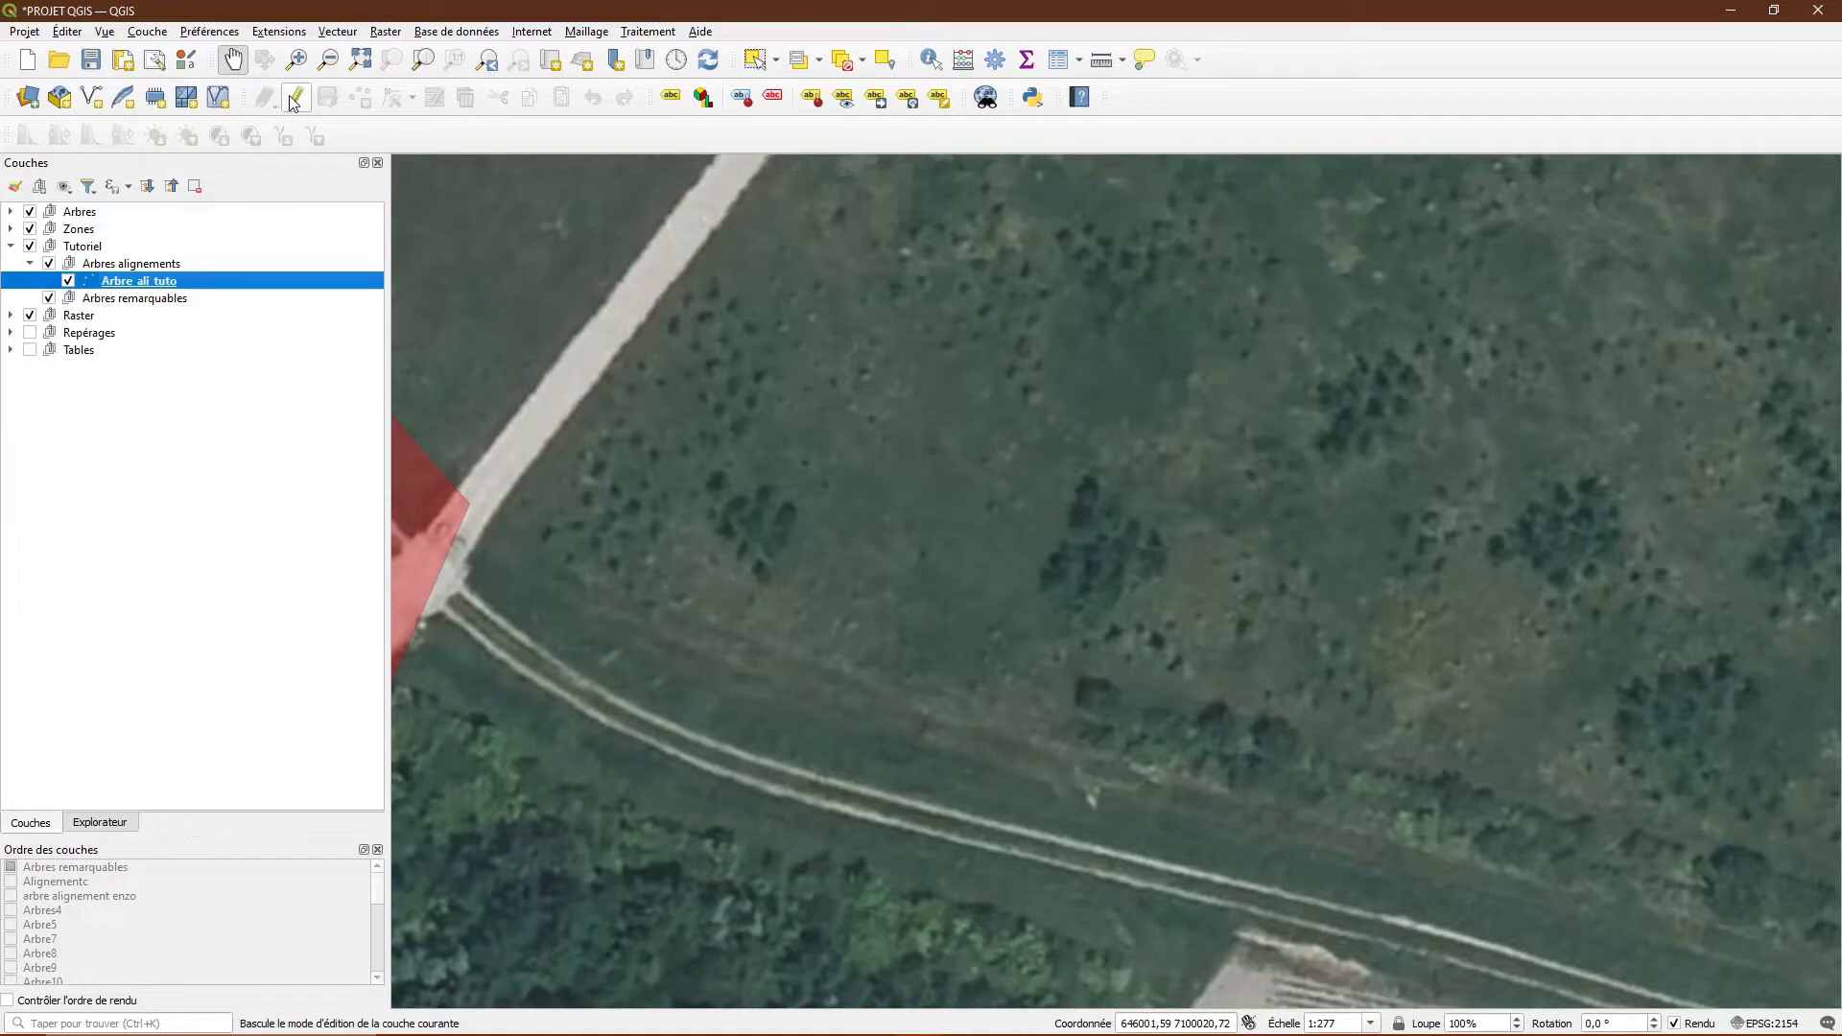
left_click(161, 259)
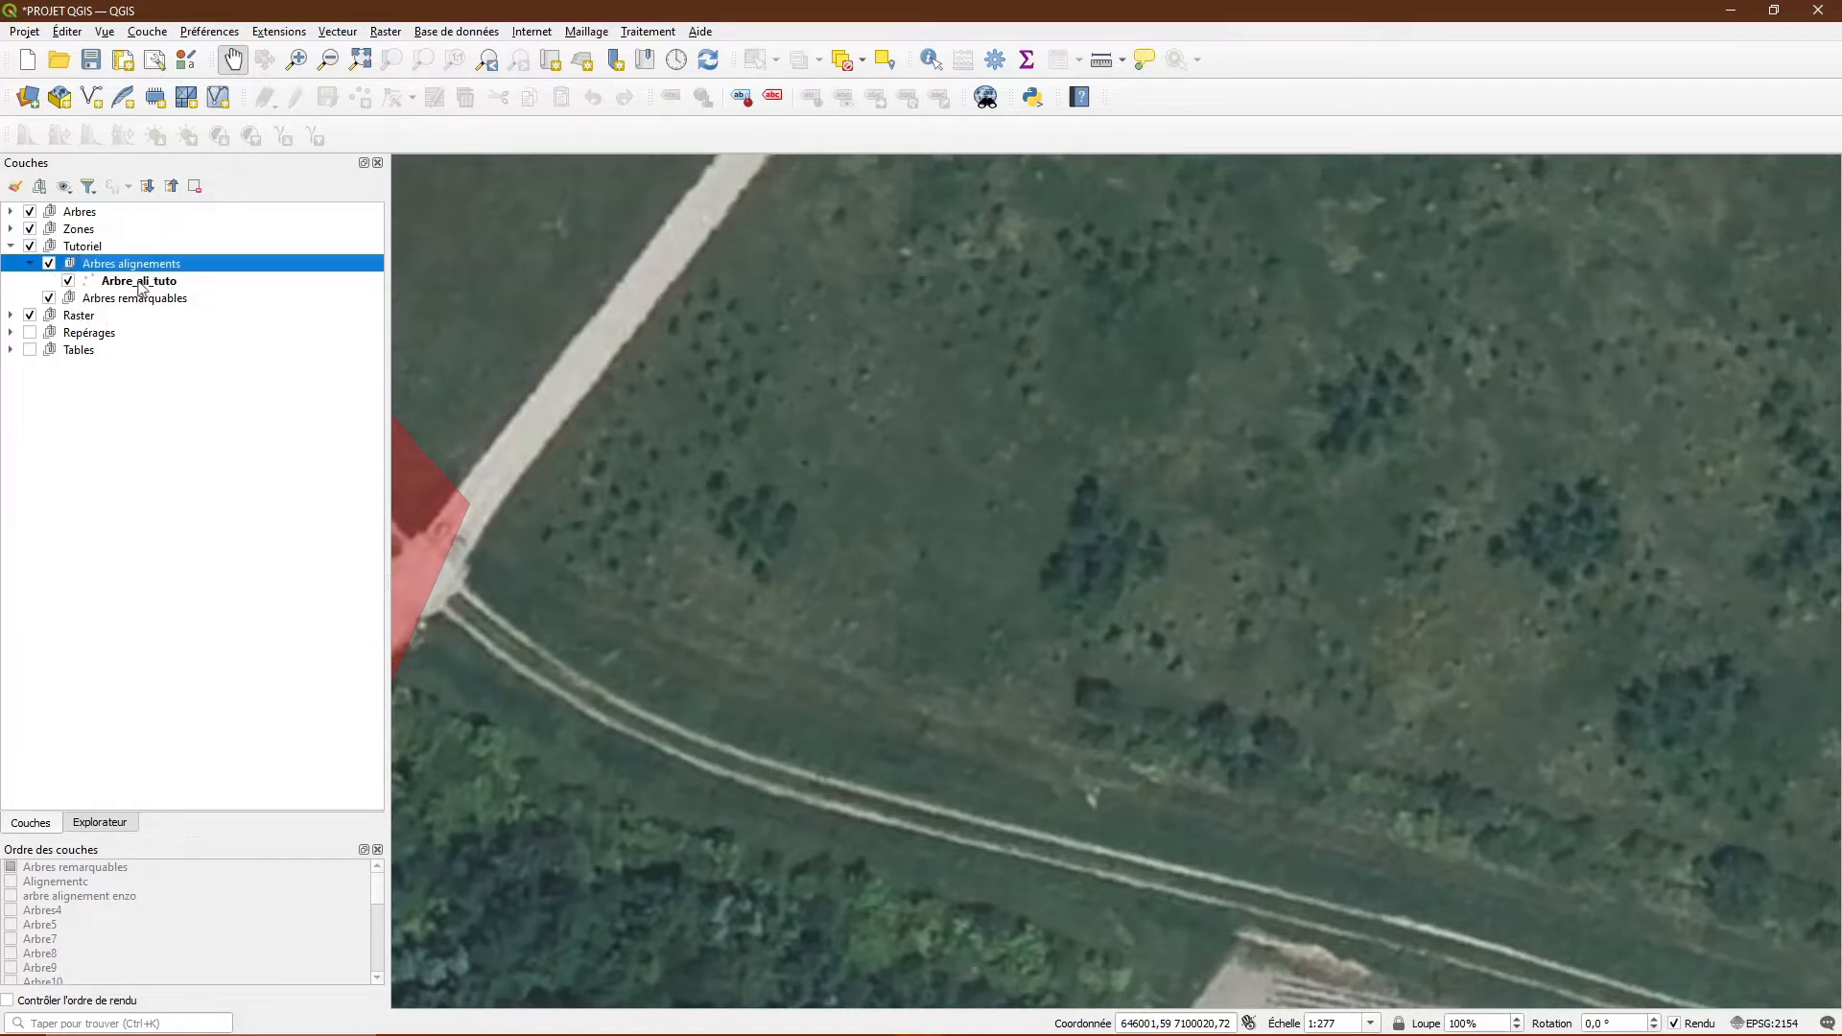
left_click(144, 283)
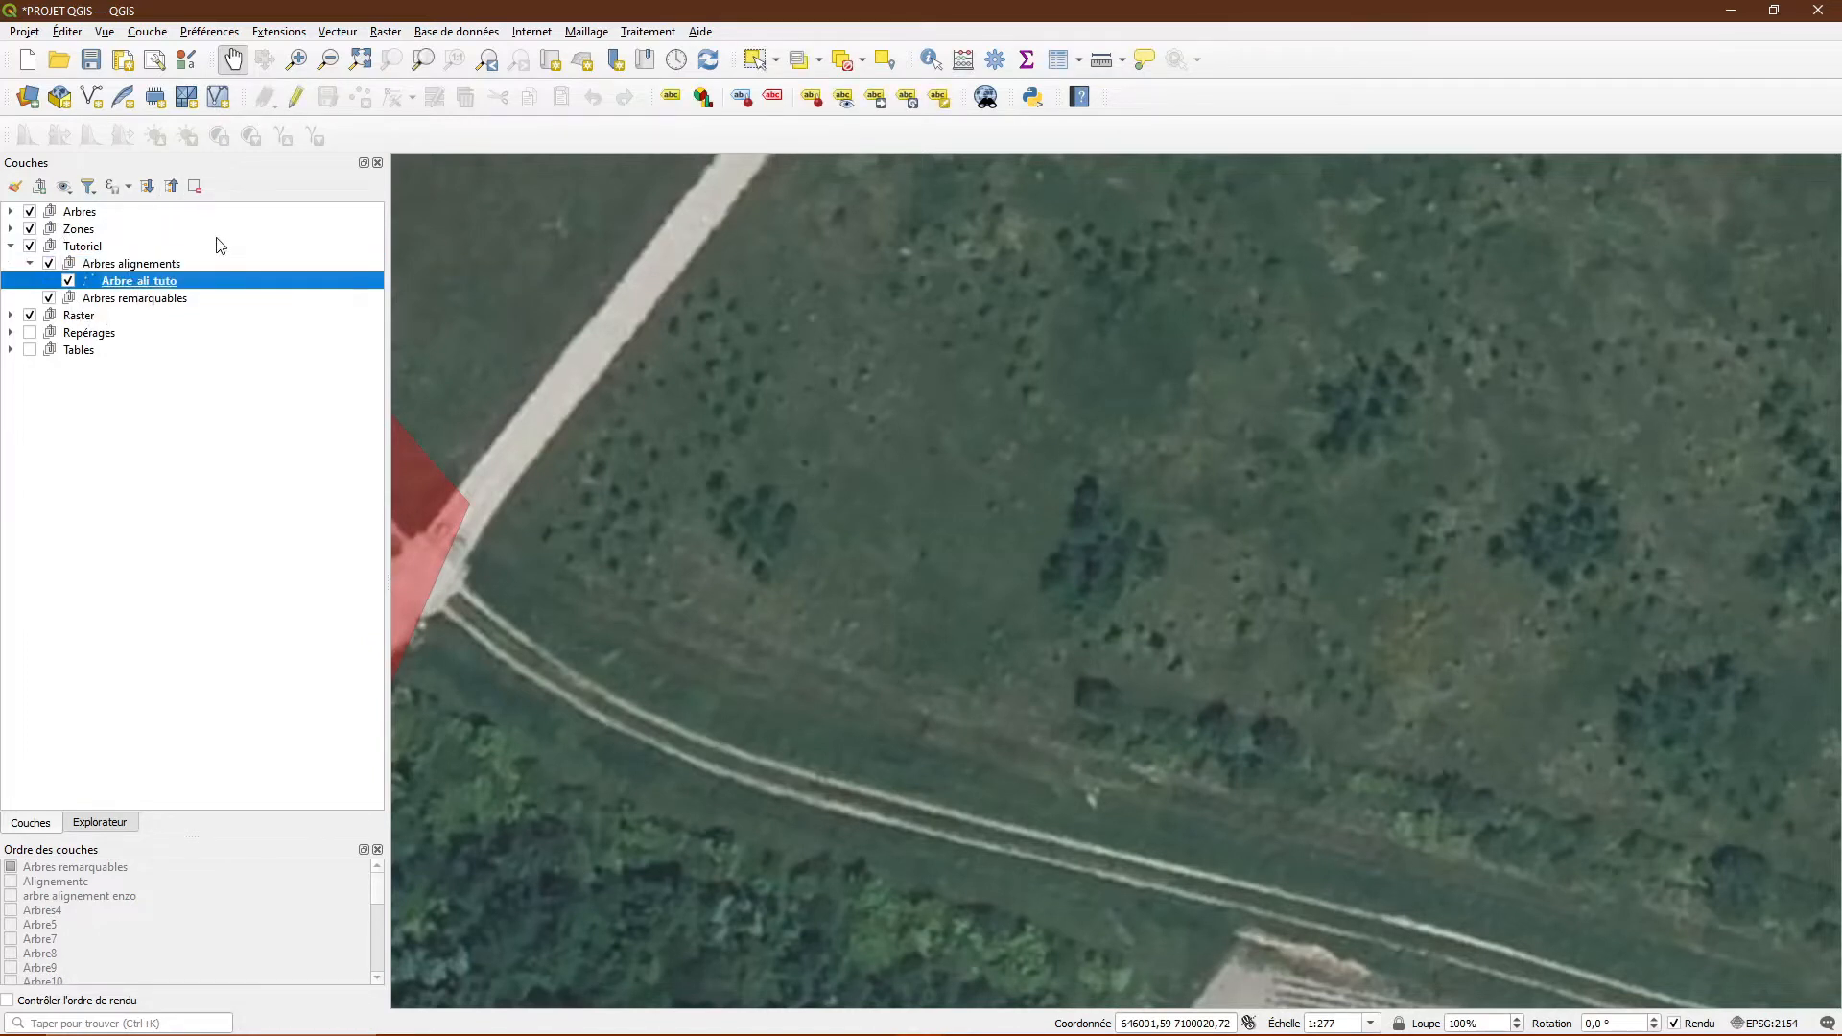
left_click(298, 103)
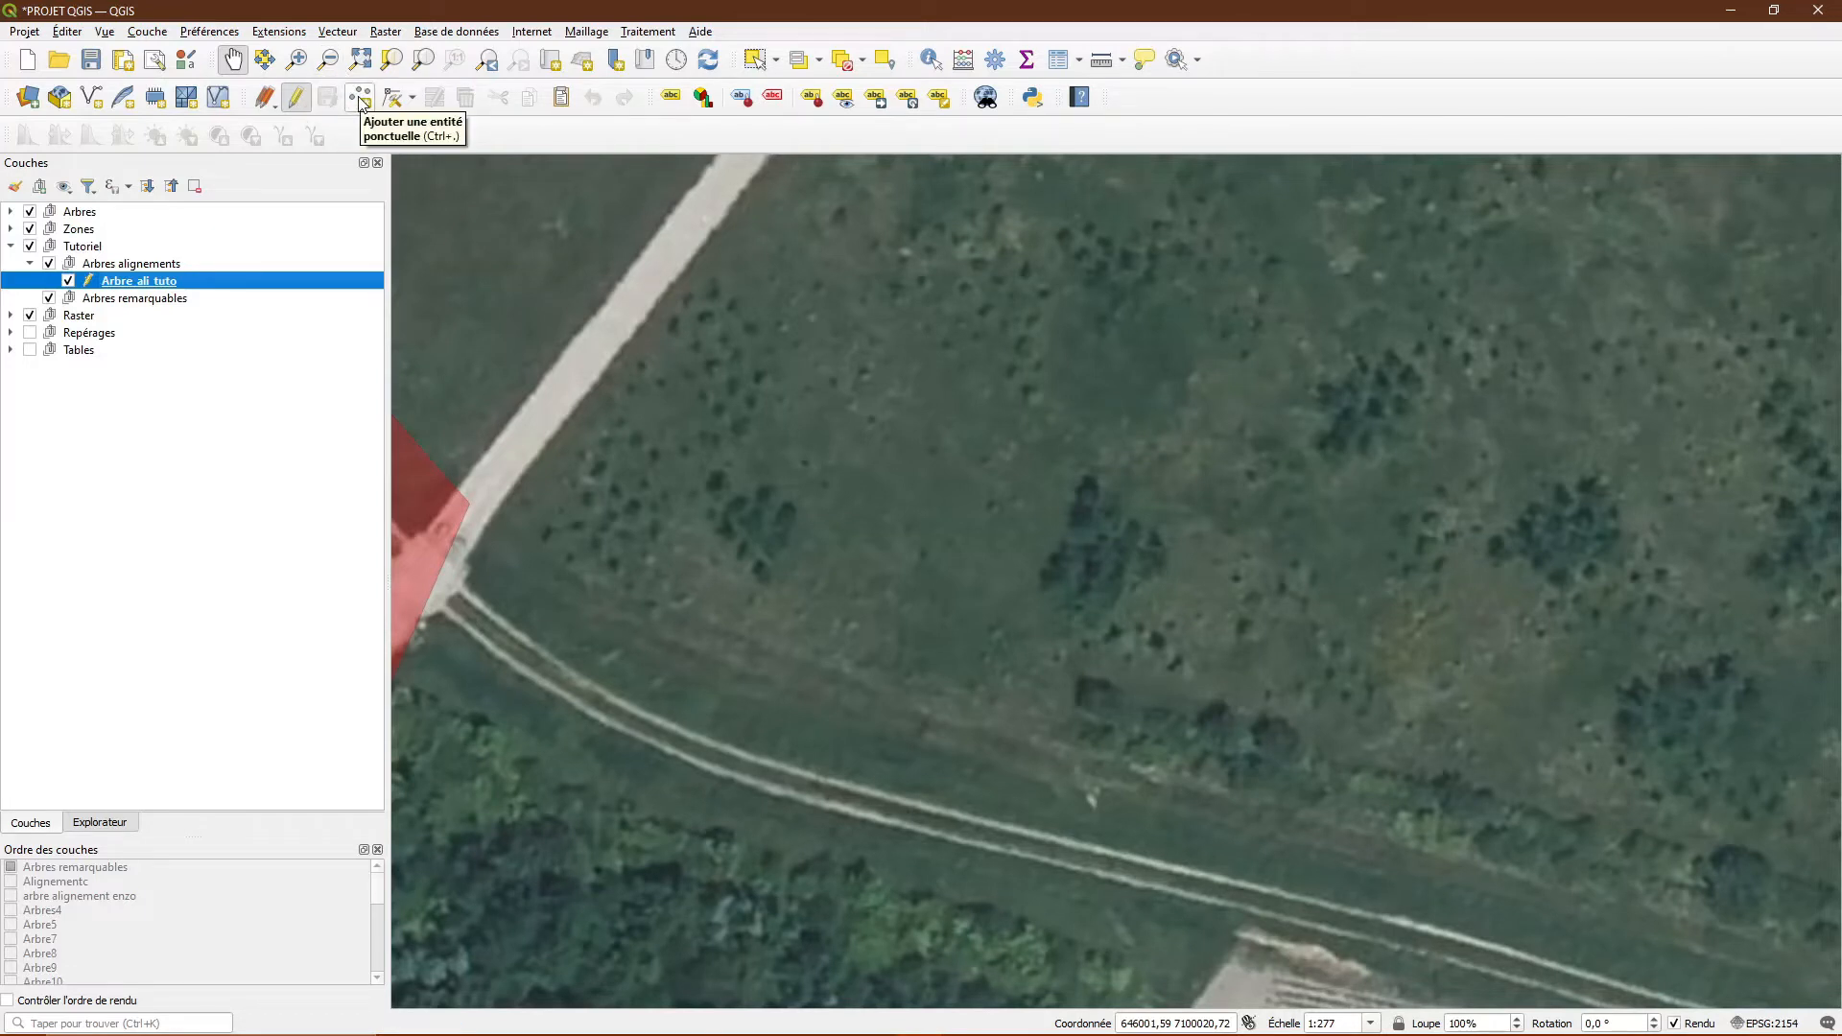
left_click(362, 102)
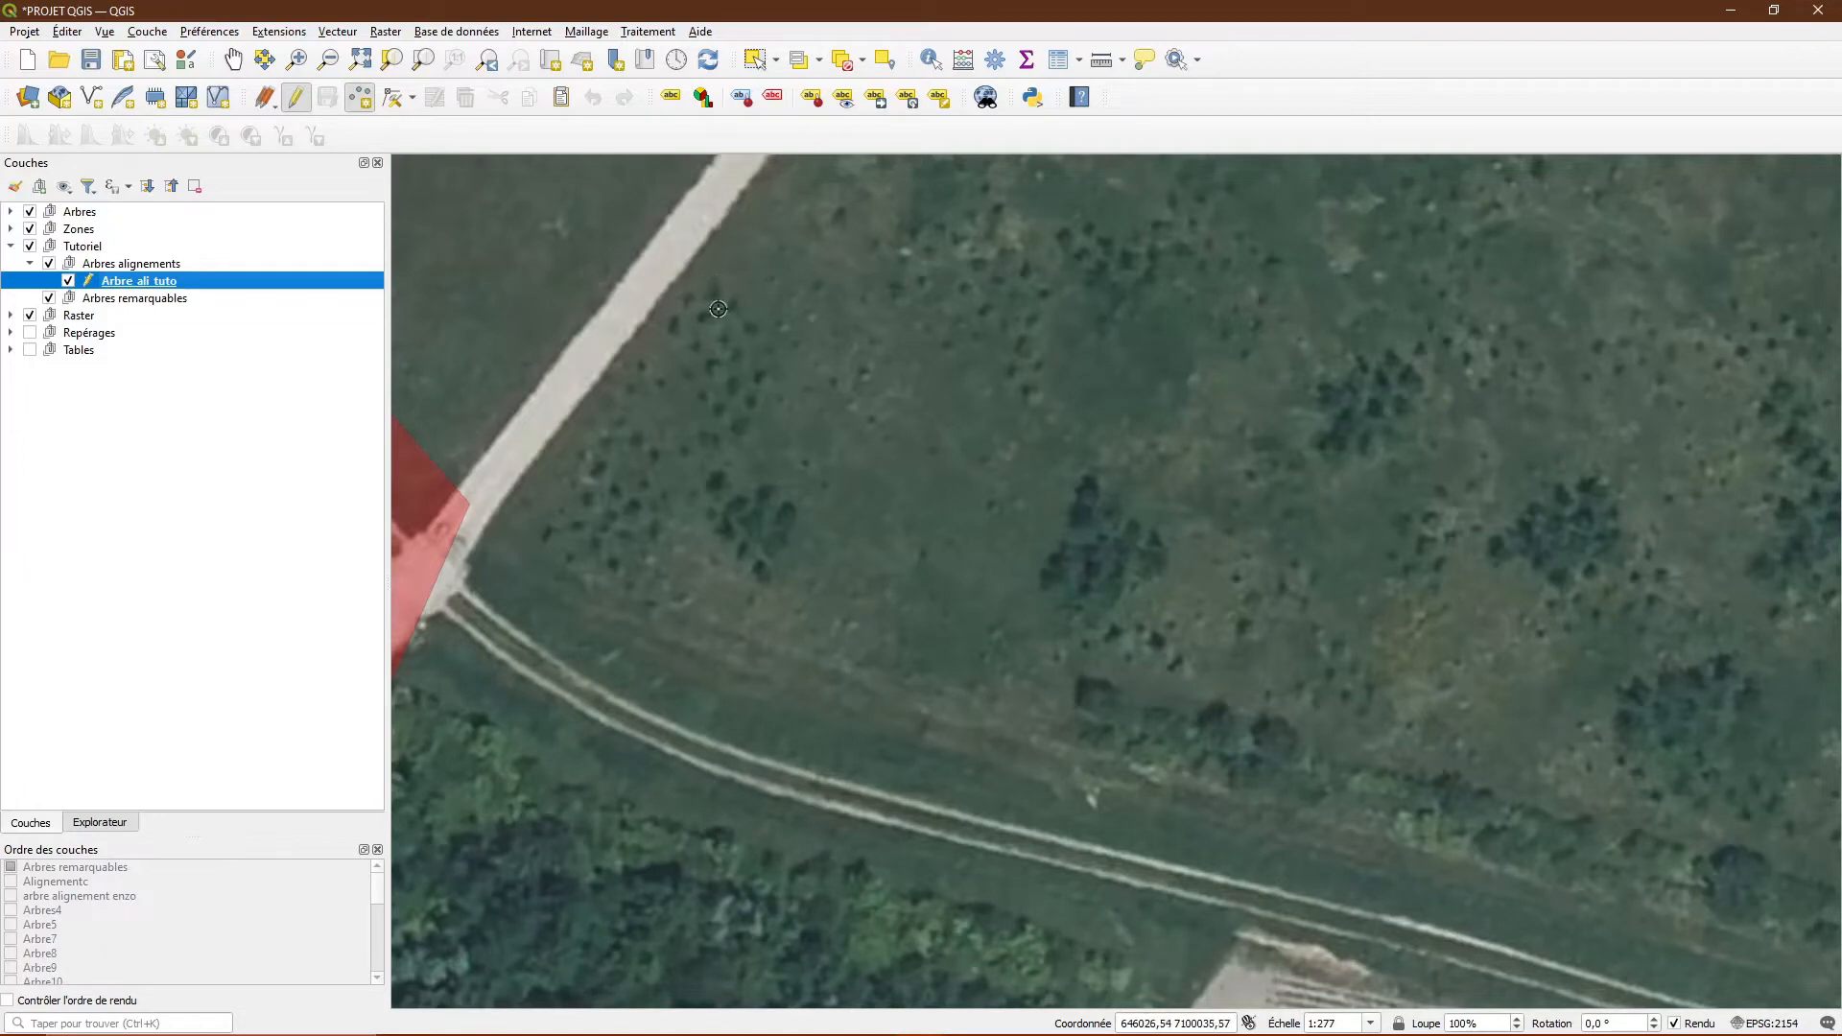
left_click(758, 376)
left_click_drag(765, 891, 884, 467)
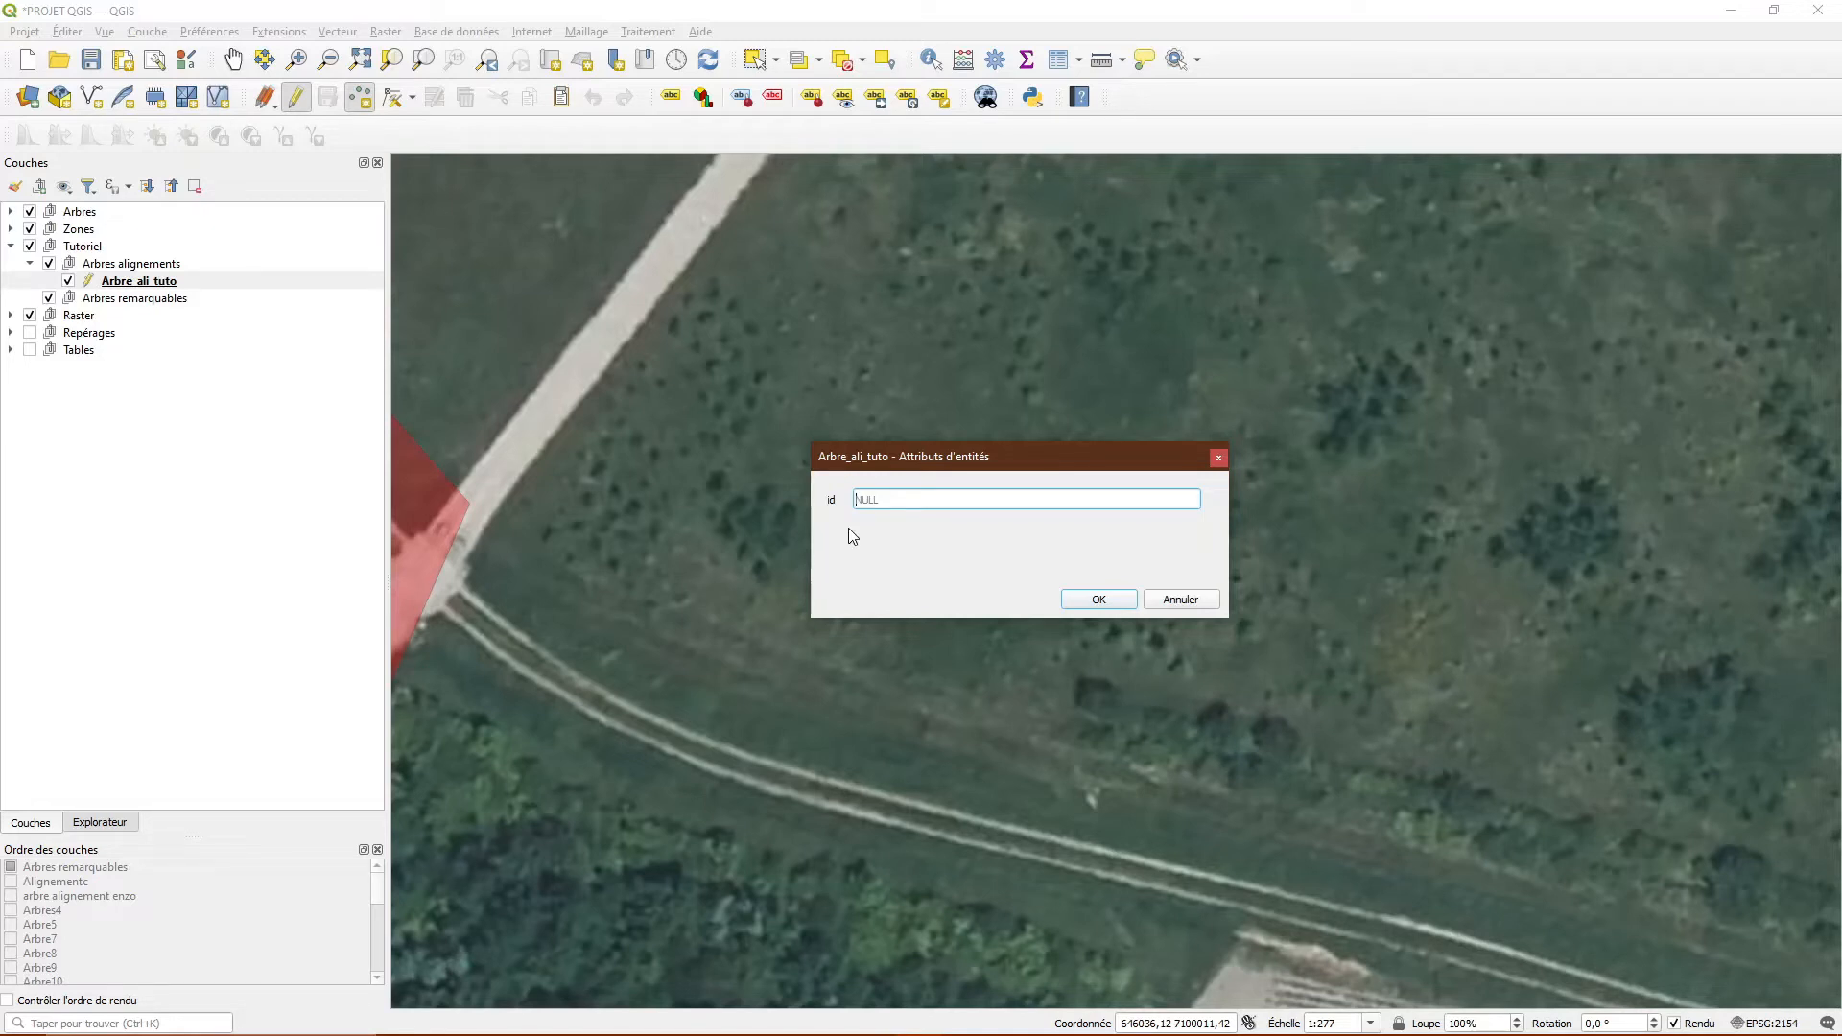
type("1")
key("Return")
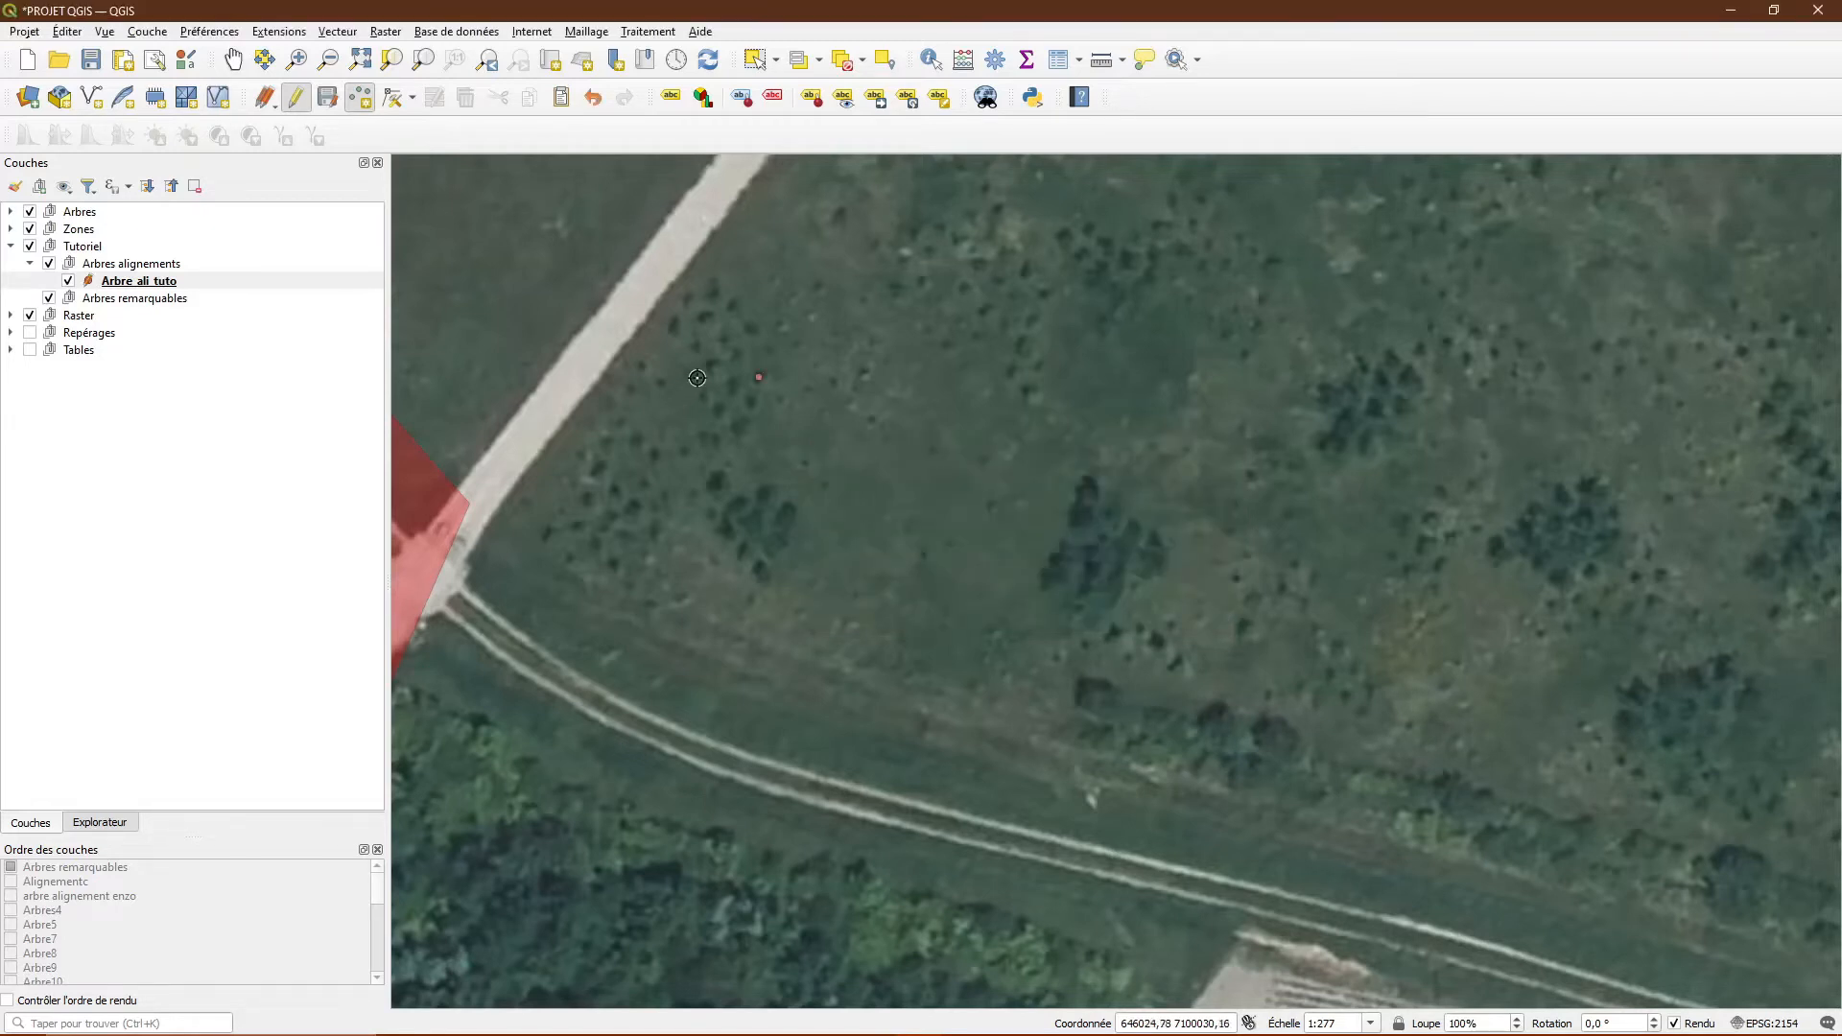
- Add seven more tree points clustered beside the first one, numbering their ids 2 to 8
left_click(752, 403)
type("2")
key("Return")
left_click(751, 457)
type("3")
key("Return")
left_click(726, 411)
type("4")
key("Return")
left_click(703, 396)
type("5")
key("Return")
left_click(730, 385)
type("6")
key("Return")
left_click(711, 367)
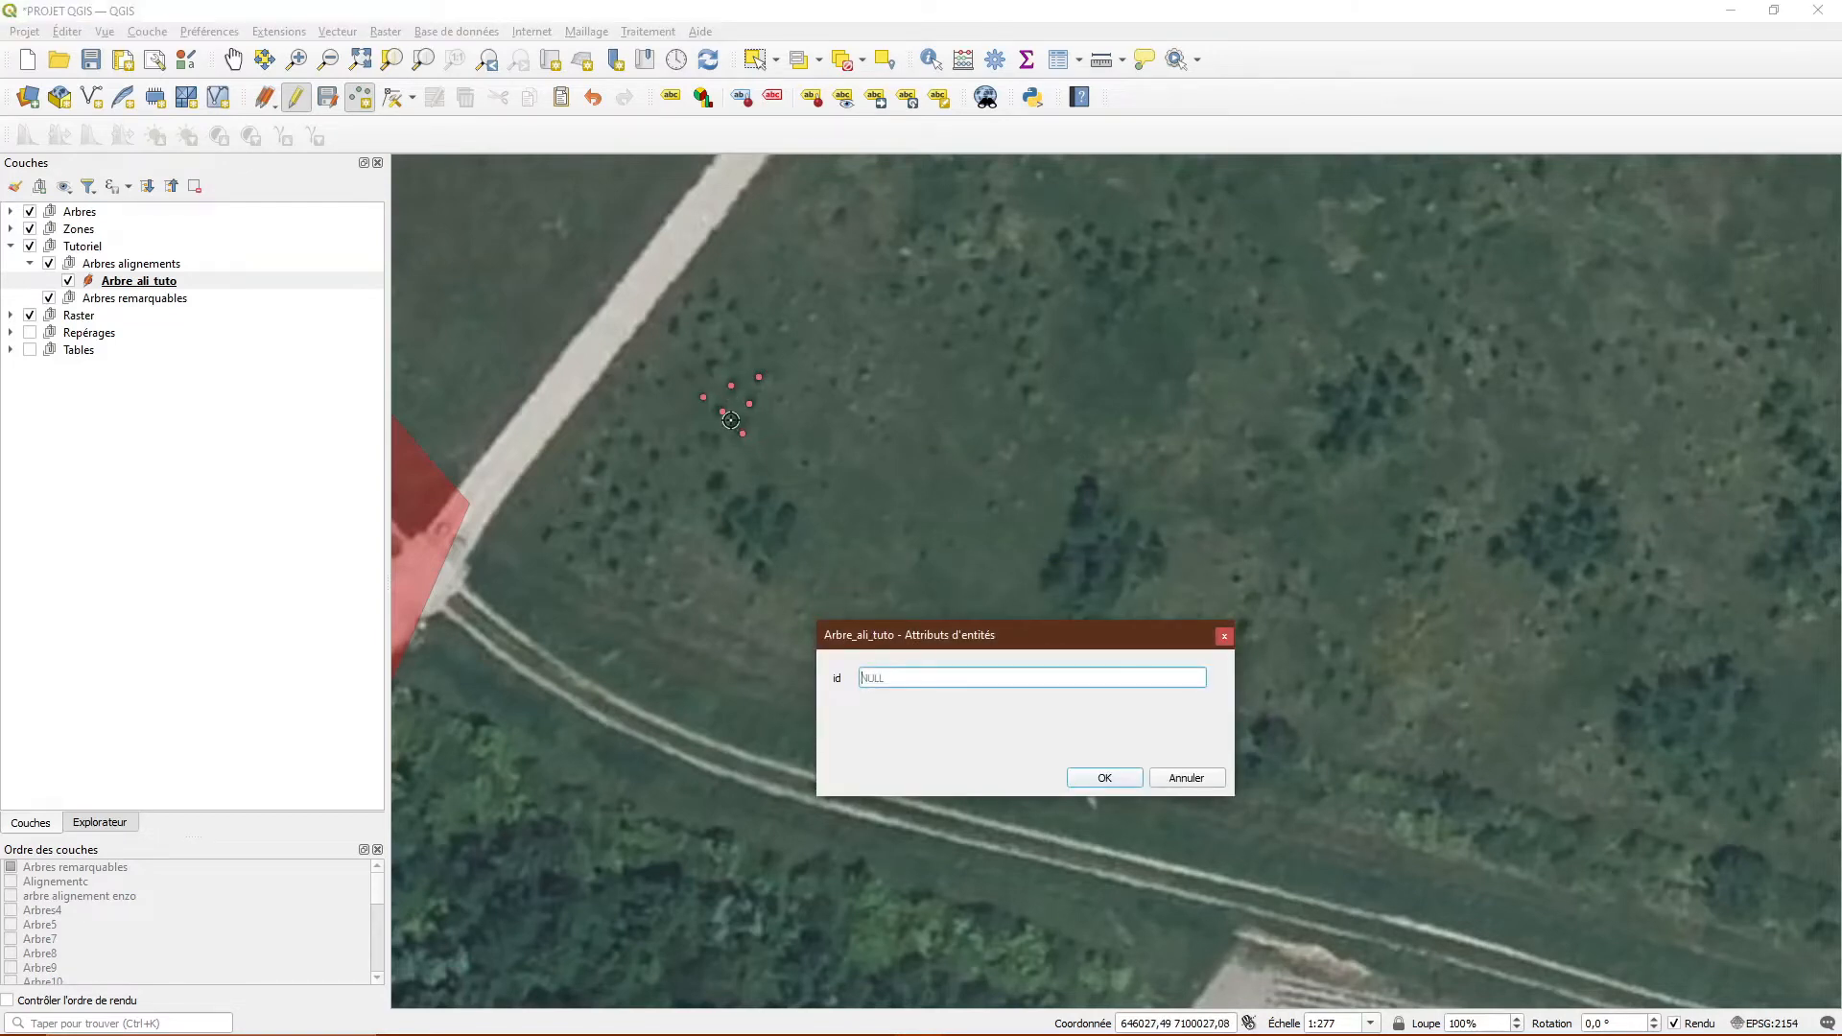
type("7")
key("Return")
left_click(722, 412)
type("8")
key("Return")
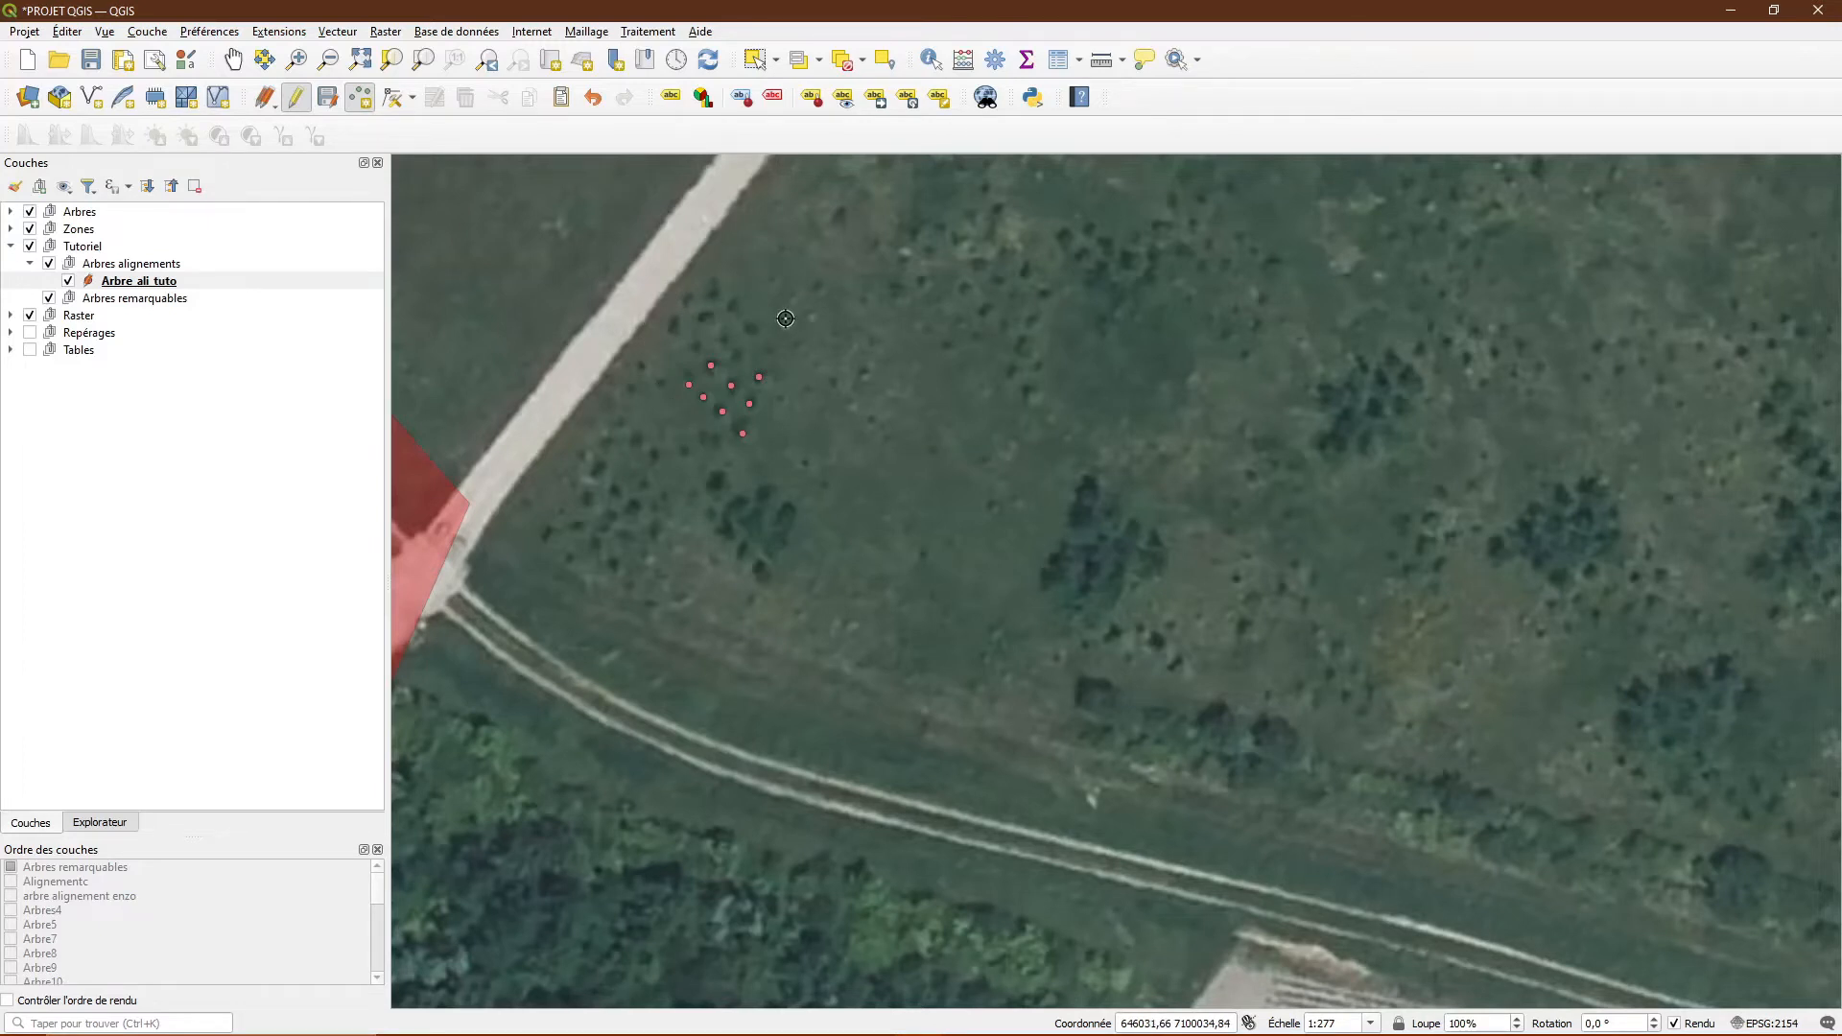
- Start a new Shapefile layer in the Arbres alignements group, saved in the QGIS PROJET folder as Secteur_tuto
left_click(202, 266)
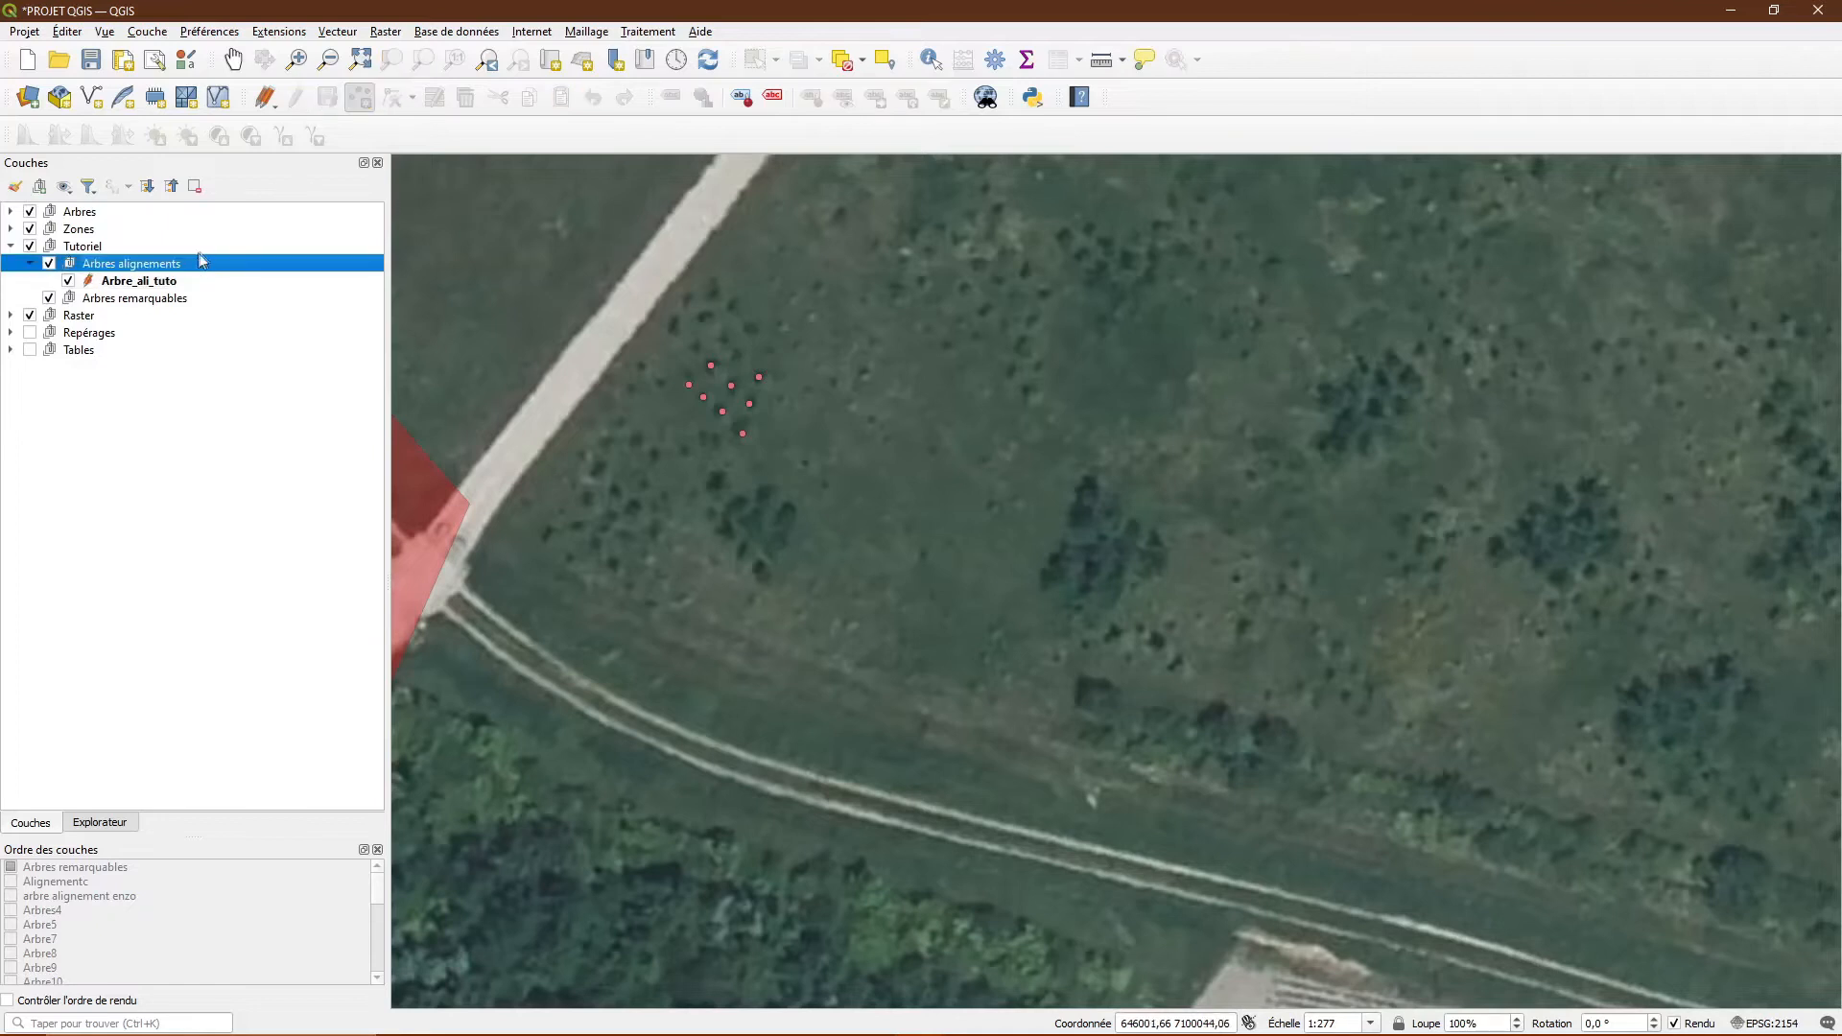
left_click(90, 97)
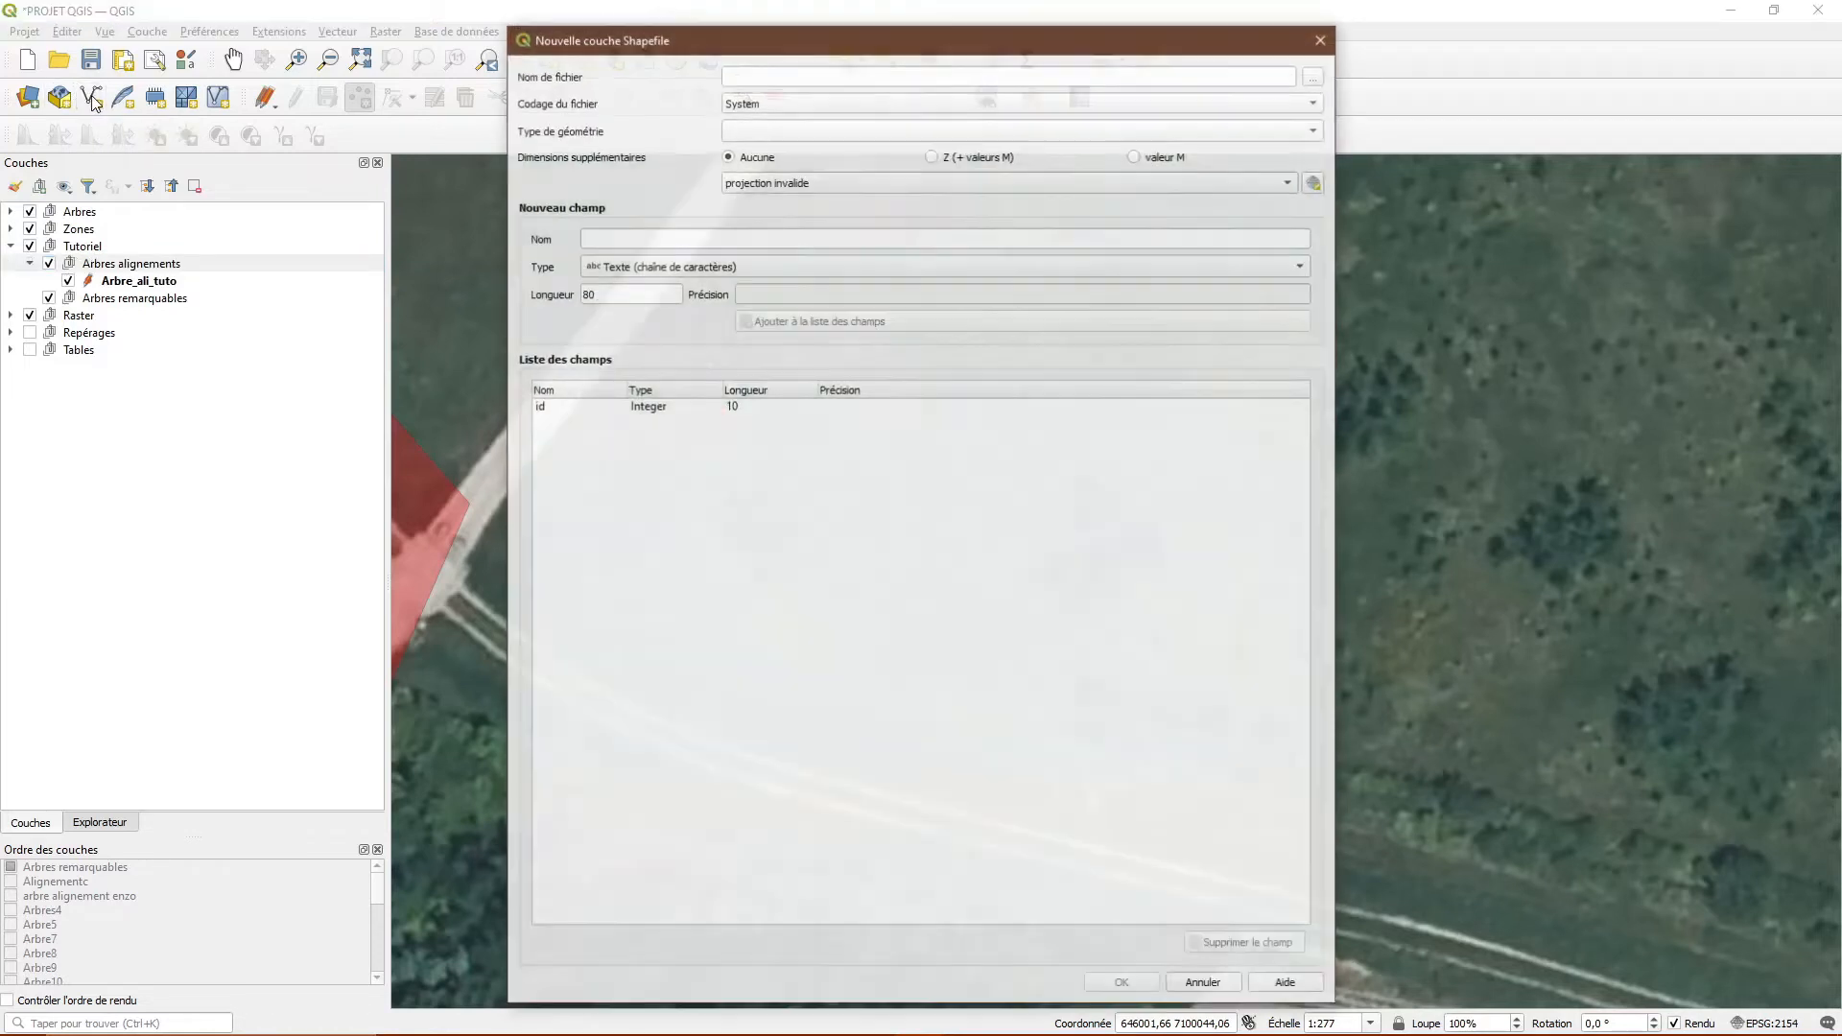
left_click(1315, 75)
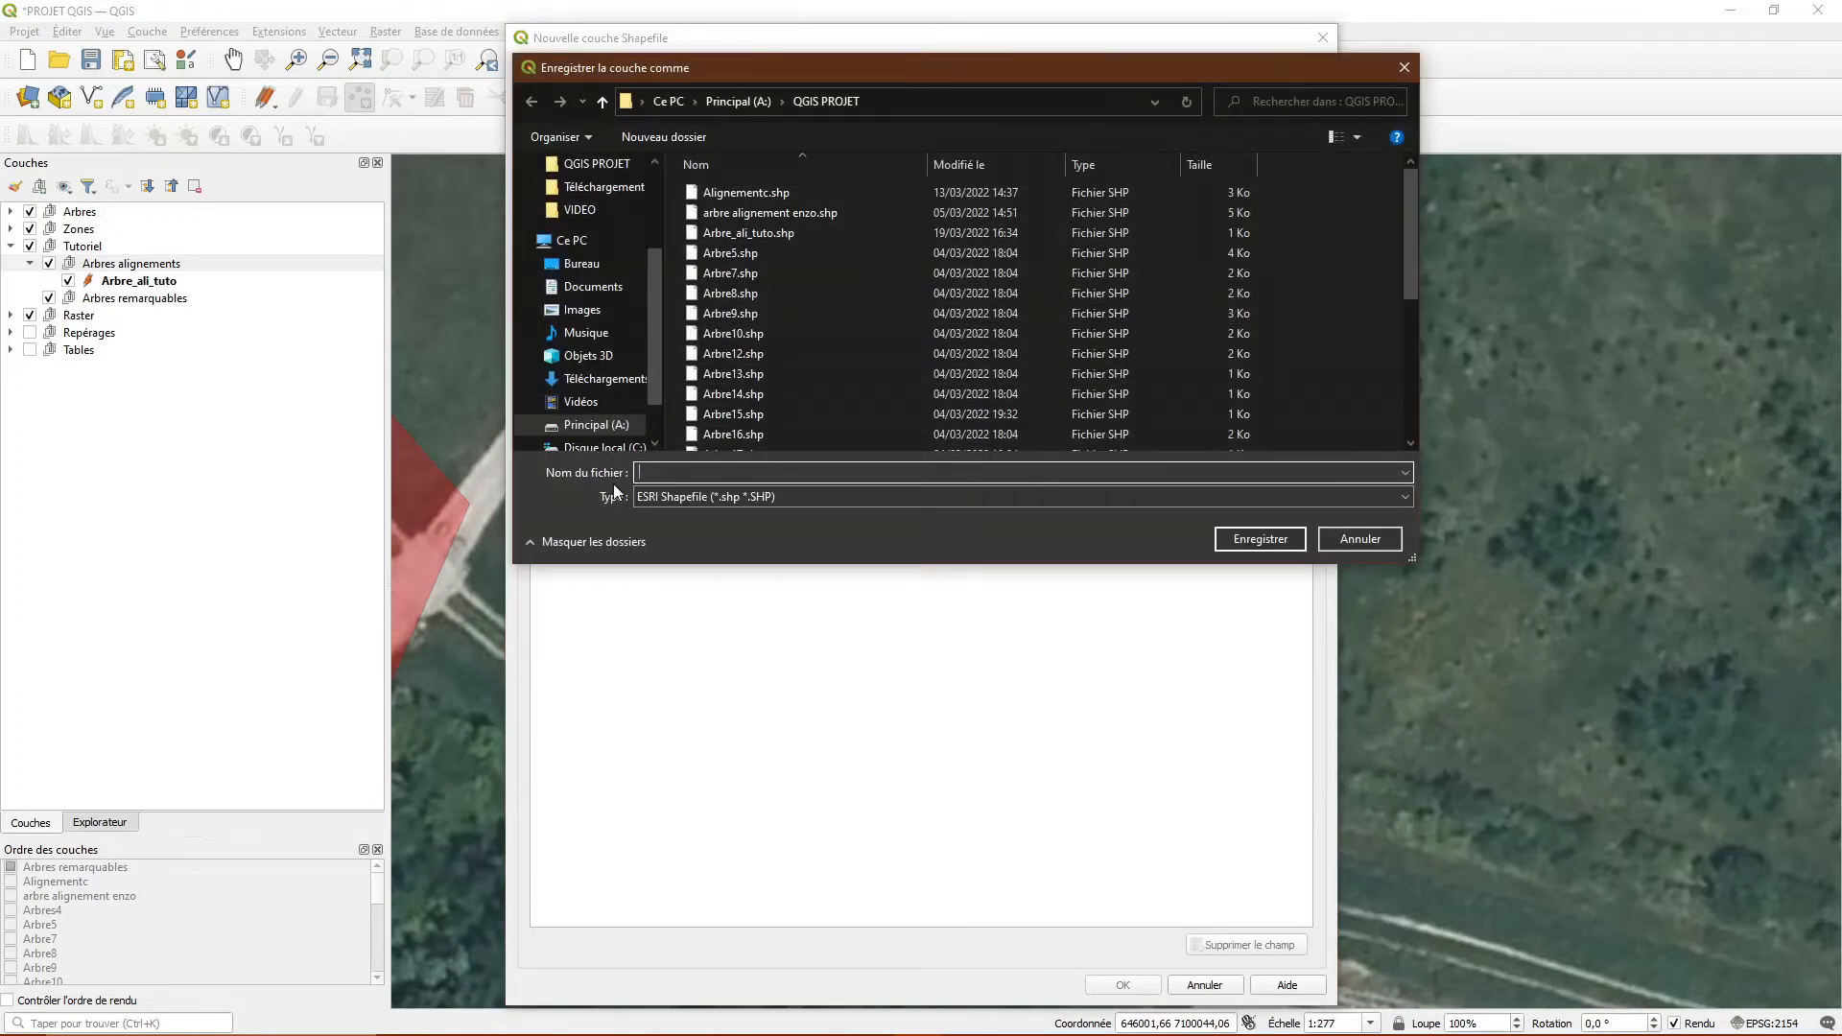
type("A")
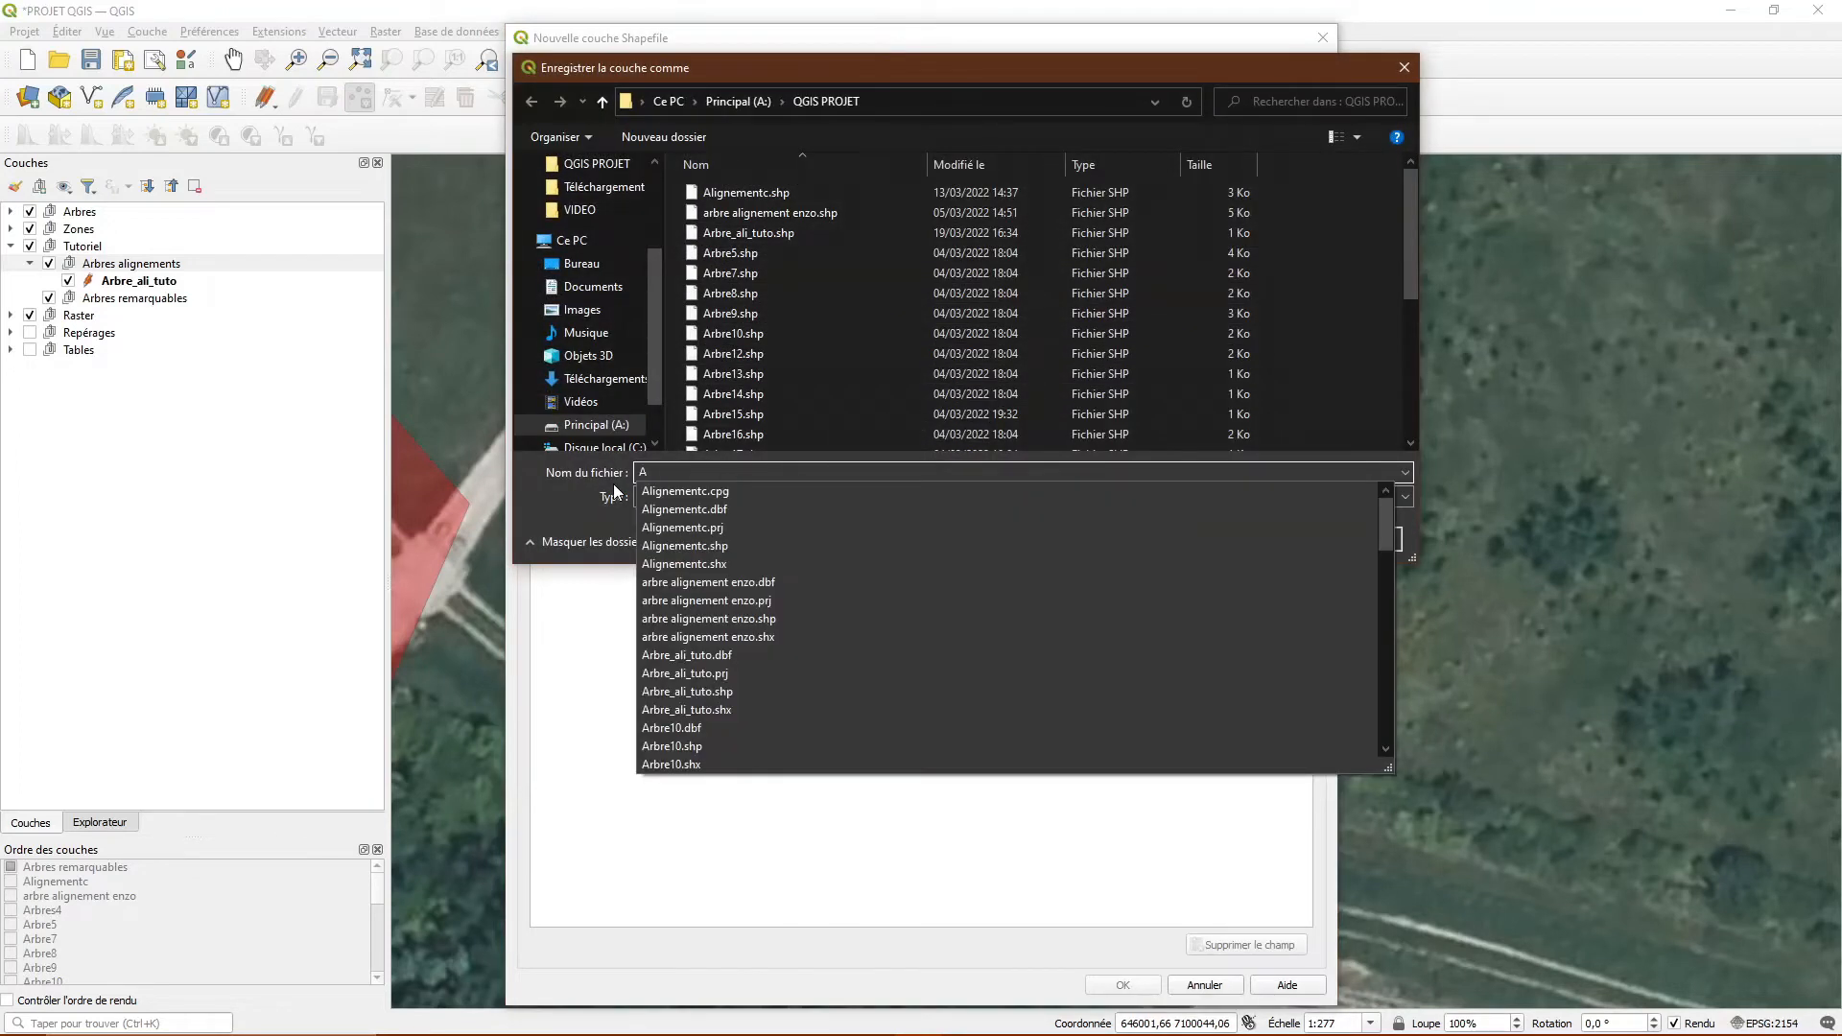
key("BackSpace")
type("Secteur_t")
type("uto")
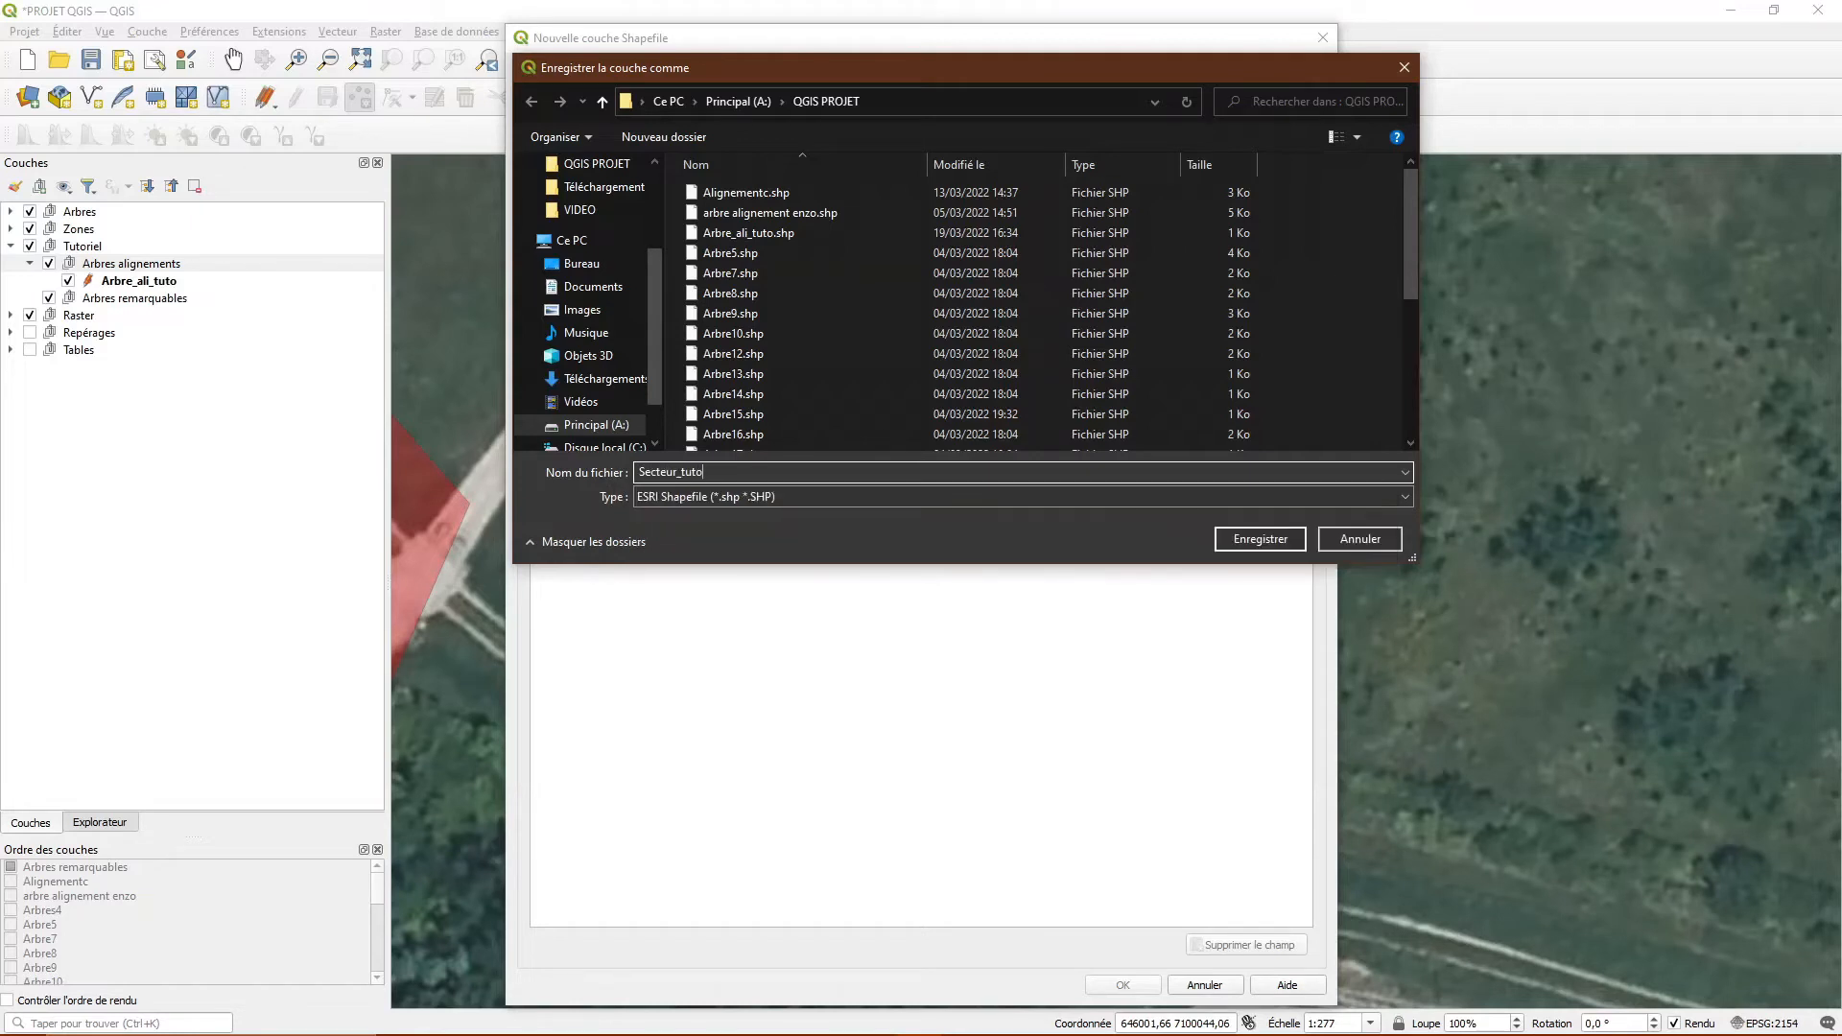
key("Return")
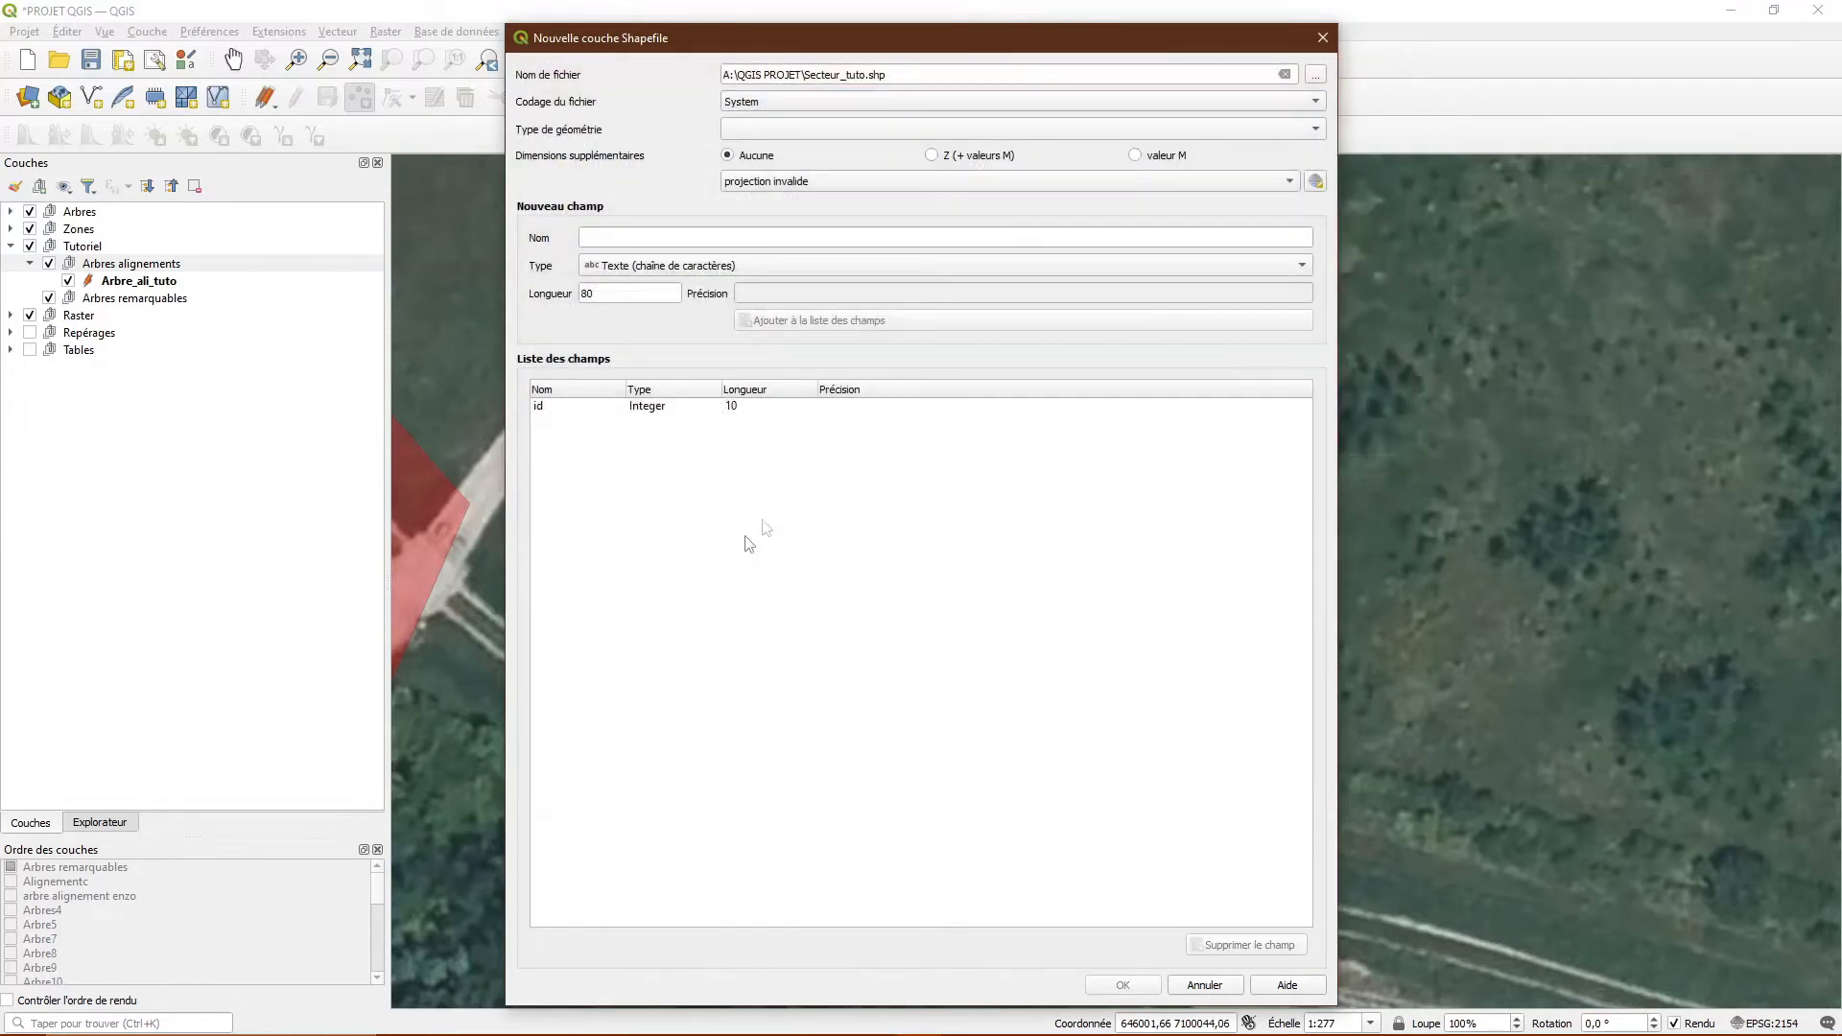
- Create the Secteur_tuto layer with Polygone geometry and the project CRS EPSG:2154 - RGF93 v1 / Lambert-93
left_click(741, 132)
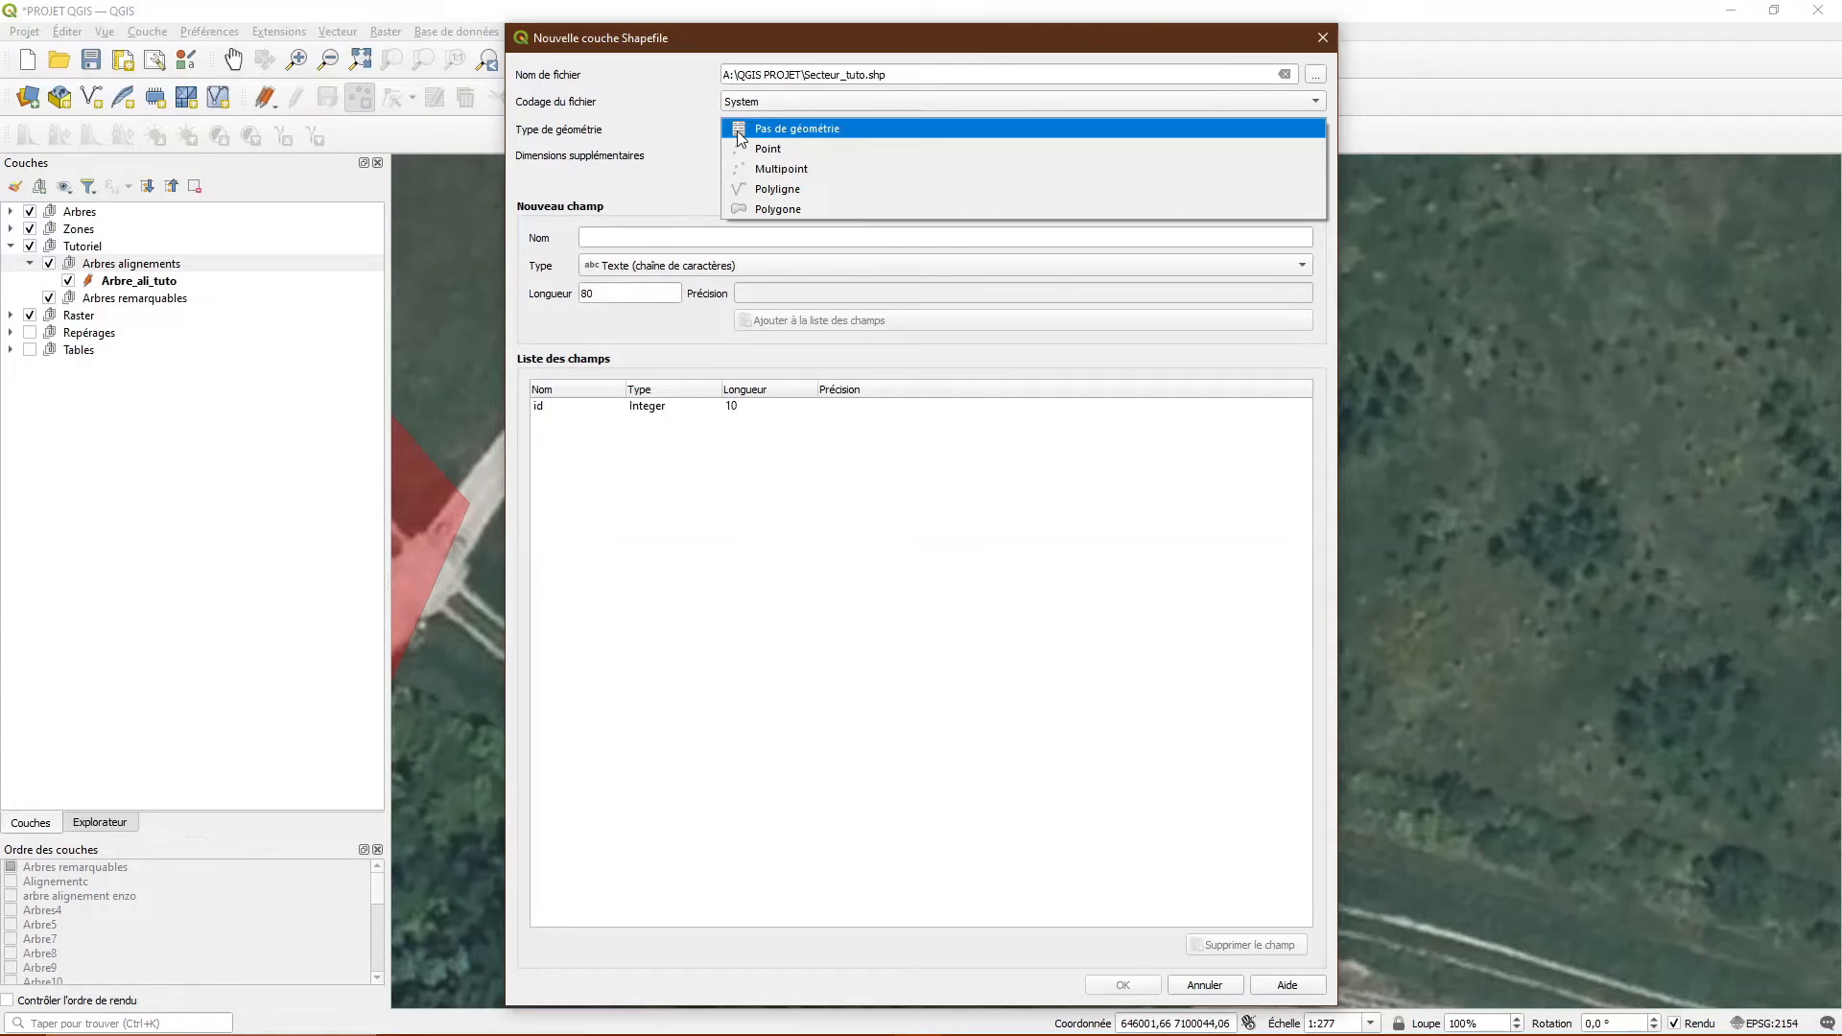
left_click(763, 208)
left_click(773, 188)
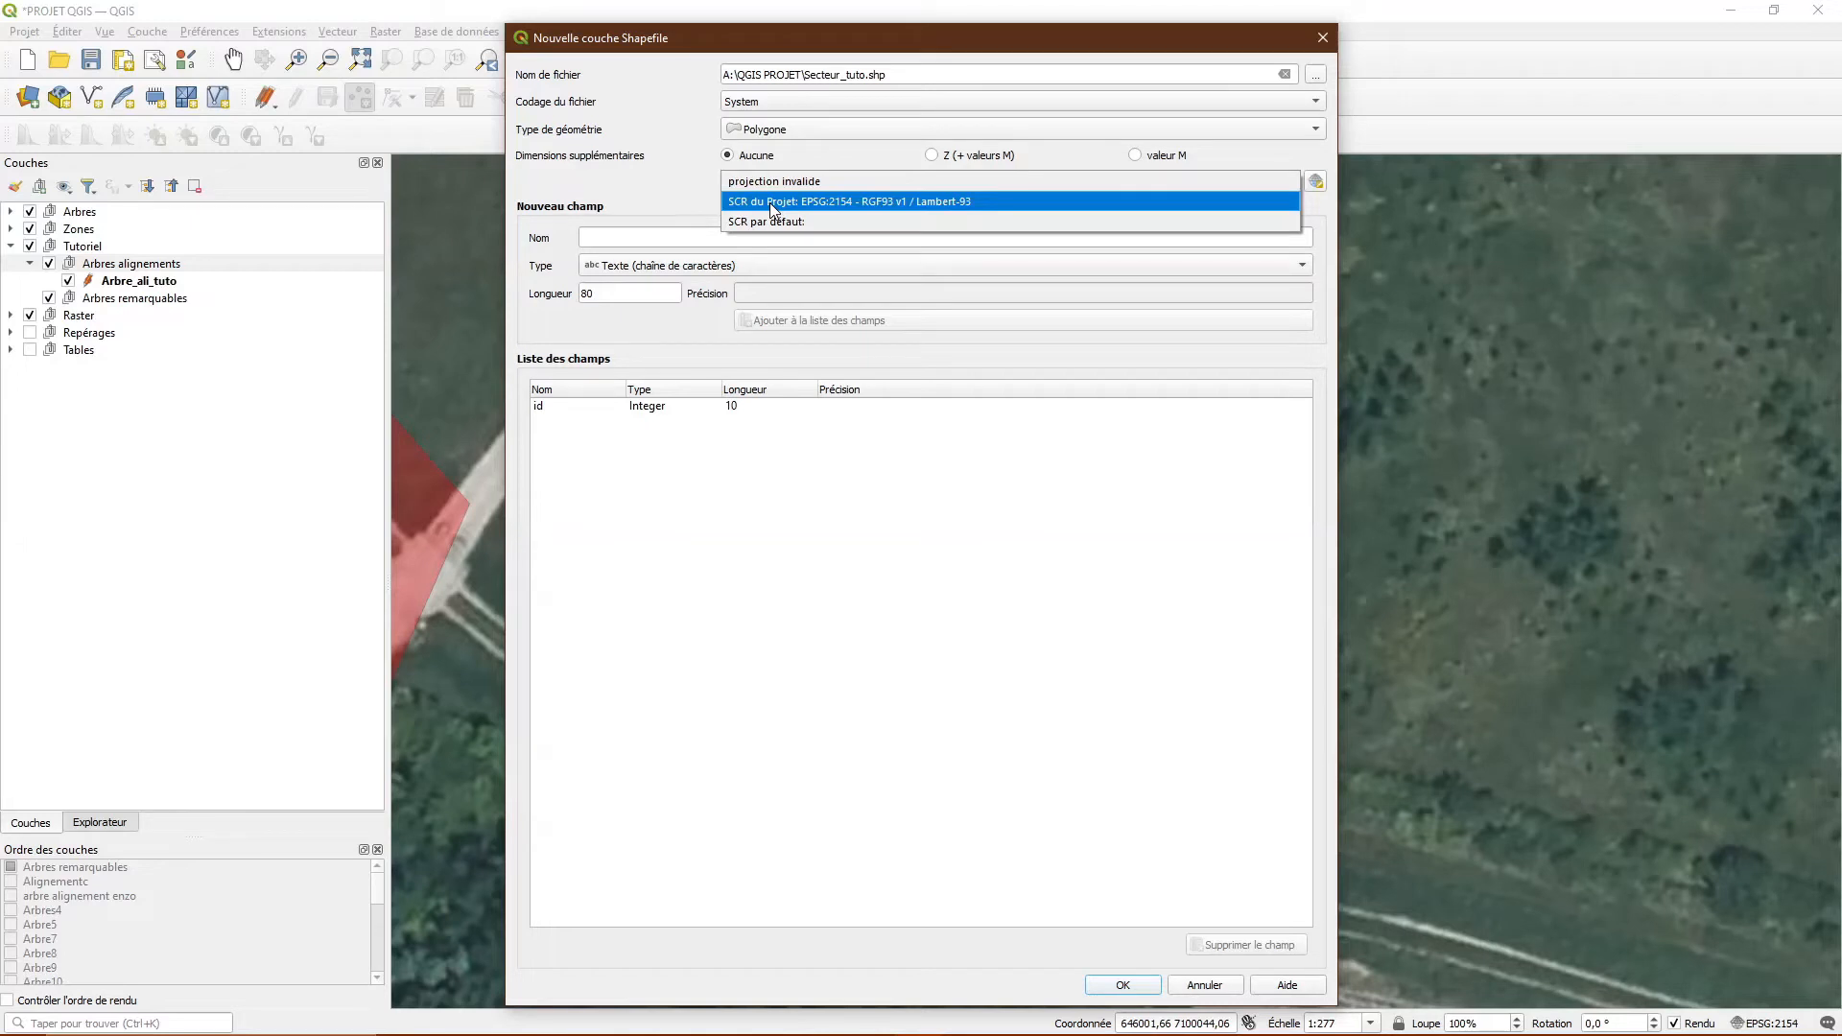
left_click(773, 204)
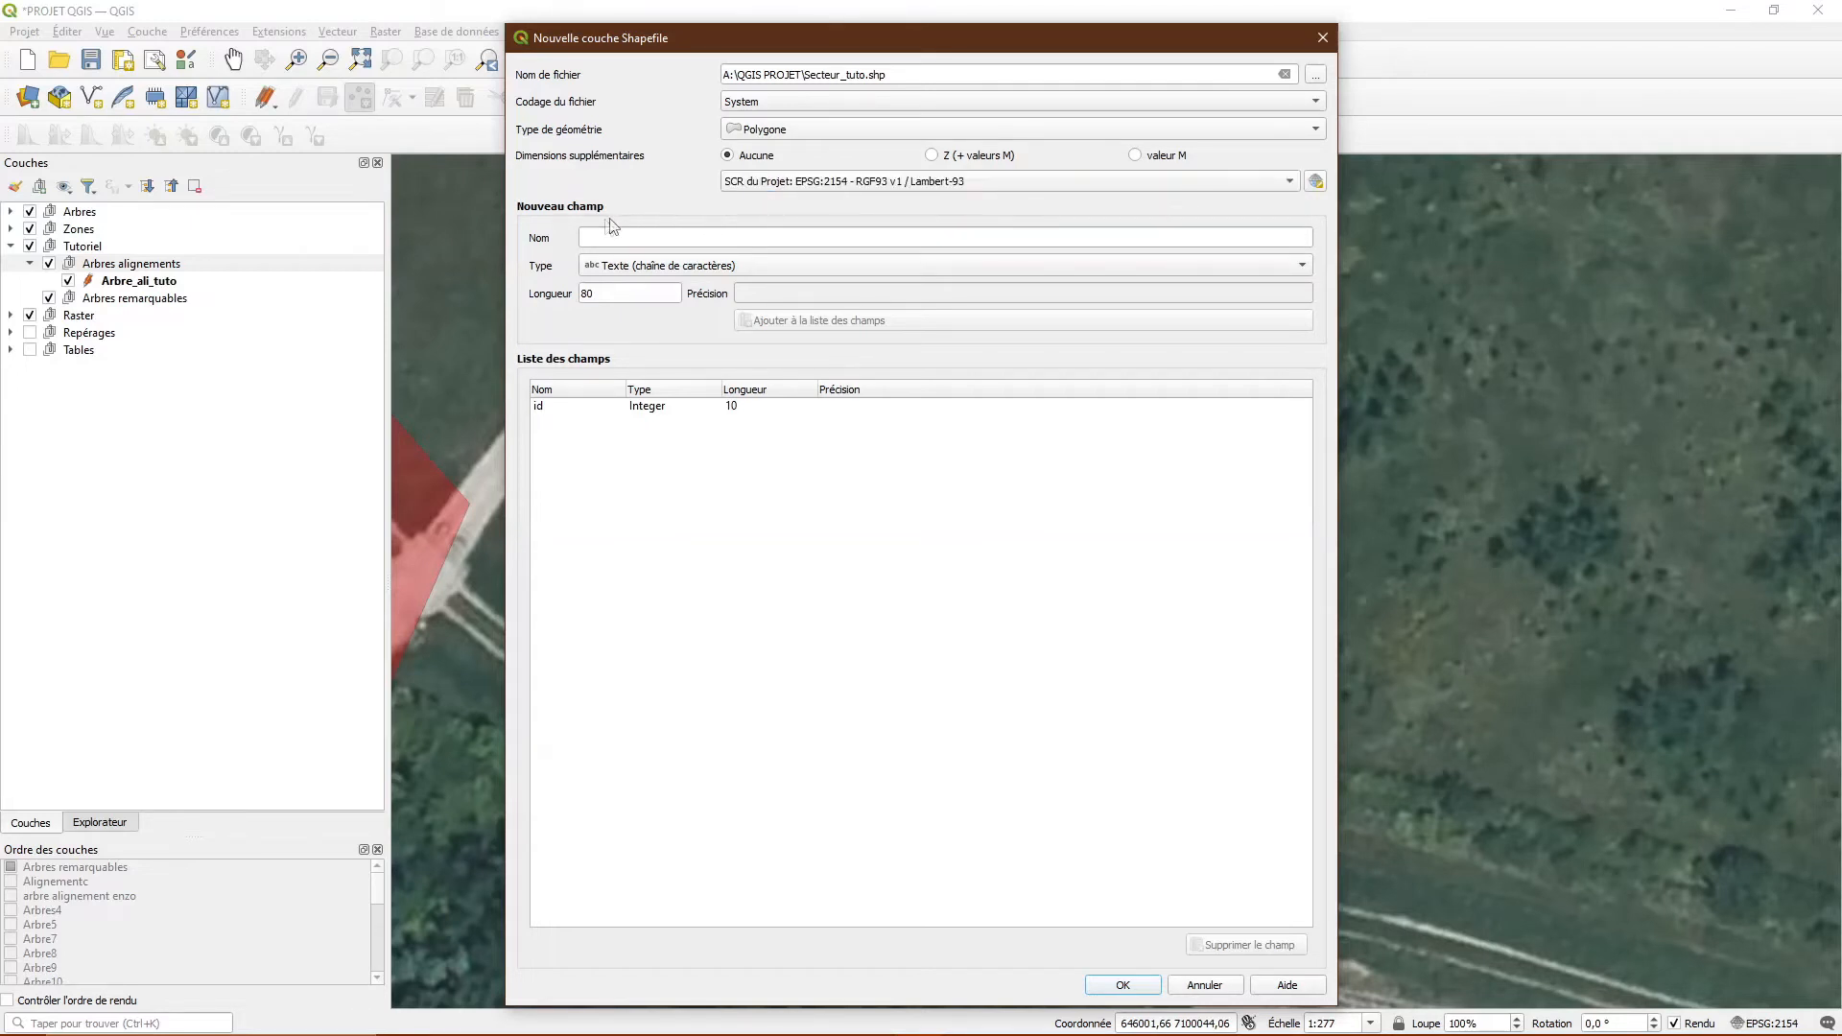
left_click(1121, 986)
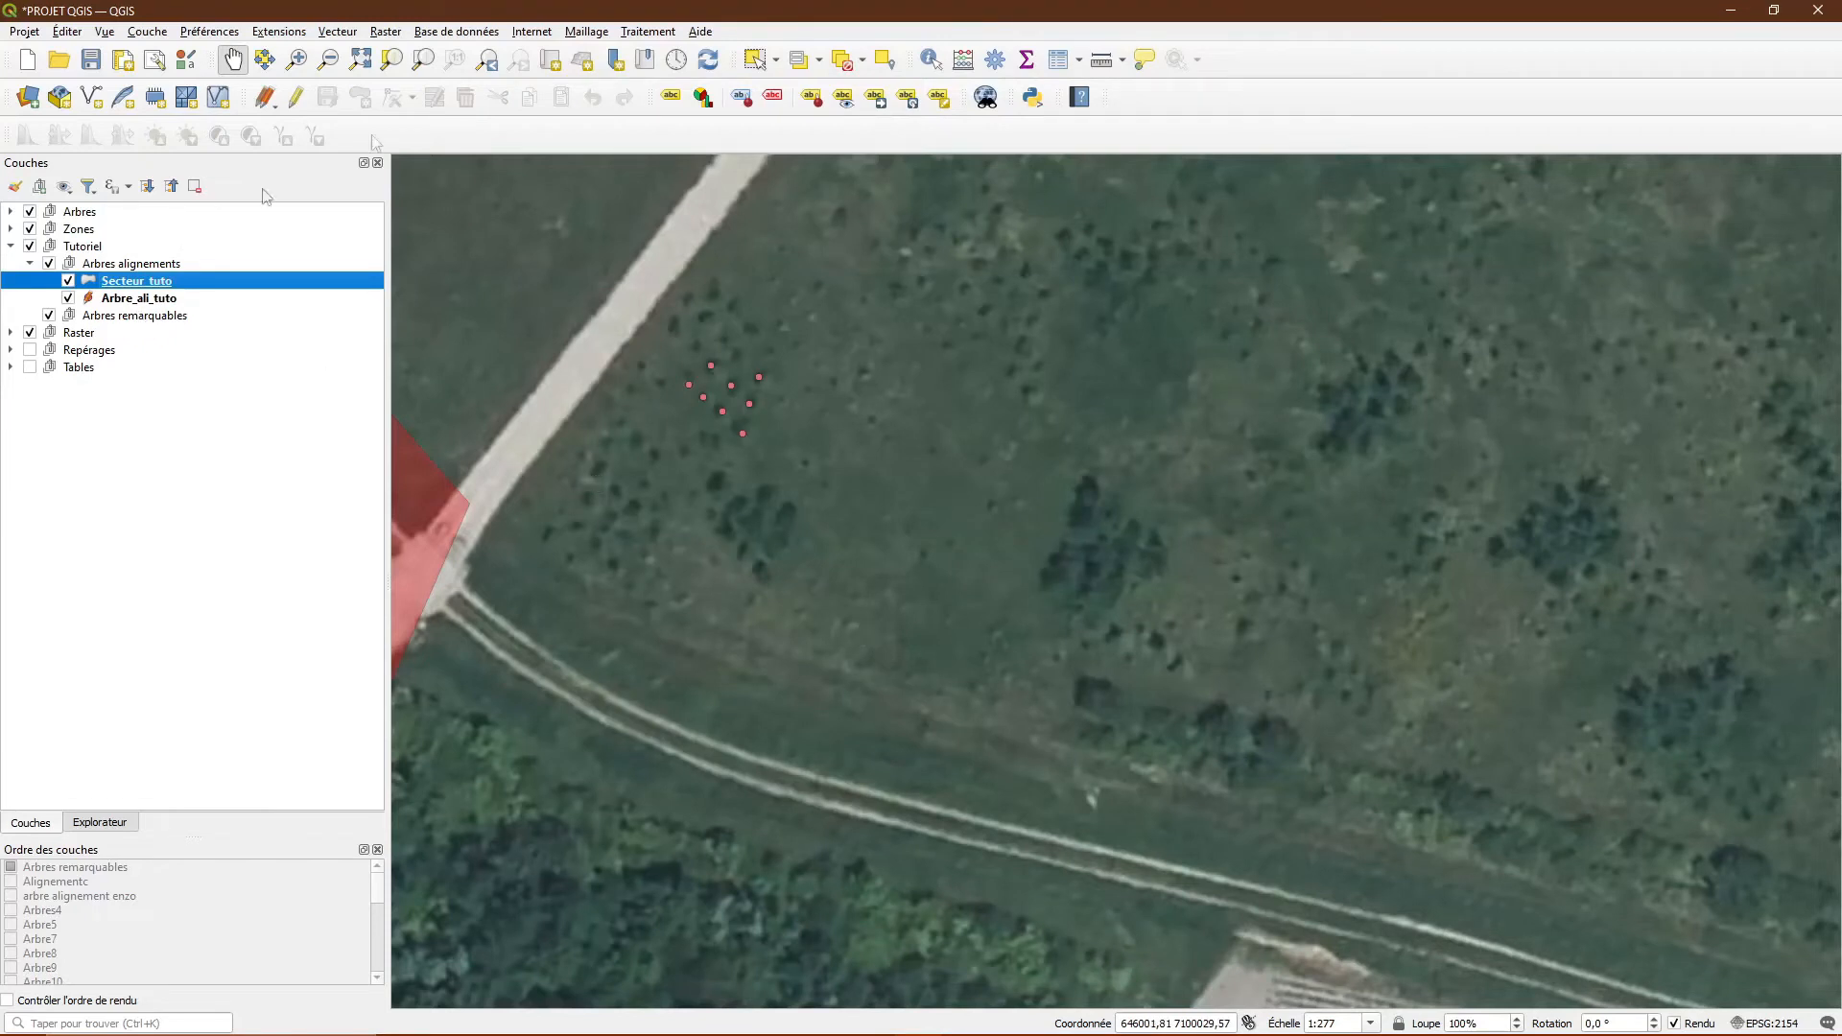
- Enable editing on Secteur_tuto and draw a polygon enclosing all the tree points, with id 1
left_click(294, 102)
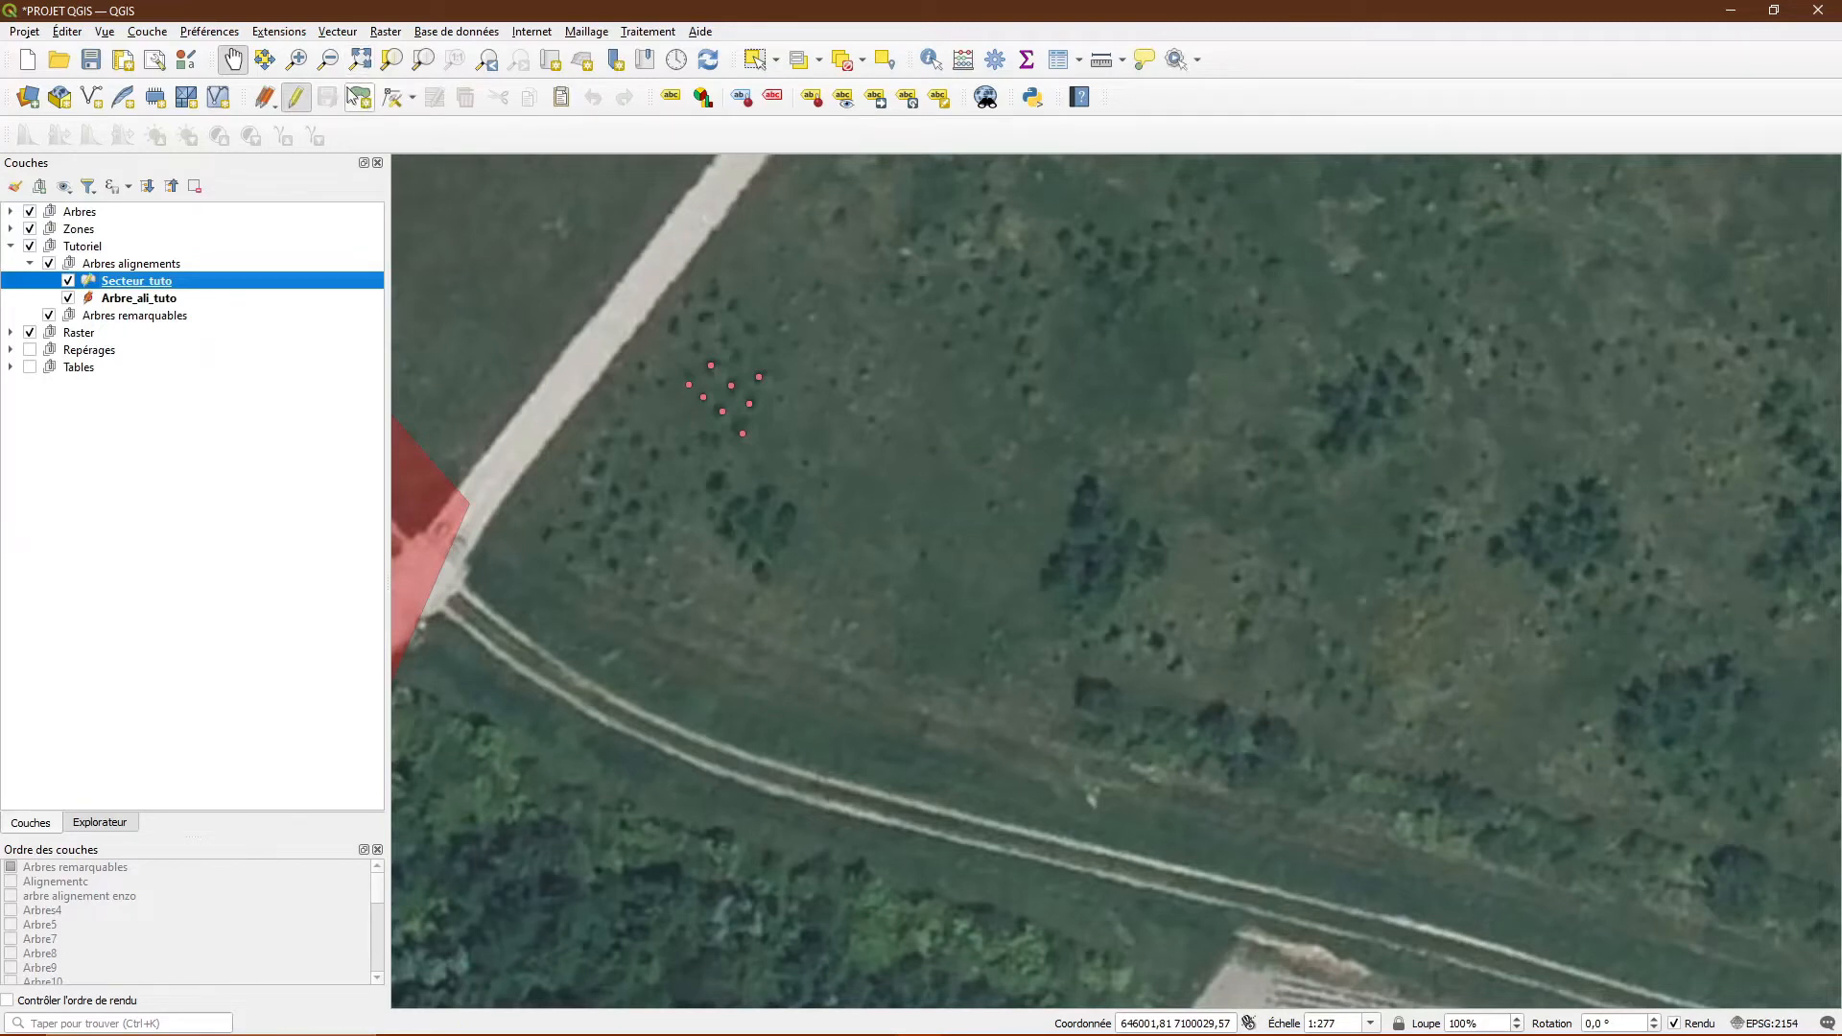
left_click(358, 98)
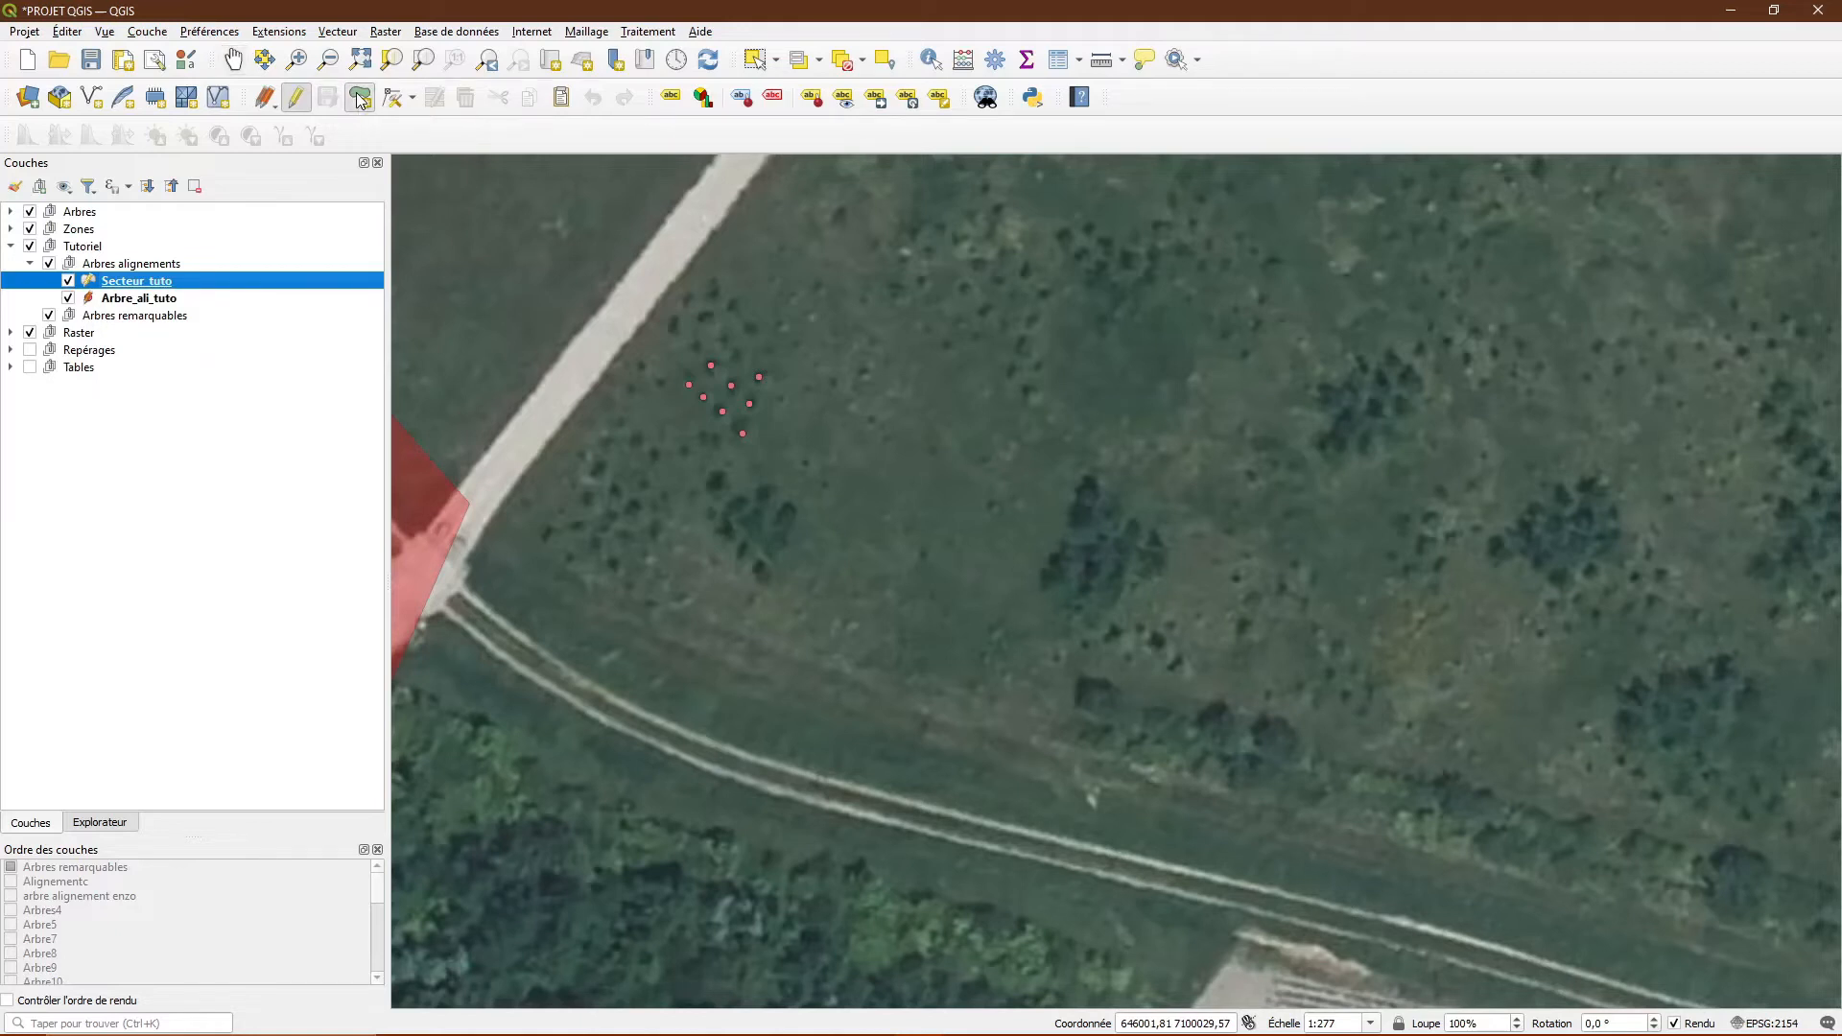
left_click(690, 284)
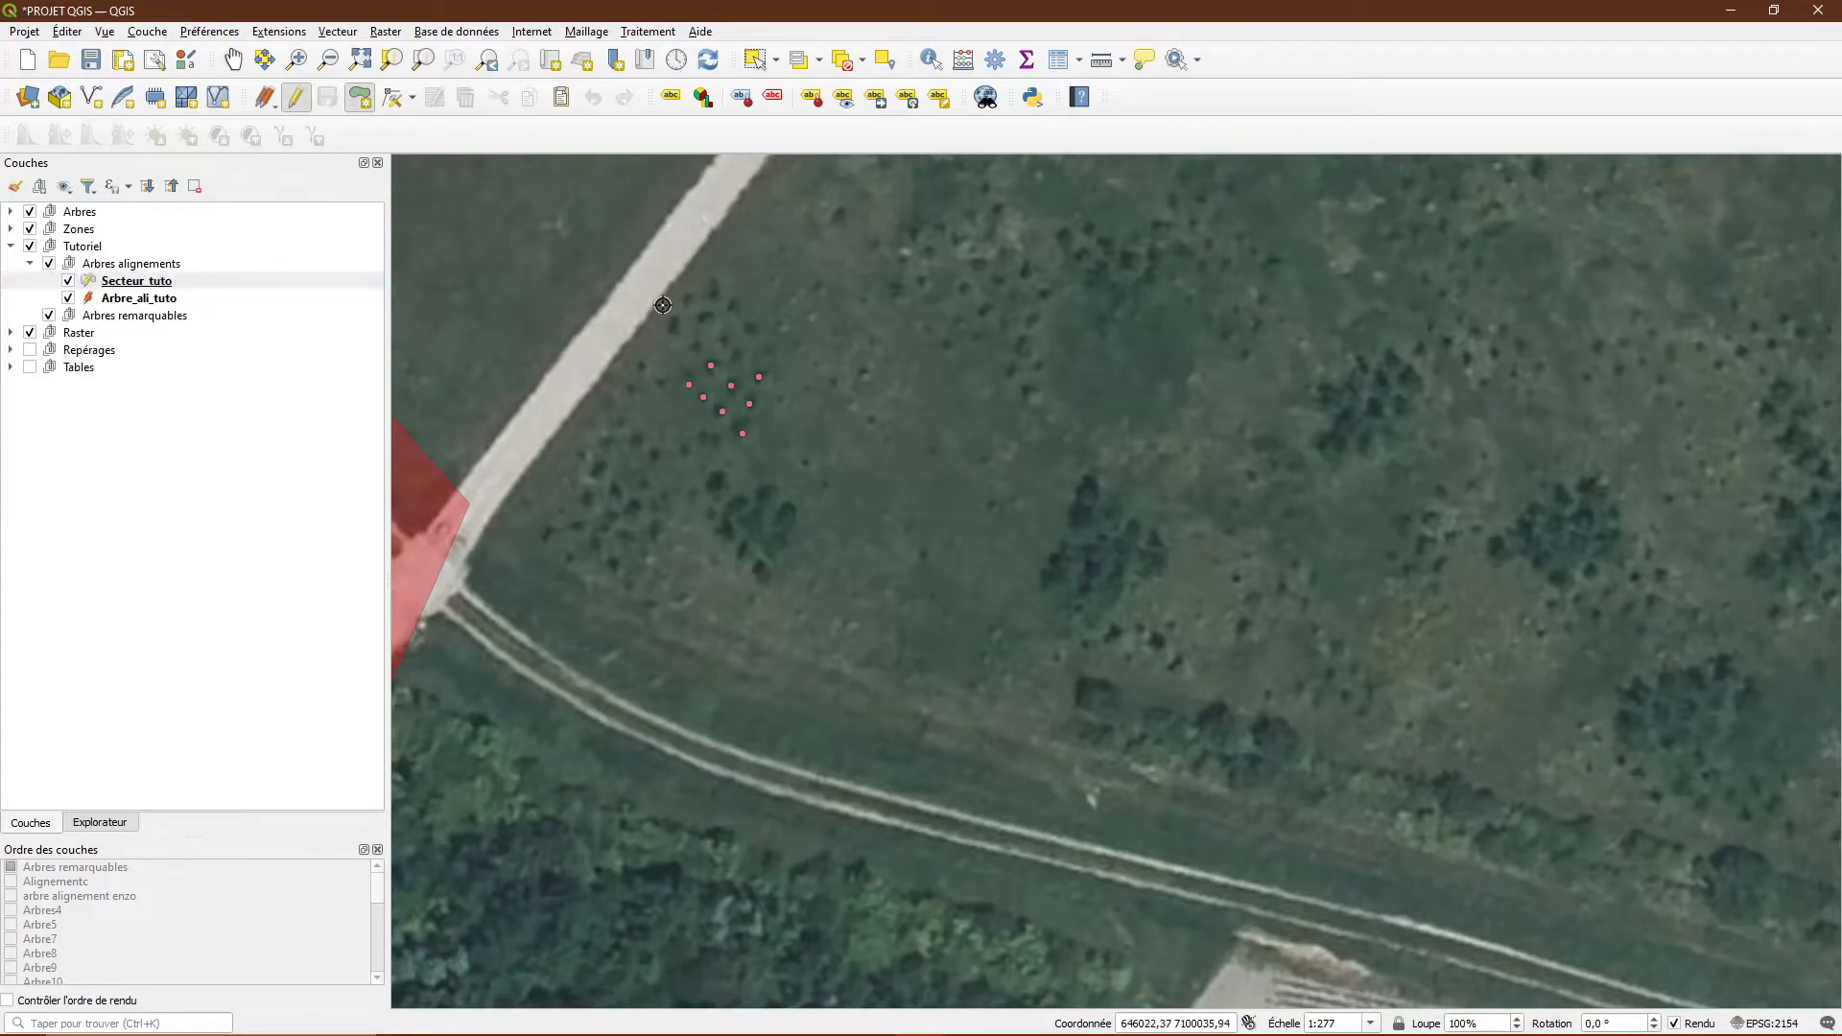
left_click(657, 365)
left_click(703, 435)
left_click(768, 456)
left_click(797, 409)
left_click(794, 356)
right_click(784, 302)
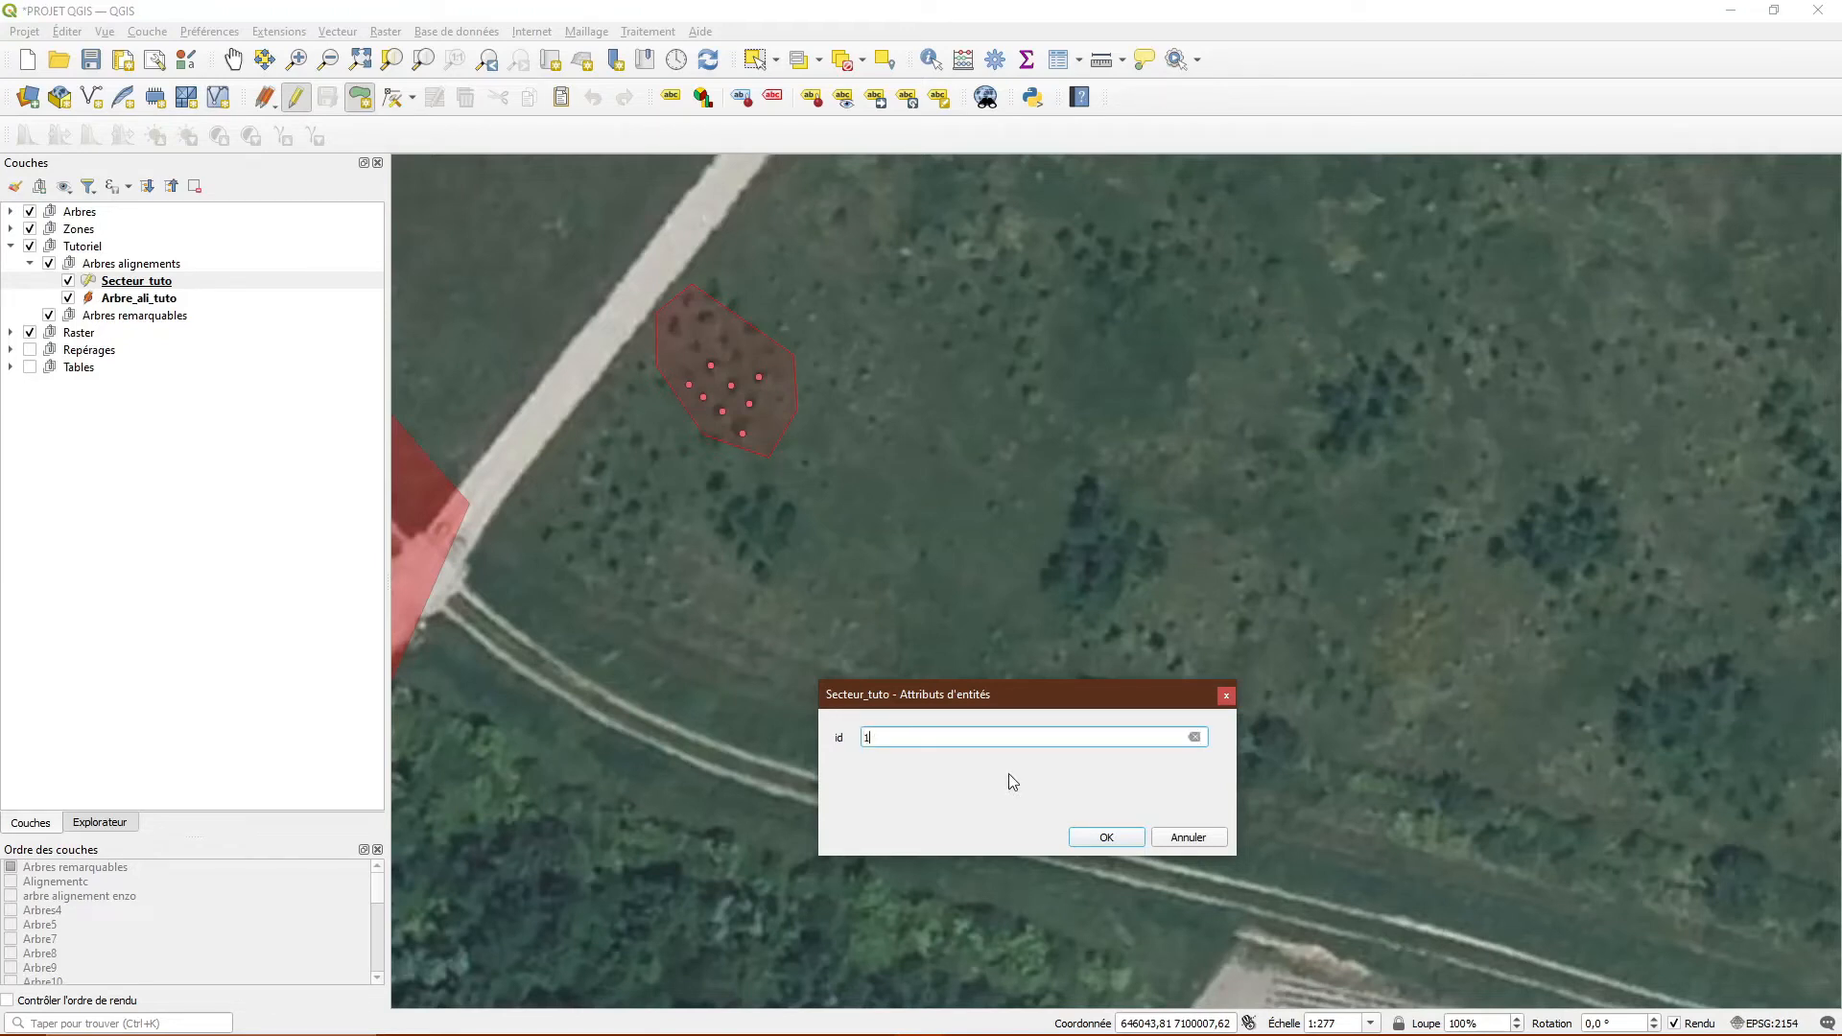
key("Return")
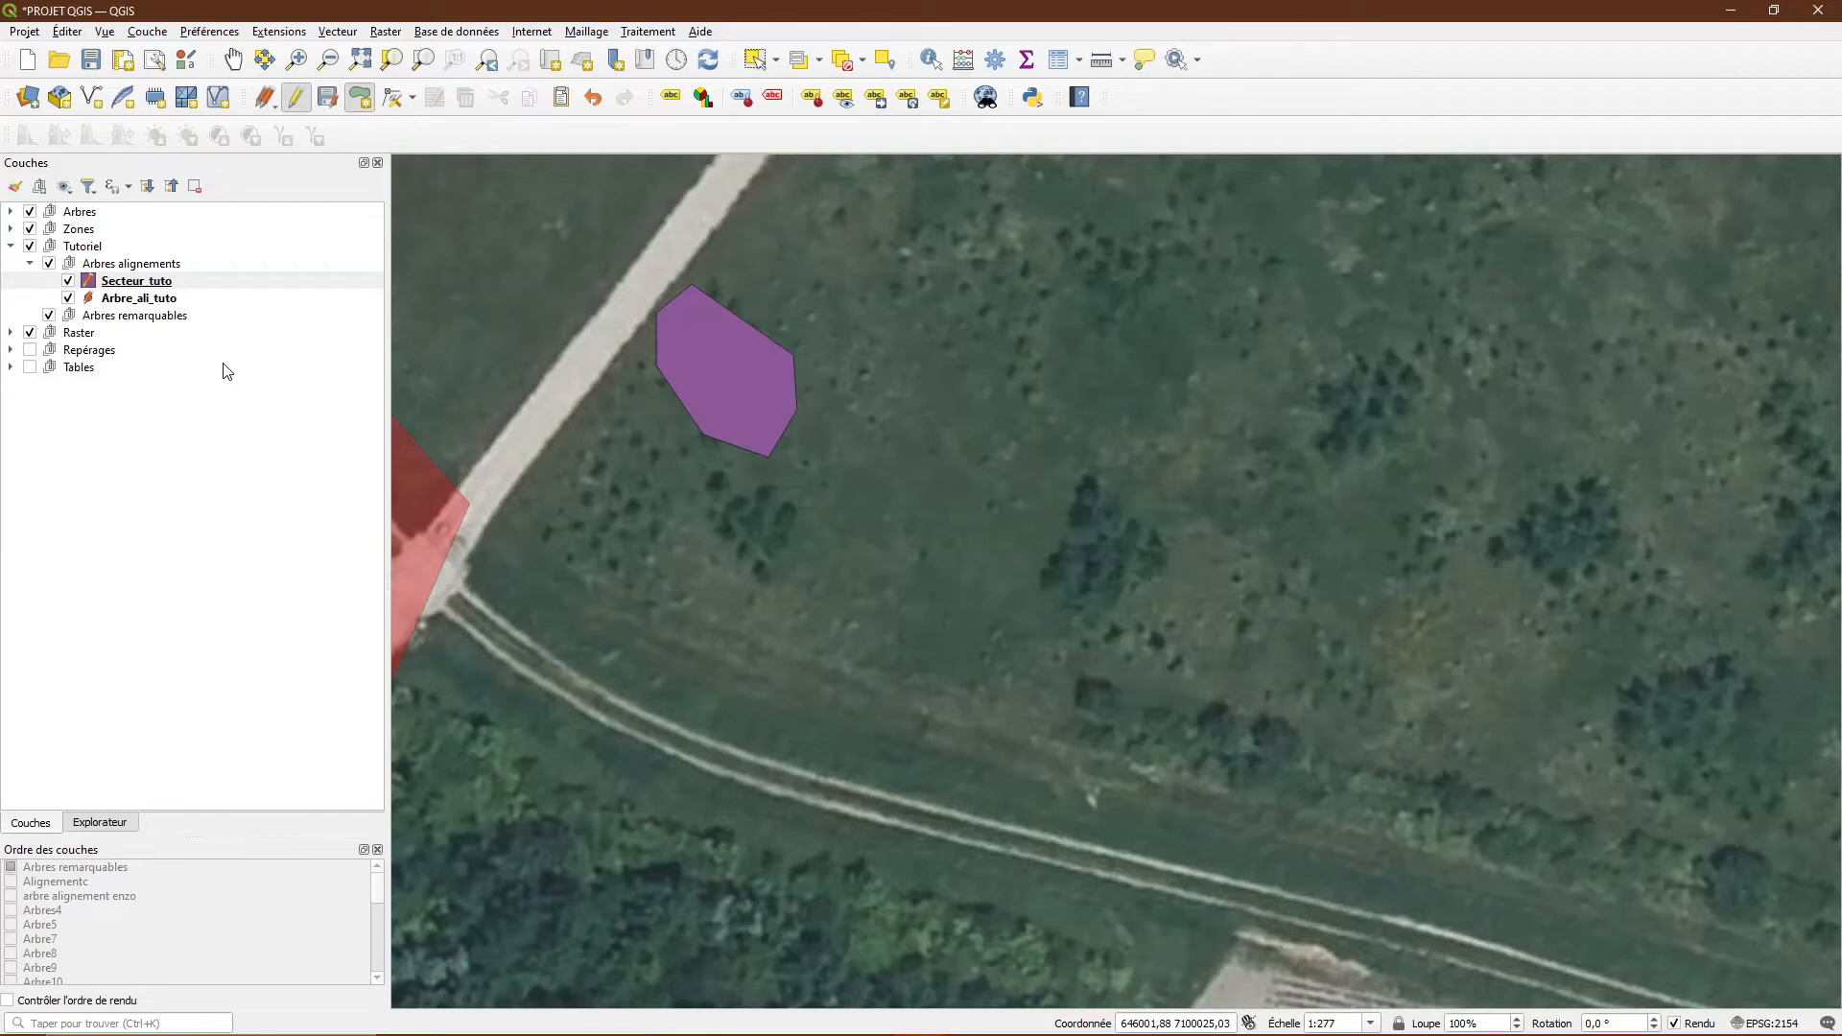
- Reorder the Arbres alignements group so that Secteur_tuto sits below Arbre_ali_tuto
left_click(153, 288)
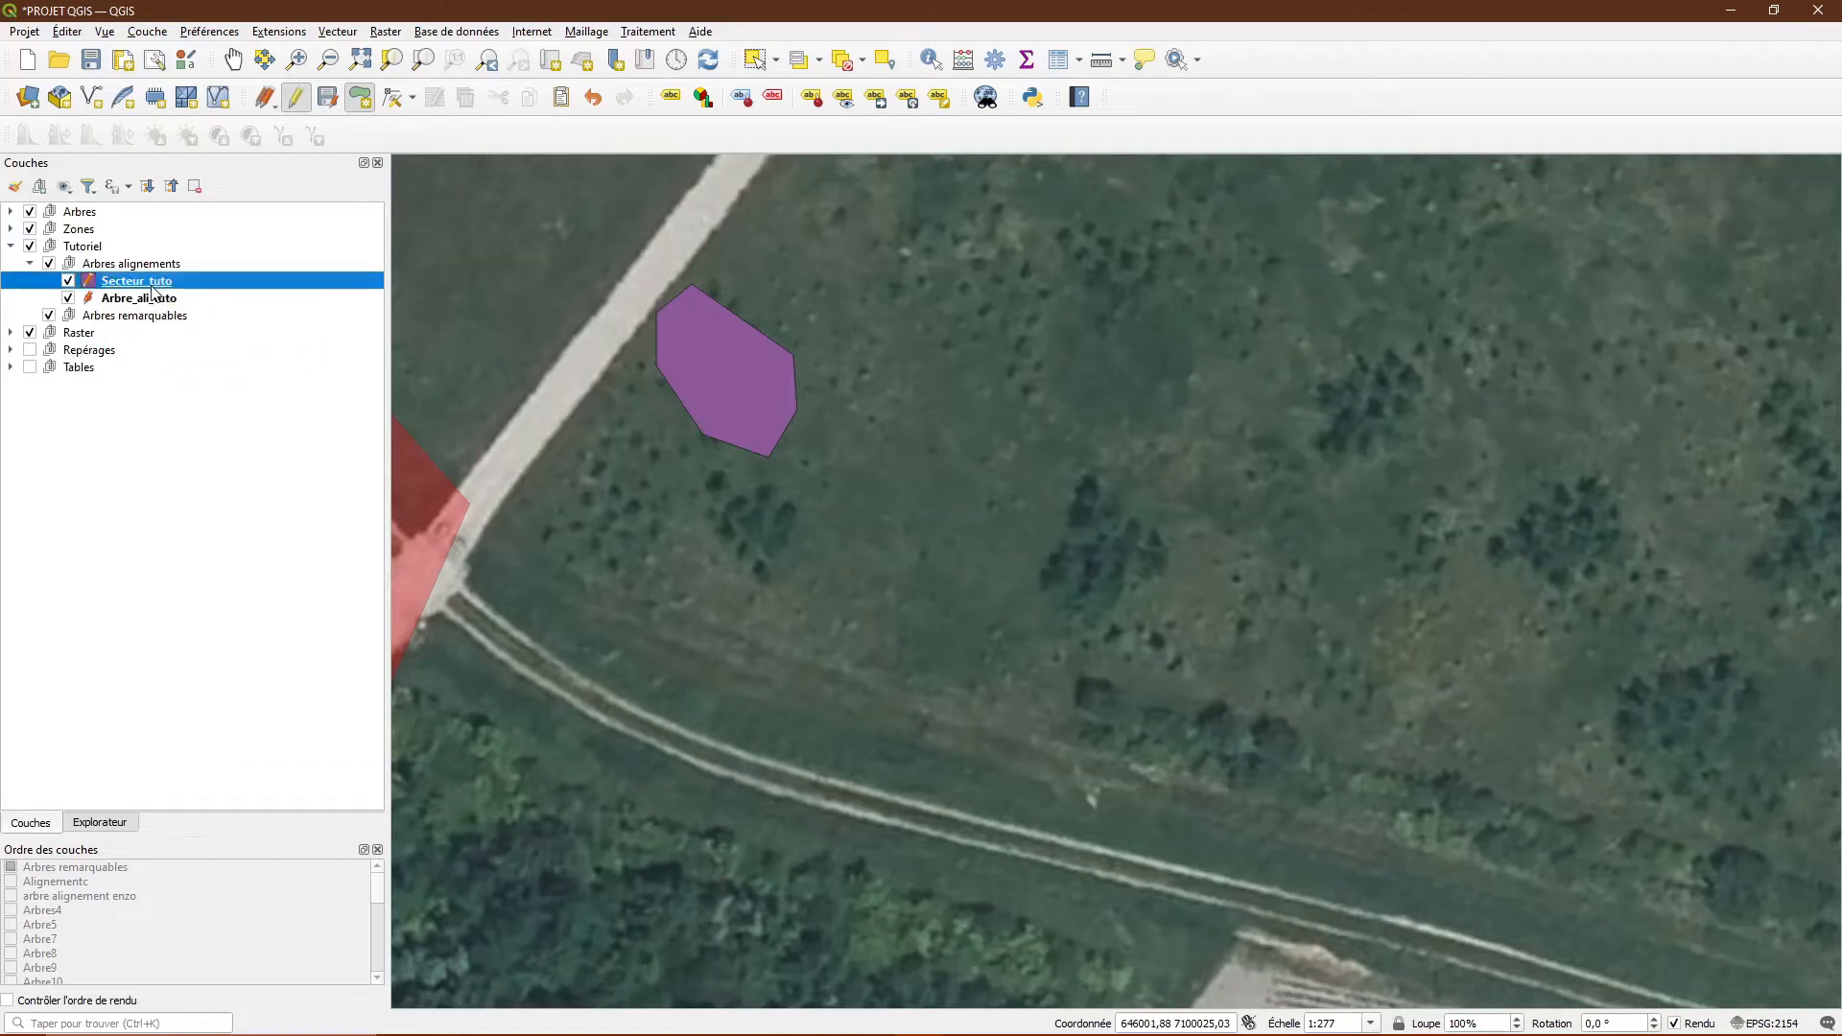
left_click_drag(154, 293, 144, 307)
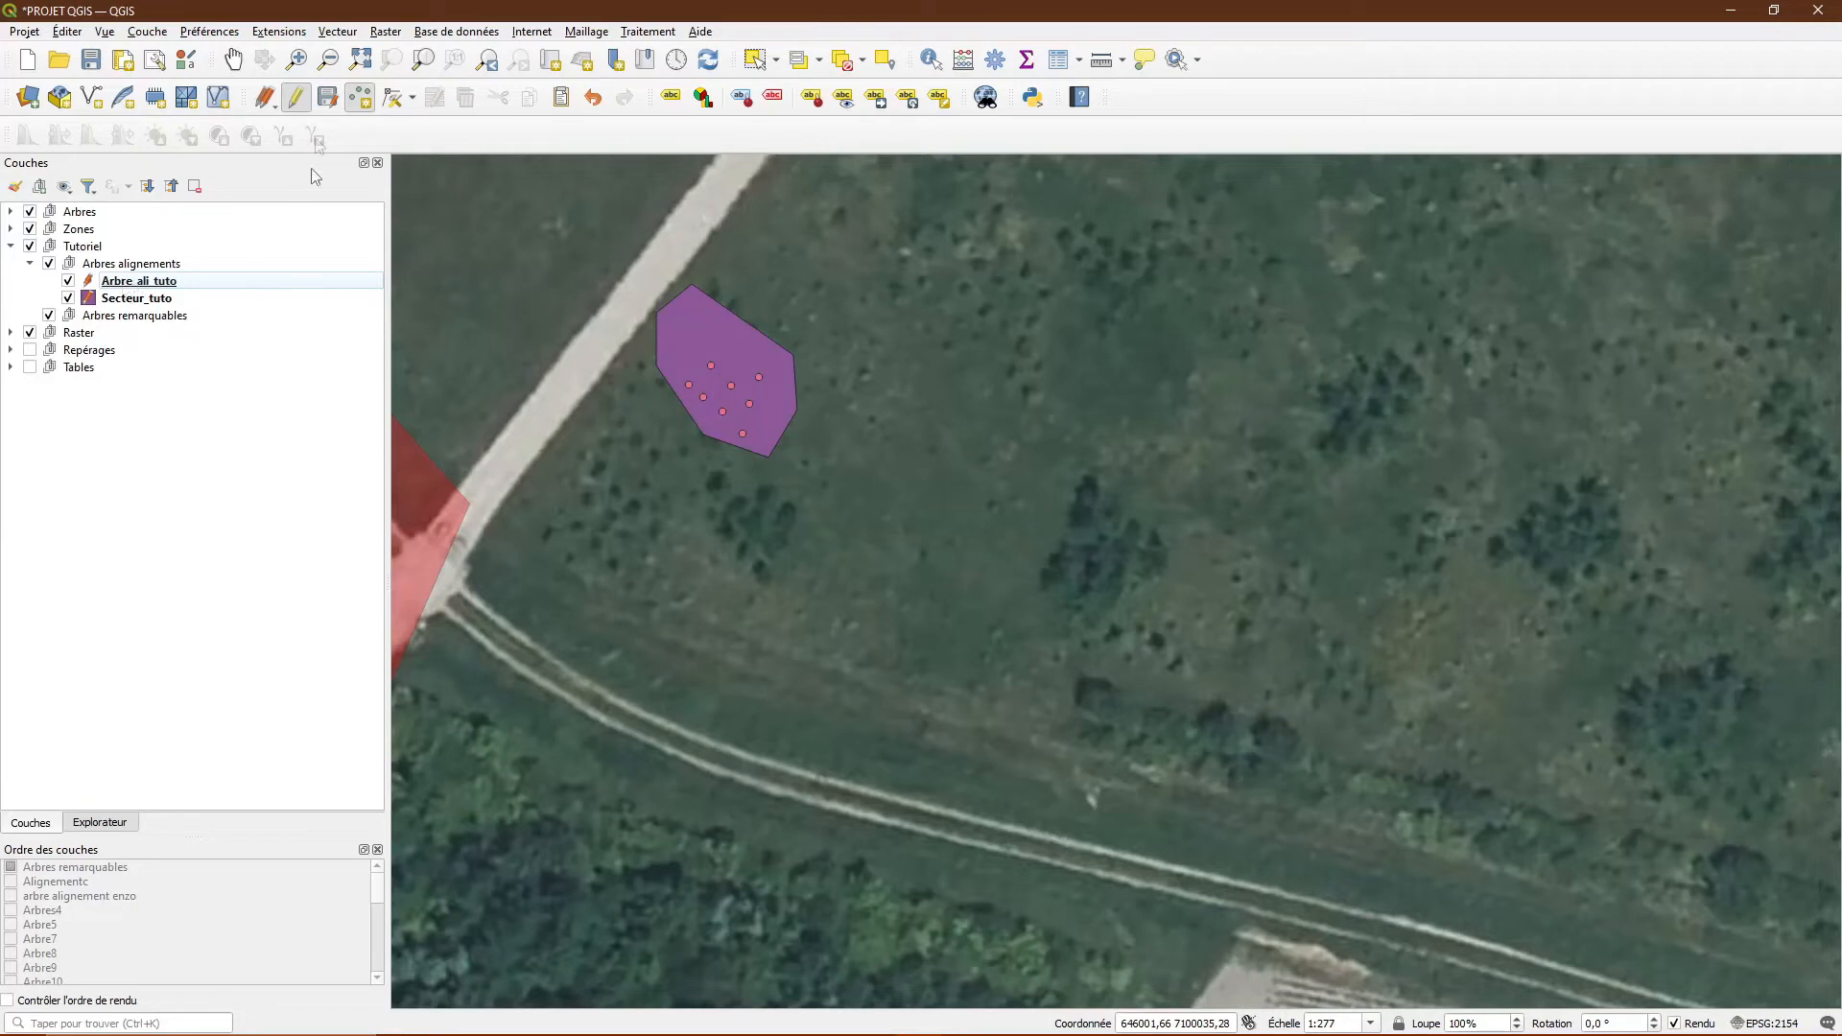
- Add one more tree point to Arbre_ali_tuto inside the purple polygon, leaving its id empty, and end editing with the changes saved
left_click(330, 97)
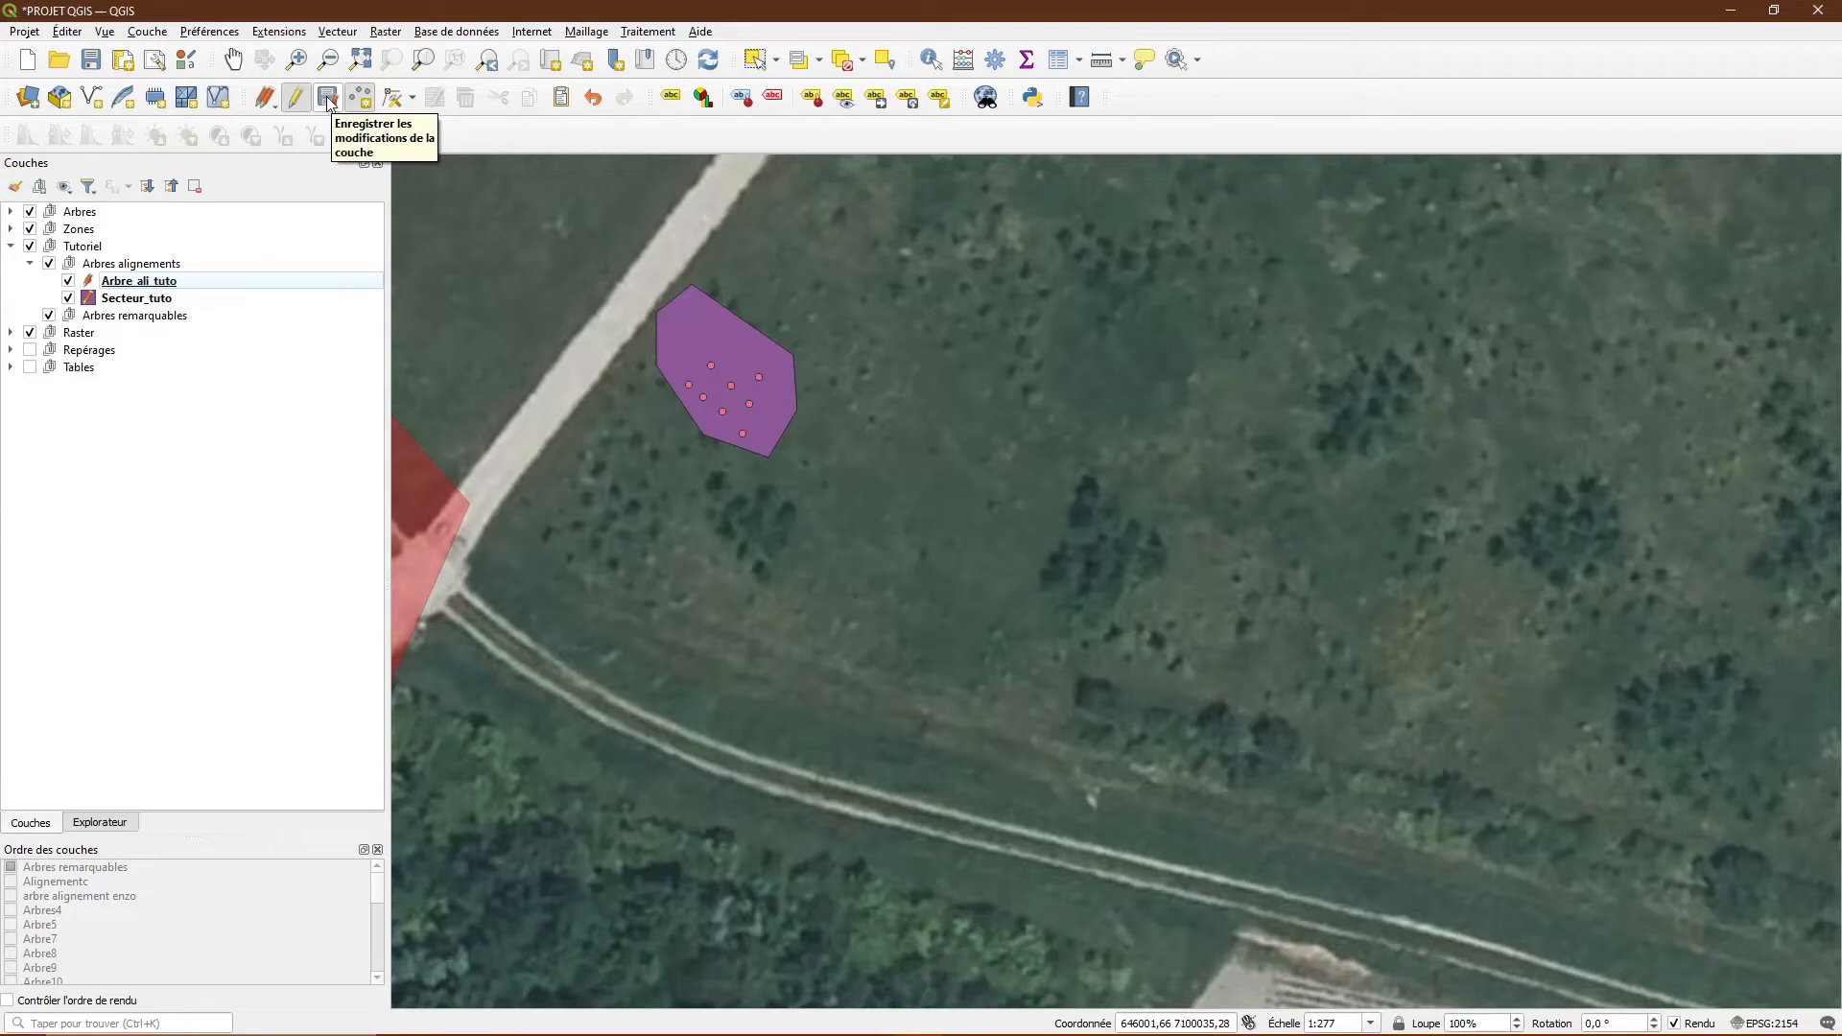
left_click(328, 100)
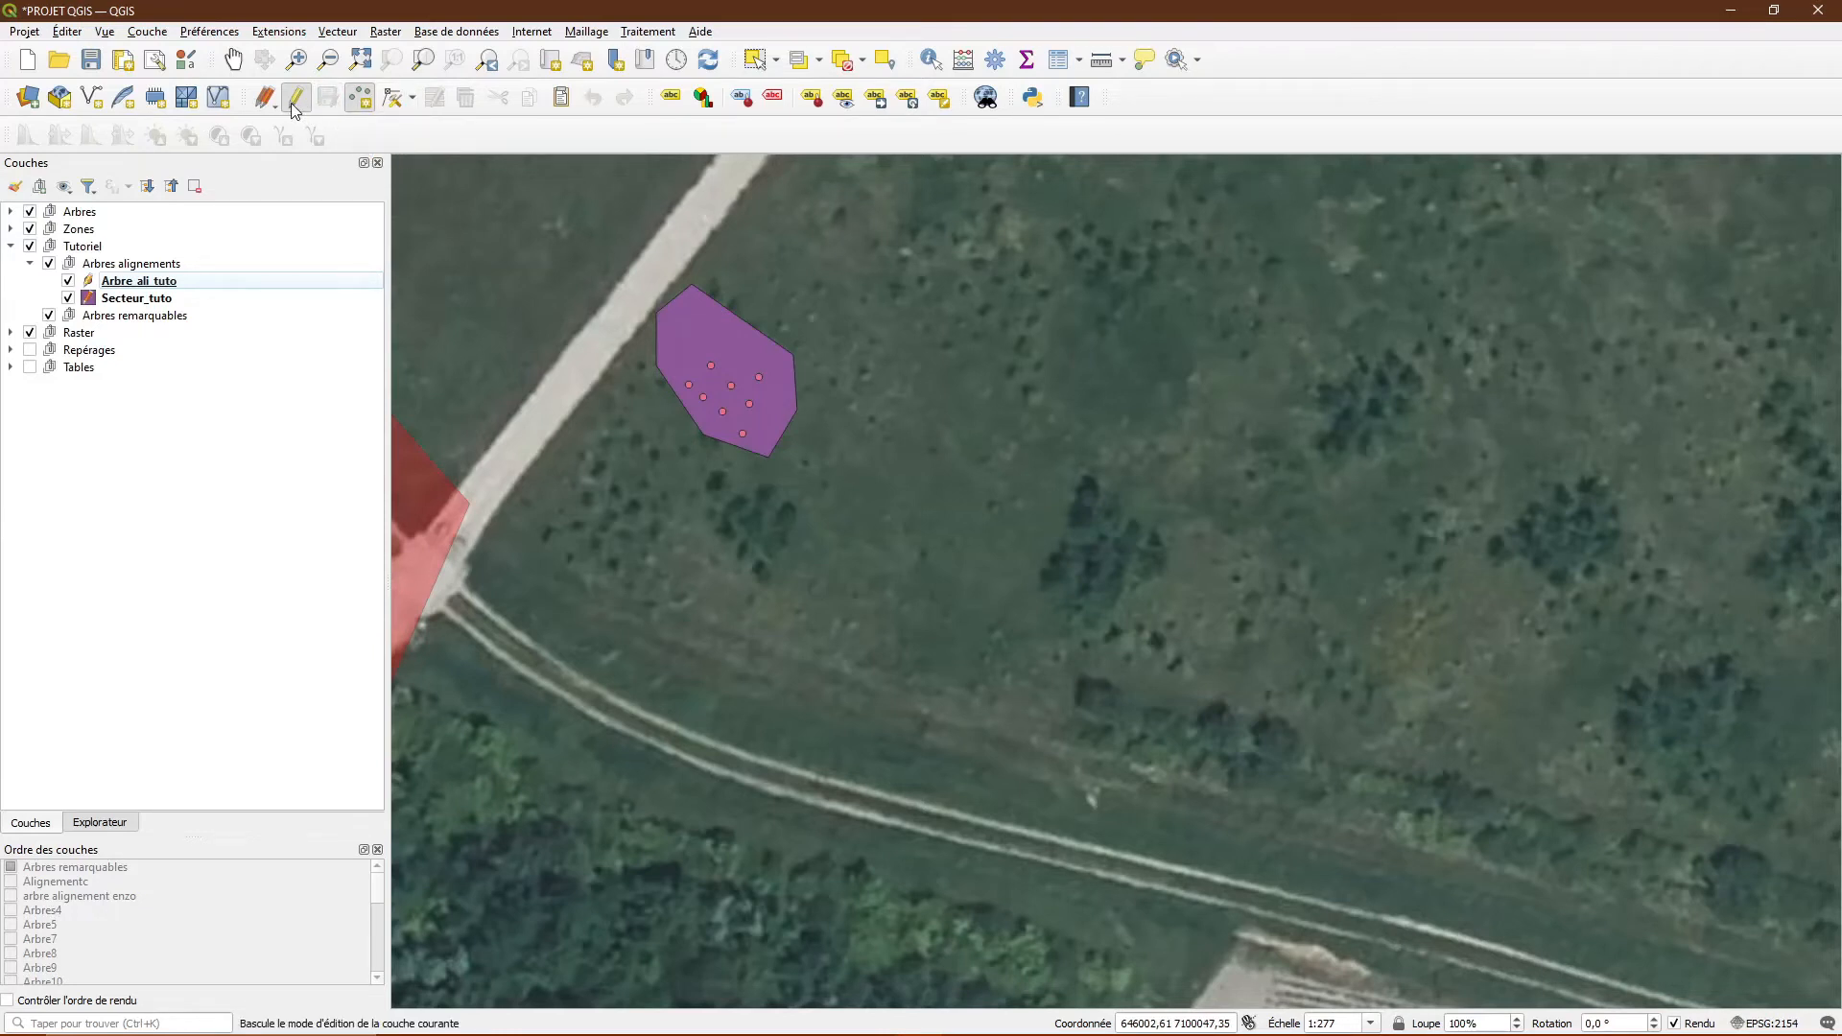
left_click(705, 399)
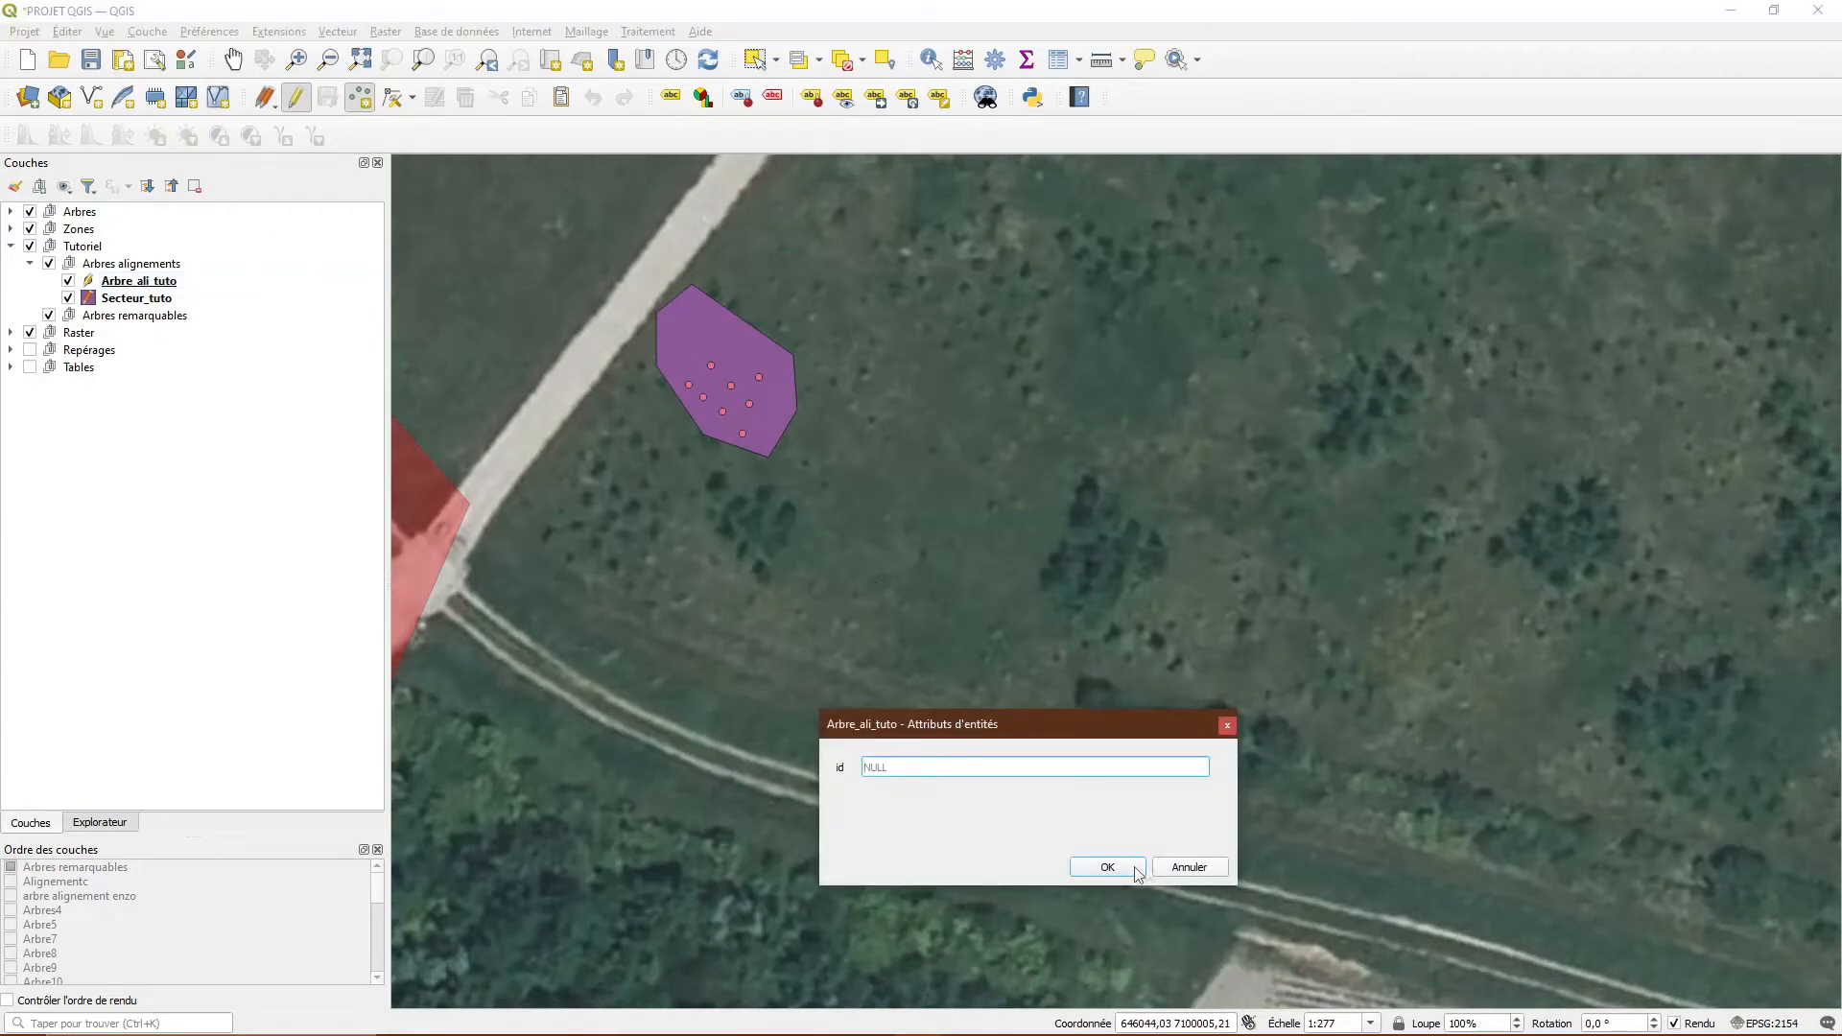
left_click(1107, 866)
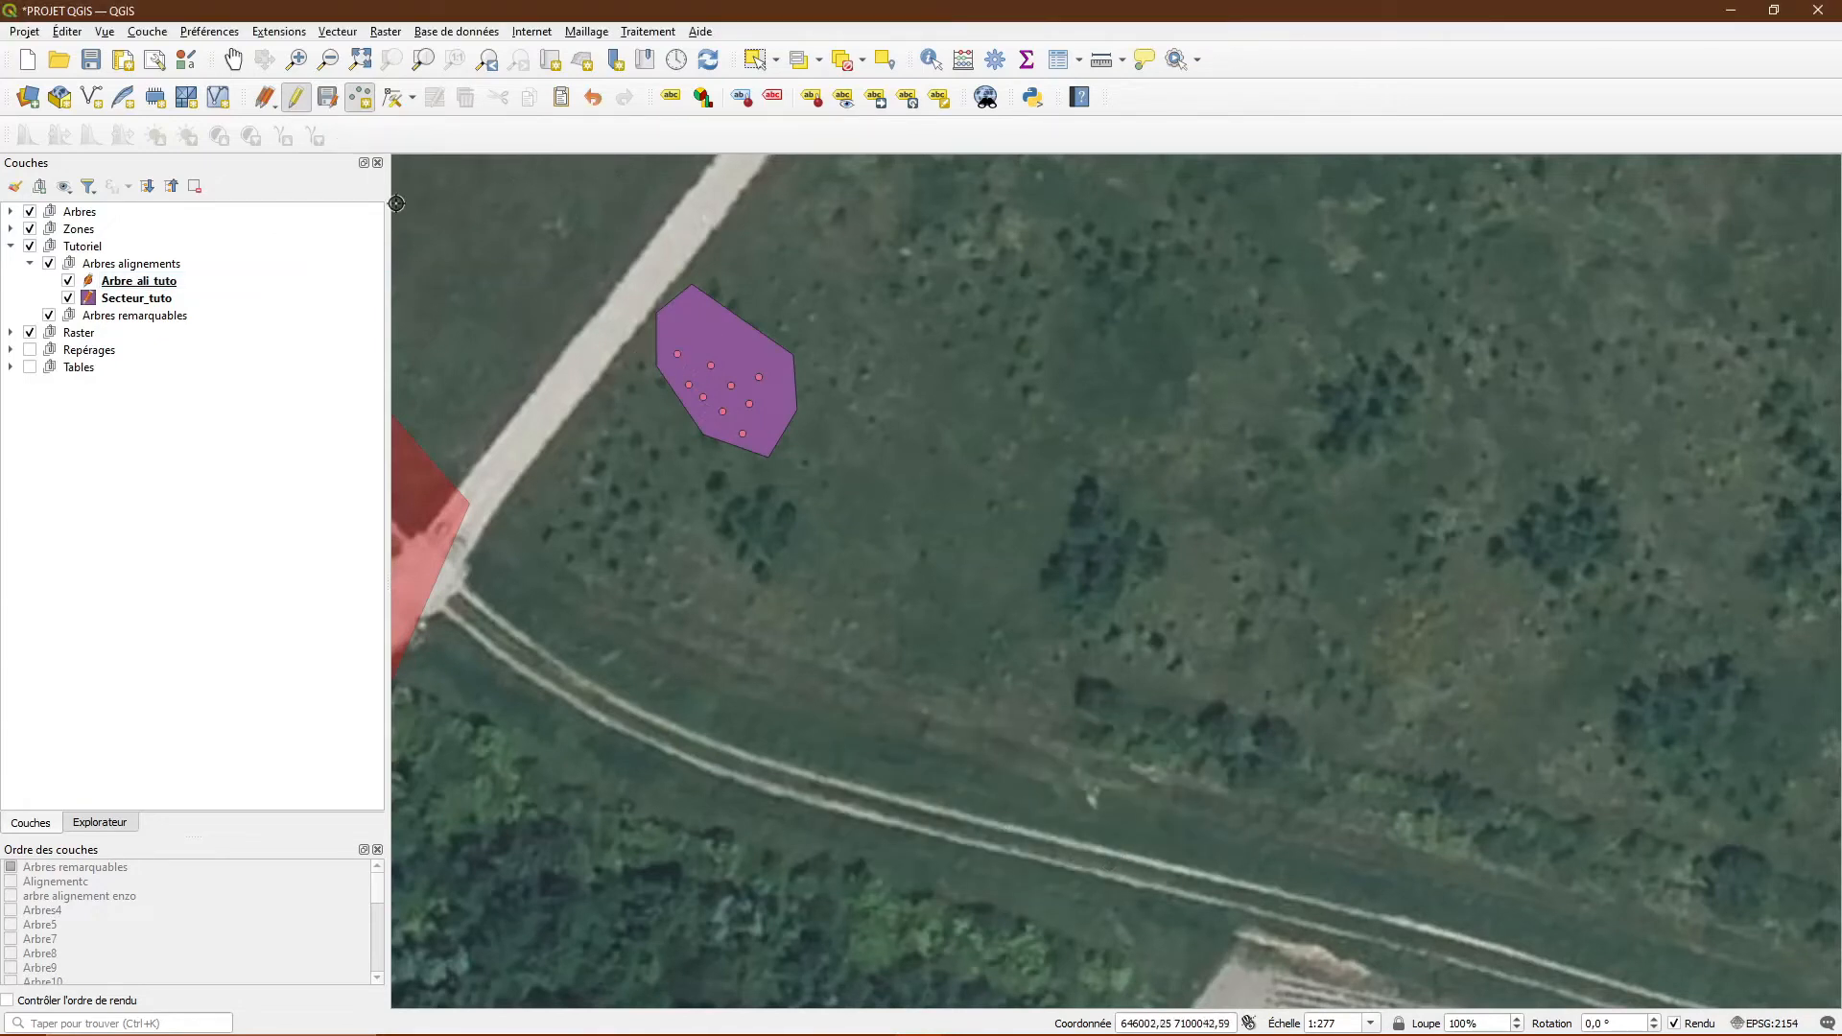
left_click(293, 100)
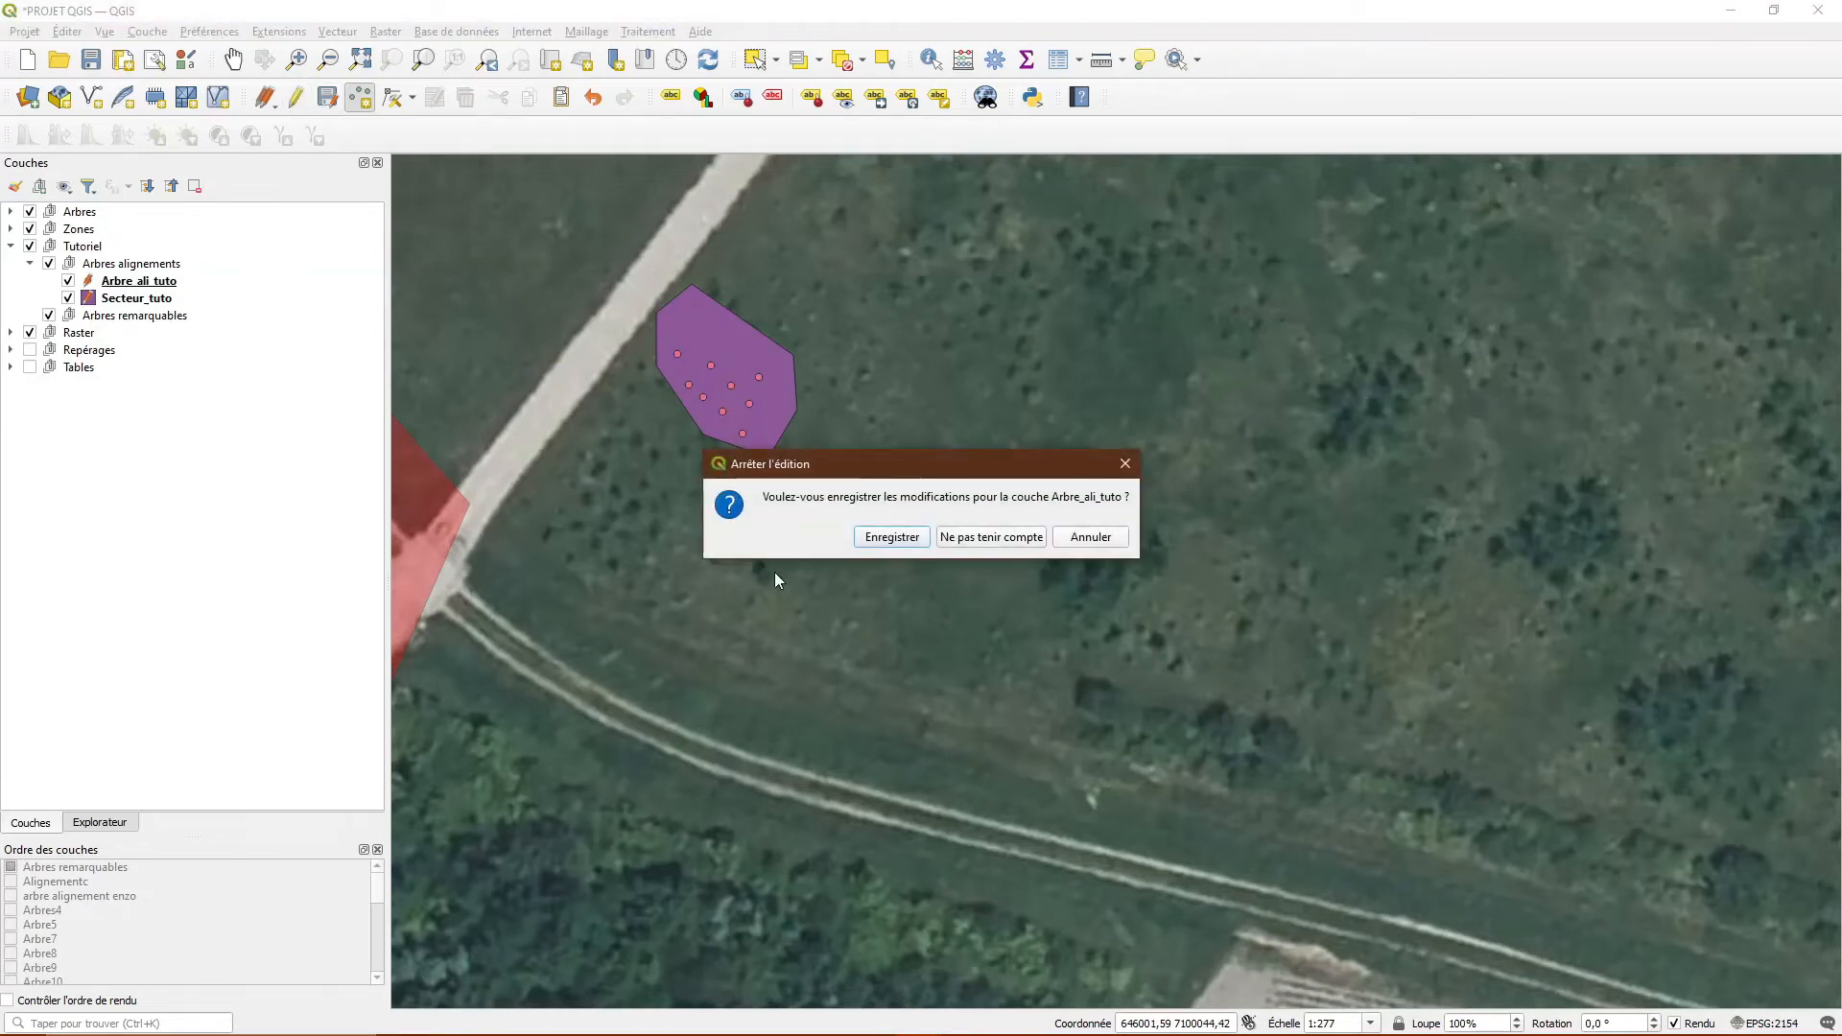
left_click(892, 539)
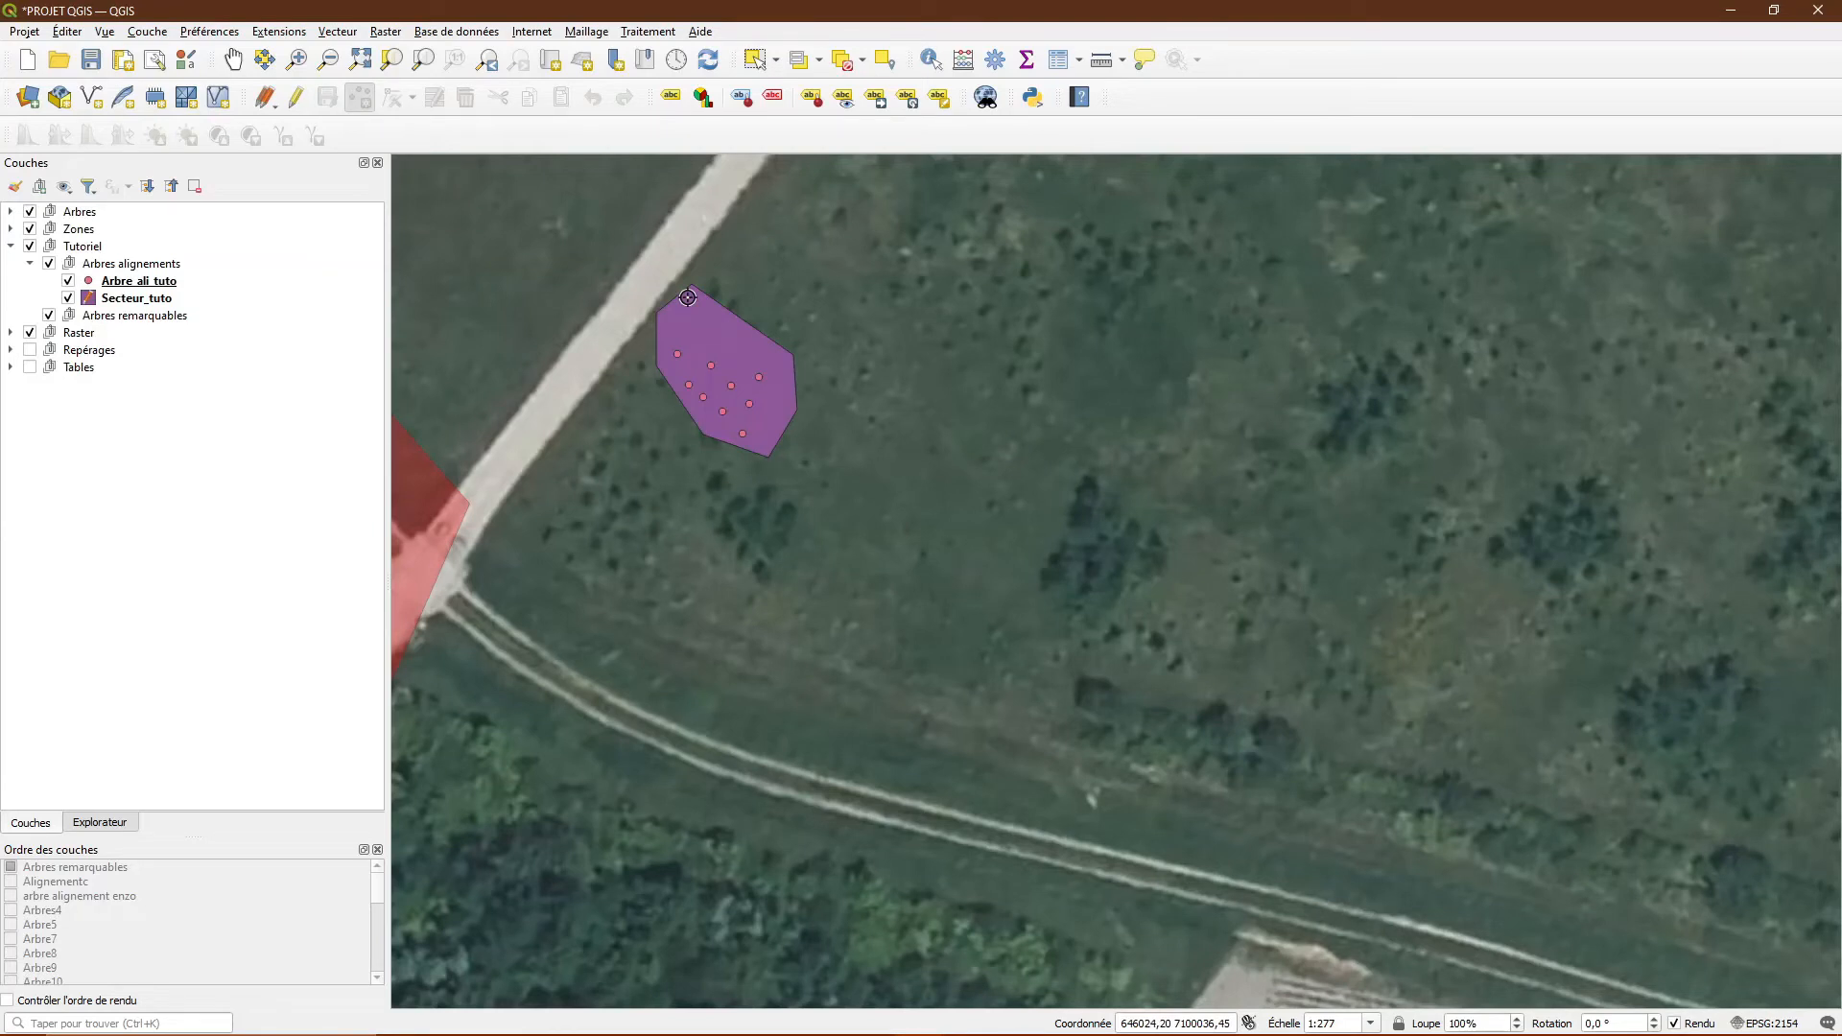
- Open the symbol editor for Arbre_ali_tuto and compare the settings of its Symbole and Symbole simple levels
right_click(155, 282)
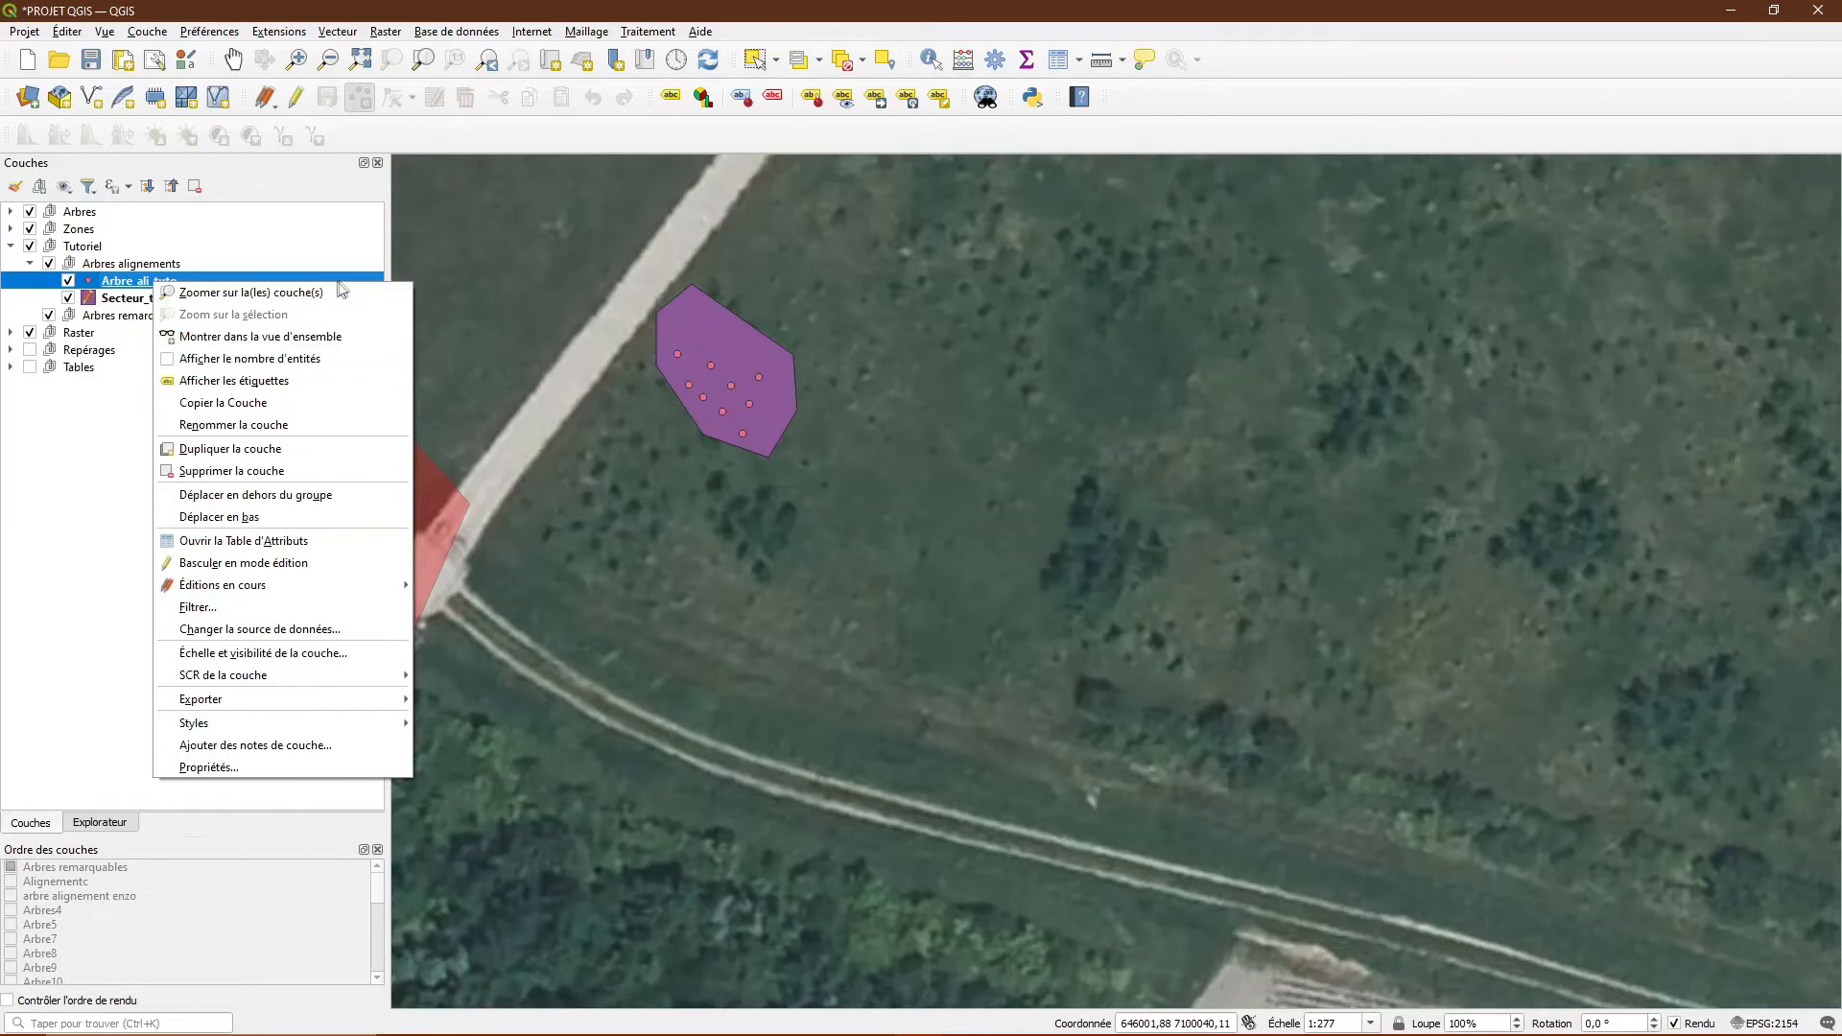
mouse_move(301, 727)
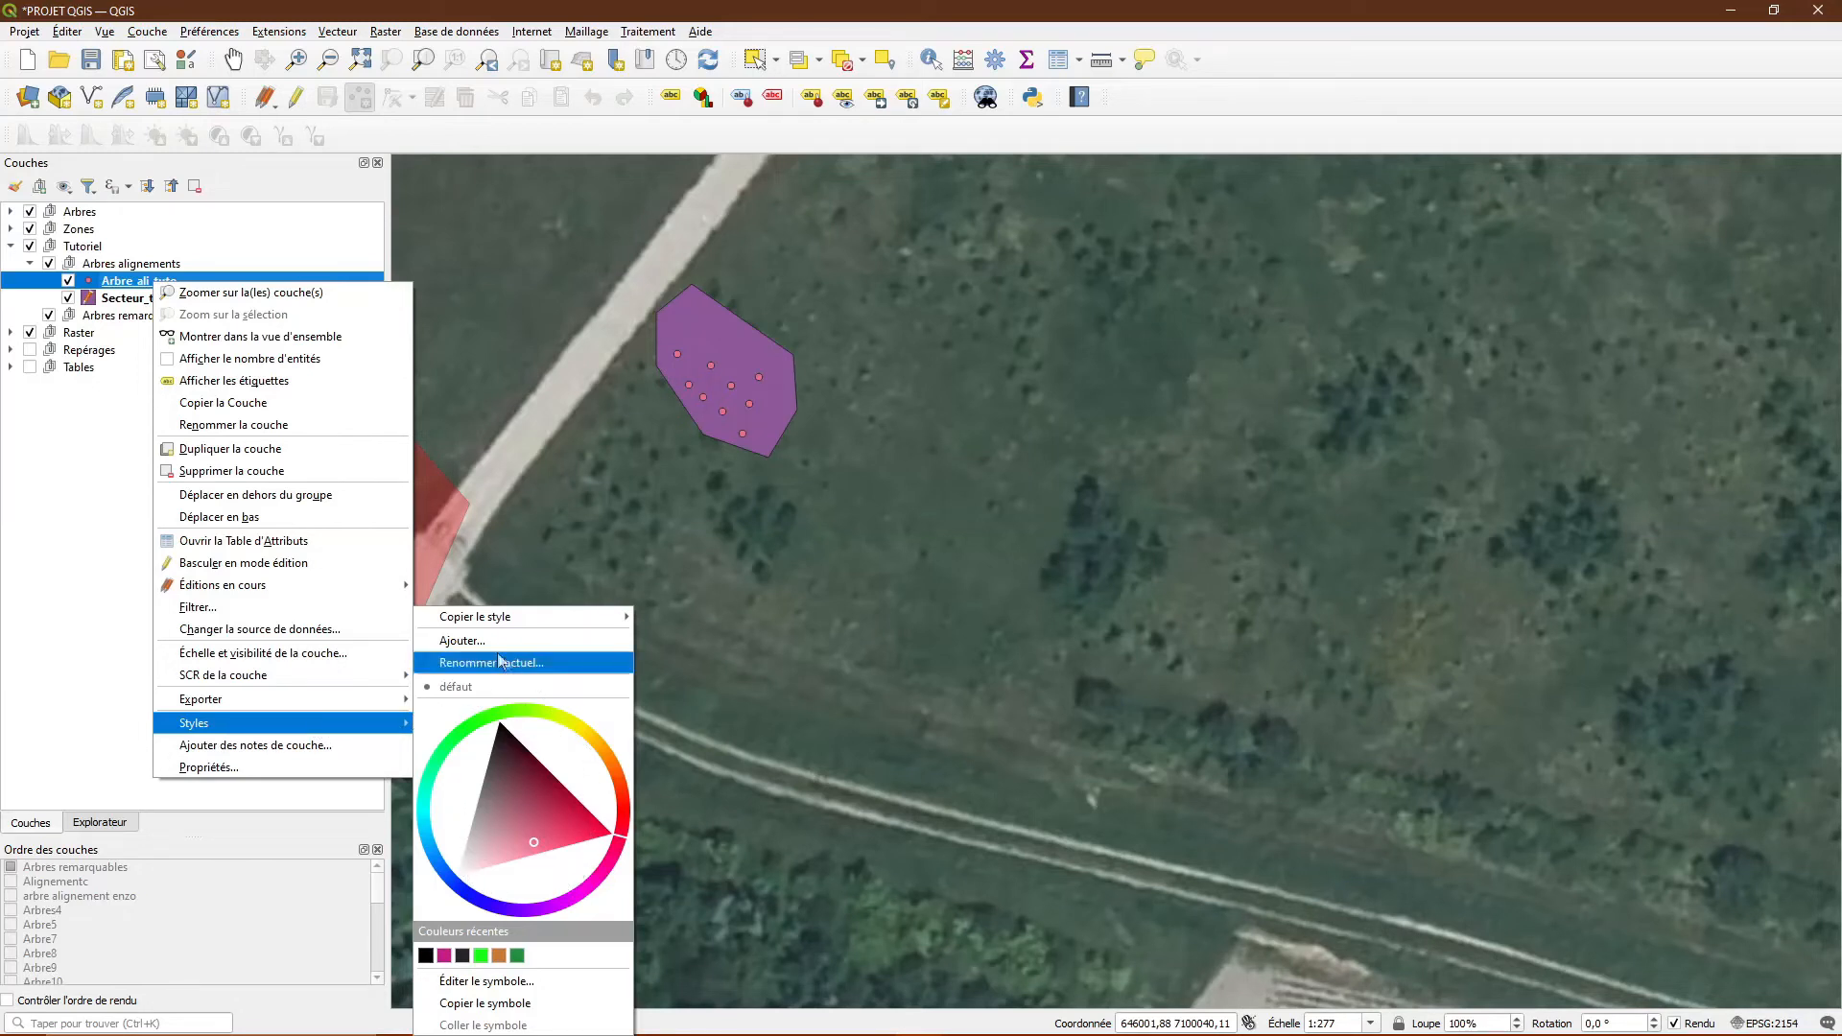
left_click(485, 982)
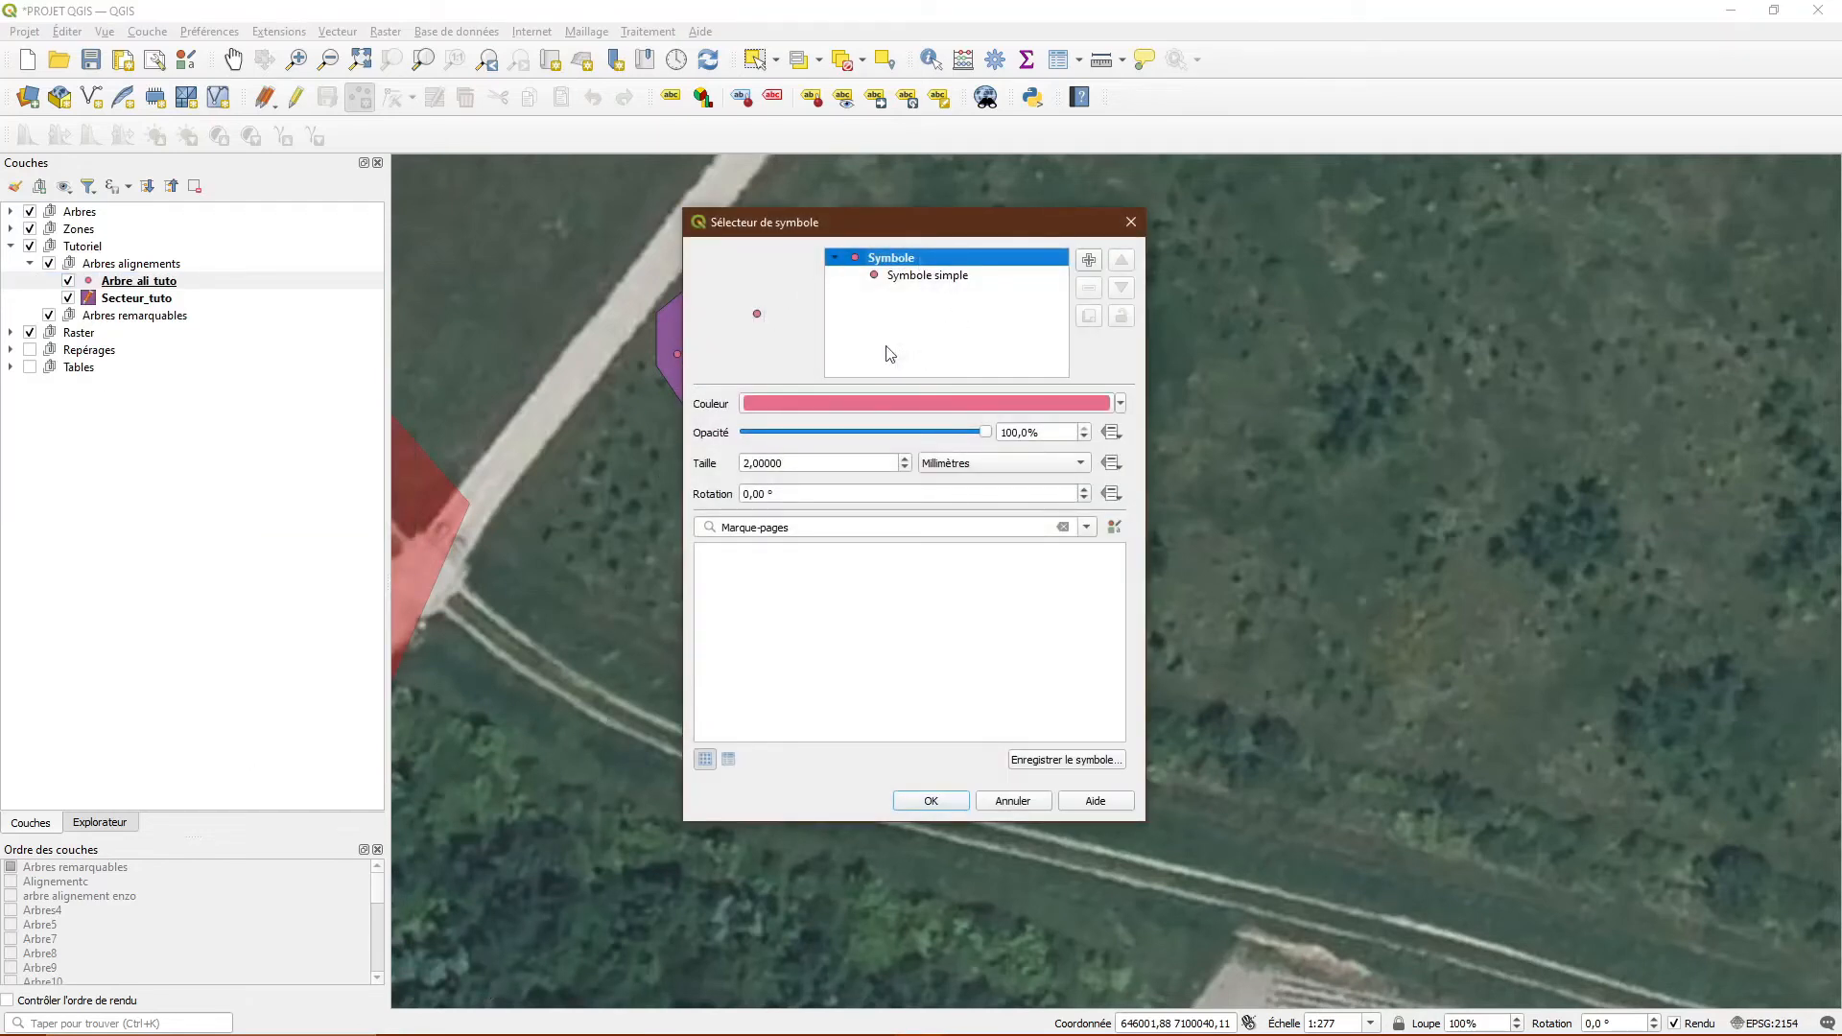
left_click(901, 278)
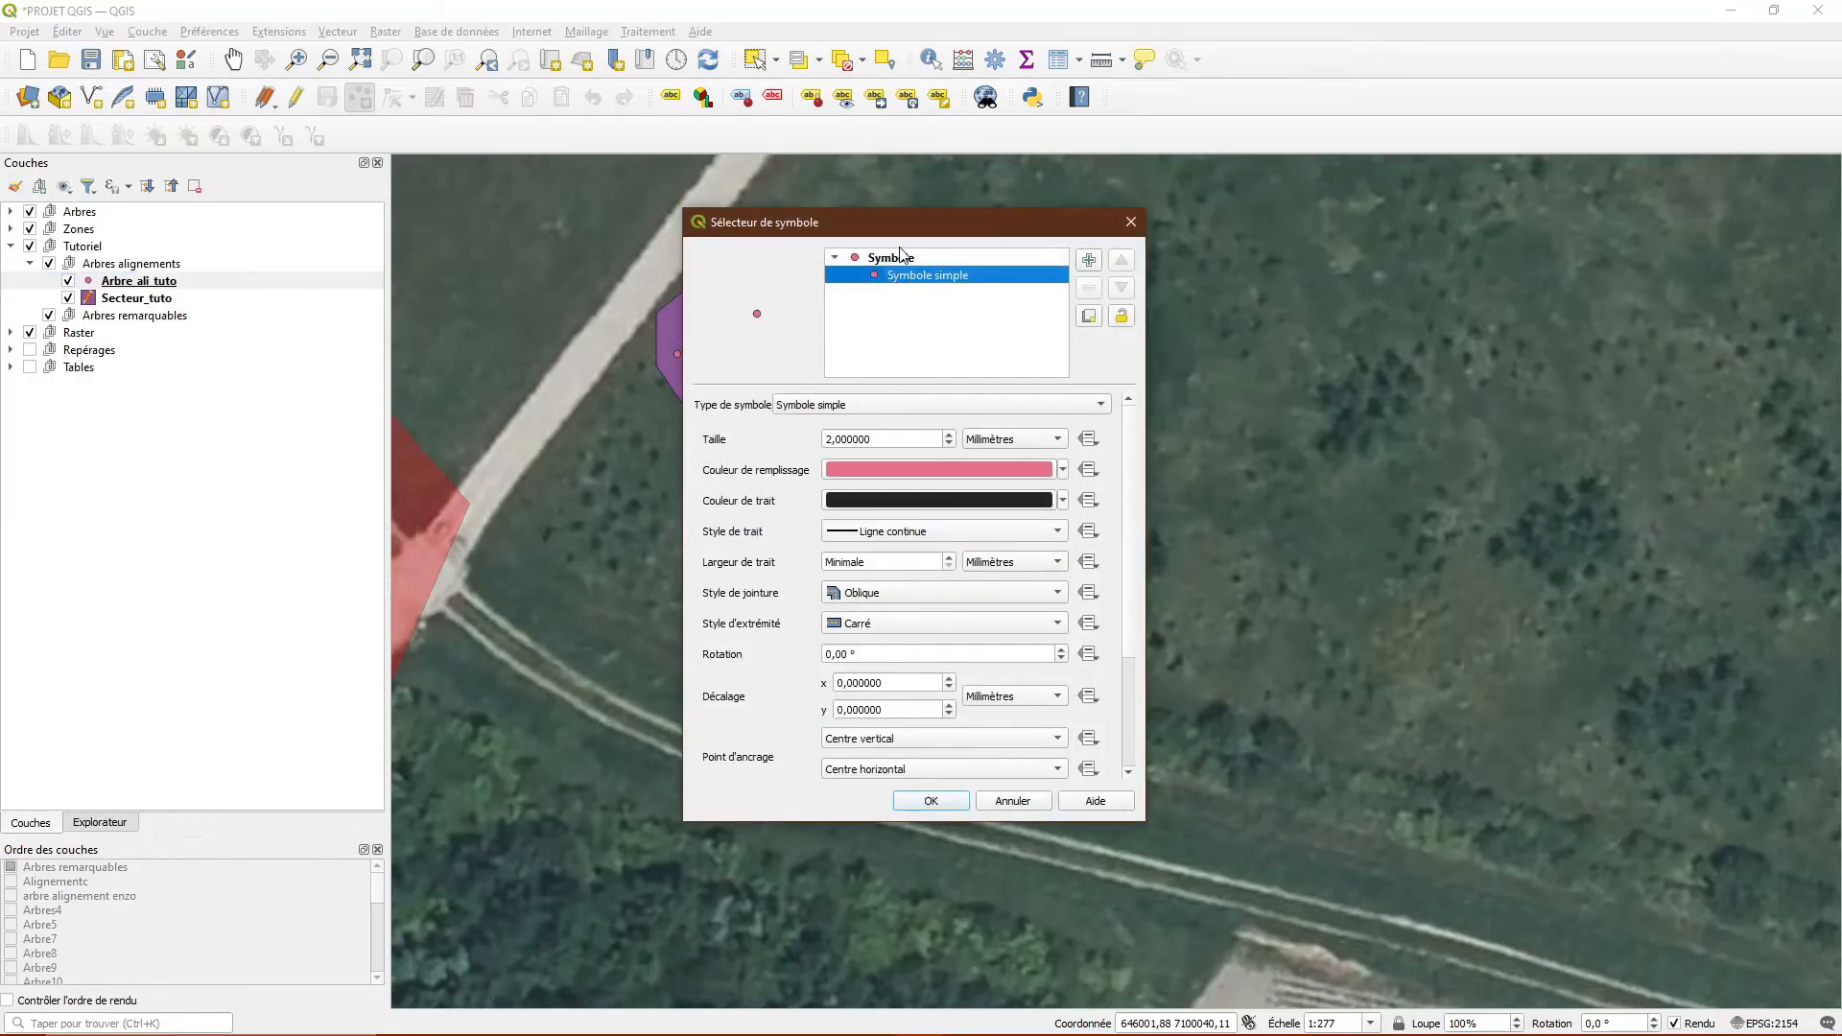
left_click(899, 254)
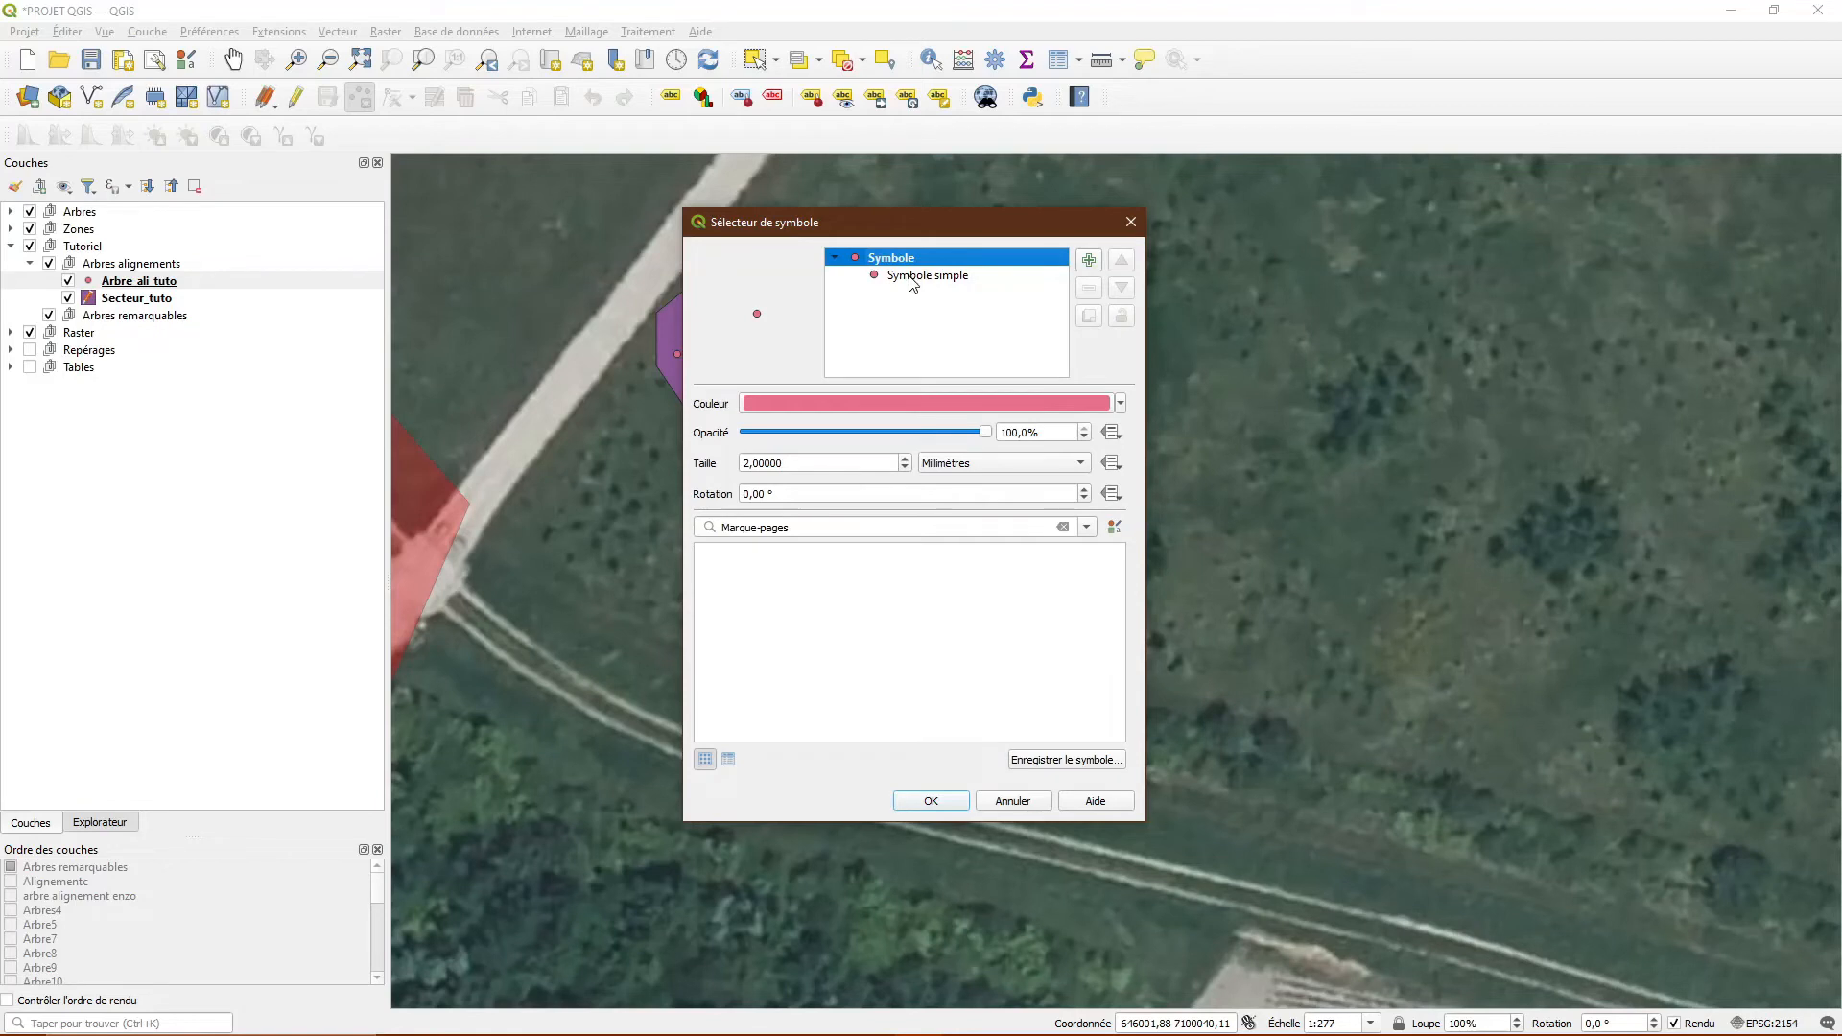
left_click(911, 278)
left_click(906, 257)
- Try adding a second Symbole simple layer to the tree symbol, and remove it again
left_click(1088, 260)
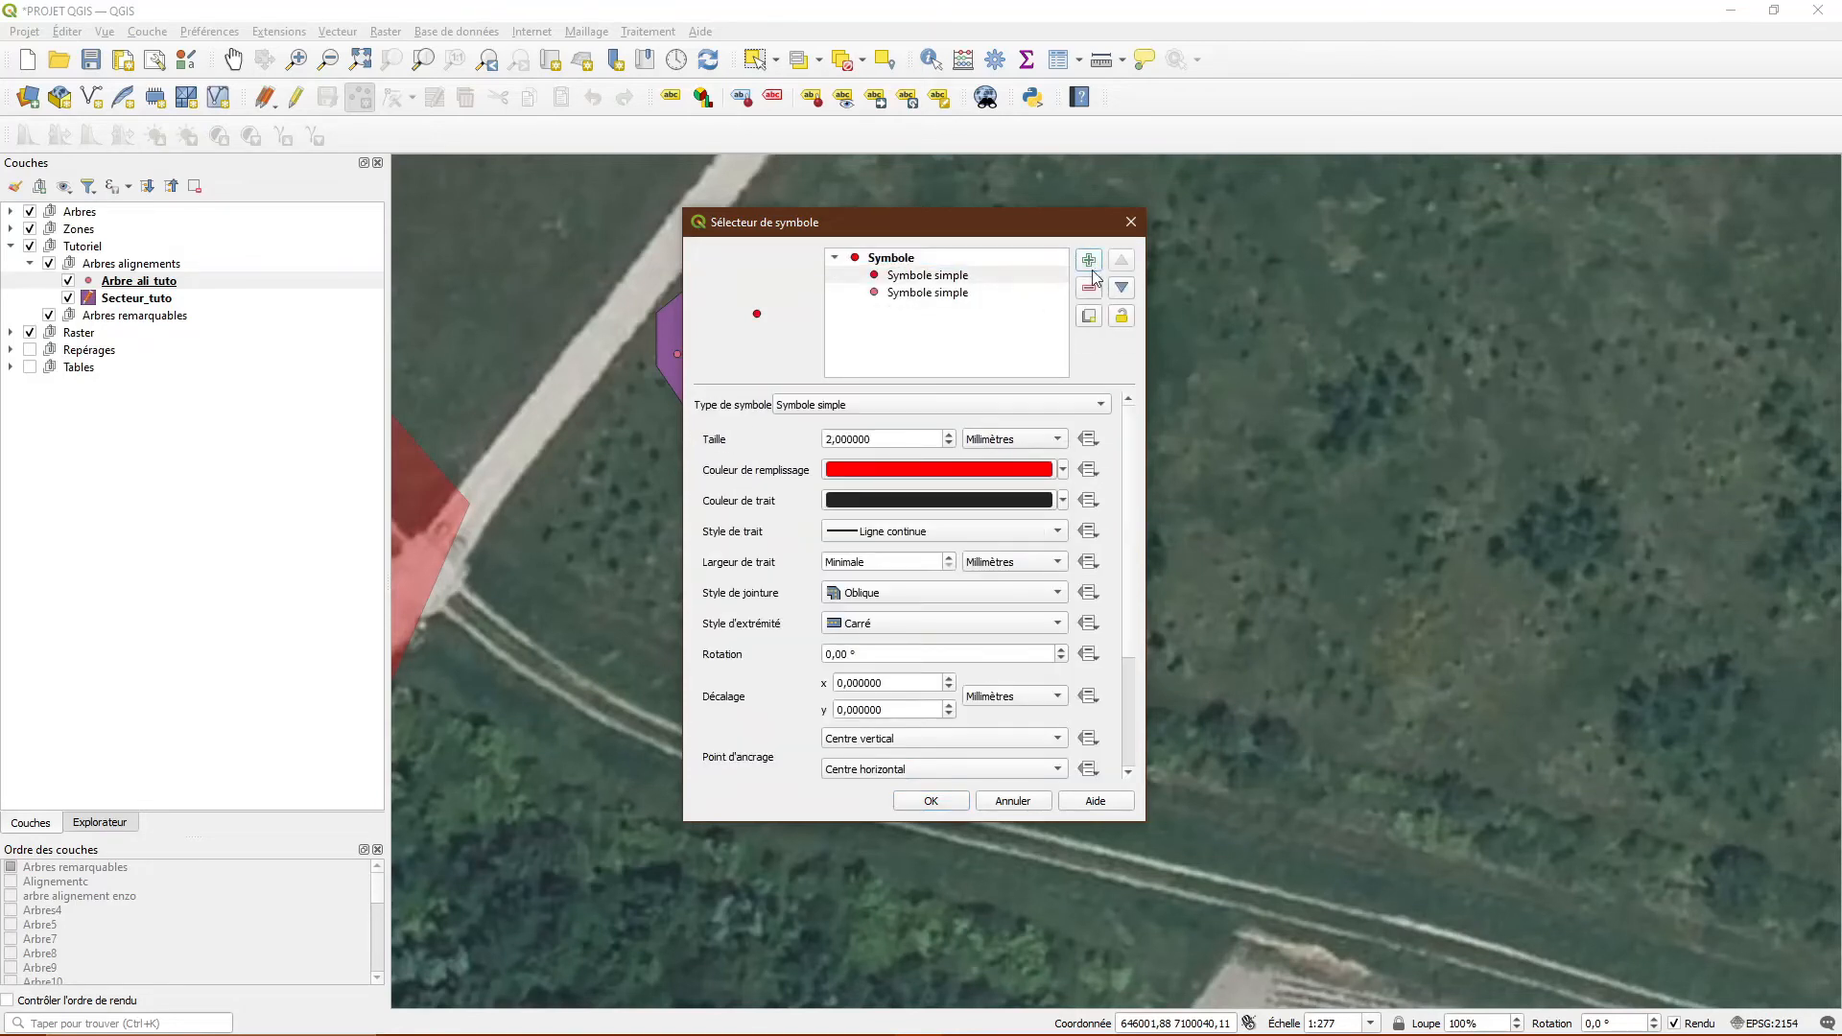
left_click(900, 277)
left_click(876, 259)
left_click(888, 276)
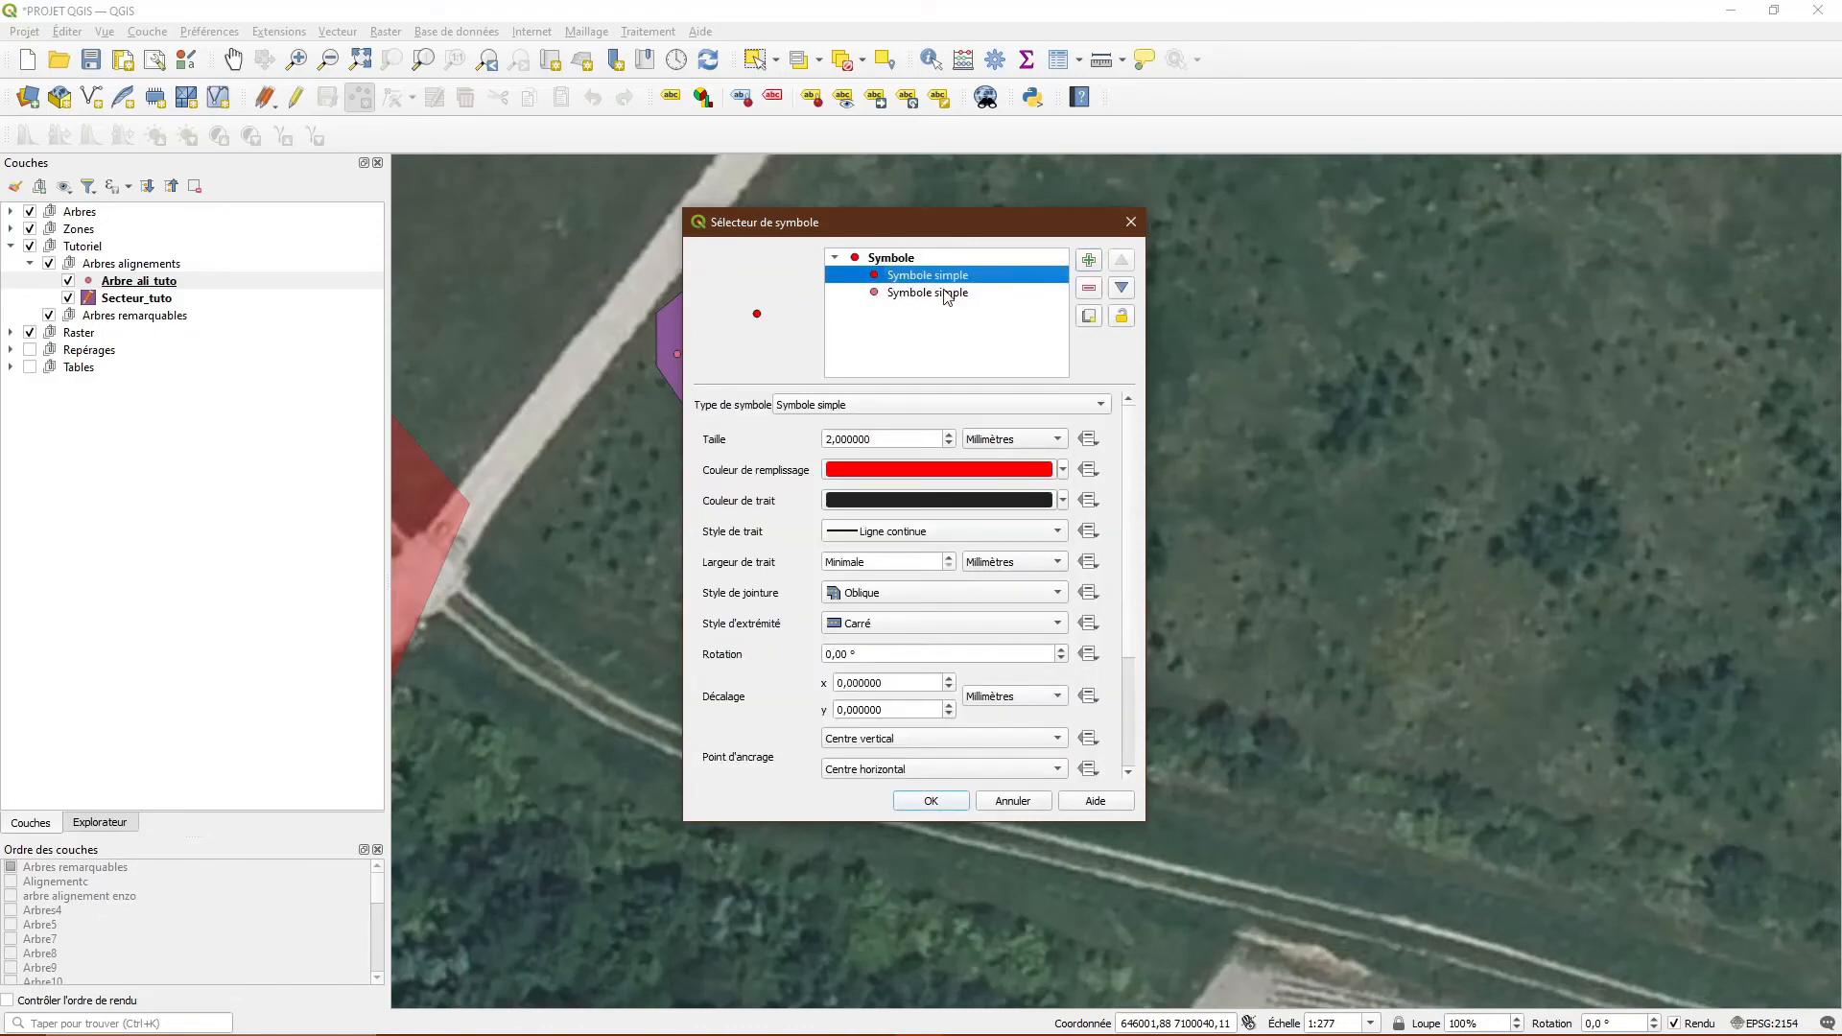
left_click_drag(1018, 240, 1138, 241)
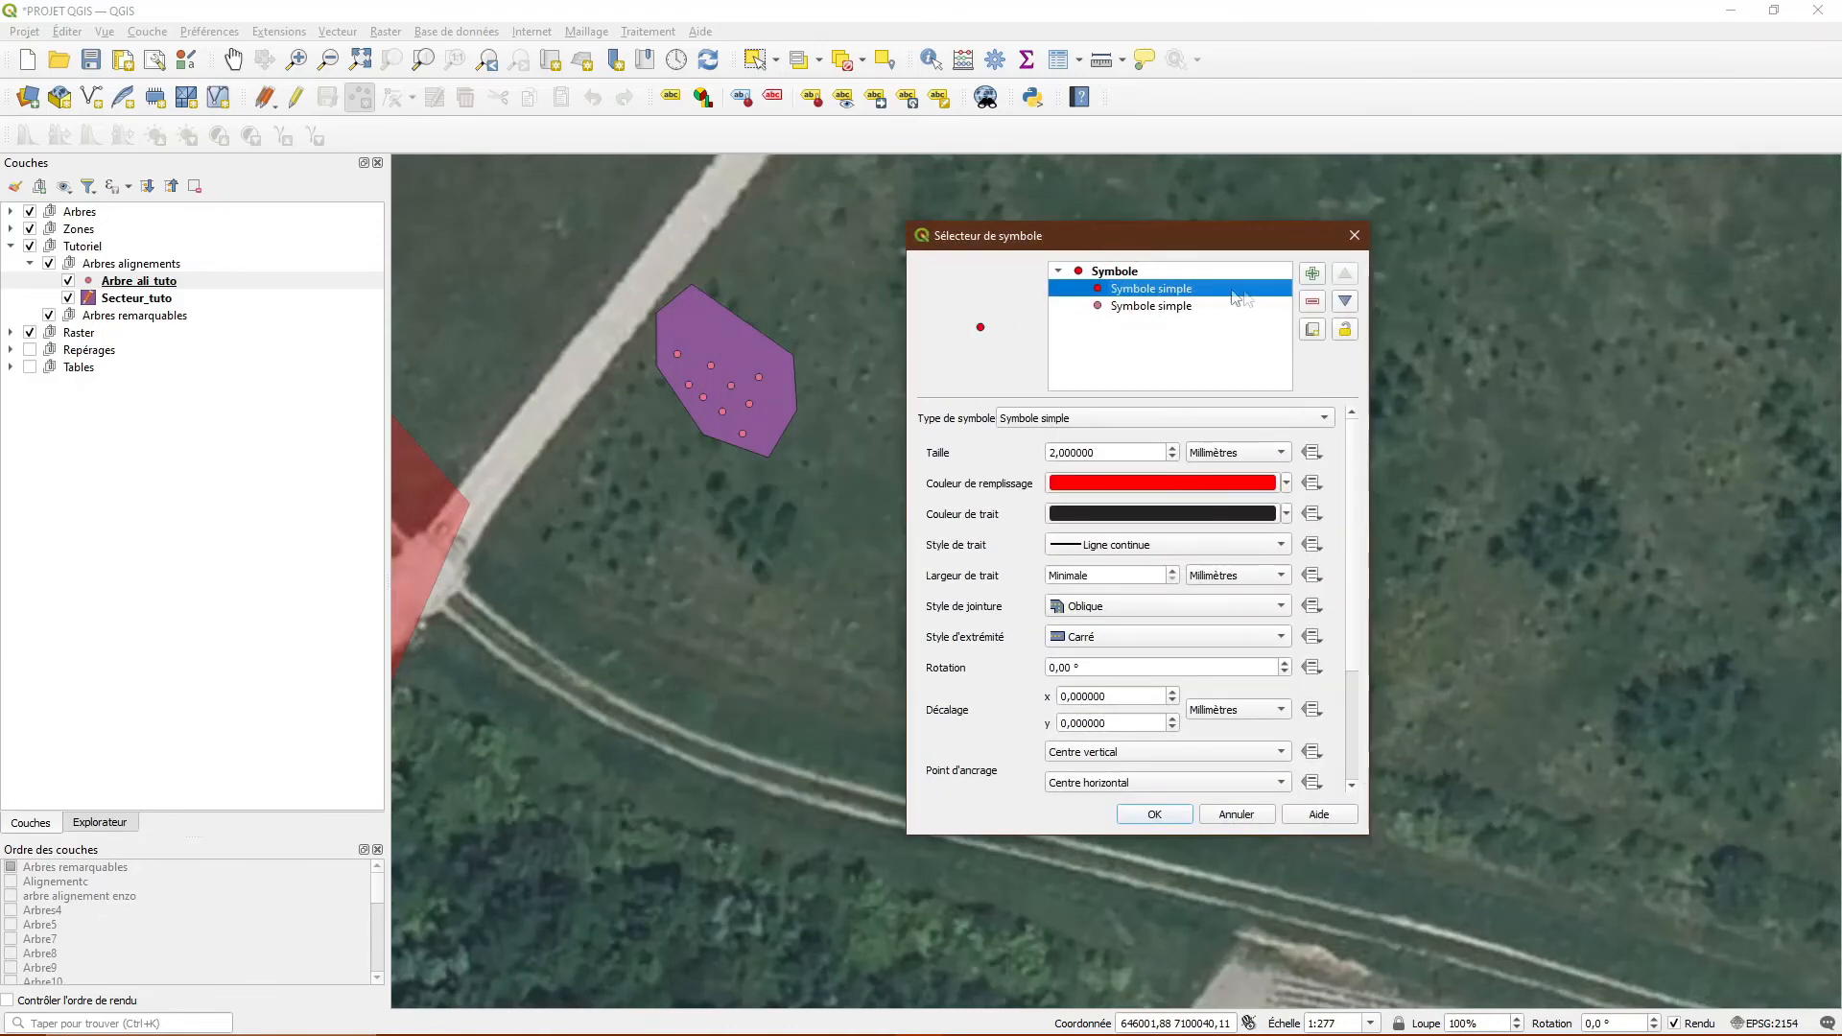
left_click(1310, 303)
- Set the fill colour of the tree points' Symbole simple to dark green
left_click(1113, 292)
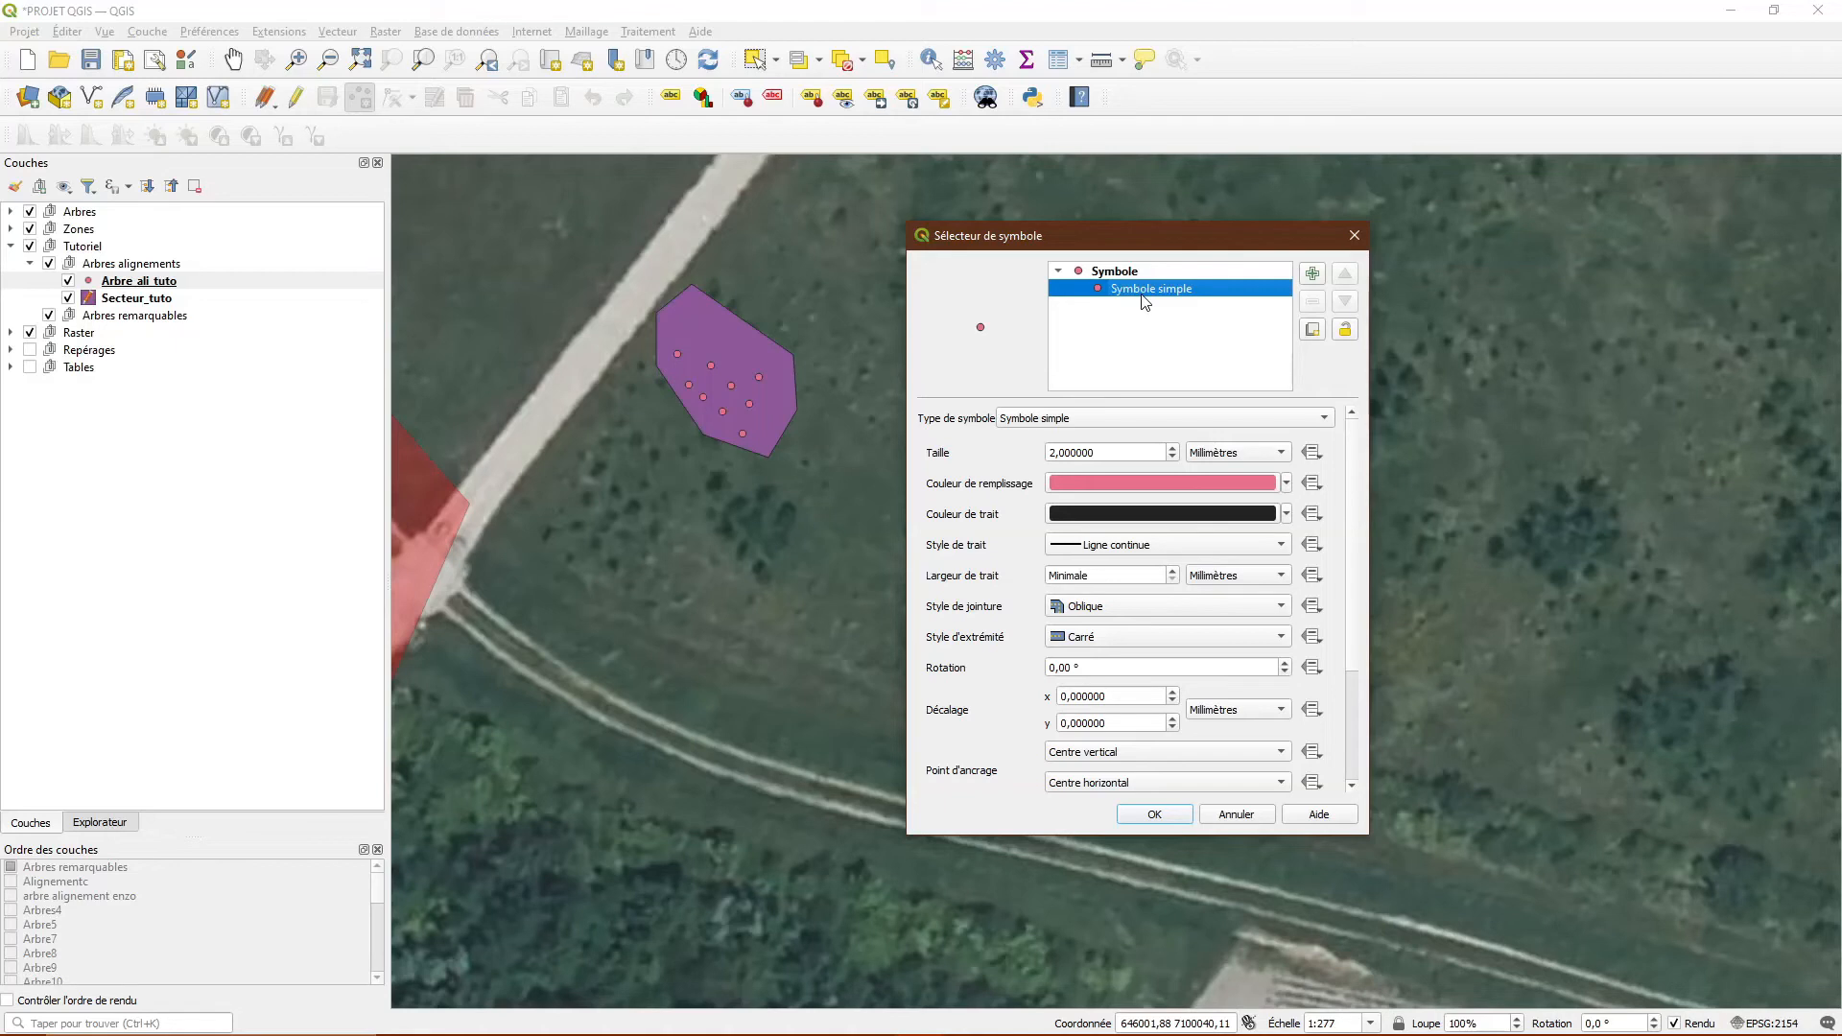
left_click(1103, 484)
left_click_drag(767, 470, 786, 518)
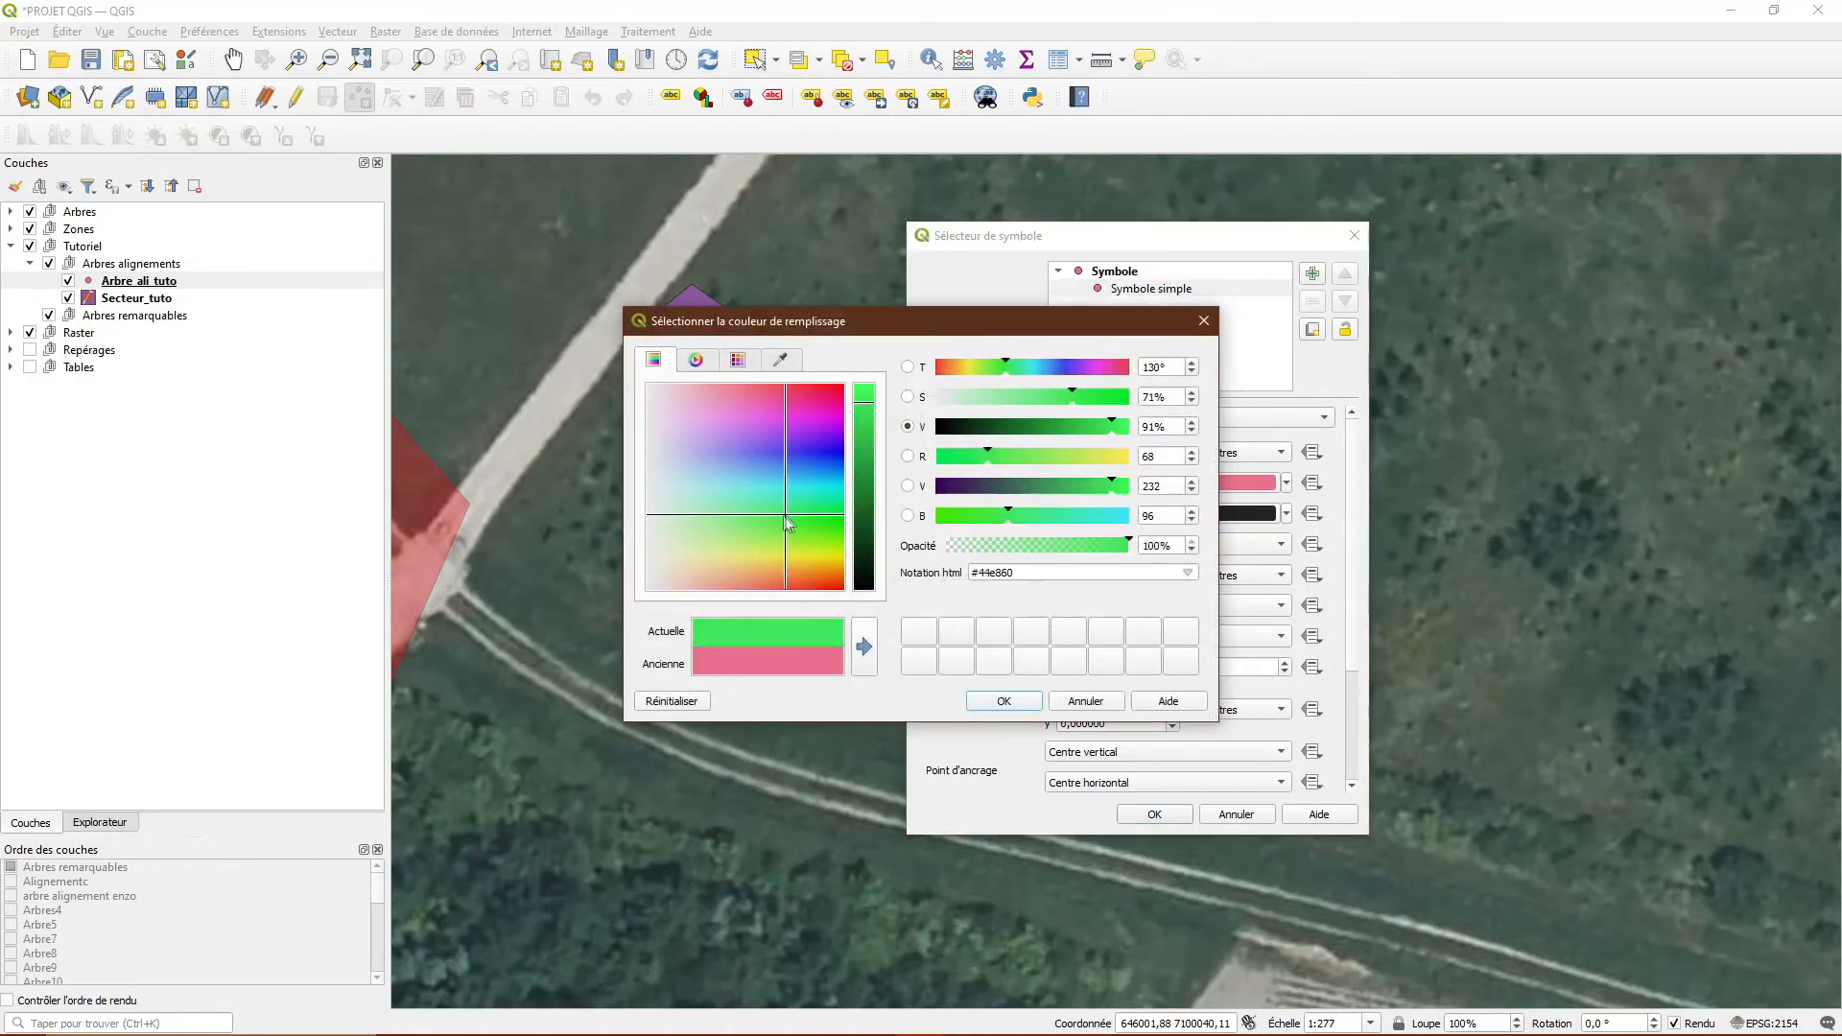
mouse_move(1028, 429)
left_mouse_down()
mouse_move(1046, 437)
mouse_move(1032, 430)
left_mouse_up()
left_click(1004, 701)
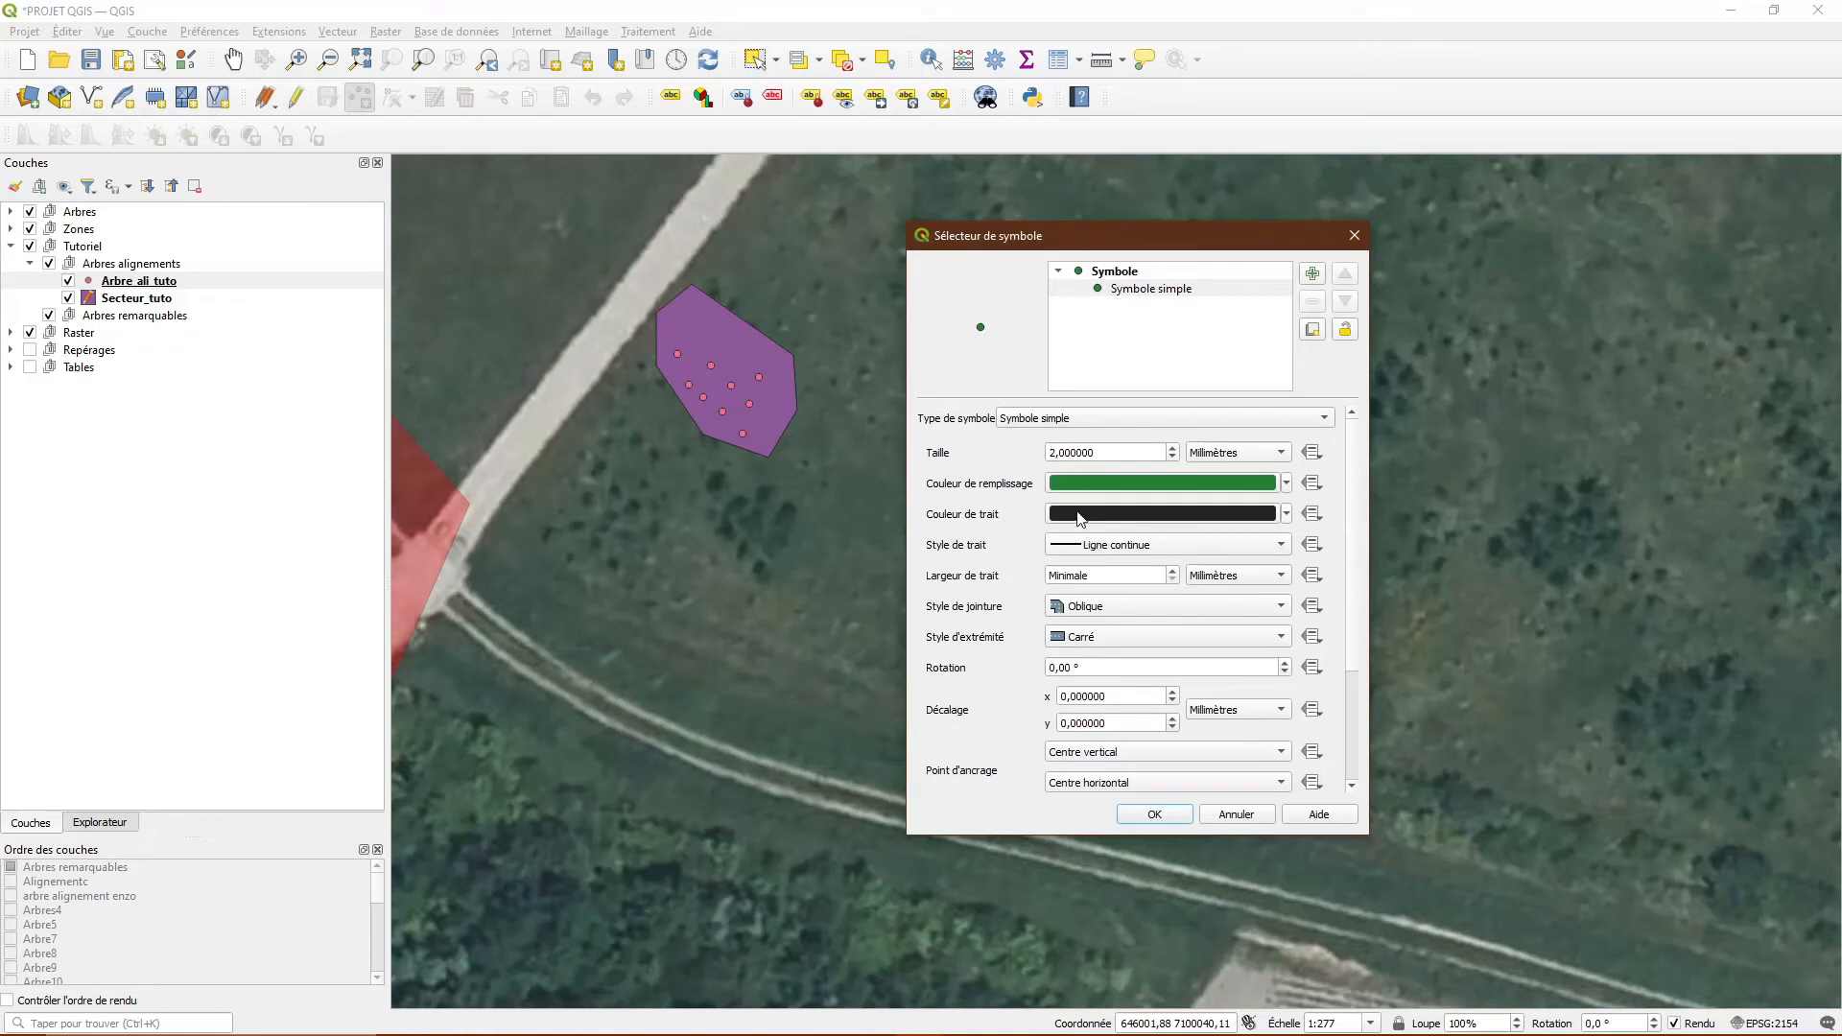
- Review the tree symbol's stroke colour, try the Pas de ligne stroke style and return it to Ligne continue
mouse_move(1078, 519)
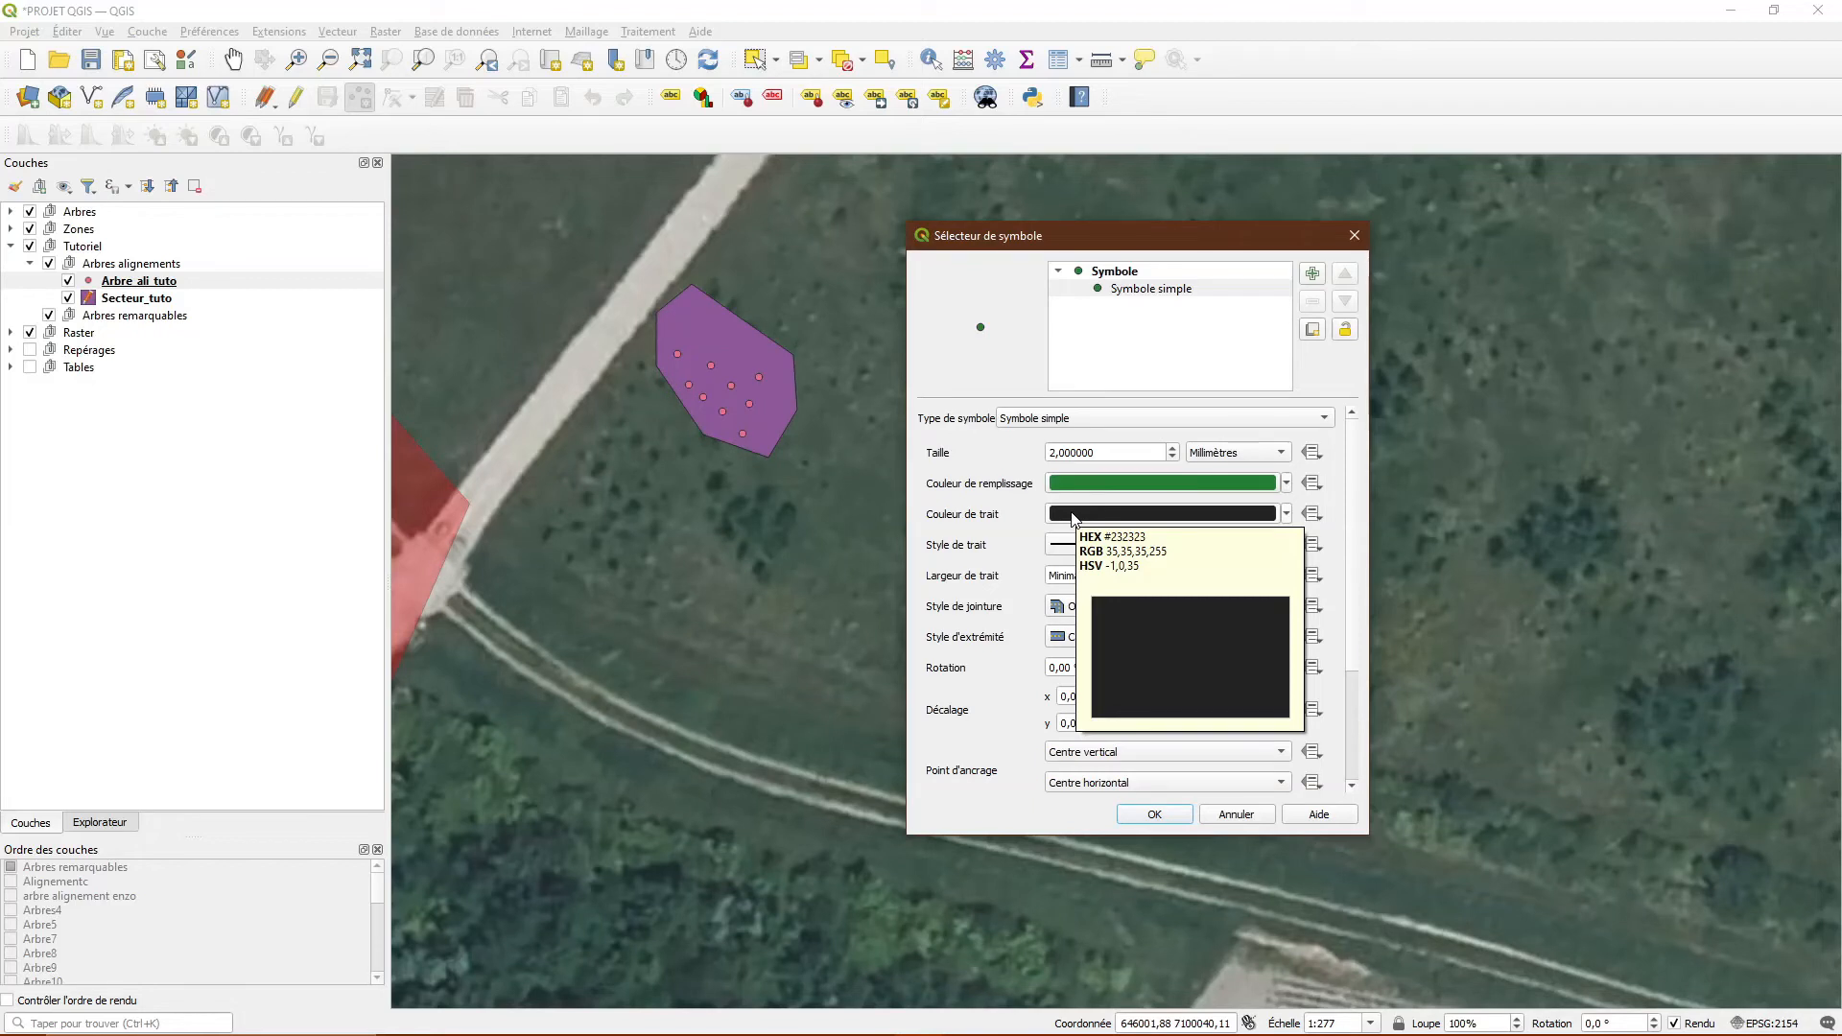
left_click(1072, 518)
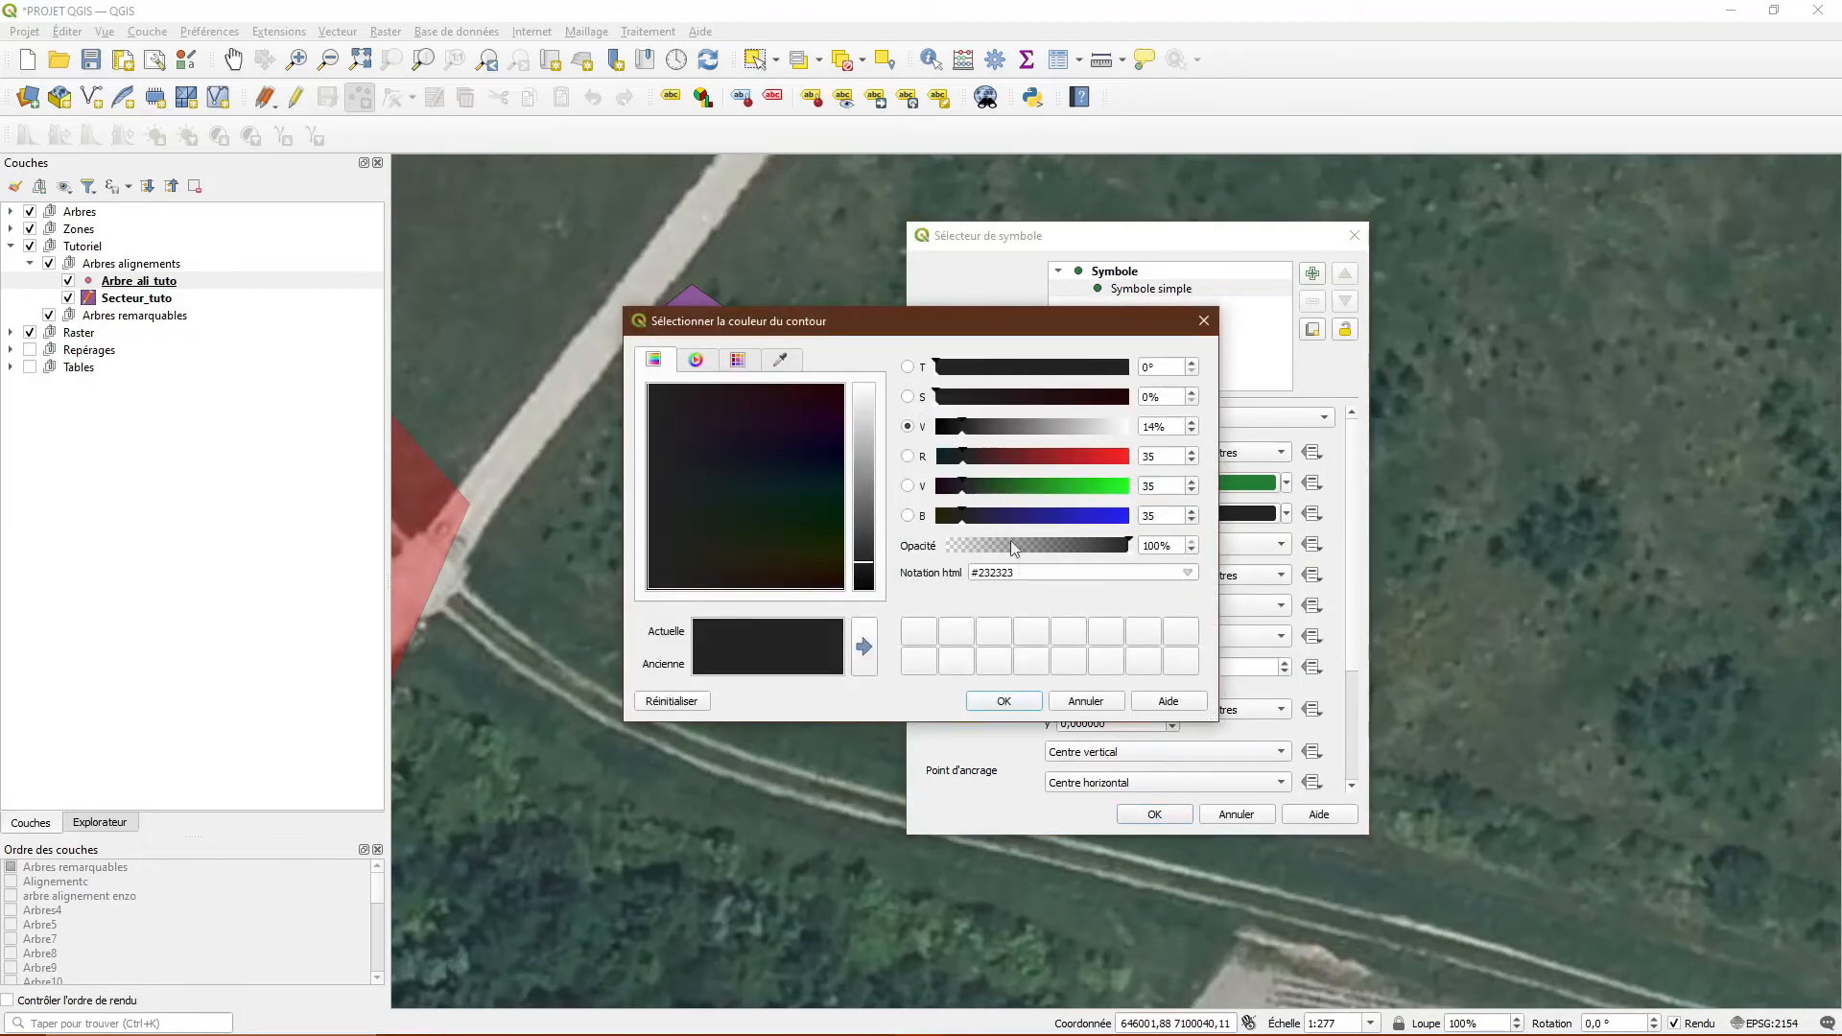
left_click(1003, 700)
left_click(1075, 545)
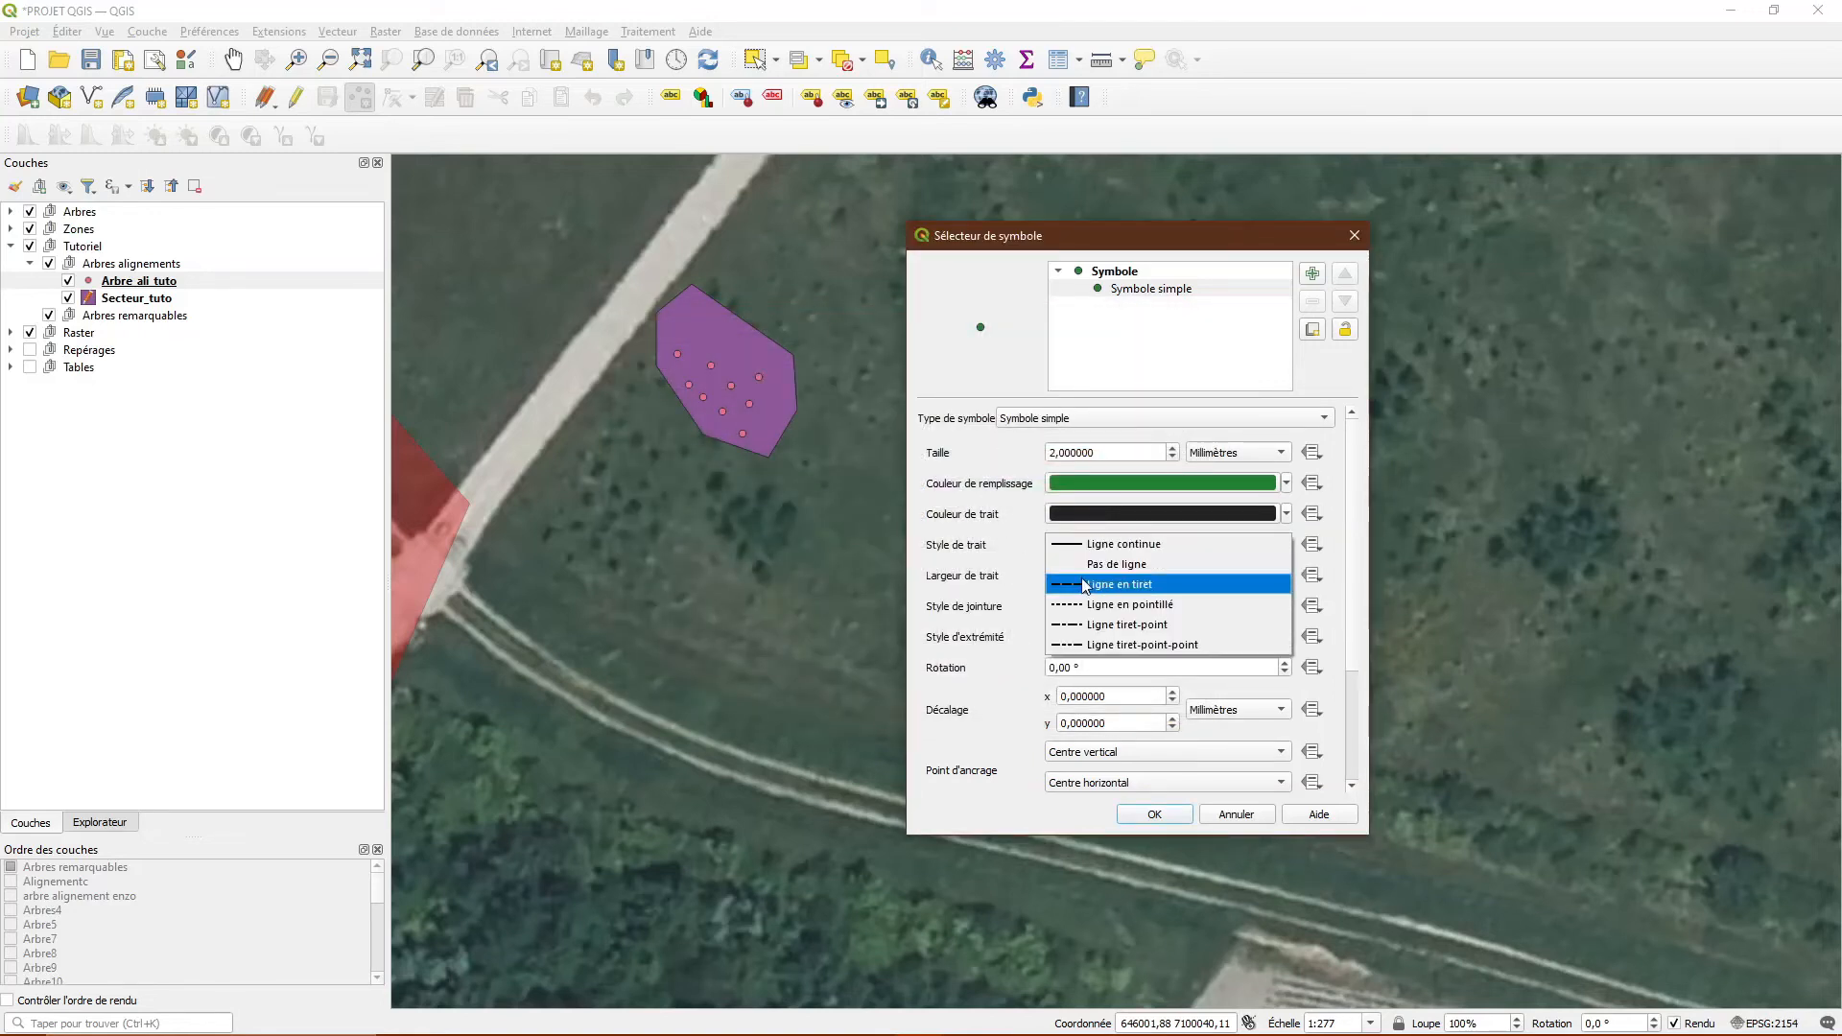
left_click(1084, 564)
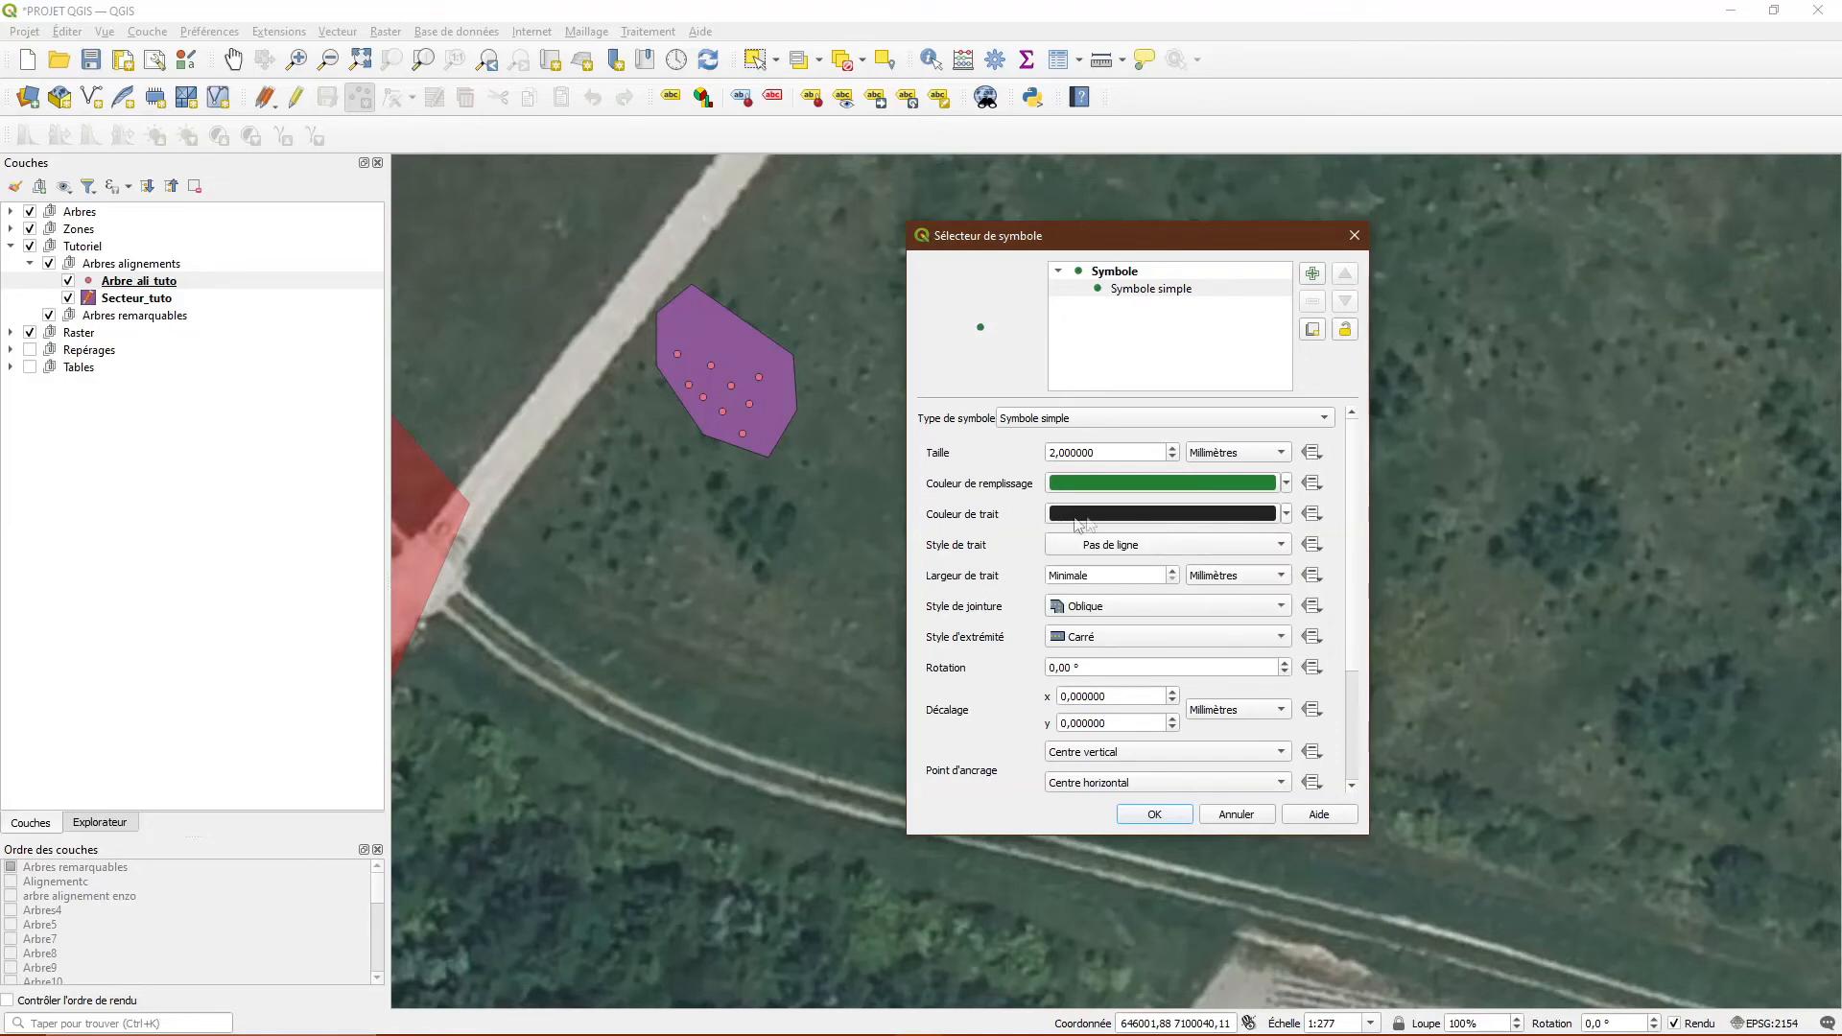
left_click(1084, 558)
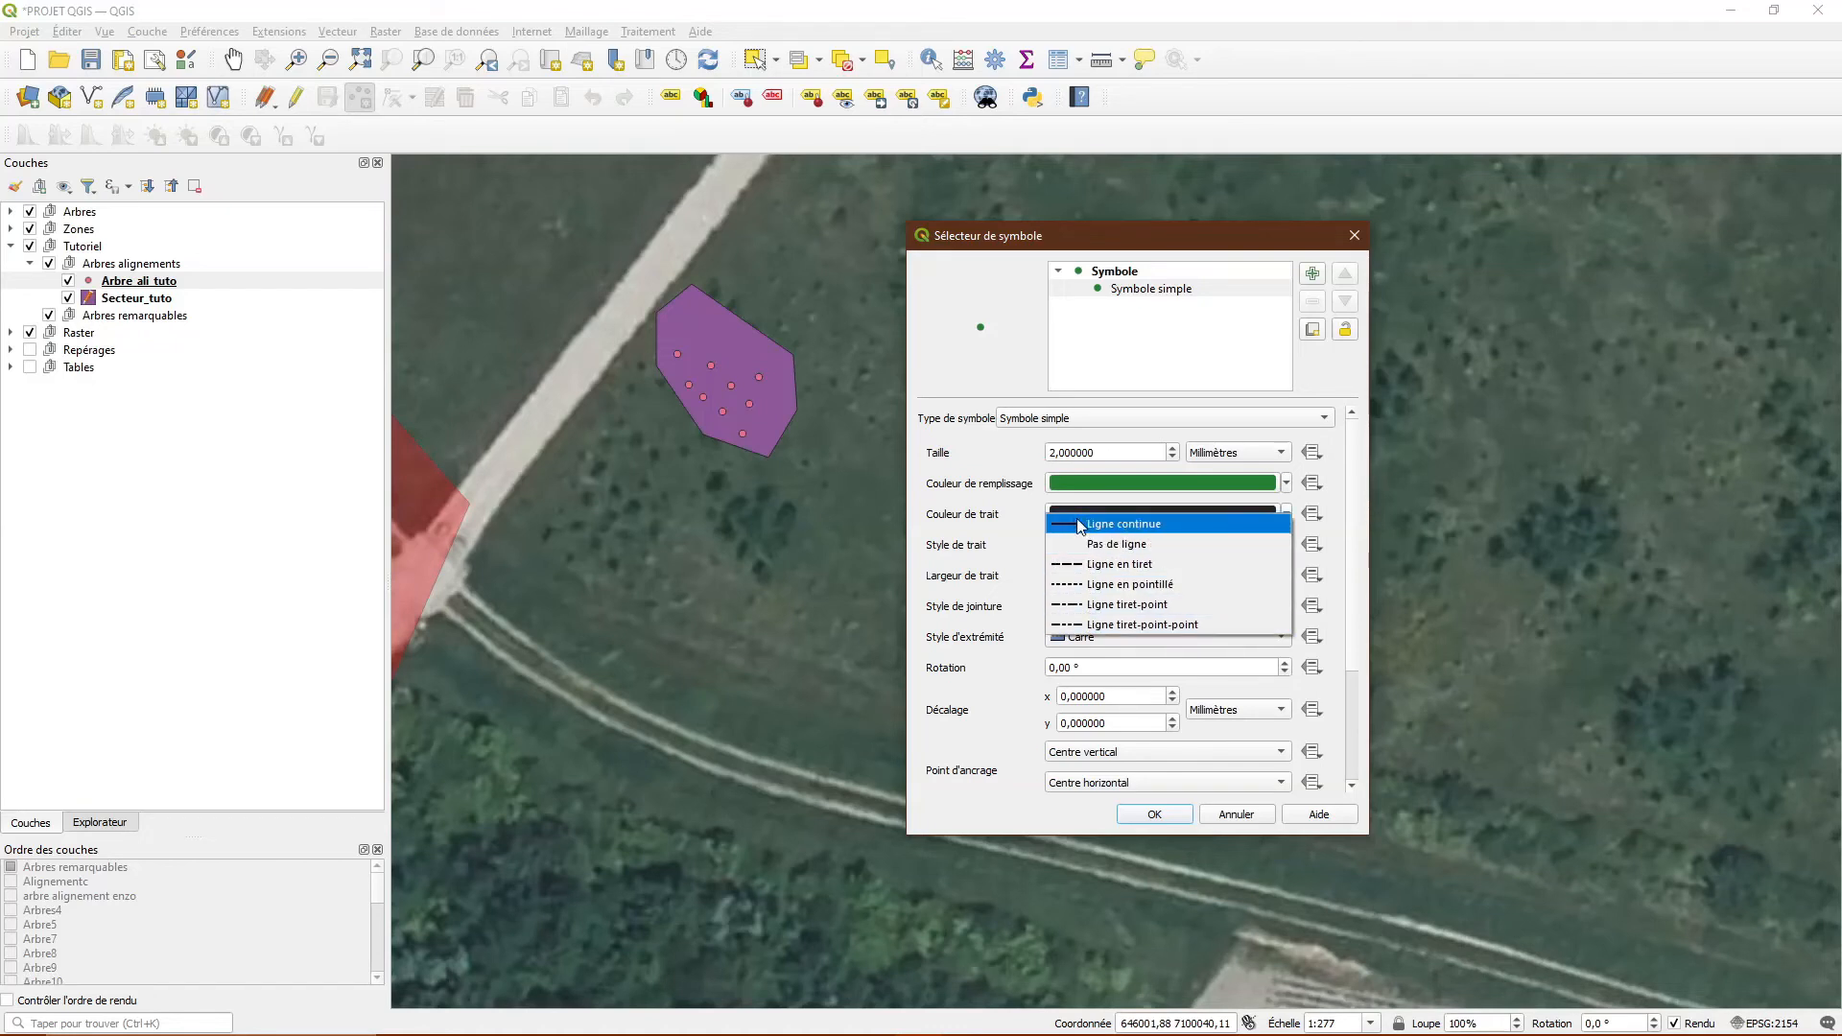
left_click(1082, 524)
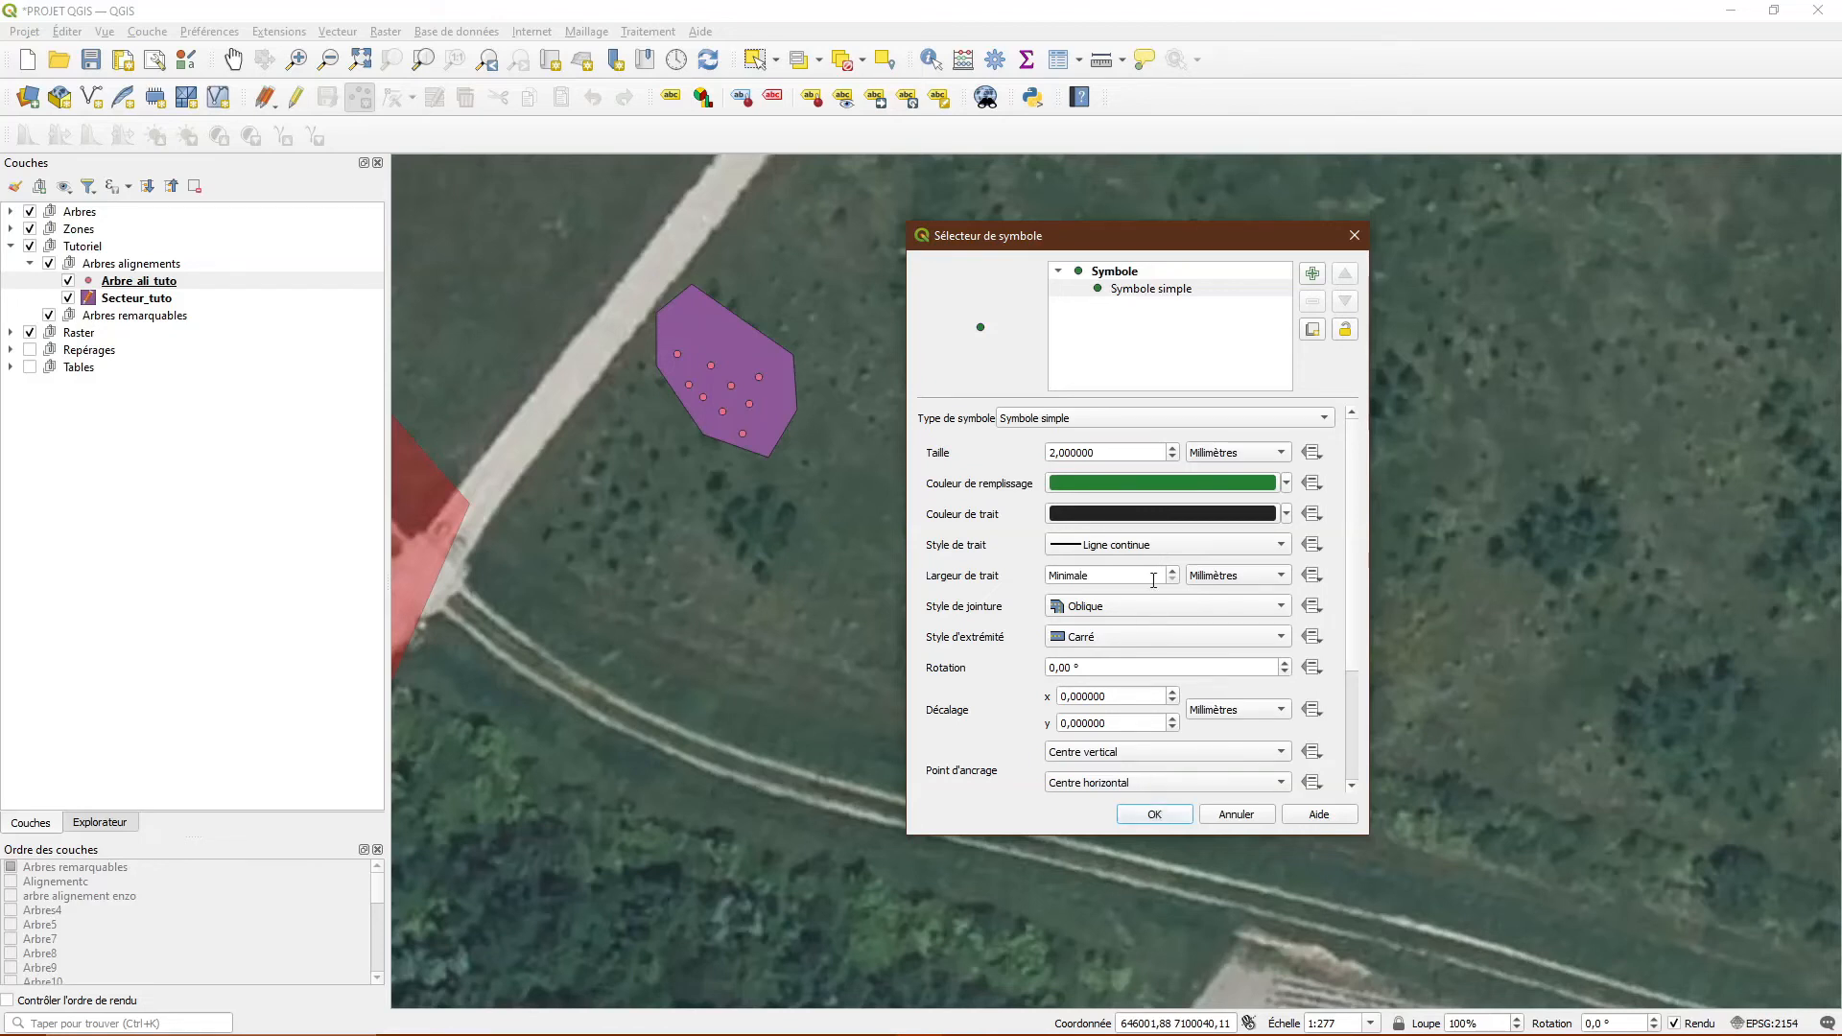
- Set the tree symbol's size to 4 mm and apply the new symbol to Arbre_ali_tuto
left_click(1172, 448)
left_click(1174, 447)
left_click(1174, 447)
left_click(1174, 447)
left_click(1174, 447)
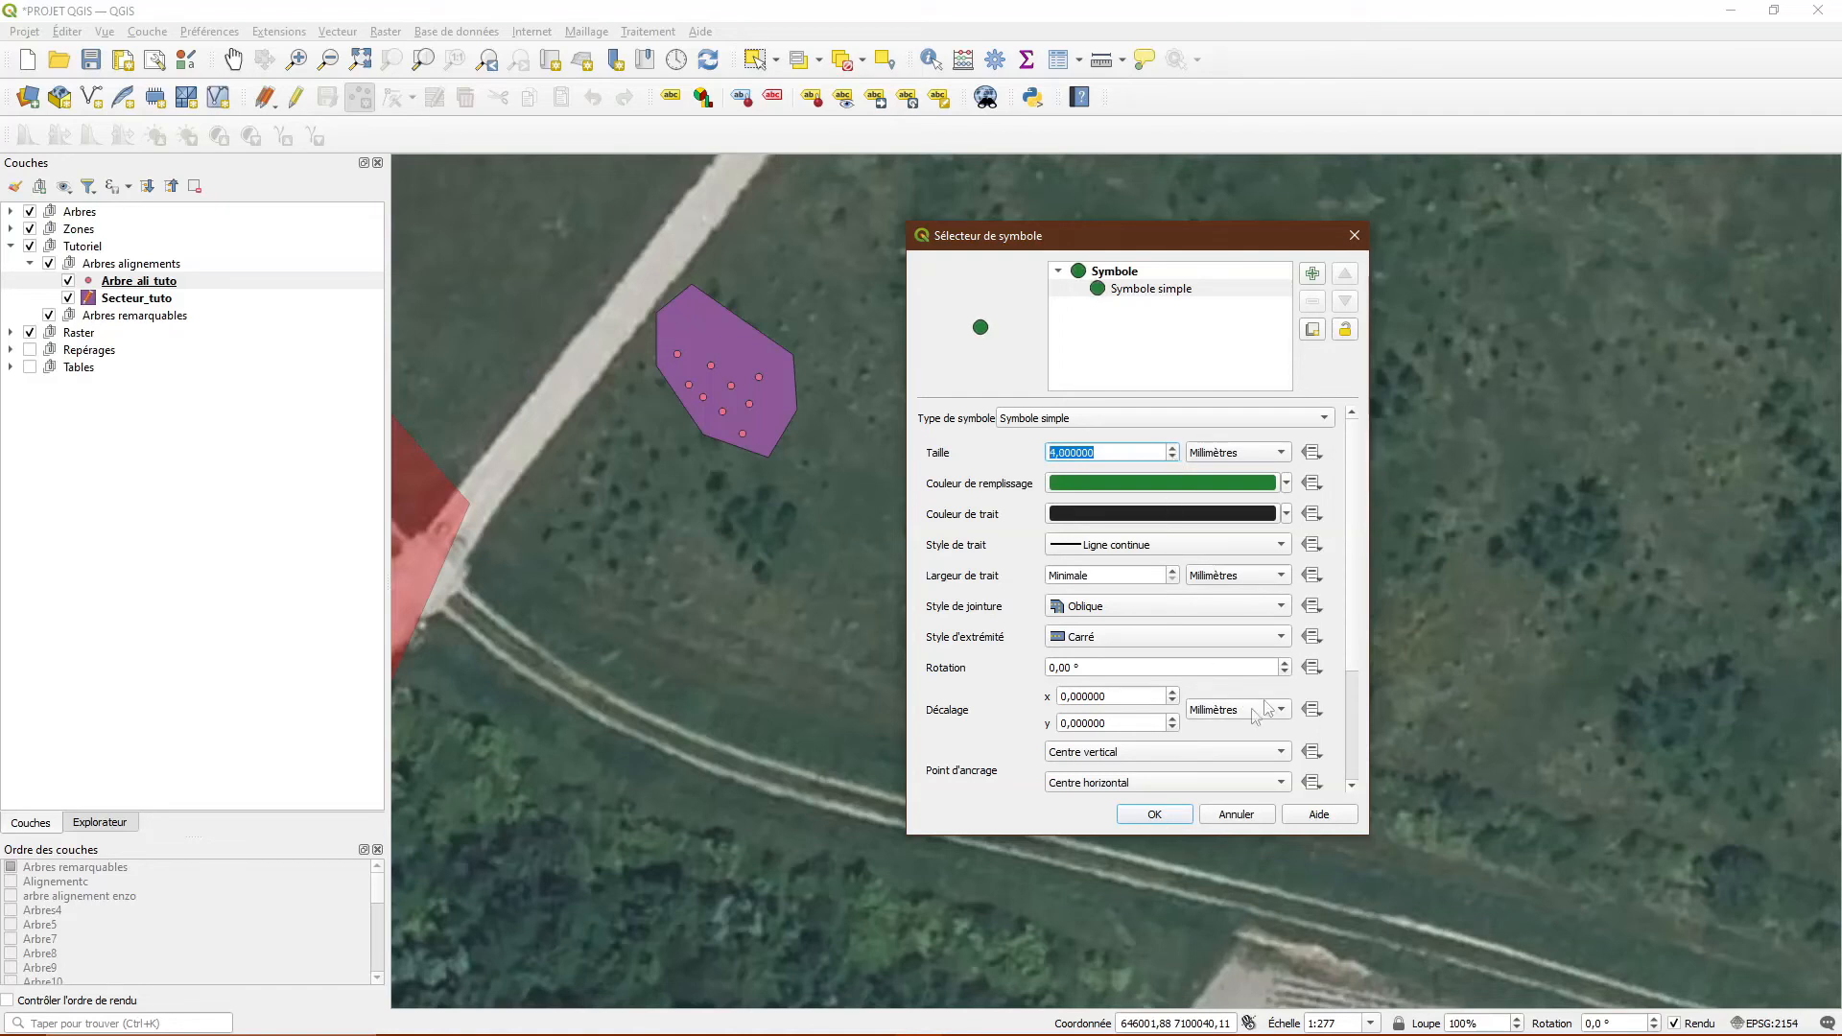
left_click(1155, 815)
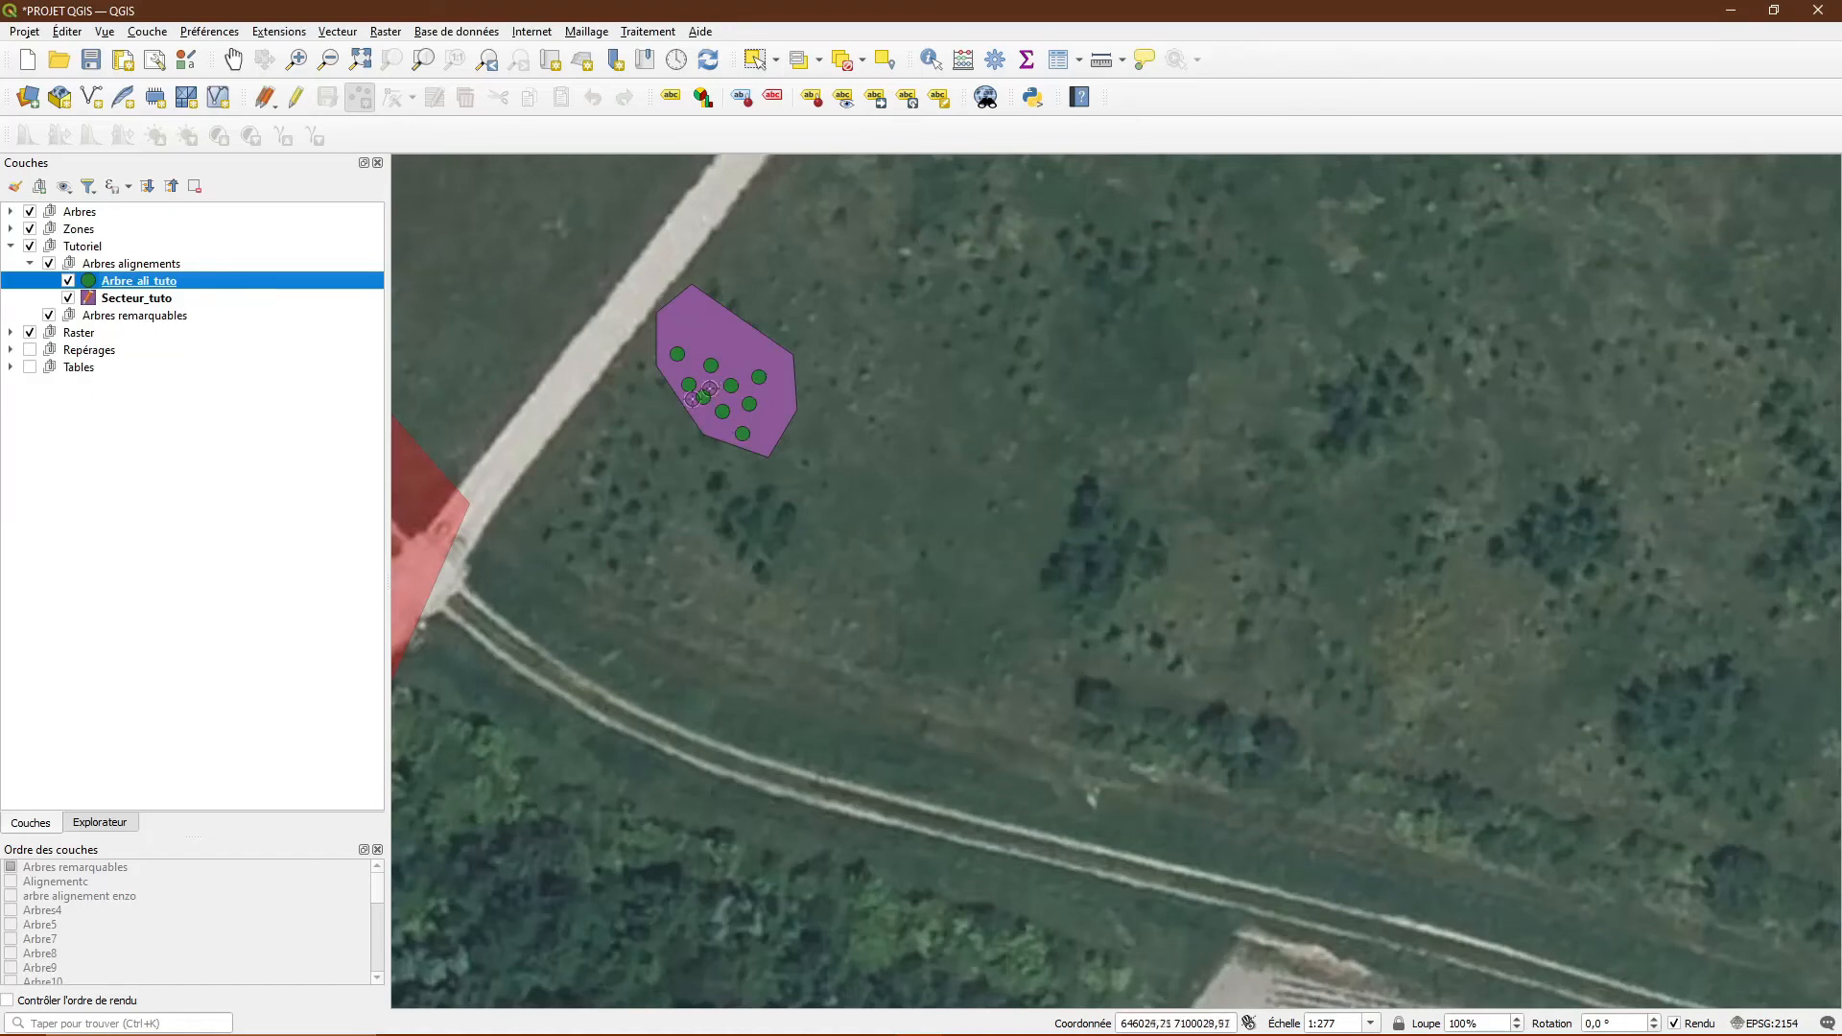
- Recolour the Secteur_tuto layer bright red using its quick style colour wheel
right_click(142, 303)
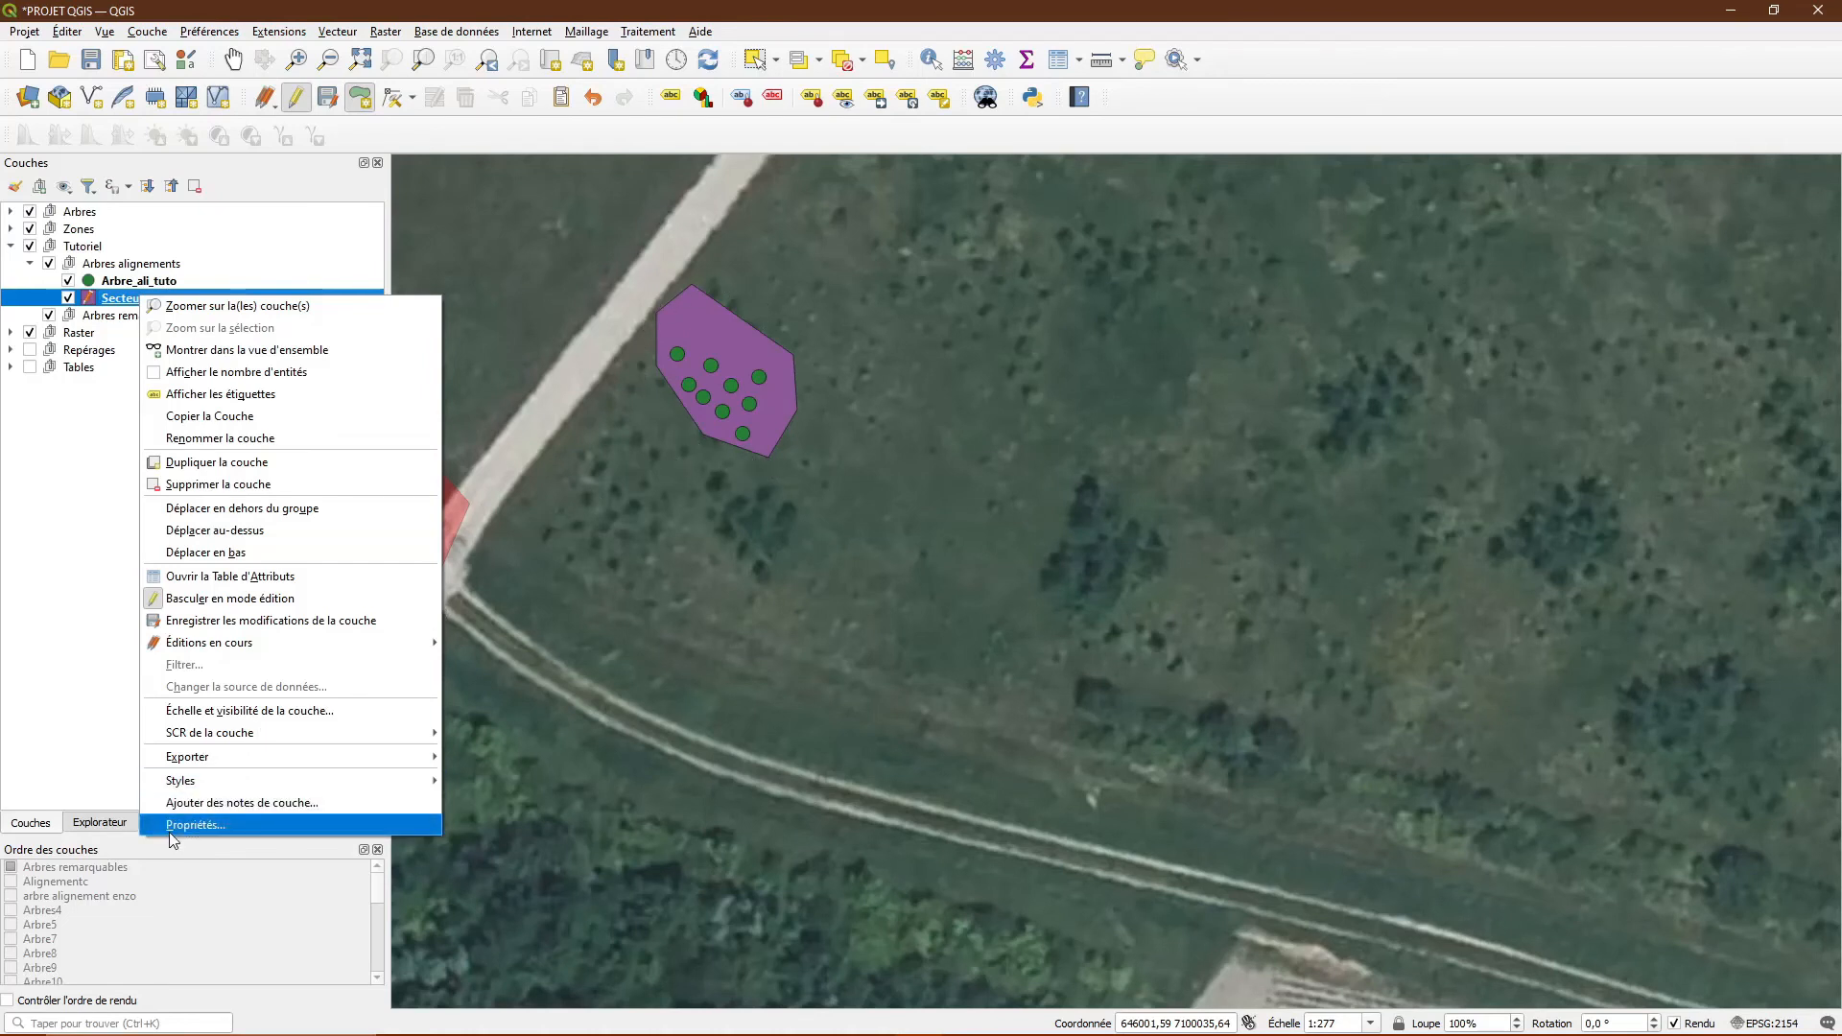
mouse_move(378, 781)
left_click(610, 746)
mouse_move(636, 760)
left_mouse_down()
mouse_move(679, 875)
mouse_move(623, 739)
mouse_move(546, 715)
mouse_move(479, 750)
mouse_move(575, 890)
mouse_move(625, 867)
mouse_move(650, 792)
mouse_move(632, 731)
mouse_move(589, 762)
mouse_move(561, 827)
mouse_move(636, 763)
mouse_move(656, 798)
mouse_move(601, 815)
mouse_move(638, 803)
left_mouse_up()
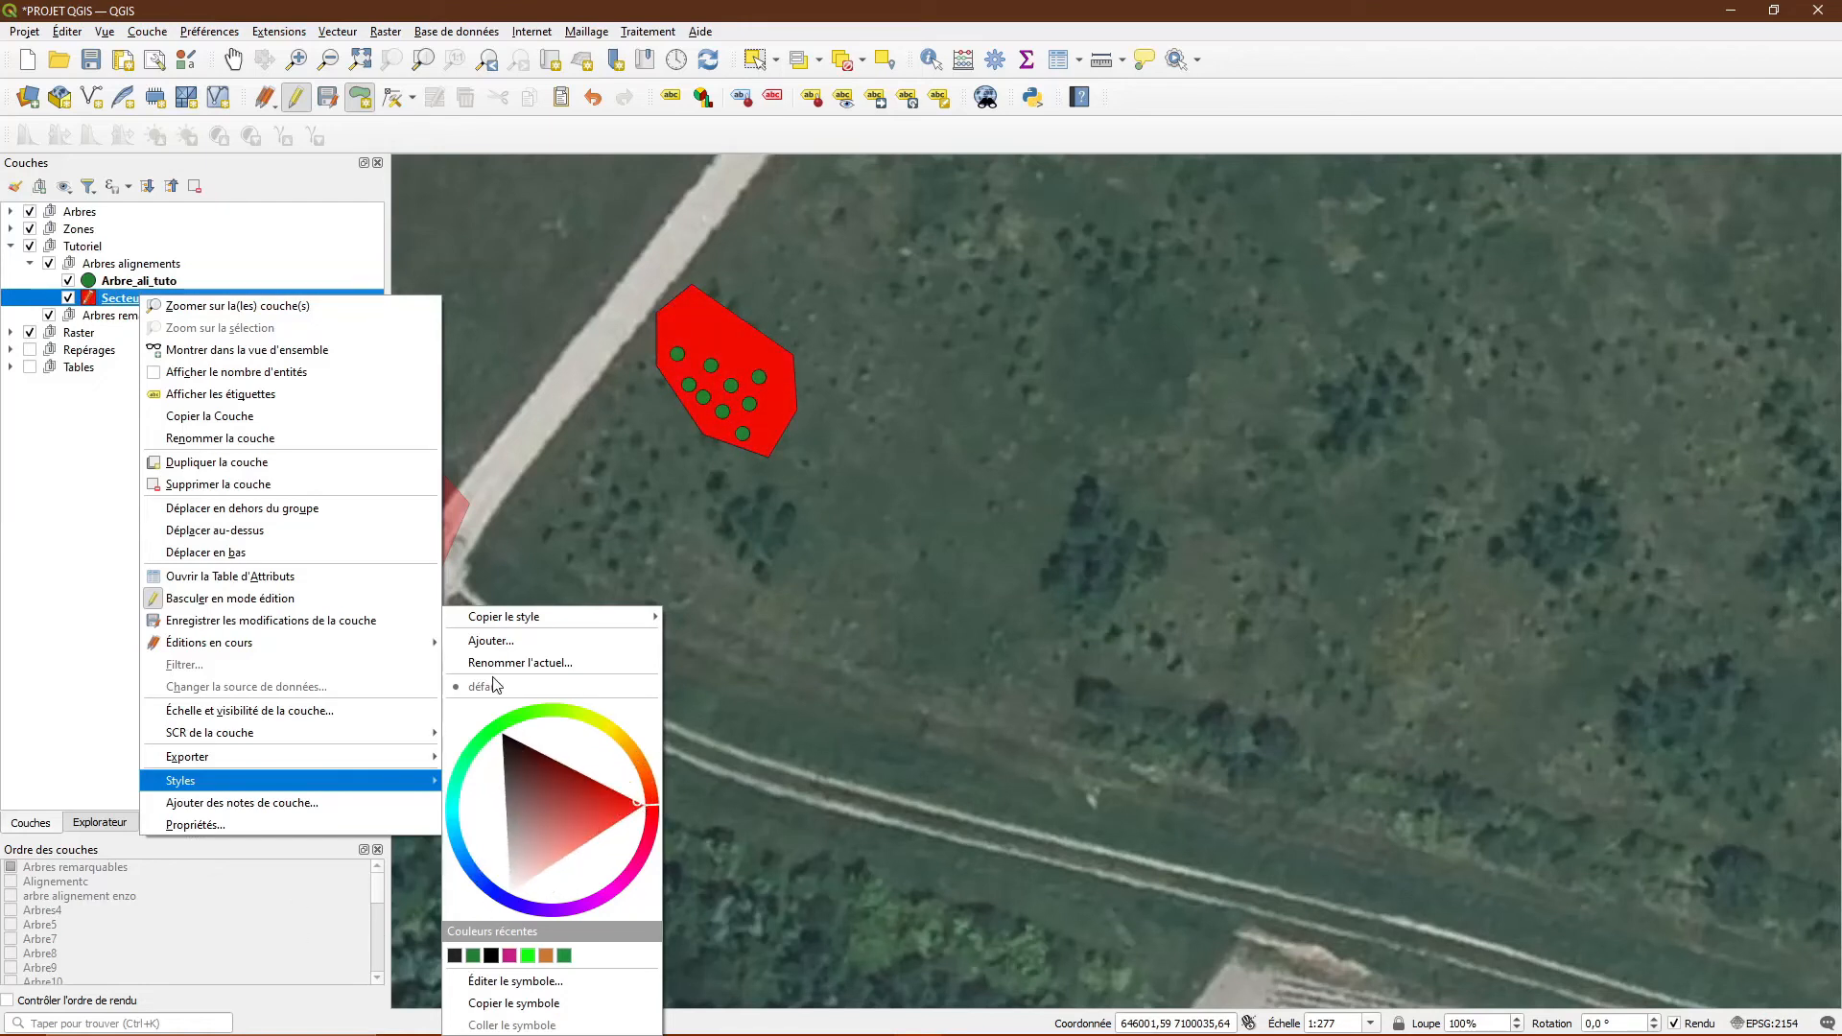
left_click(764, 671)
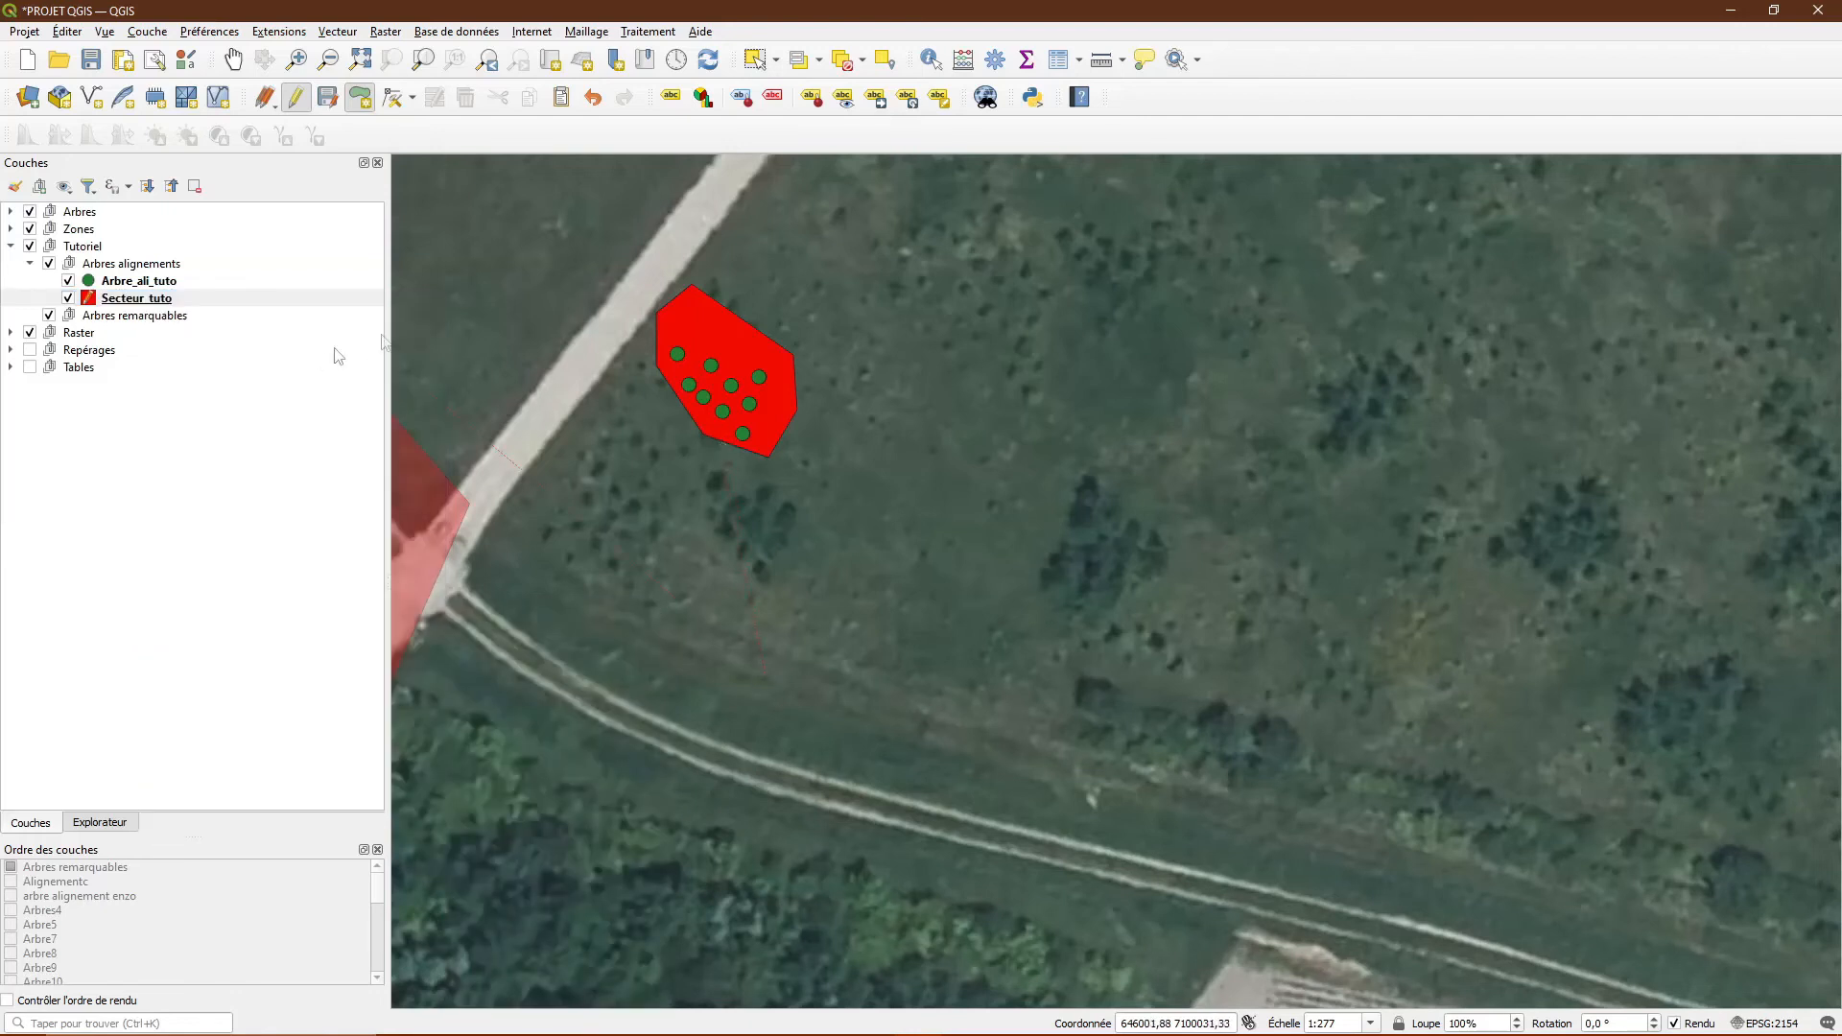
- End editing on Secteur_tuto, discarding its unsaved changes, and reselect the layer
left_click(293, 99)
left_click(998, 535)
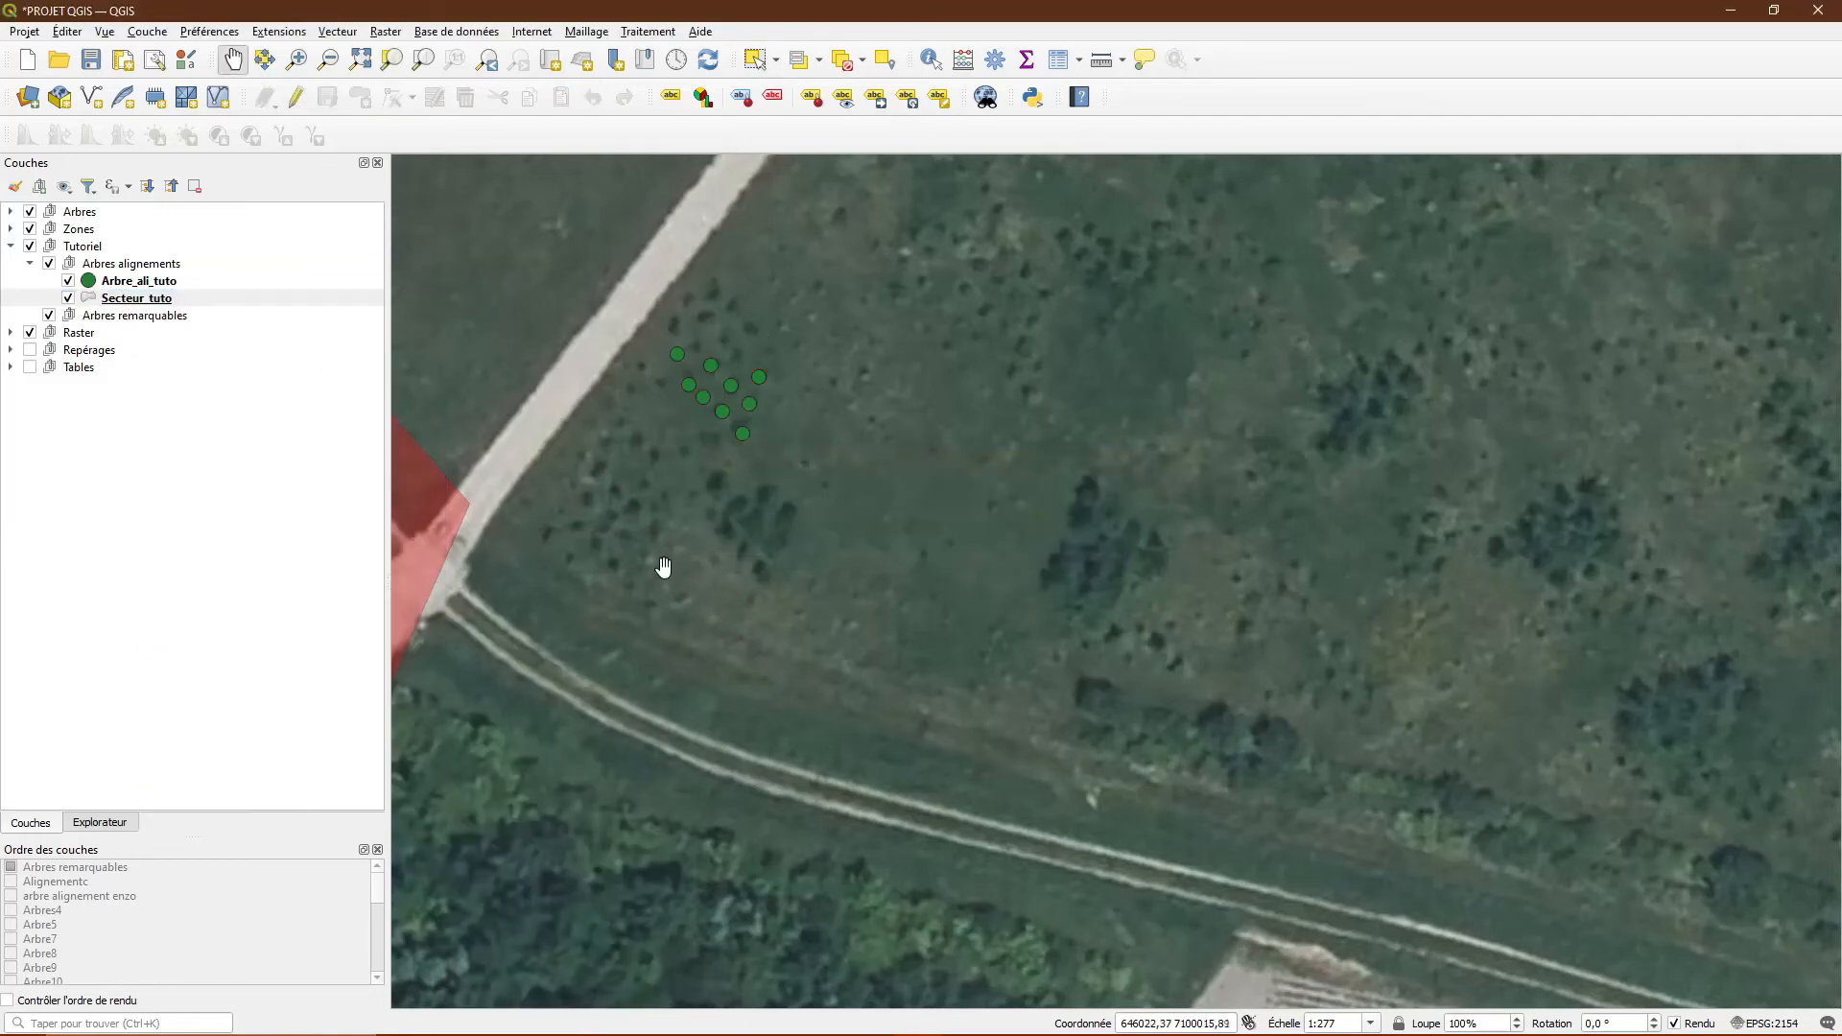
left_click(153, 316)
left_click(163, 299)
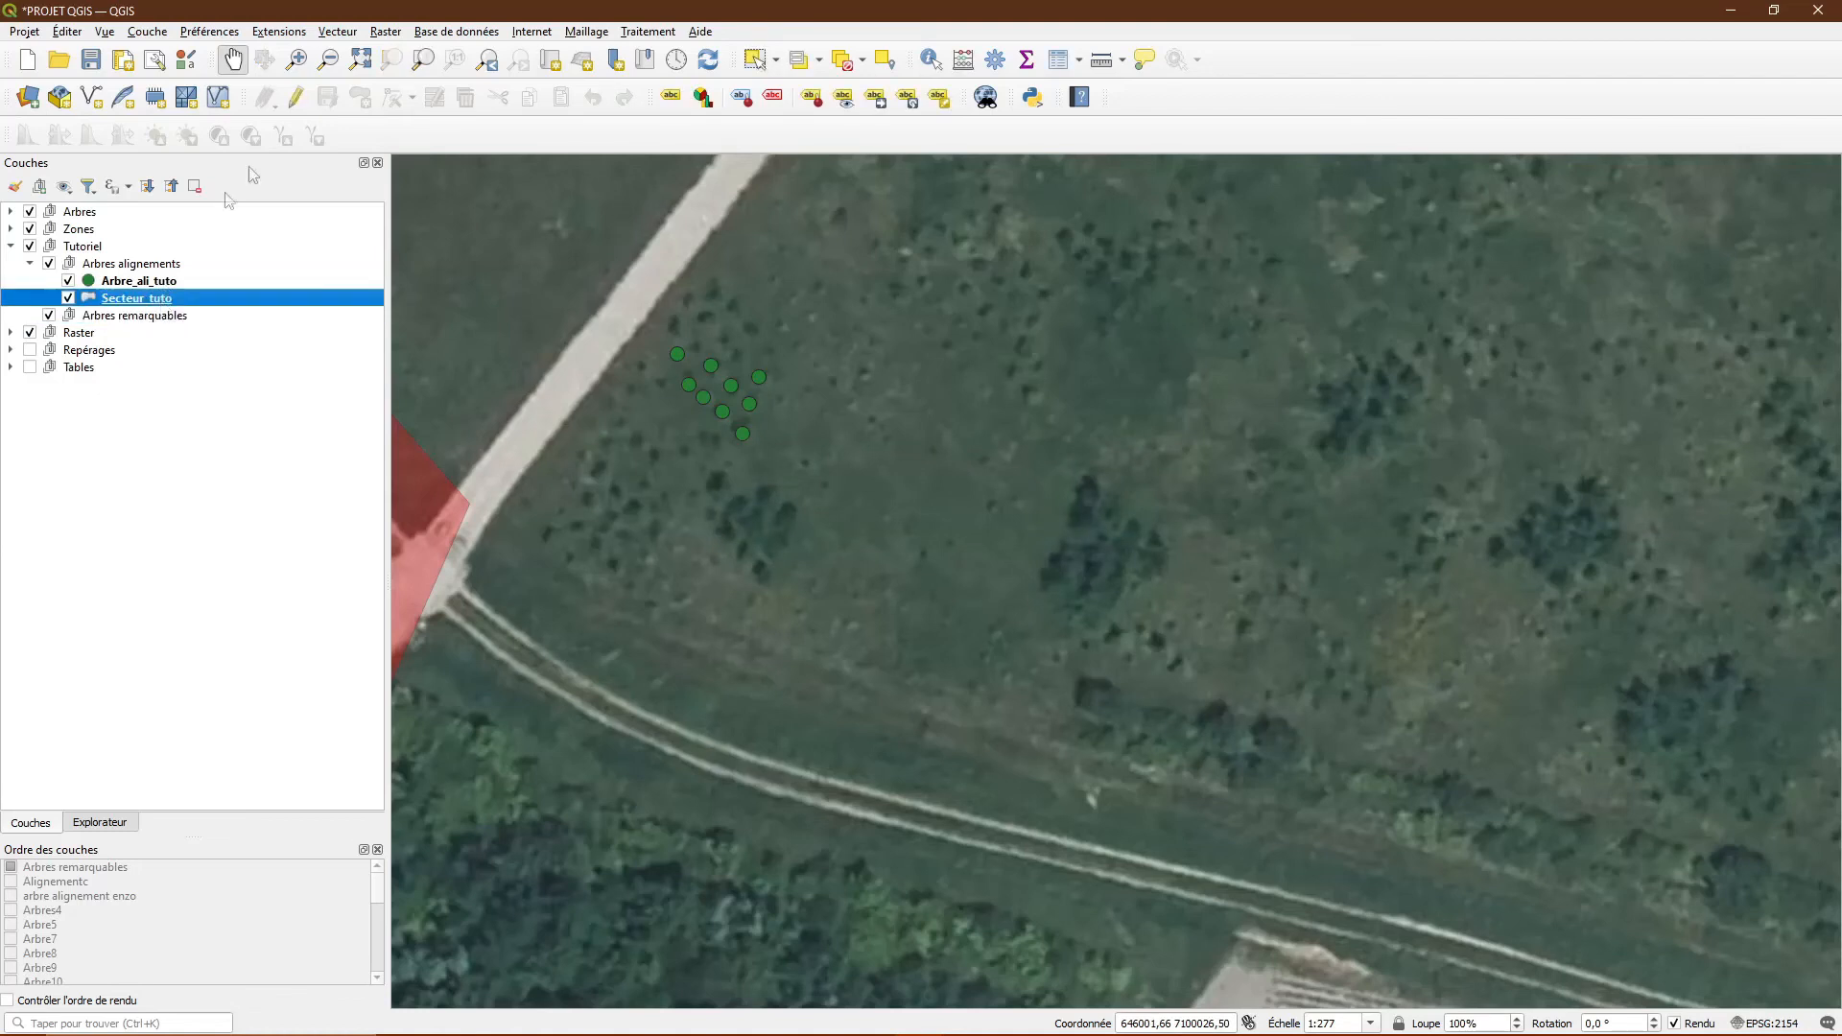
- Re-enable editing on Secteur_tuto and draw a four-sided polygon around the tree points, leaving its id empty
left_click(293, 104)
mouse_move(700, 330)
left_mouse_down()
mouse_move(1122, 580)
mouse_move(843, 548)
mouse_move(776, 455)
left_mouse_up()
left_click(128, 299)
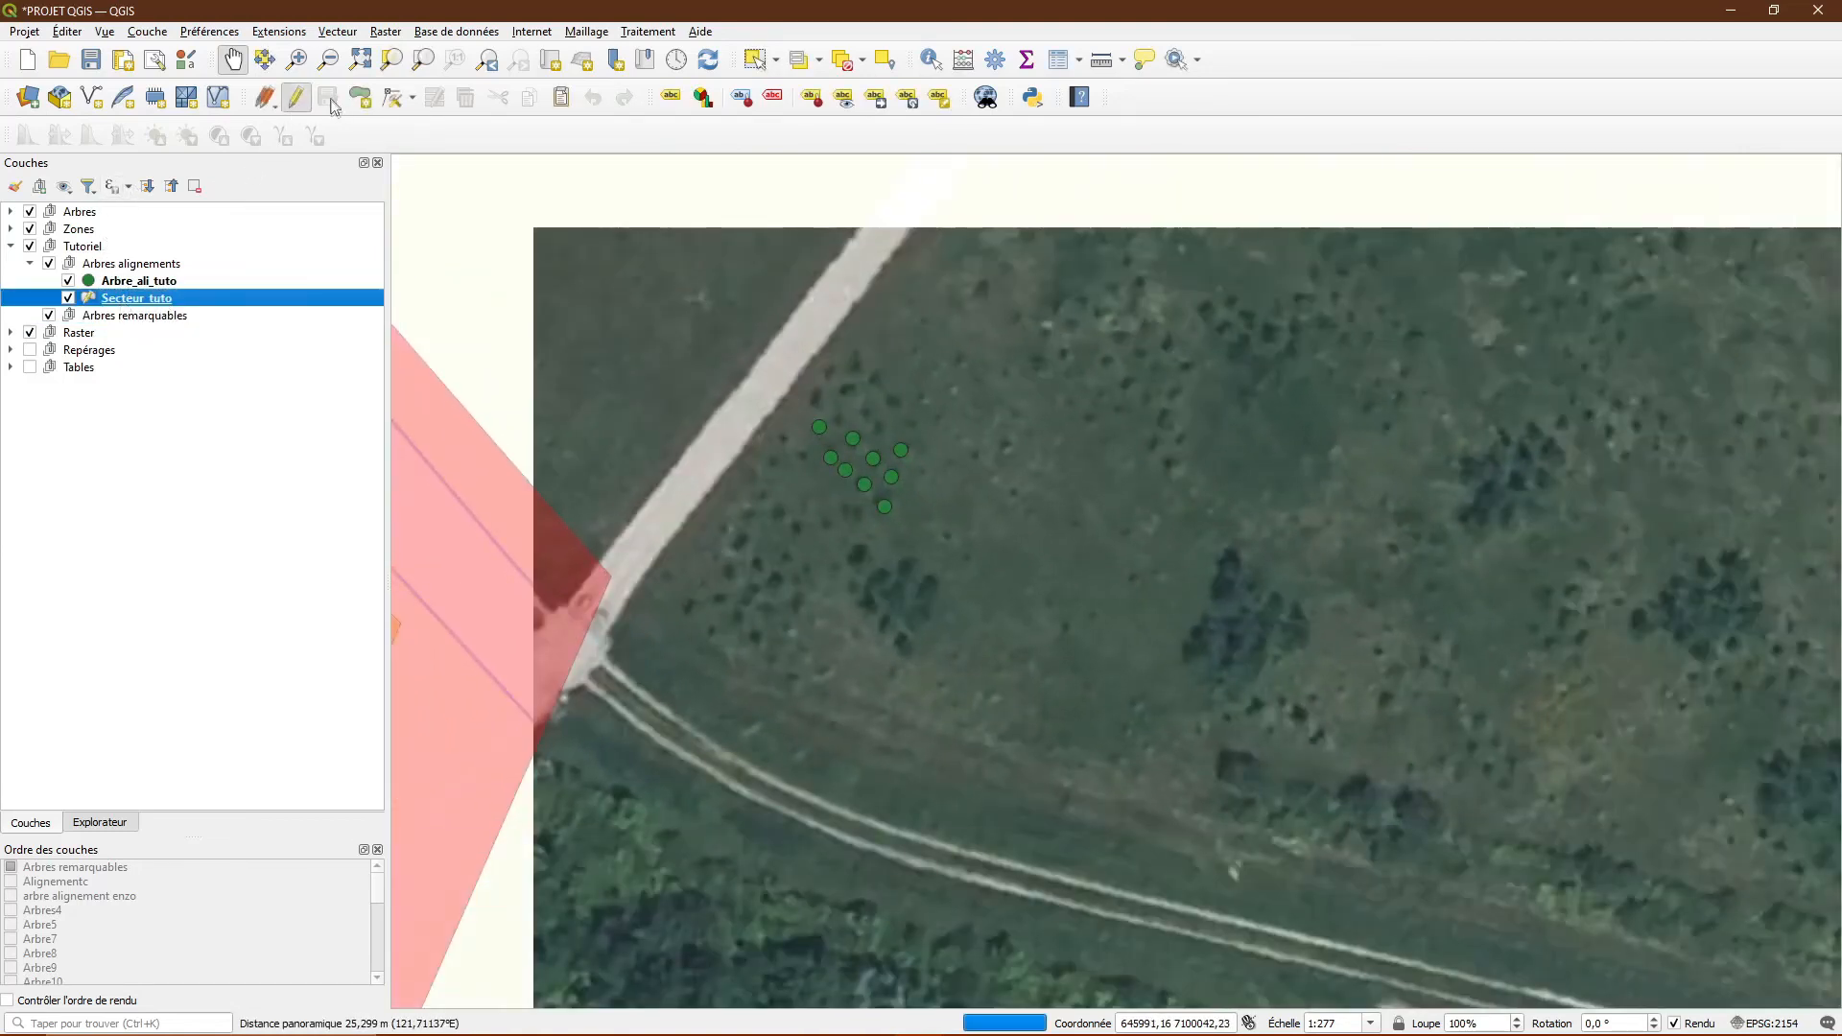
left_click(360, 97)
left_click(838, 396)
left_click(753, 458)
left_click(931, 522)
left_click(978, 415)
right_click(863, 403)
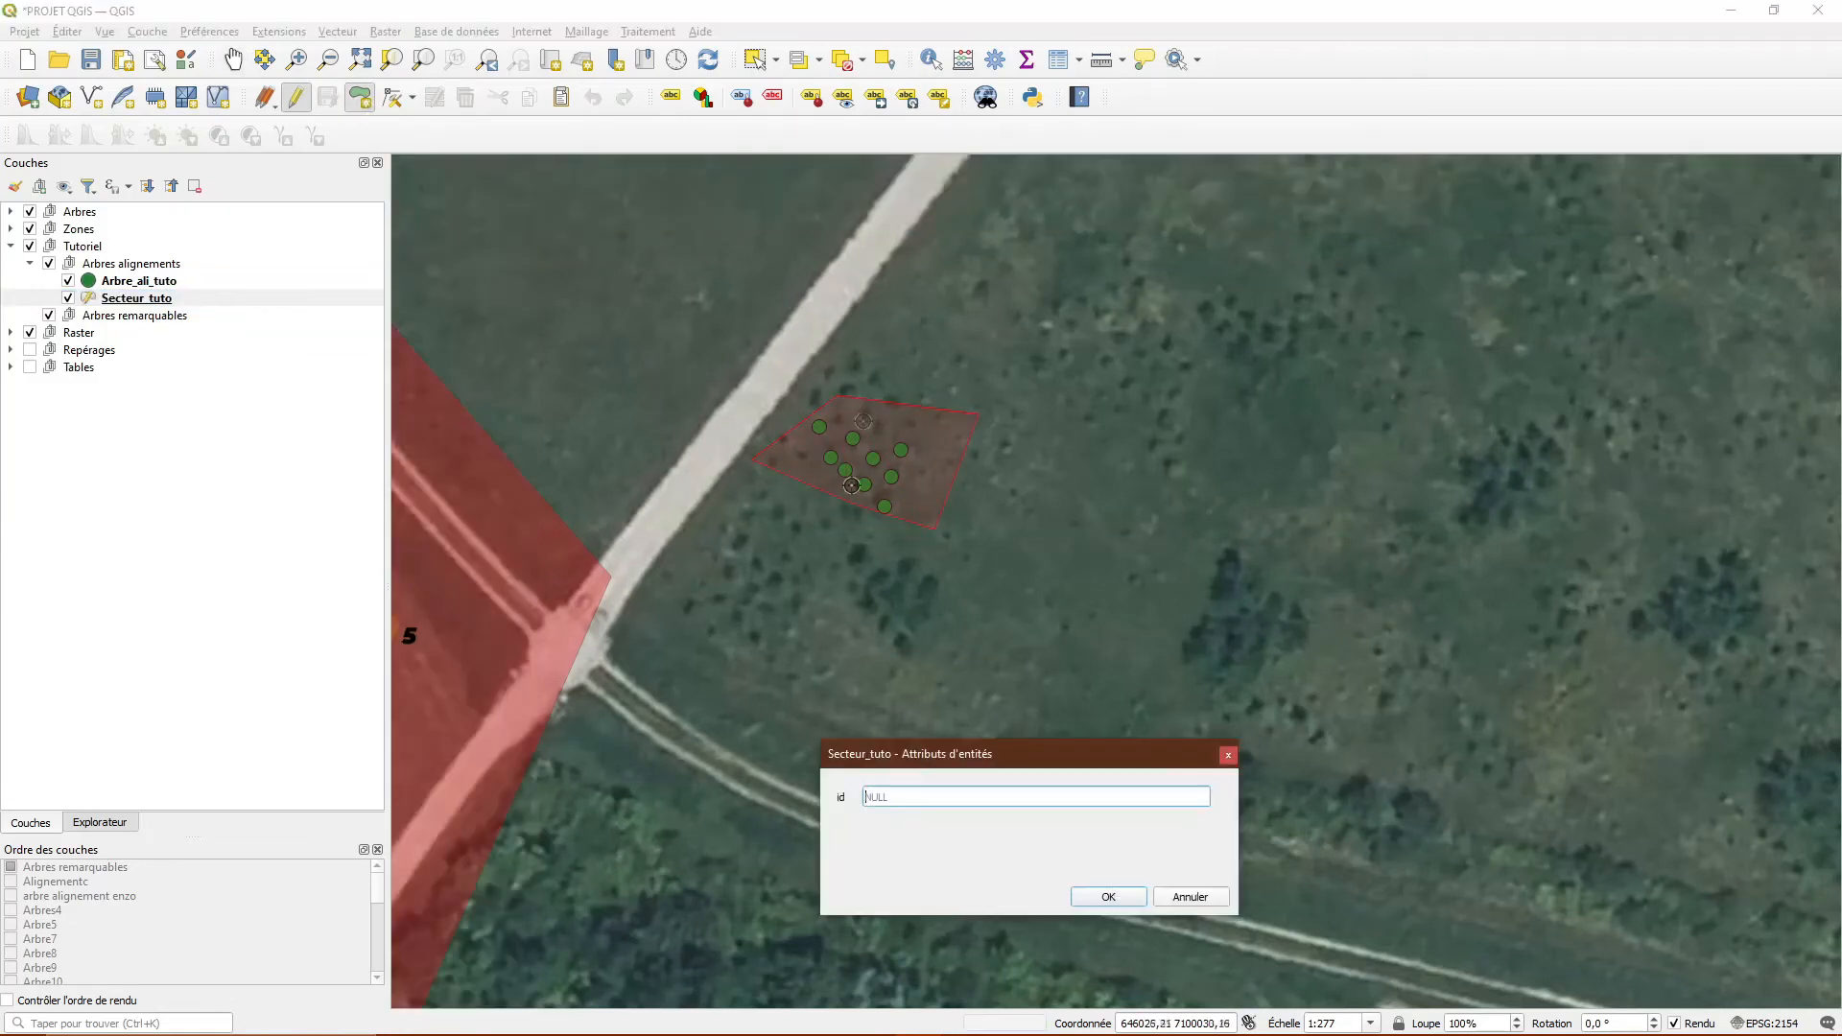
left_click(1096, 902)
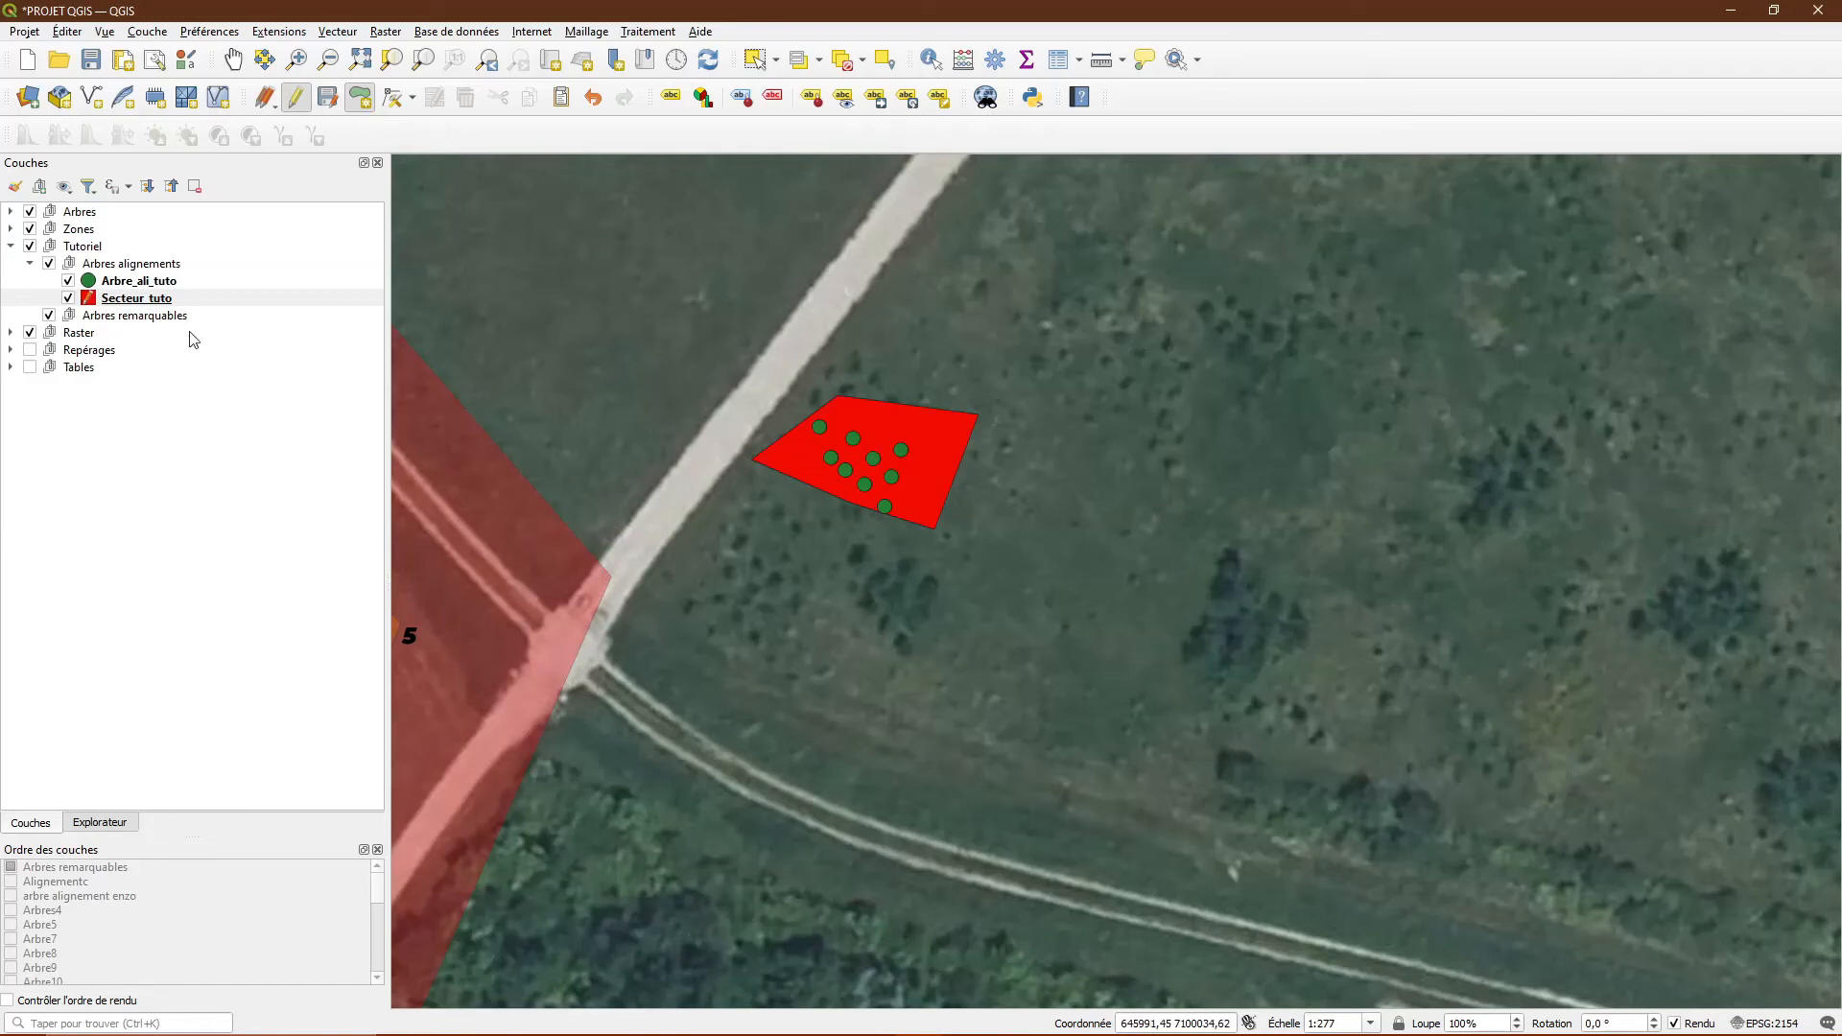
- Open the Secteur_tuto layer's properties and review its general information, coordinate reference system, fields and source settings
left_click(132, 299)
right_click(135, 301)
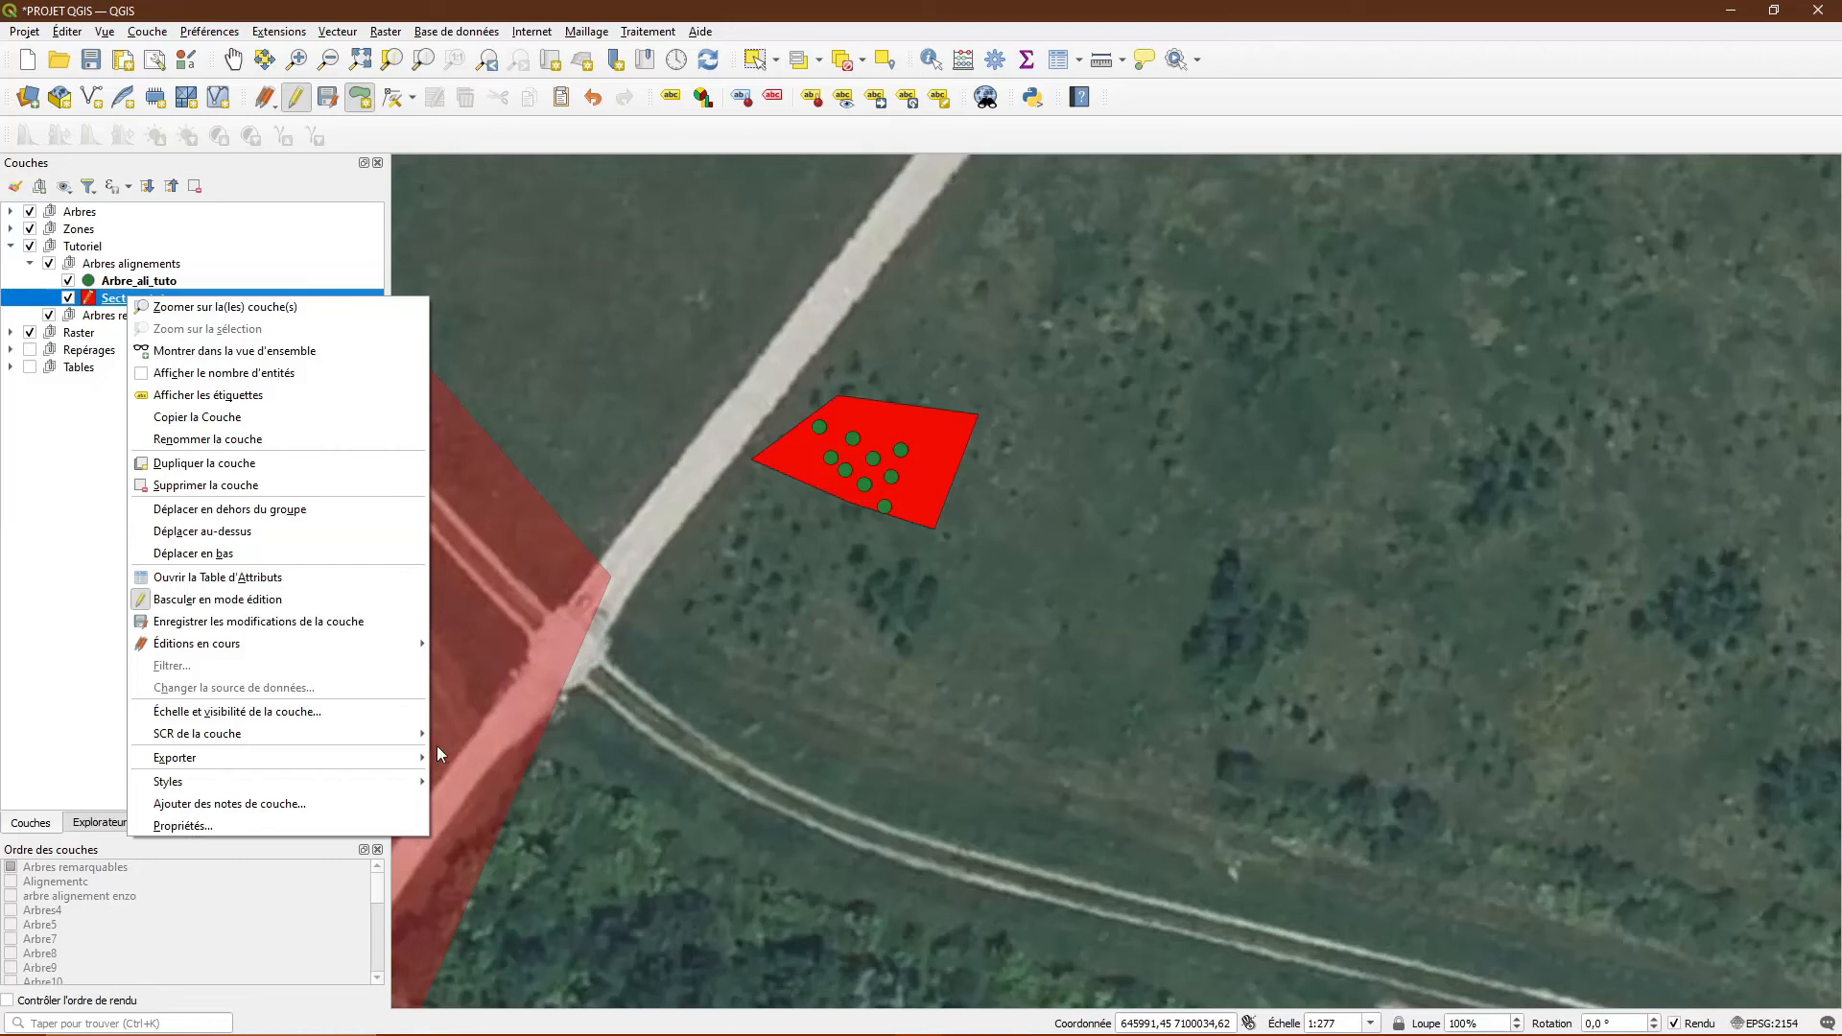
mouse_move(325, 774)
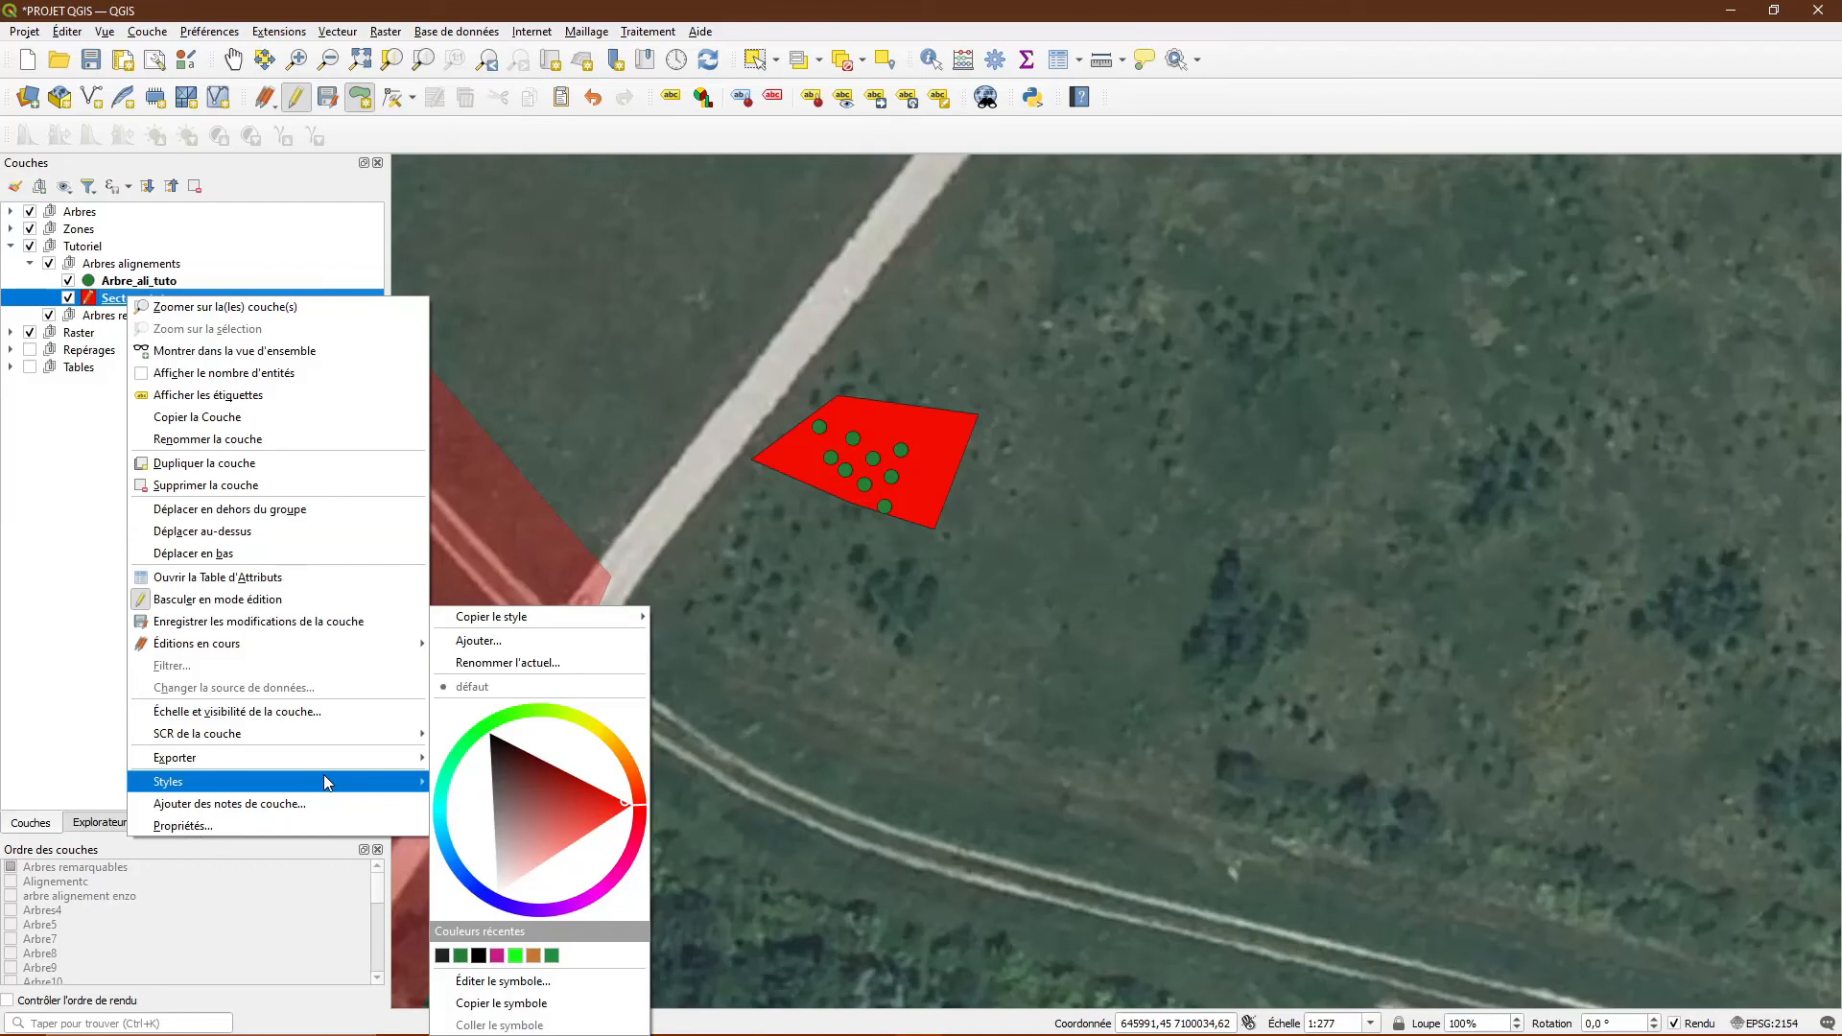
left_click(265, 823)
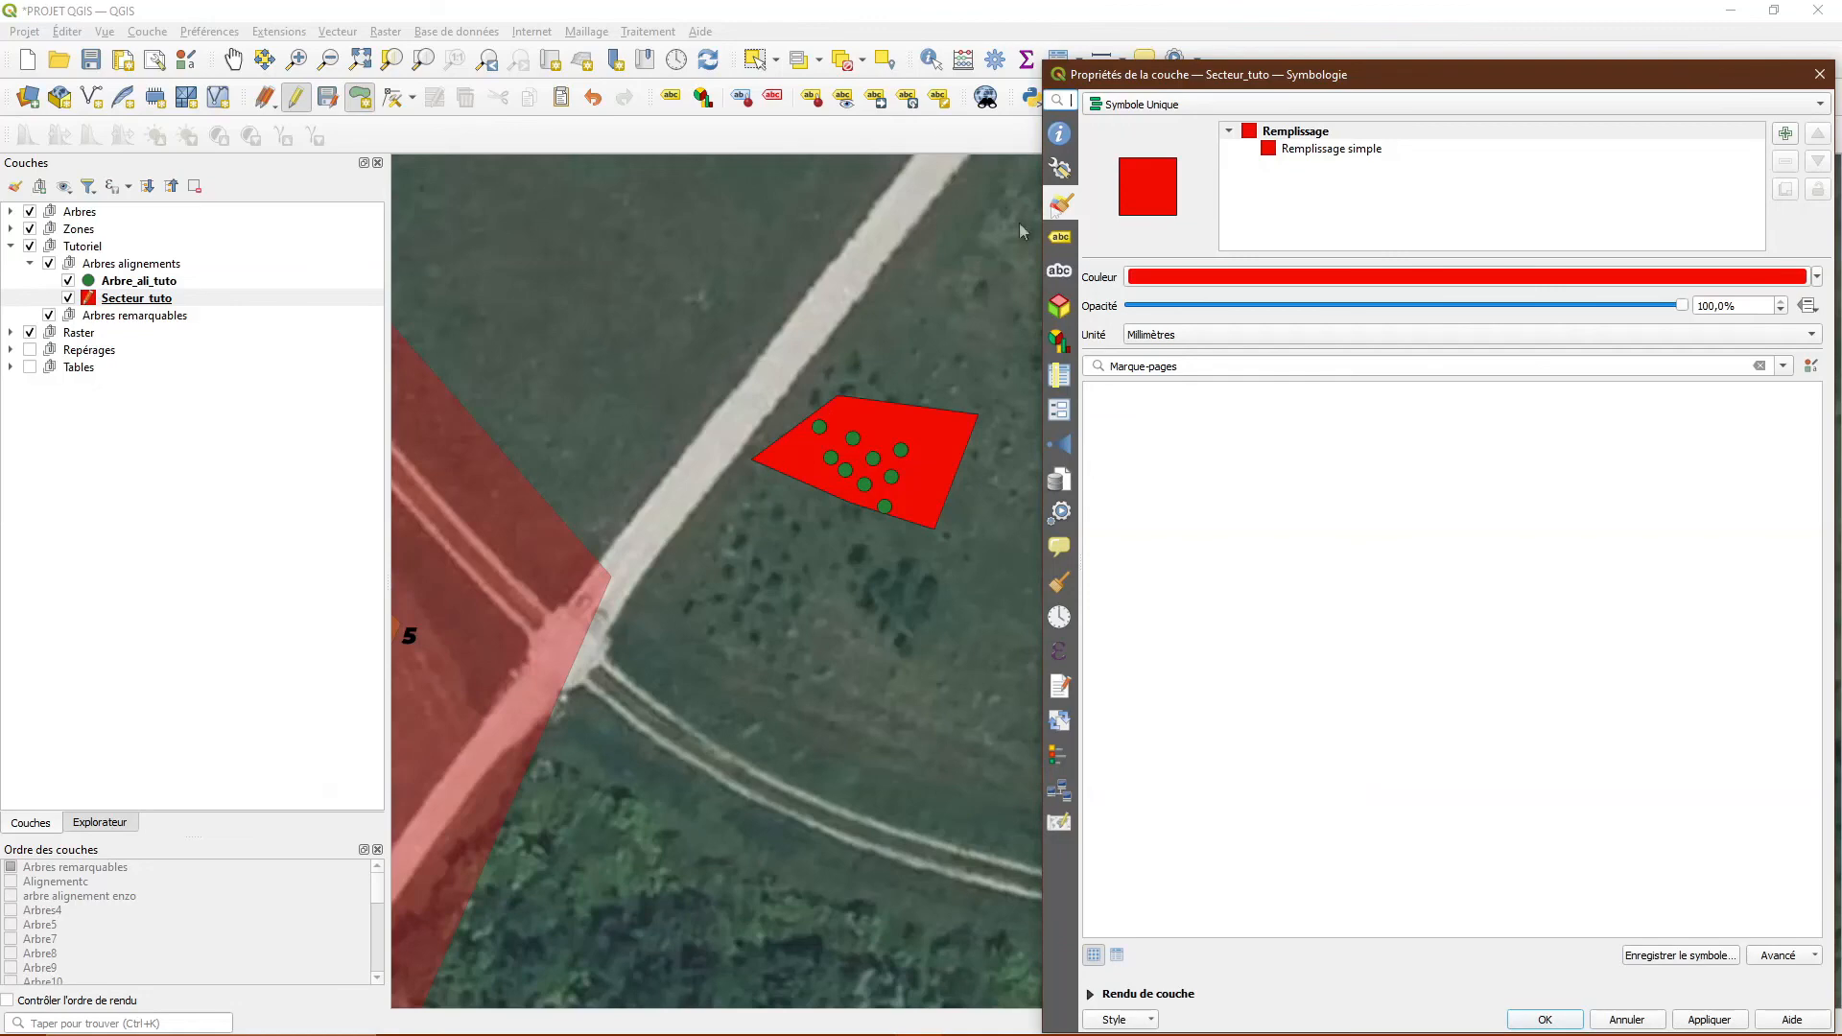
left_click(1060, 134)
left_click_drag(1155, 83, 916, 31)
scroll(1022, 762, "down", 5)
scroll(1021, 762, "down", 3)
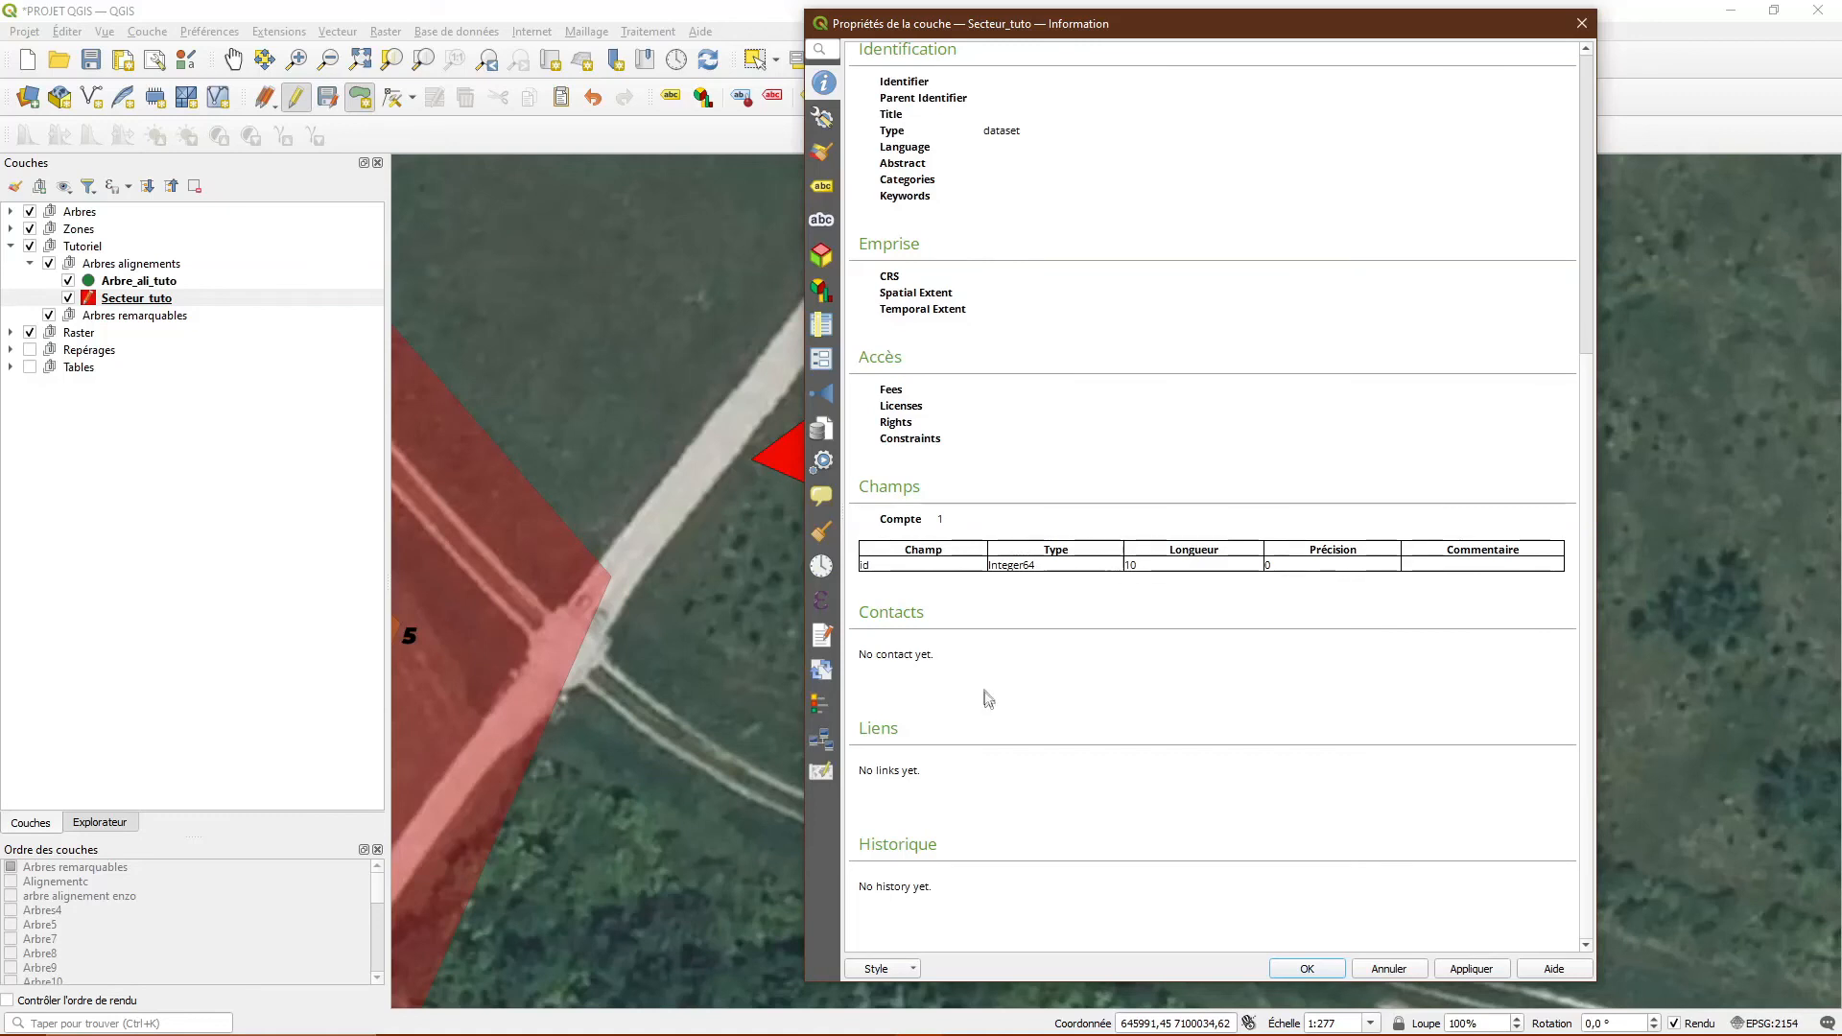
scroll(976, 667, "up", 6)
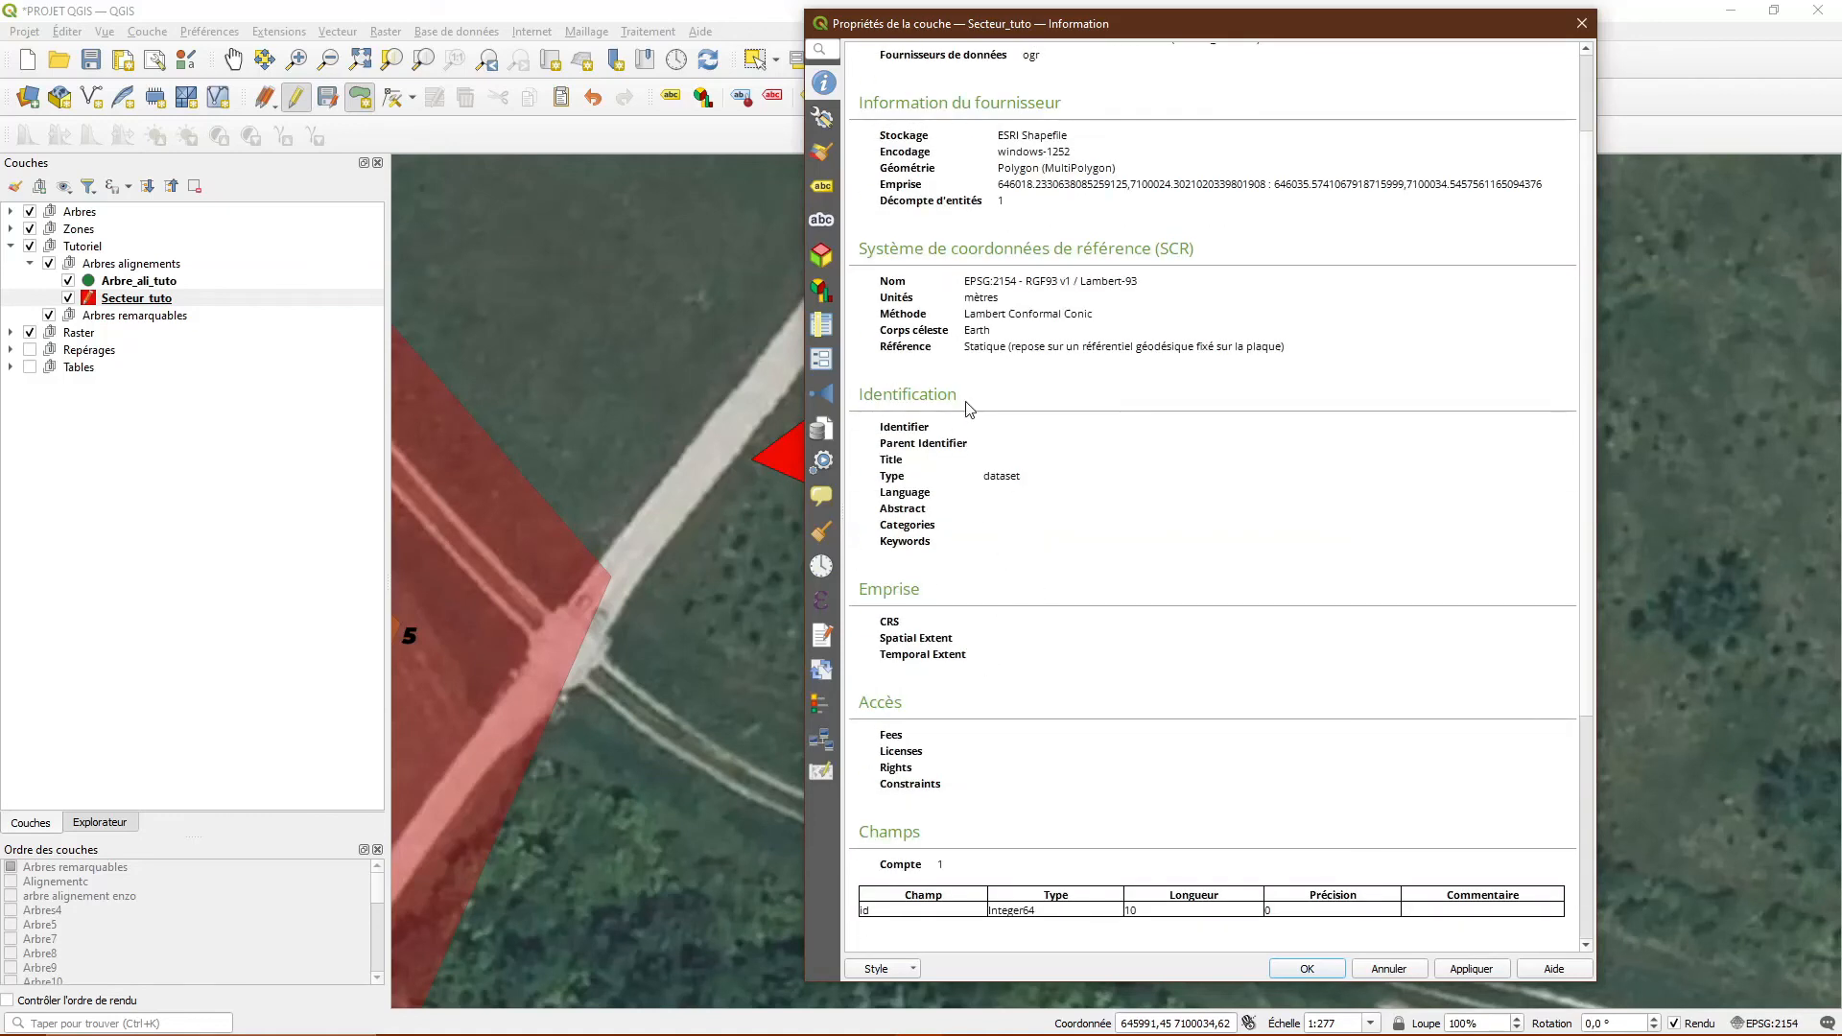
left_click(823, 119)
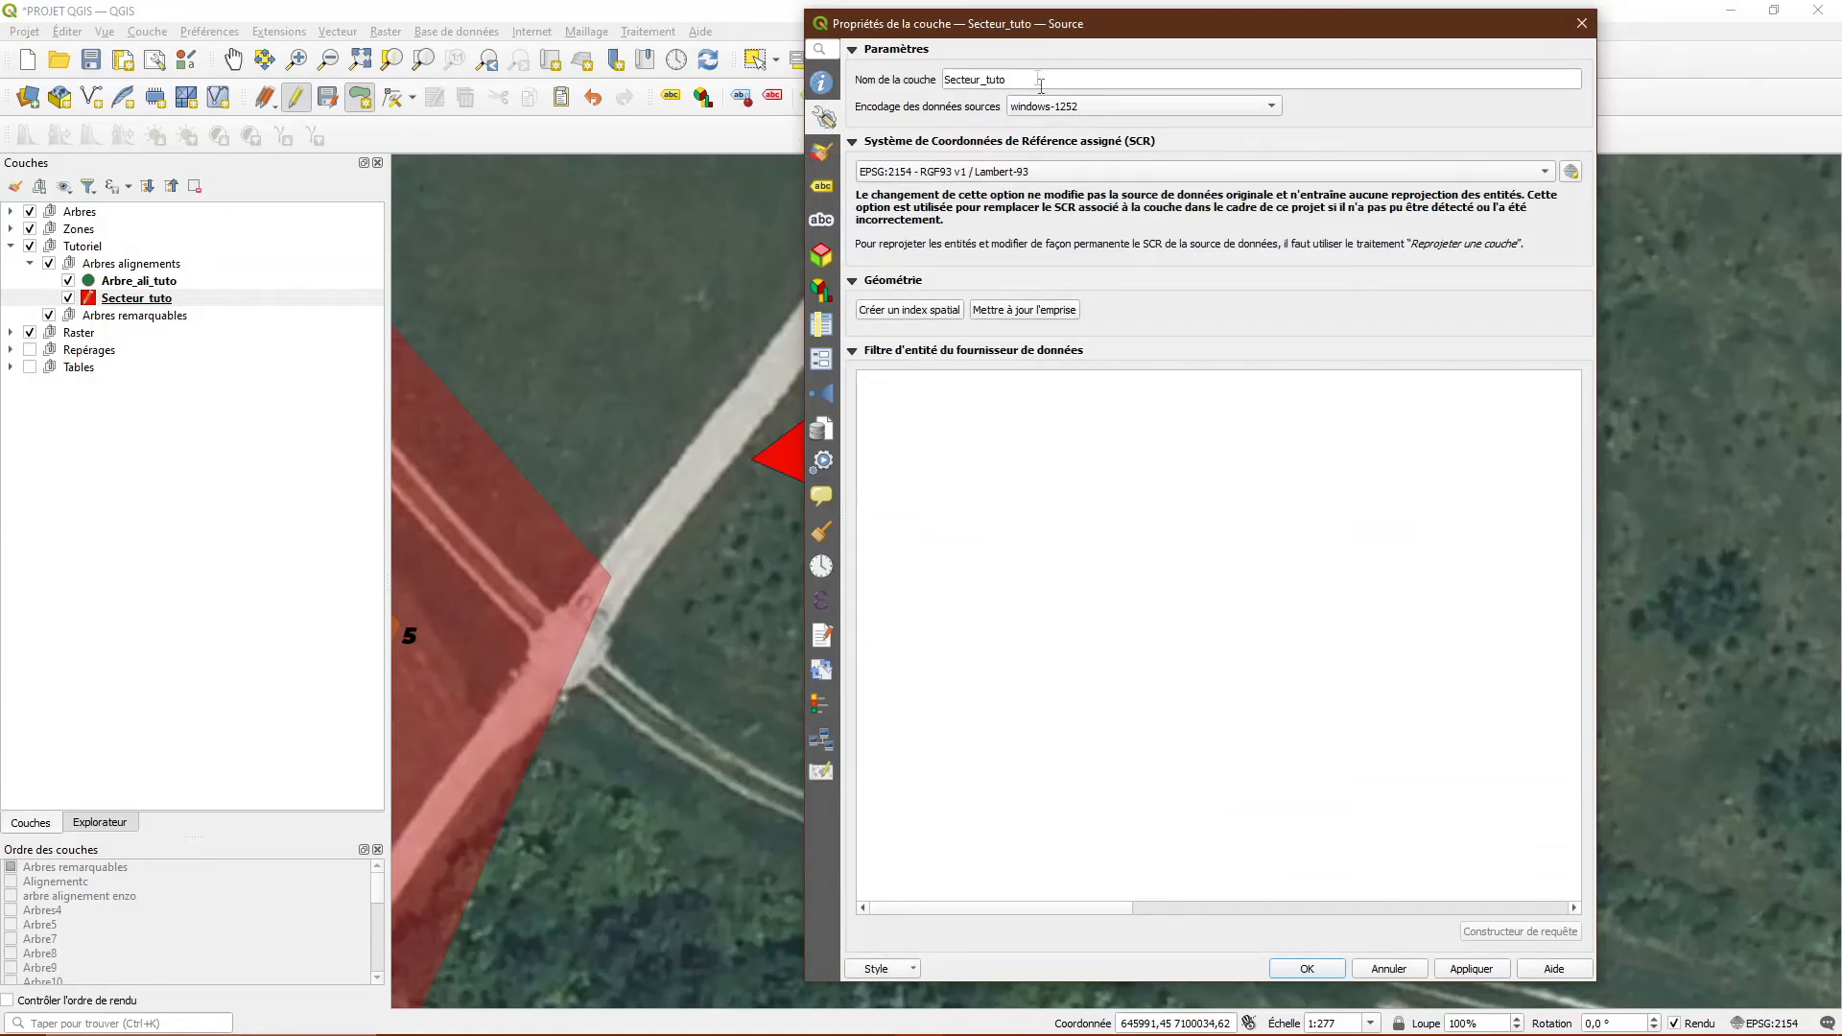
- Set the opacity of Secteur_tuto's red fill symbol to 30% and apply it to the layer
left_click(822, 155)
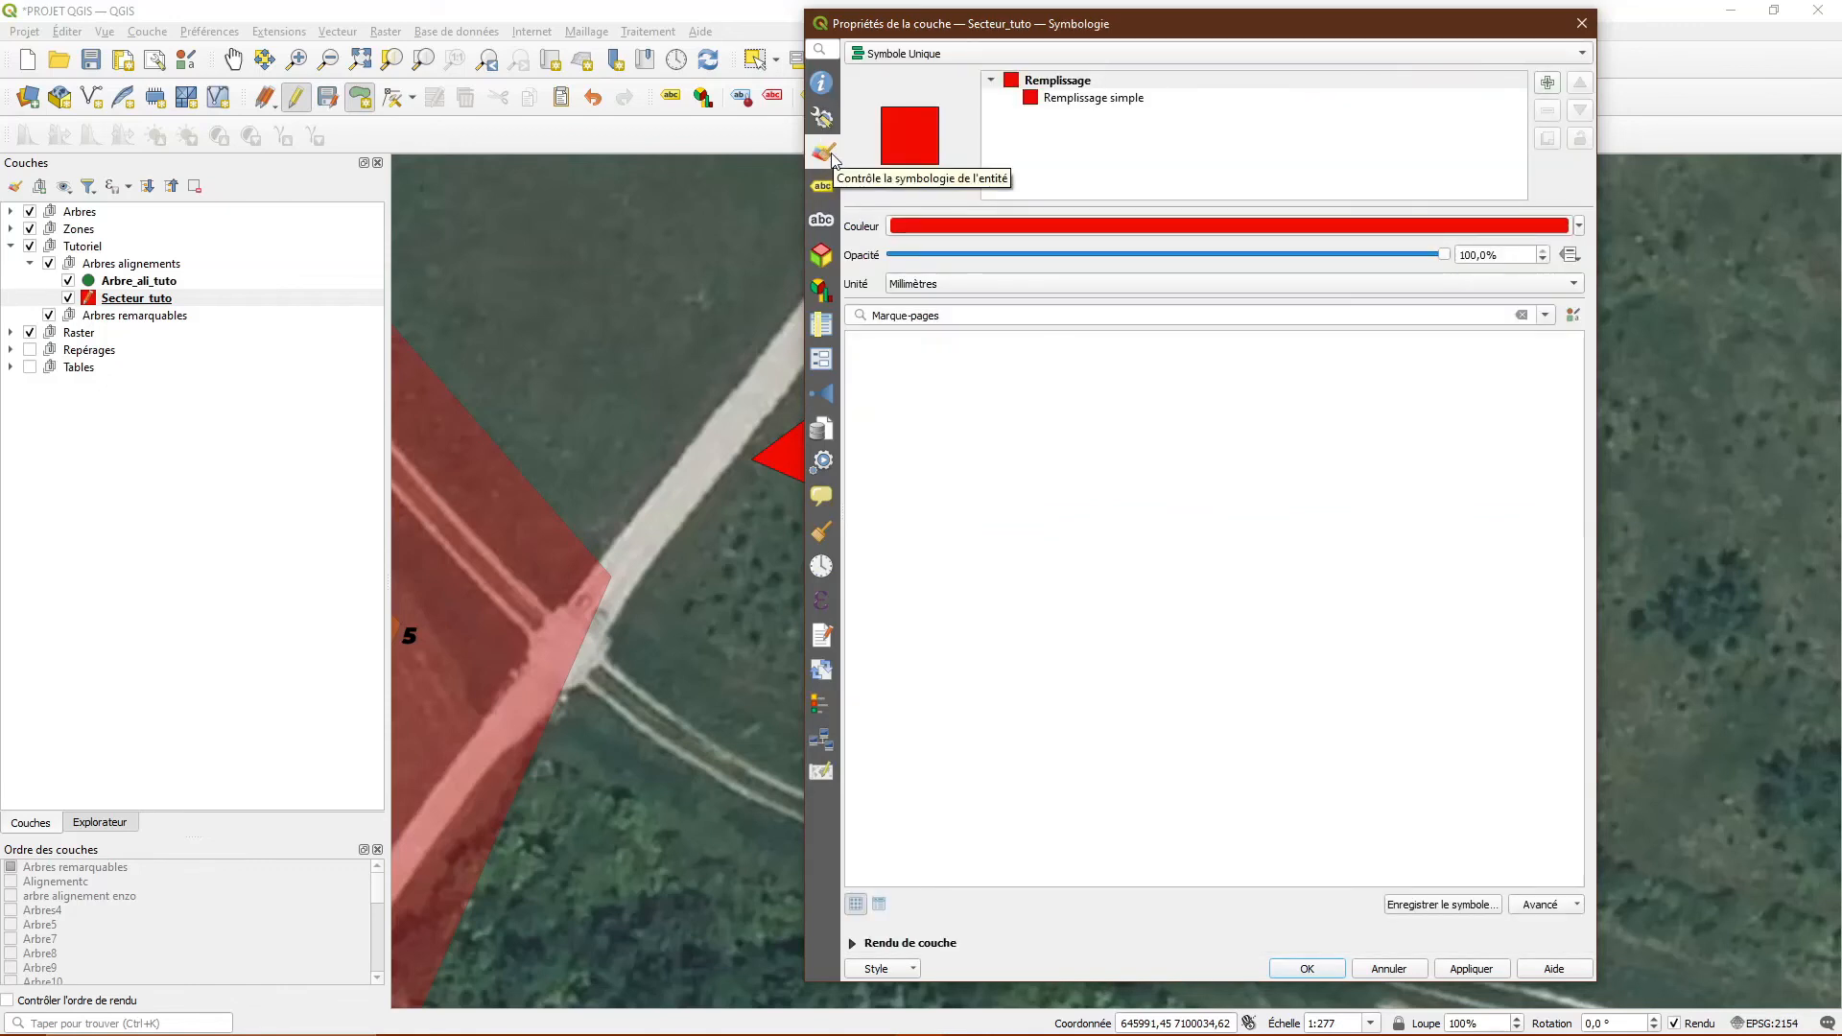
left_click(904, 230)
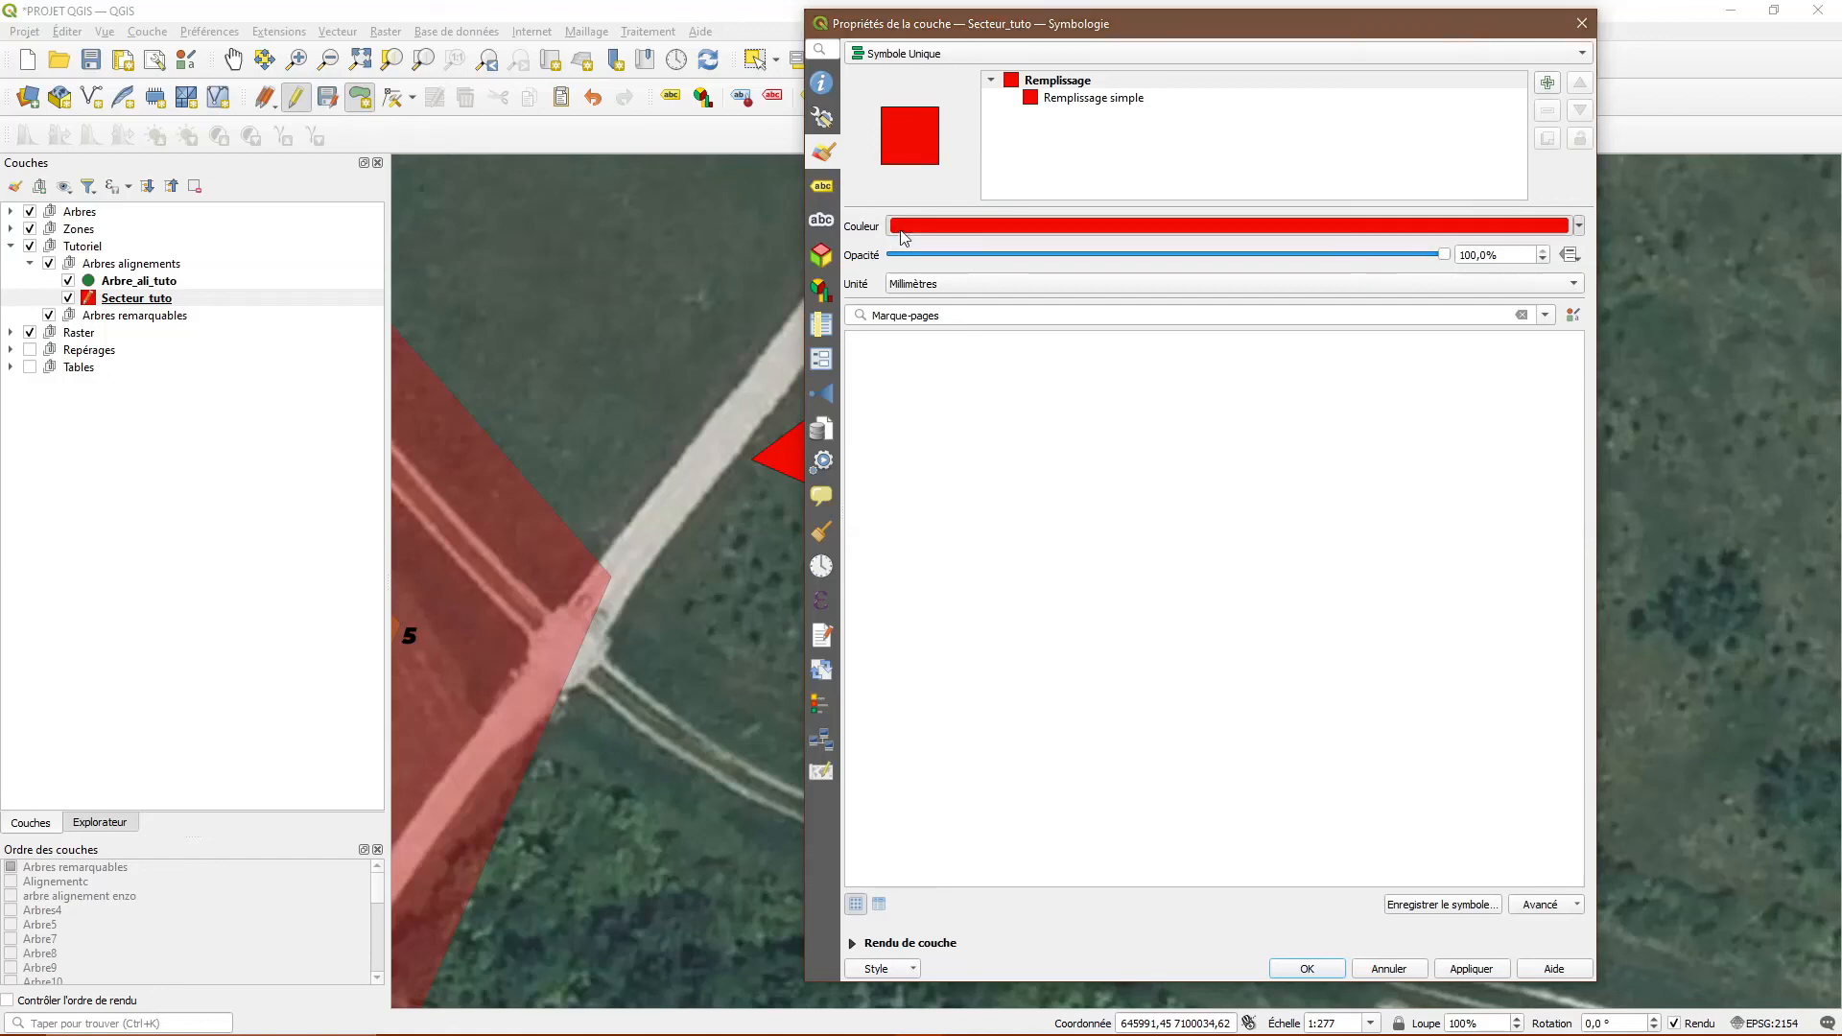
left_click(1203, 321)
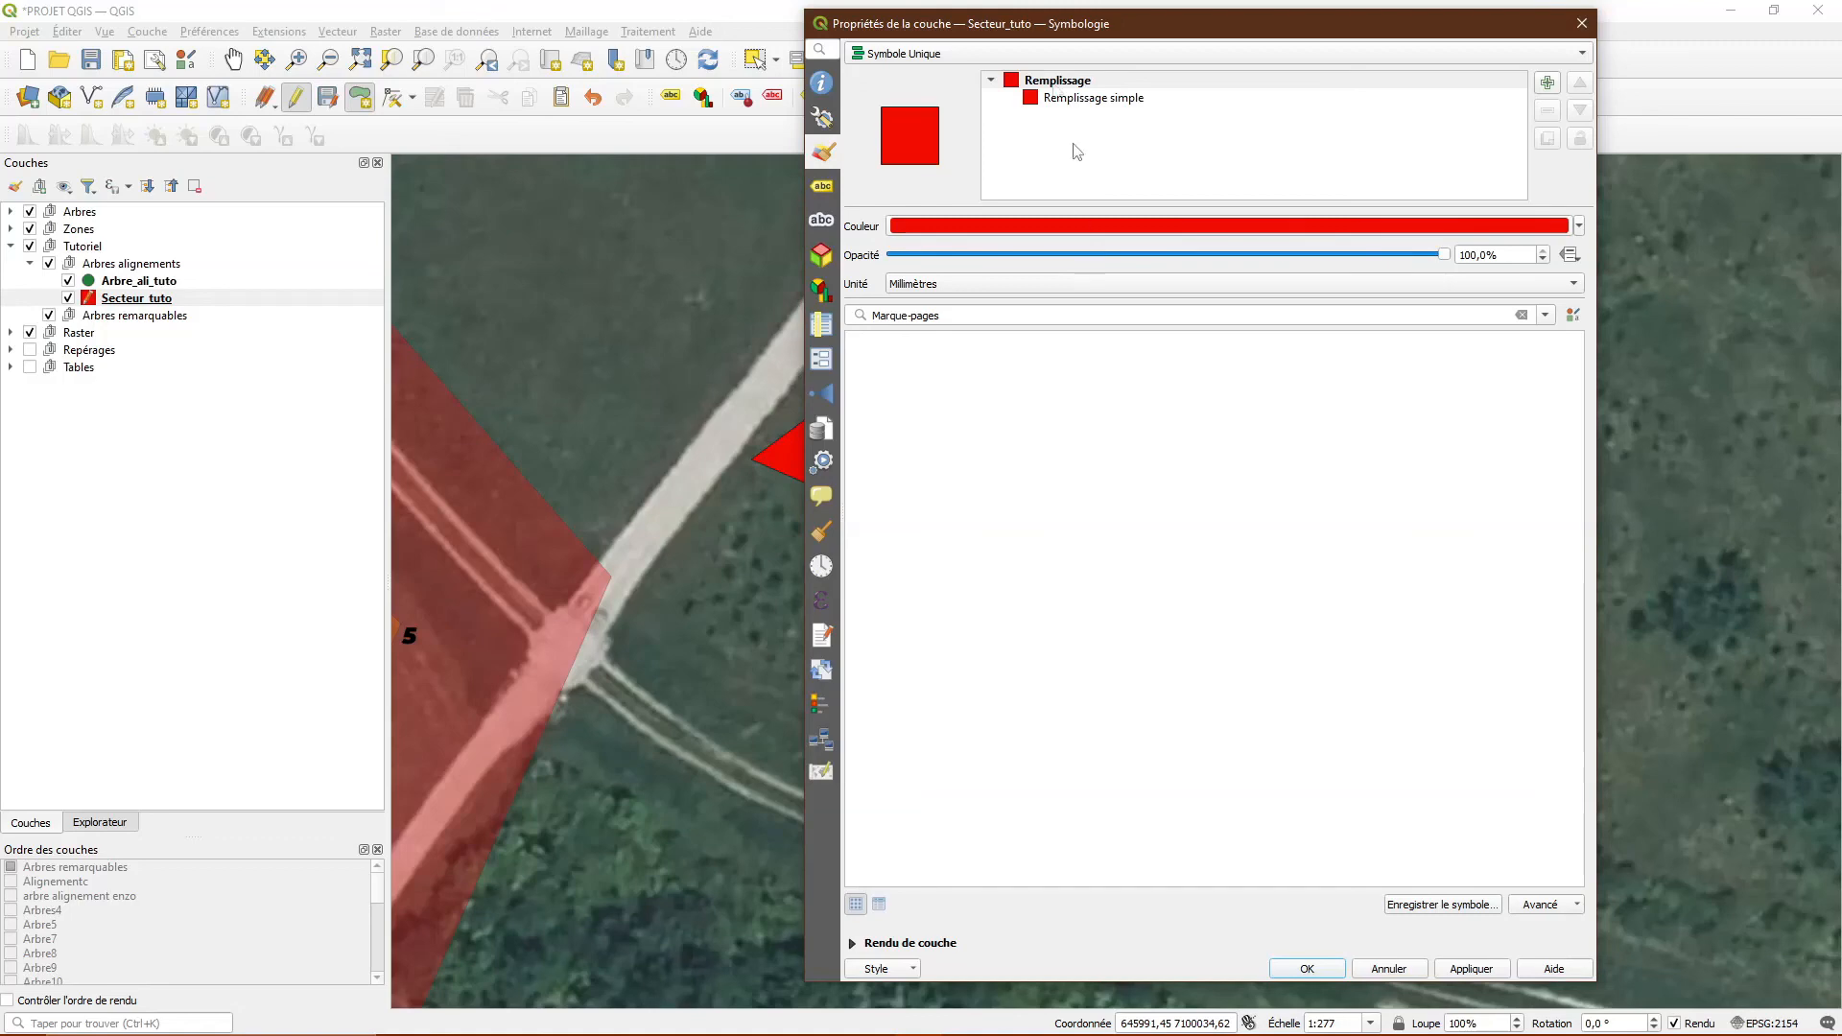
left_click_drag(1022, 28, 1289, 122)
left_click(1326, 348)
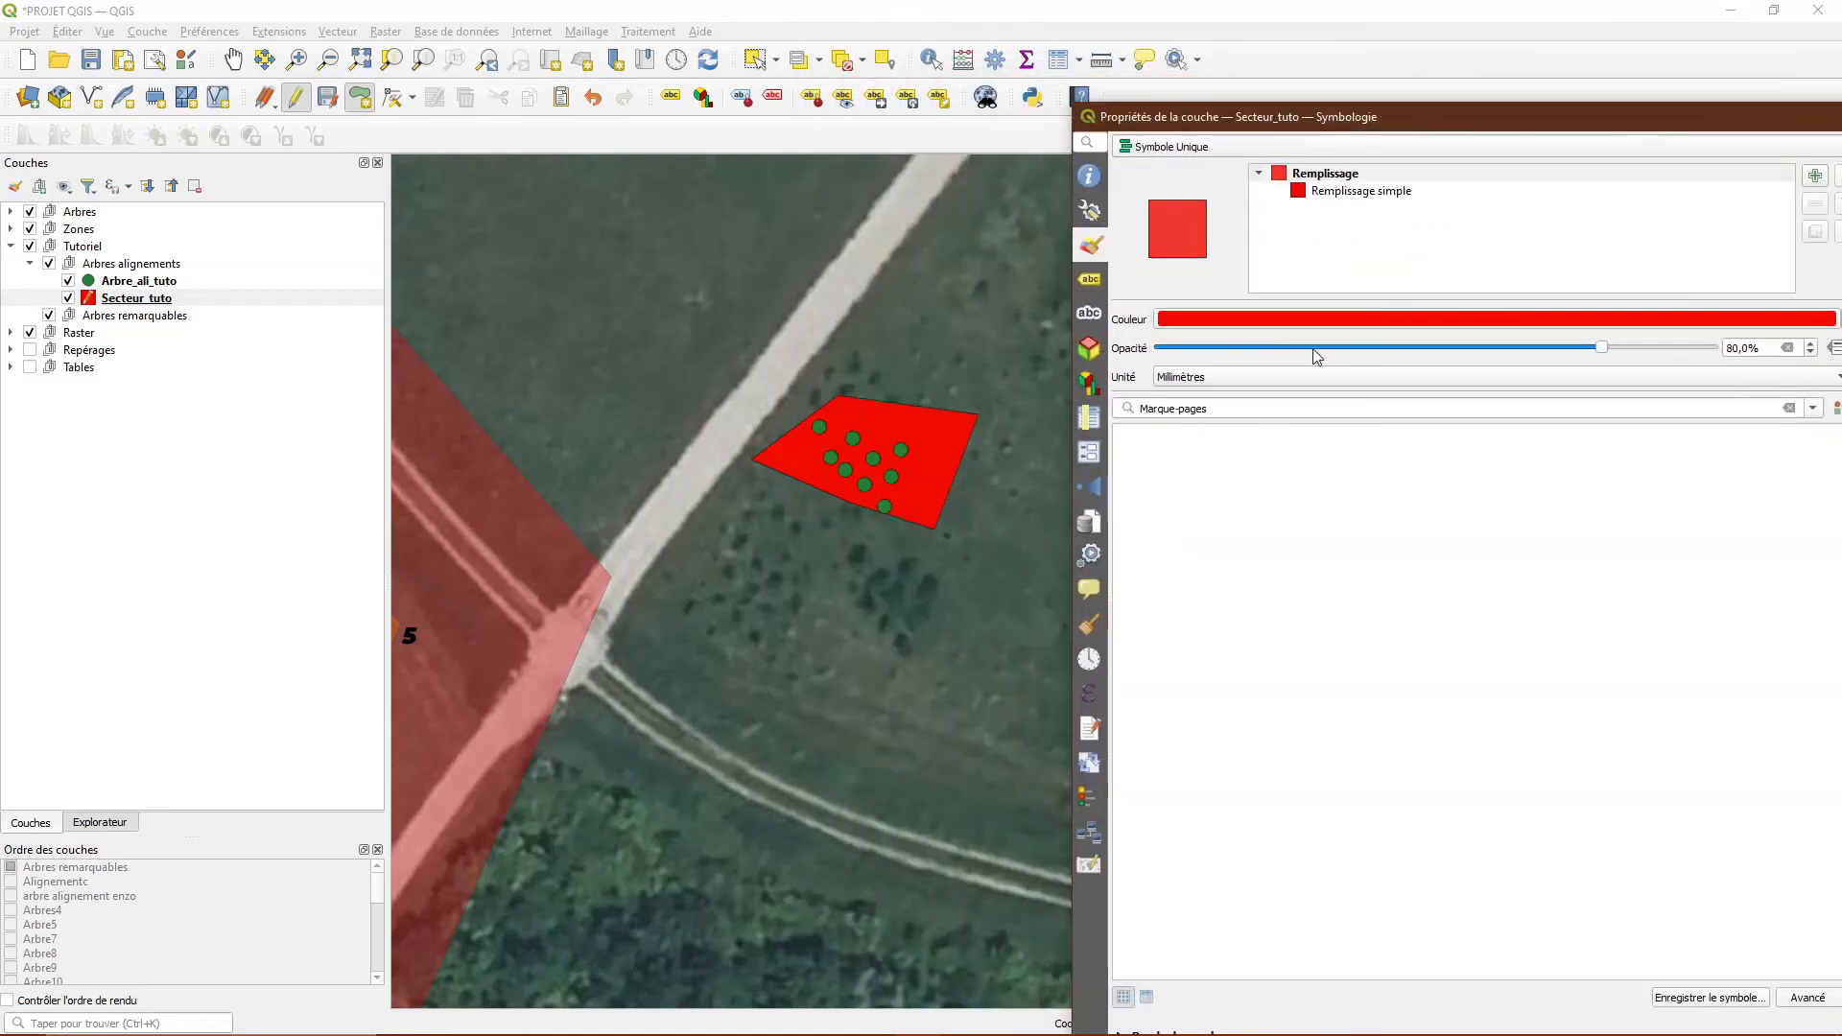
left_click_drag(1262, 116, 1193, 14)
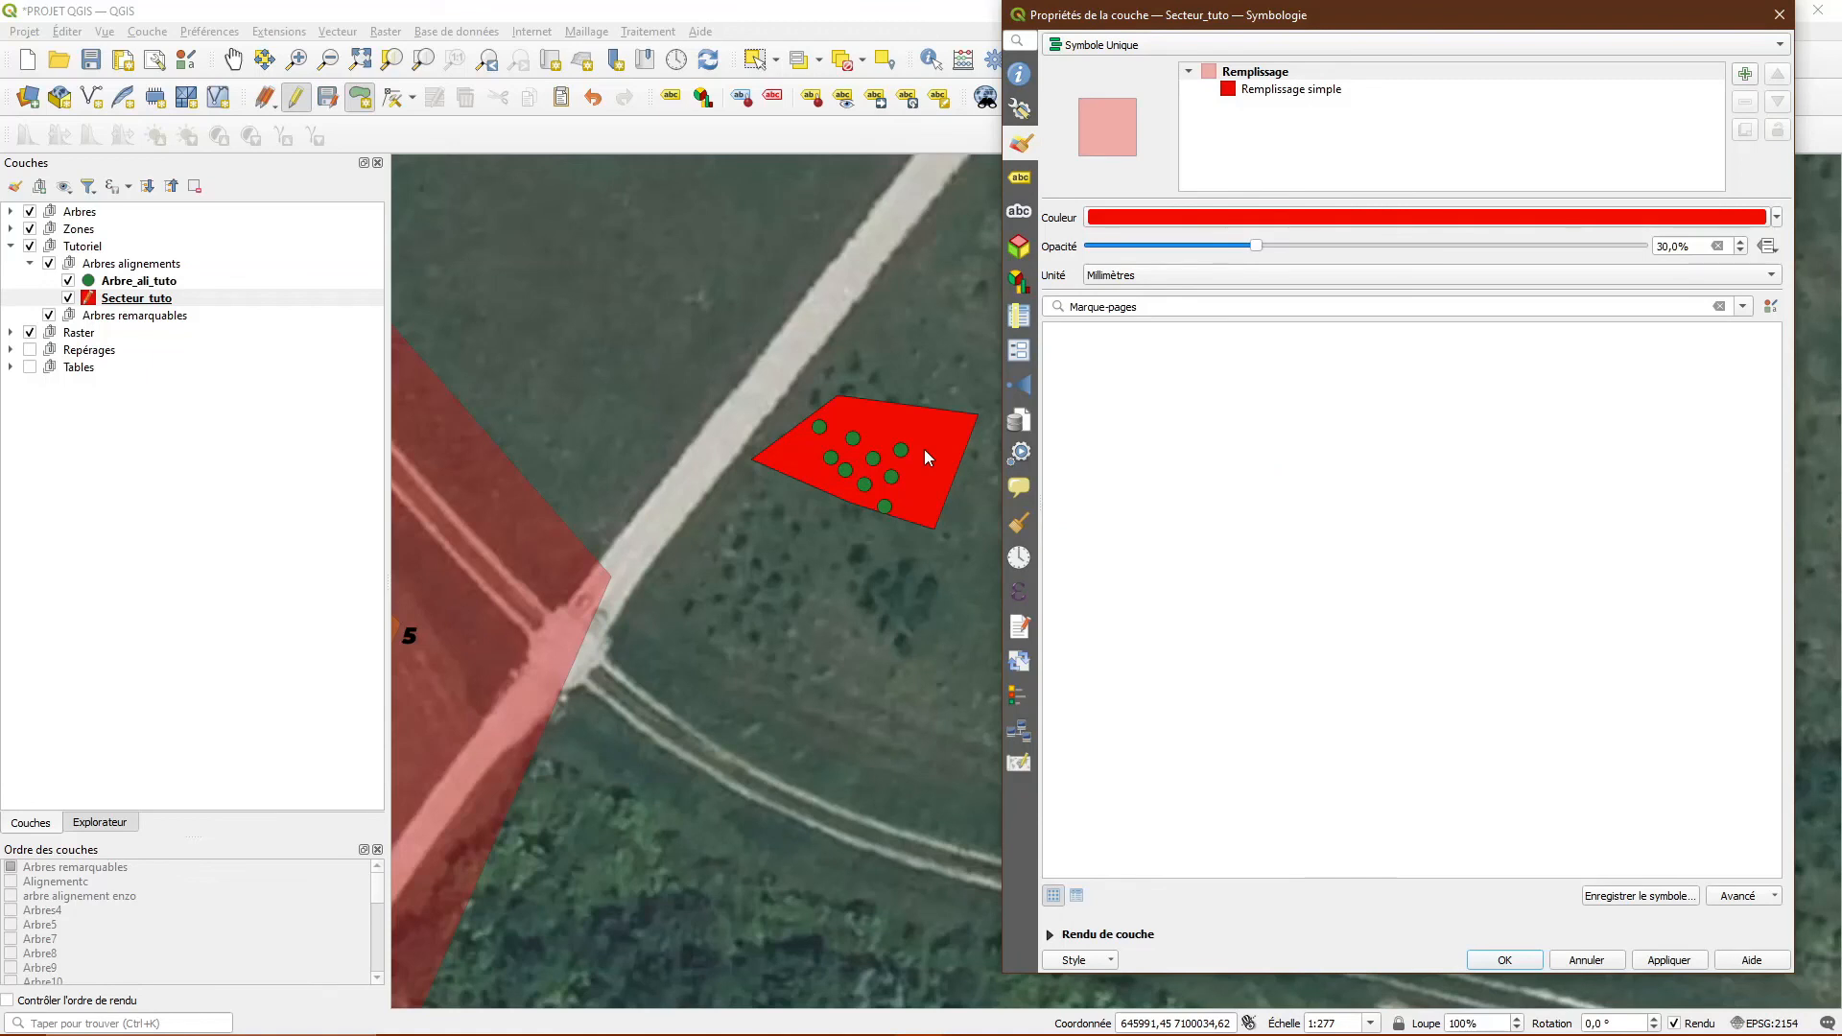
left_click(1674, 964)
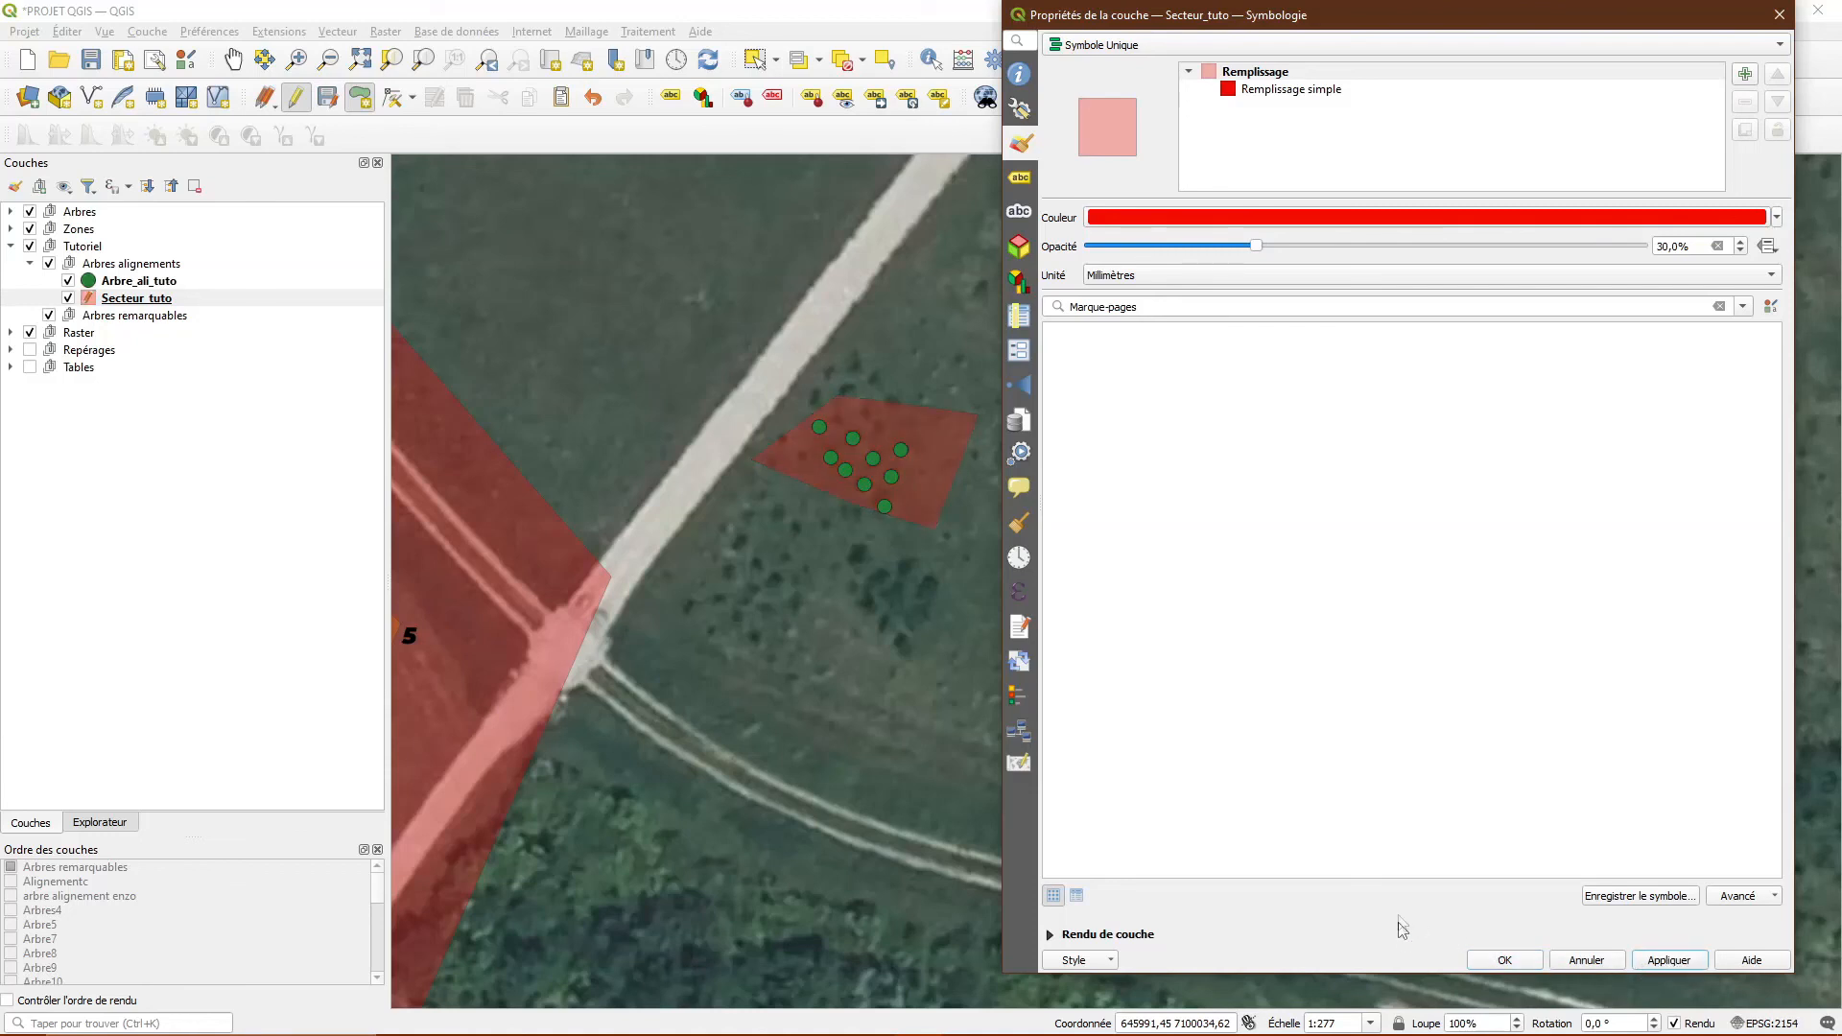
left_click(1503, 960)
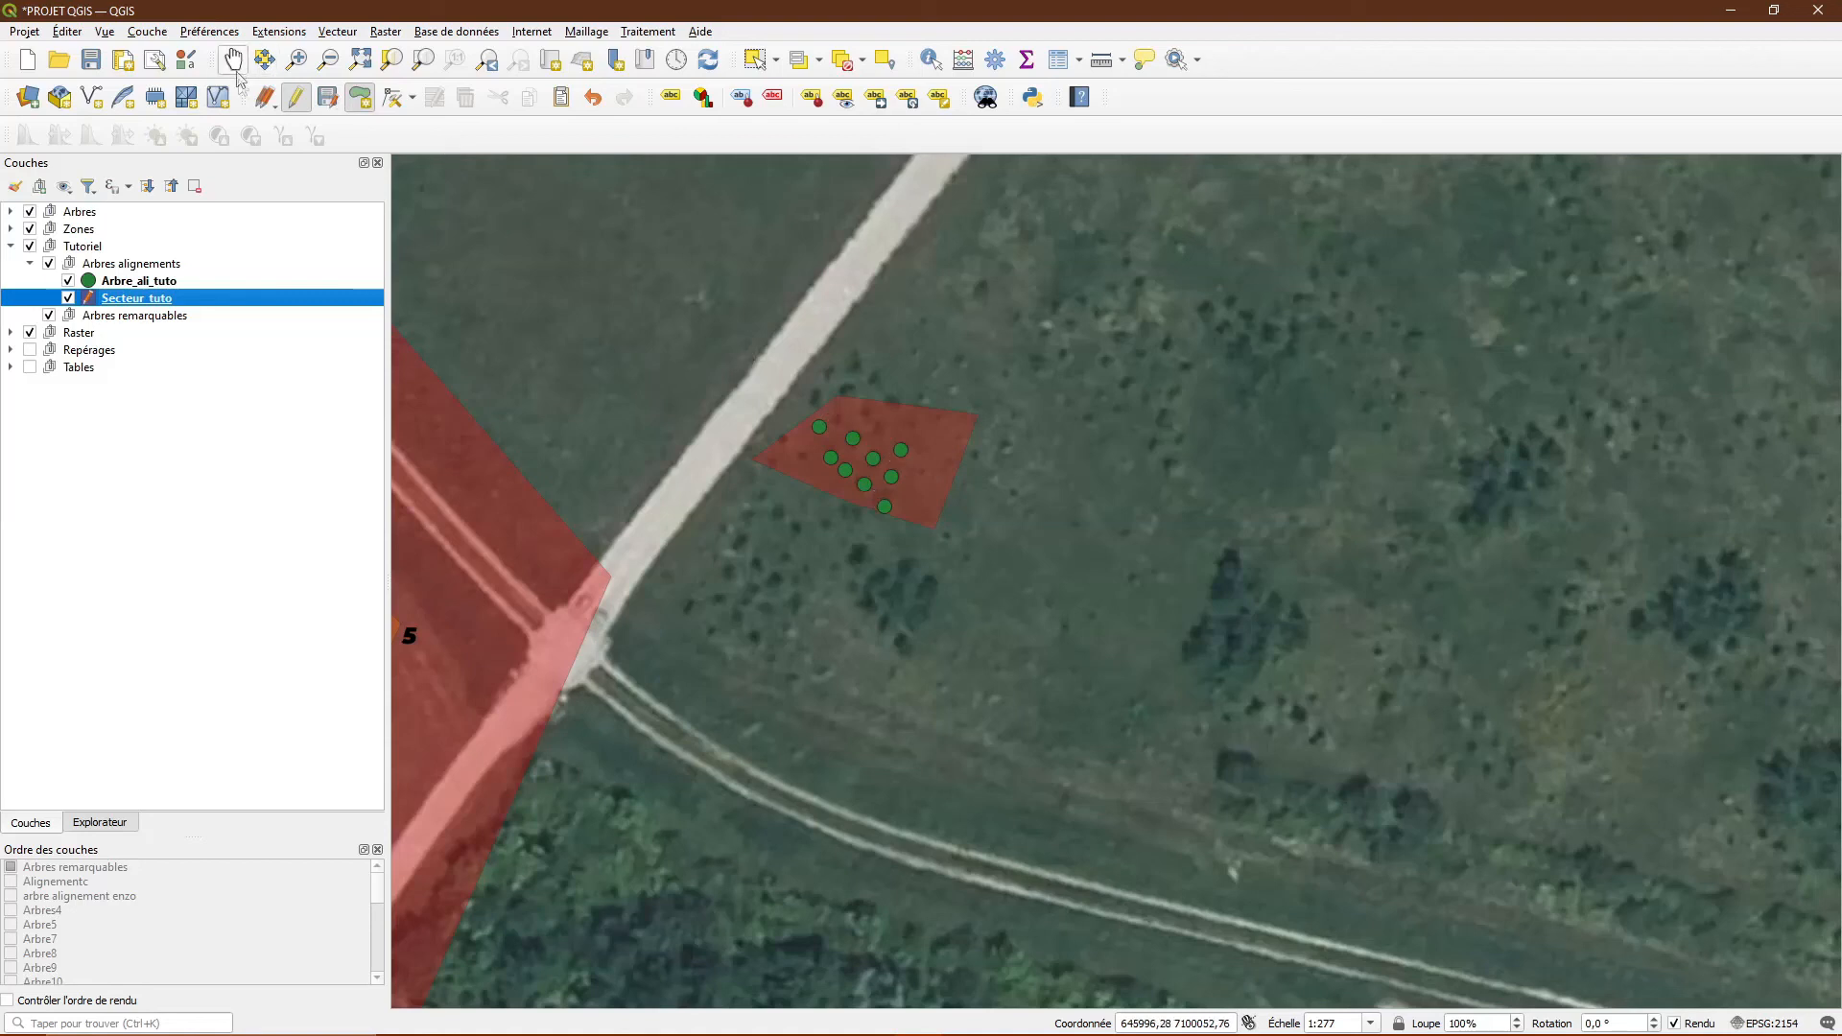
- End editing on Secteur_tuto, keeping the drawn polygon, and save the project
left_click(297, 97)
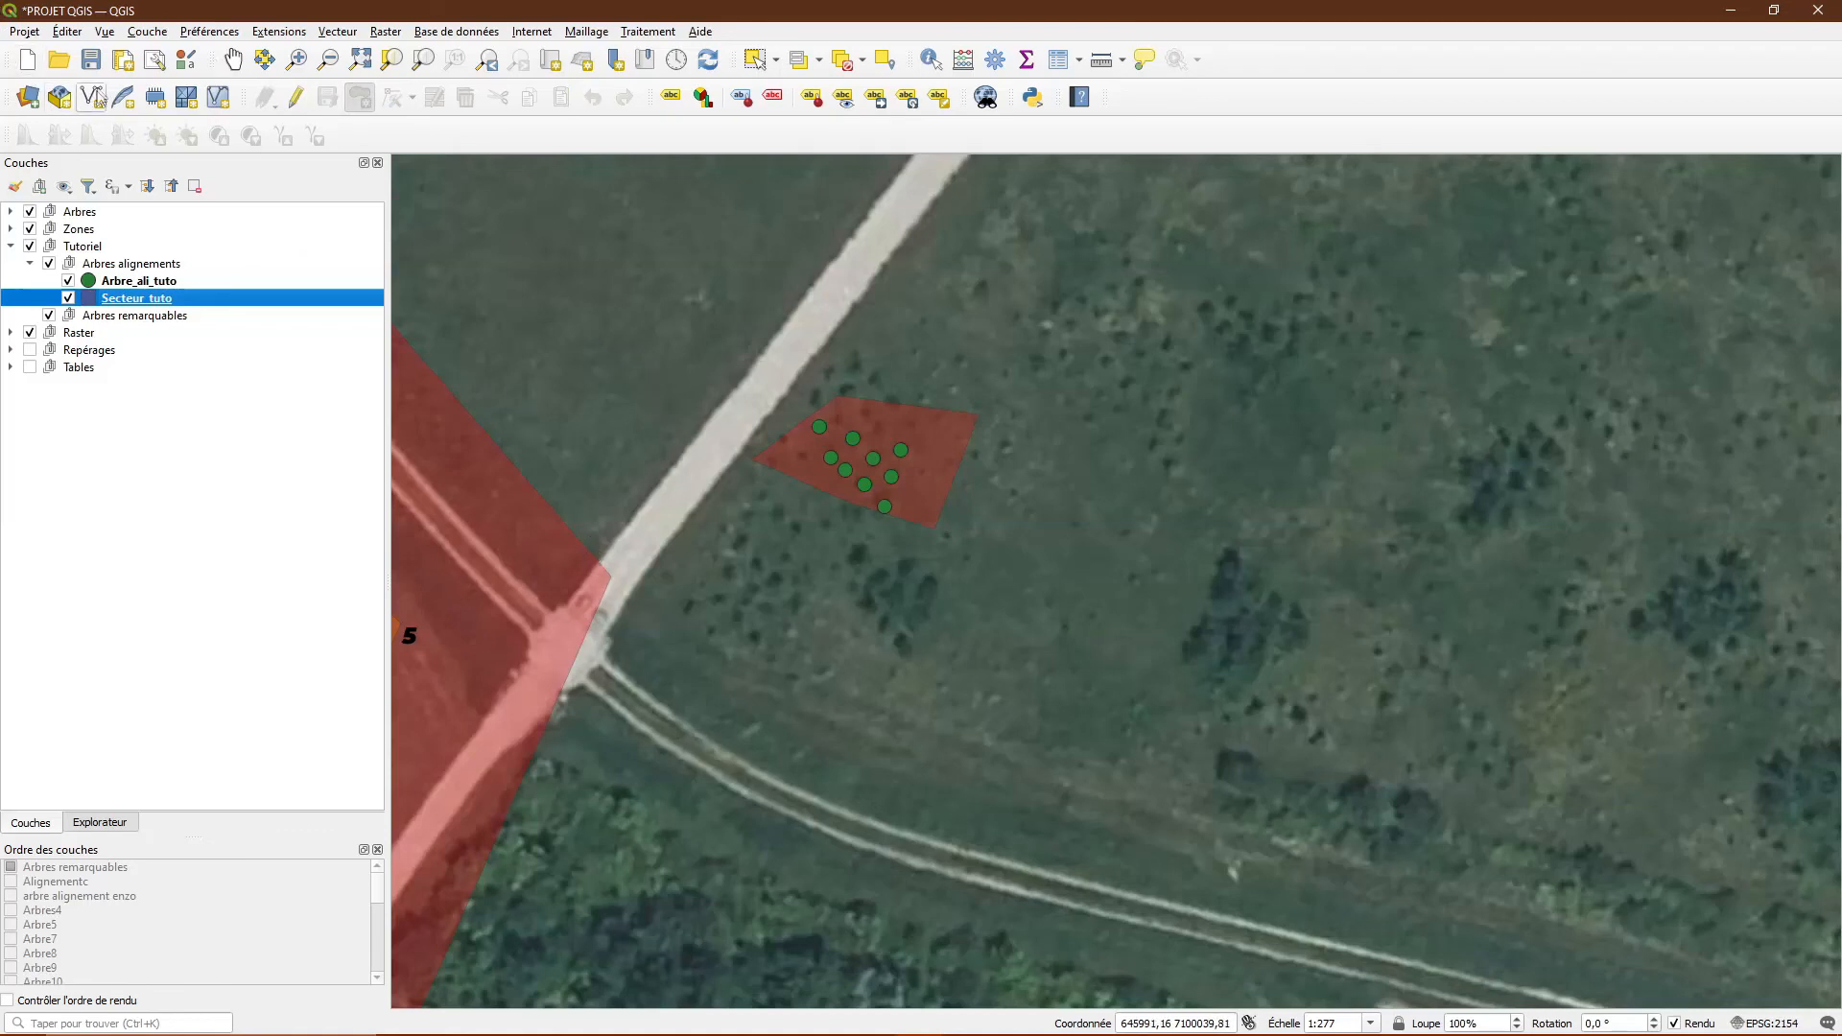
left_click(91, 61)
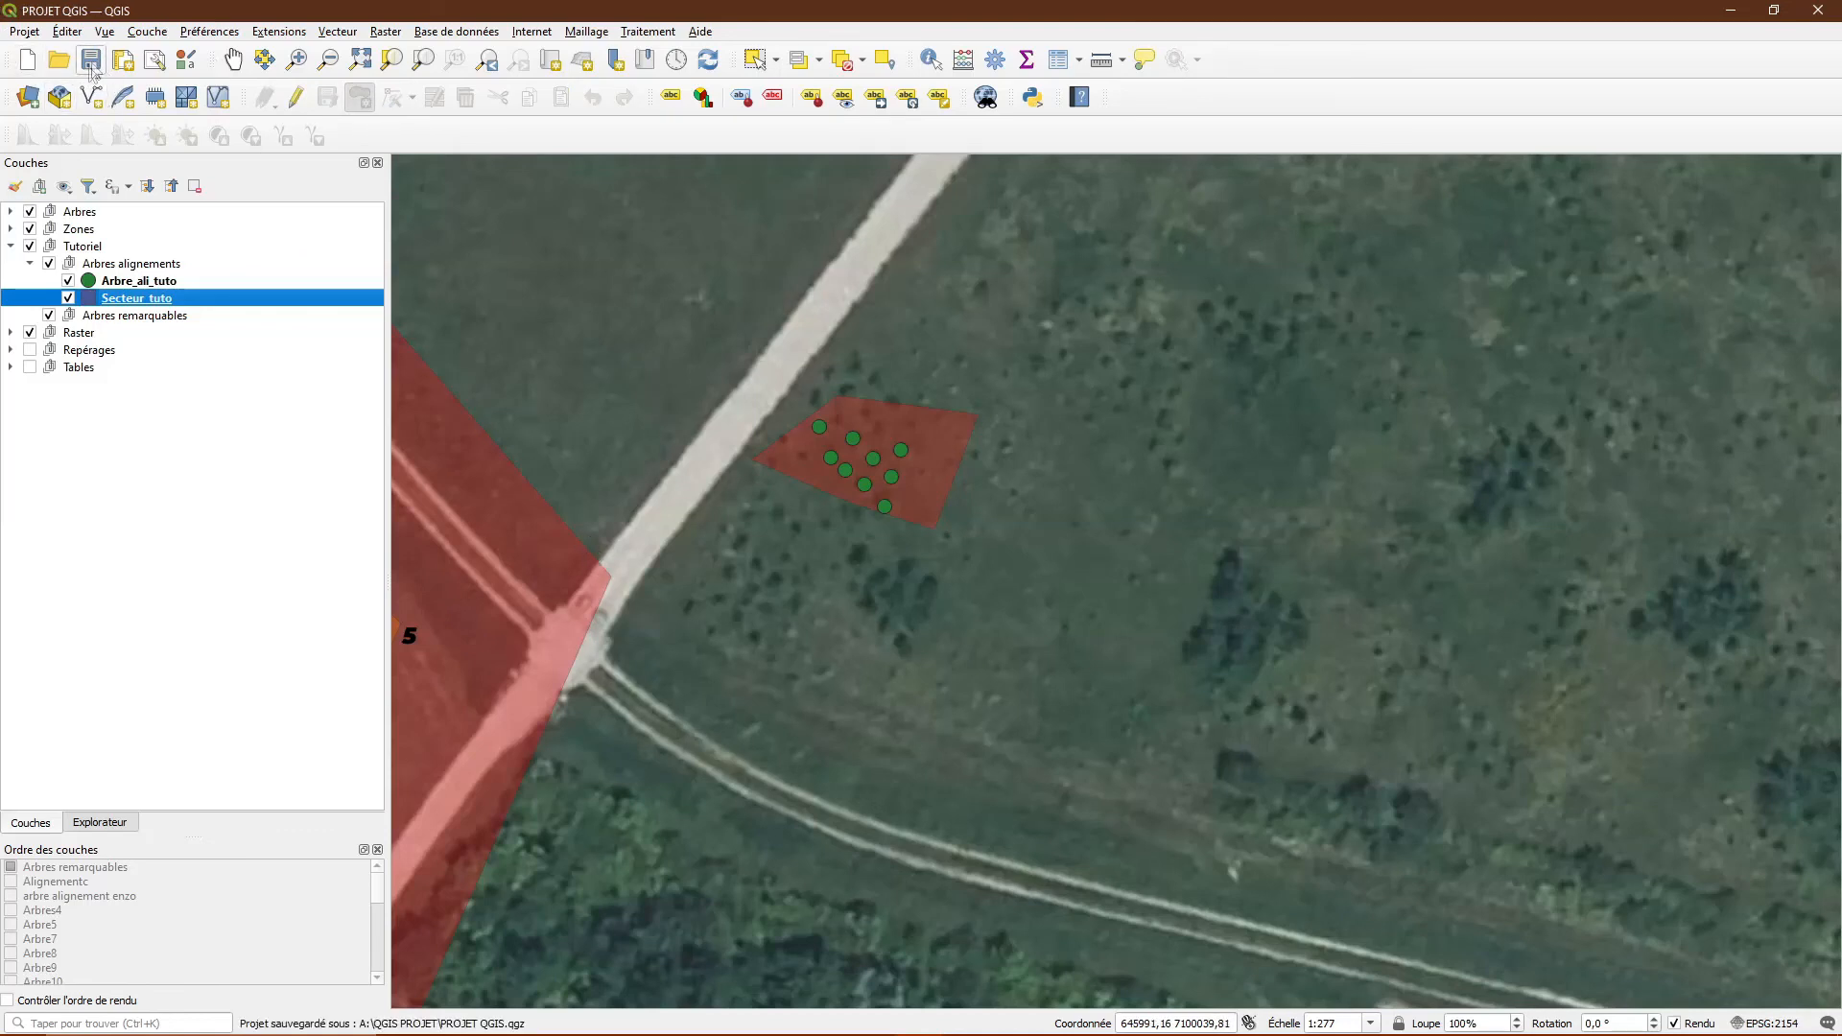